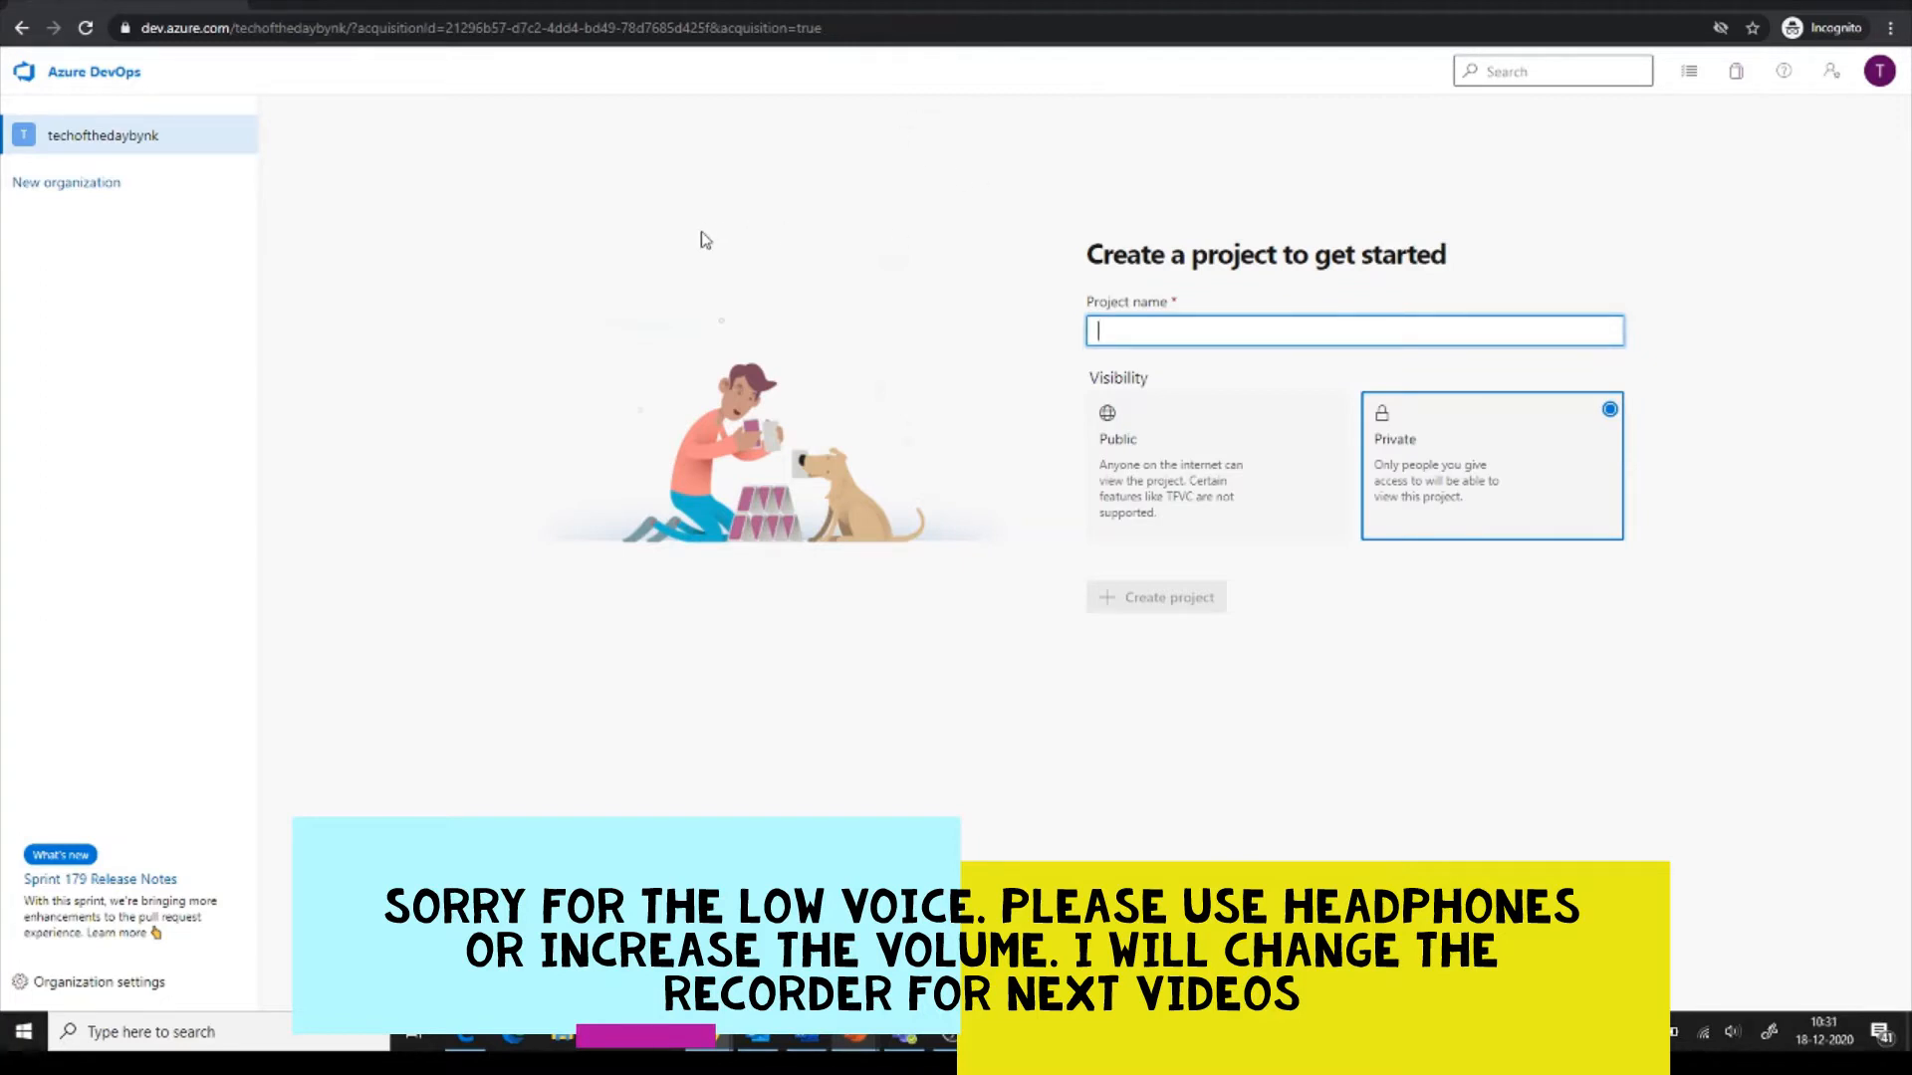
# Start a new organization from the organization overview and accept the Azure DevOps terms, keeping the tips and offers option enabled.
pyautogui.click(72, 80)
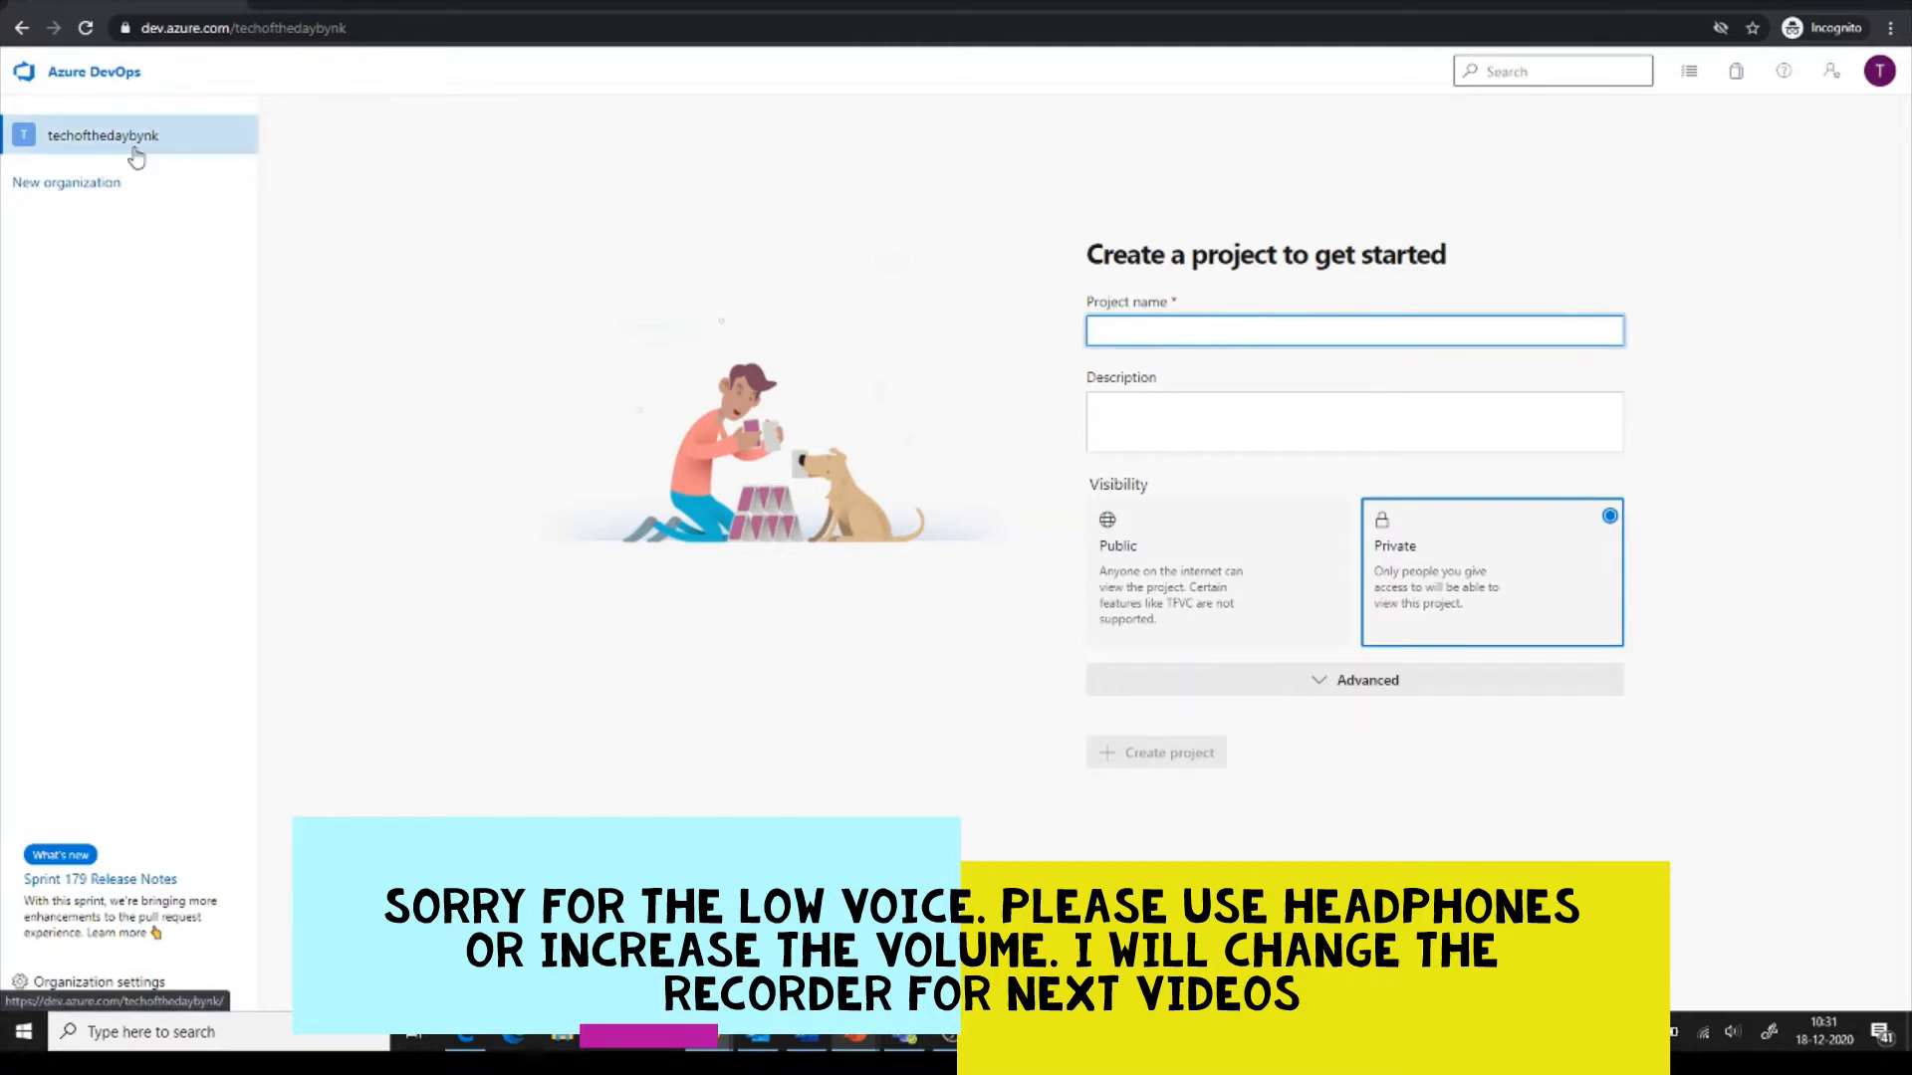
pyautogui.click(90, 185)
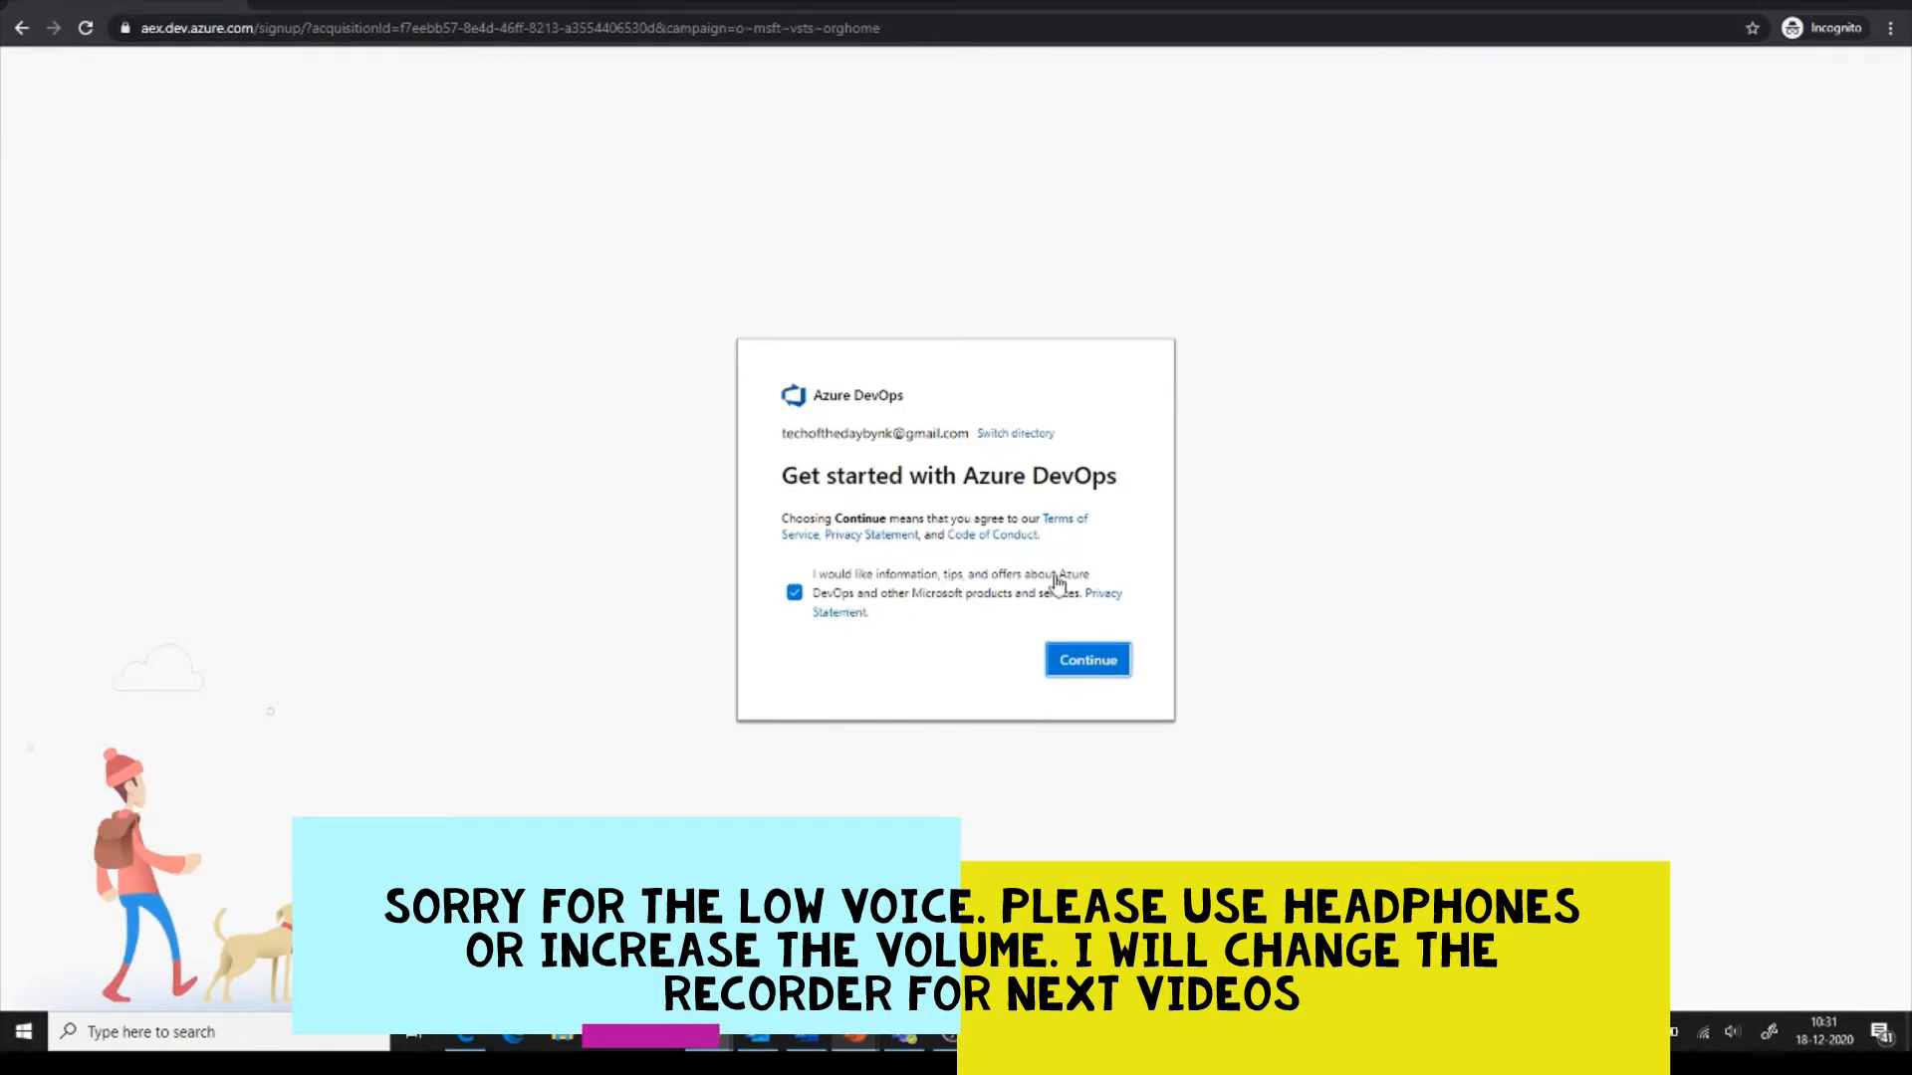
pyautogui.click(1101, 663)
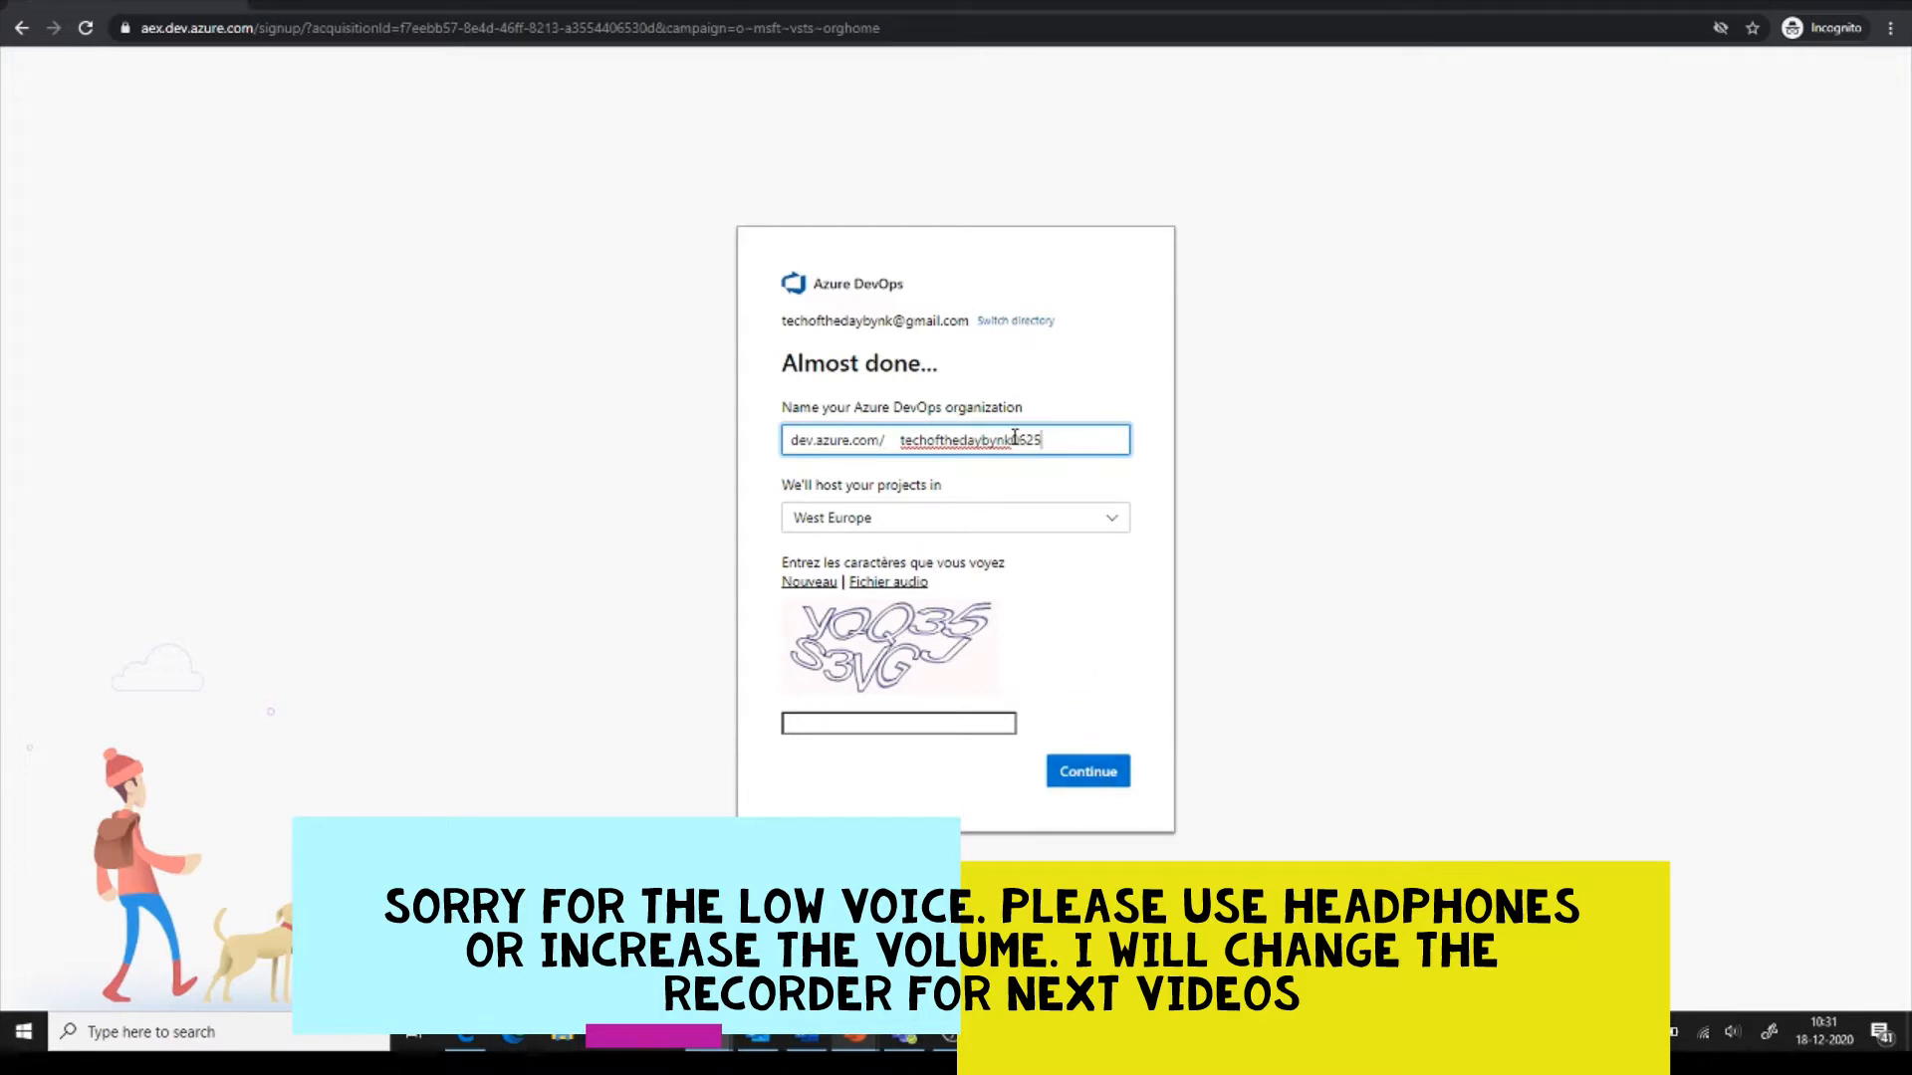
# Try to create the organization with the suggested name and West Europe hosting by submitting the characters from the captcha image.
pyautogui.click(879, 721)
pyautogui.write('y')
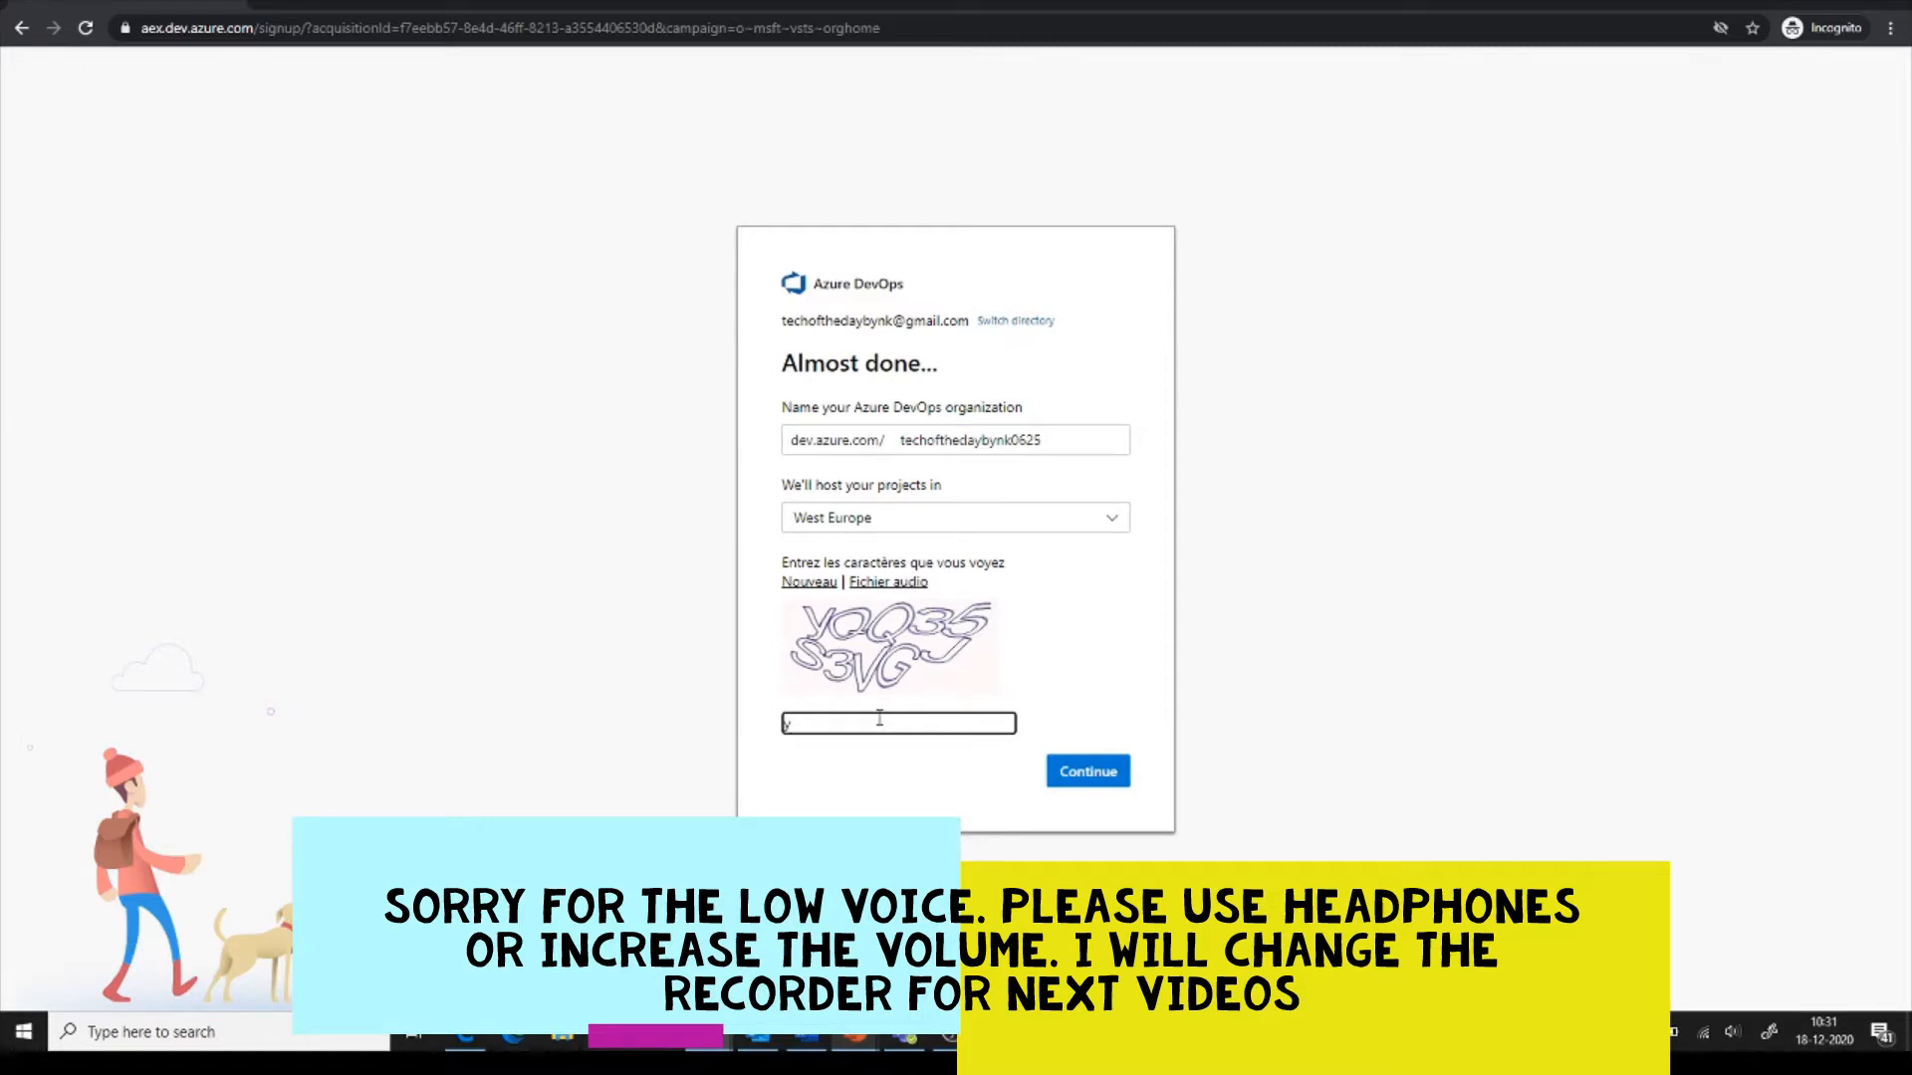
pyautogui.write('QQ35')
pyautogui.write('S3VG')
pyautogui.press('Left')
pyautogui.press('Left')
pyautogui.press('Left')
pyautogui.press('Left')
pyautogui.write('J')
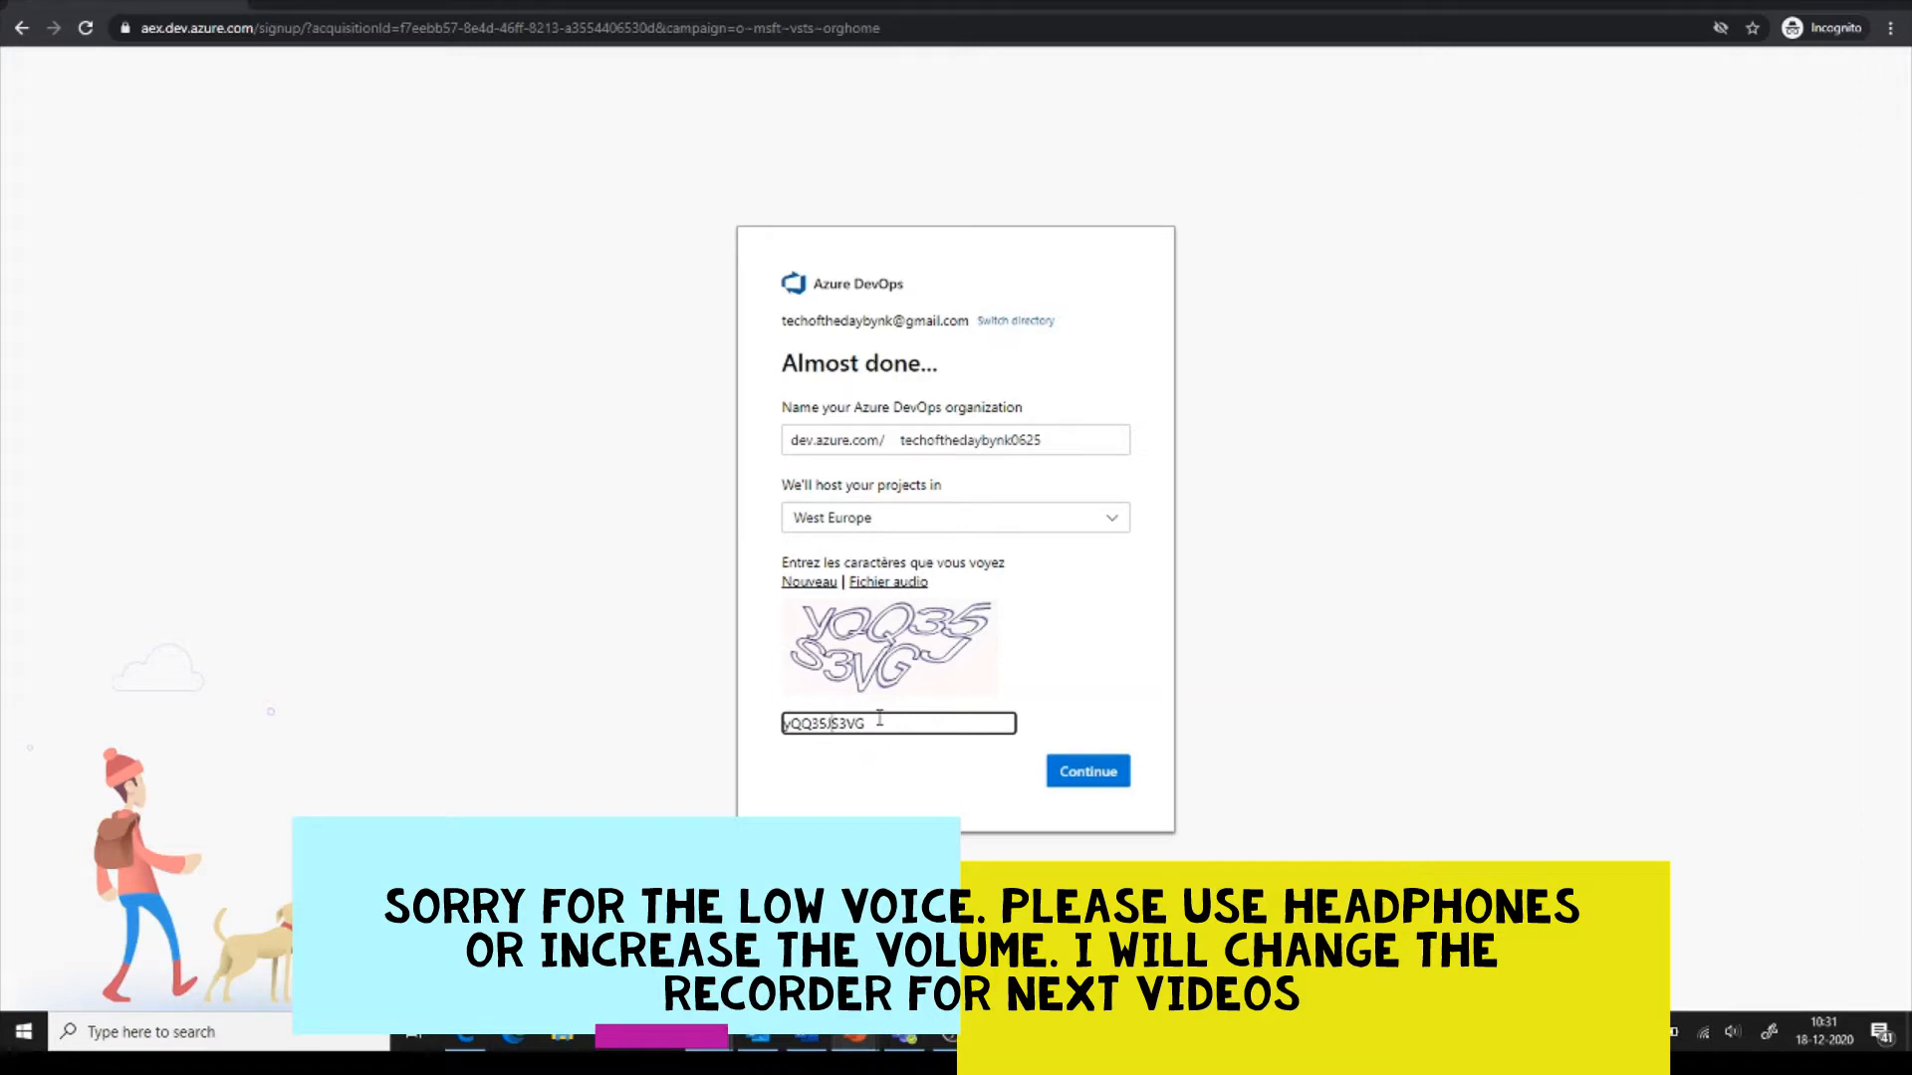
pyautogui.click(1090, 790)
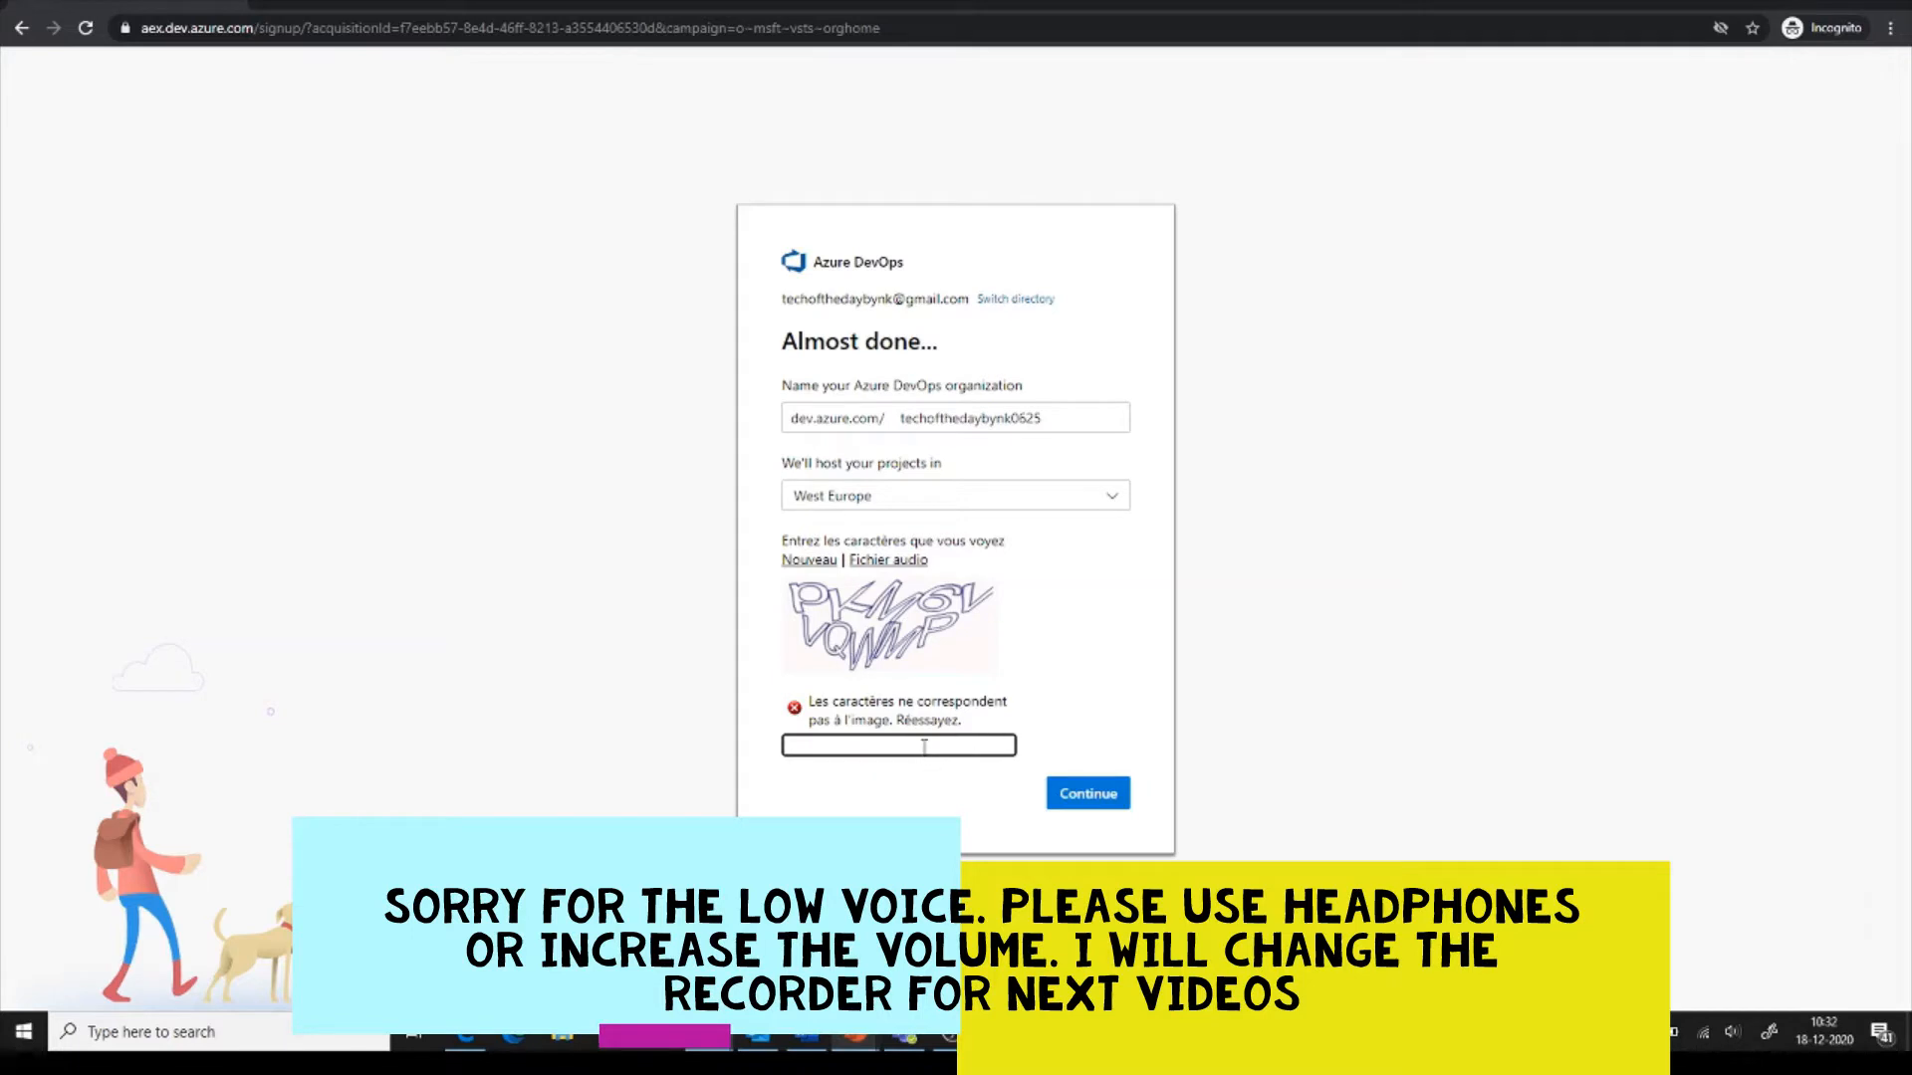
# Enter the characters of the new captcha image and finish creating the organization.
pyautogui.write('PKM6VVQWMP')
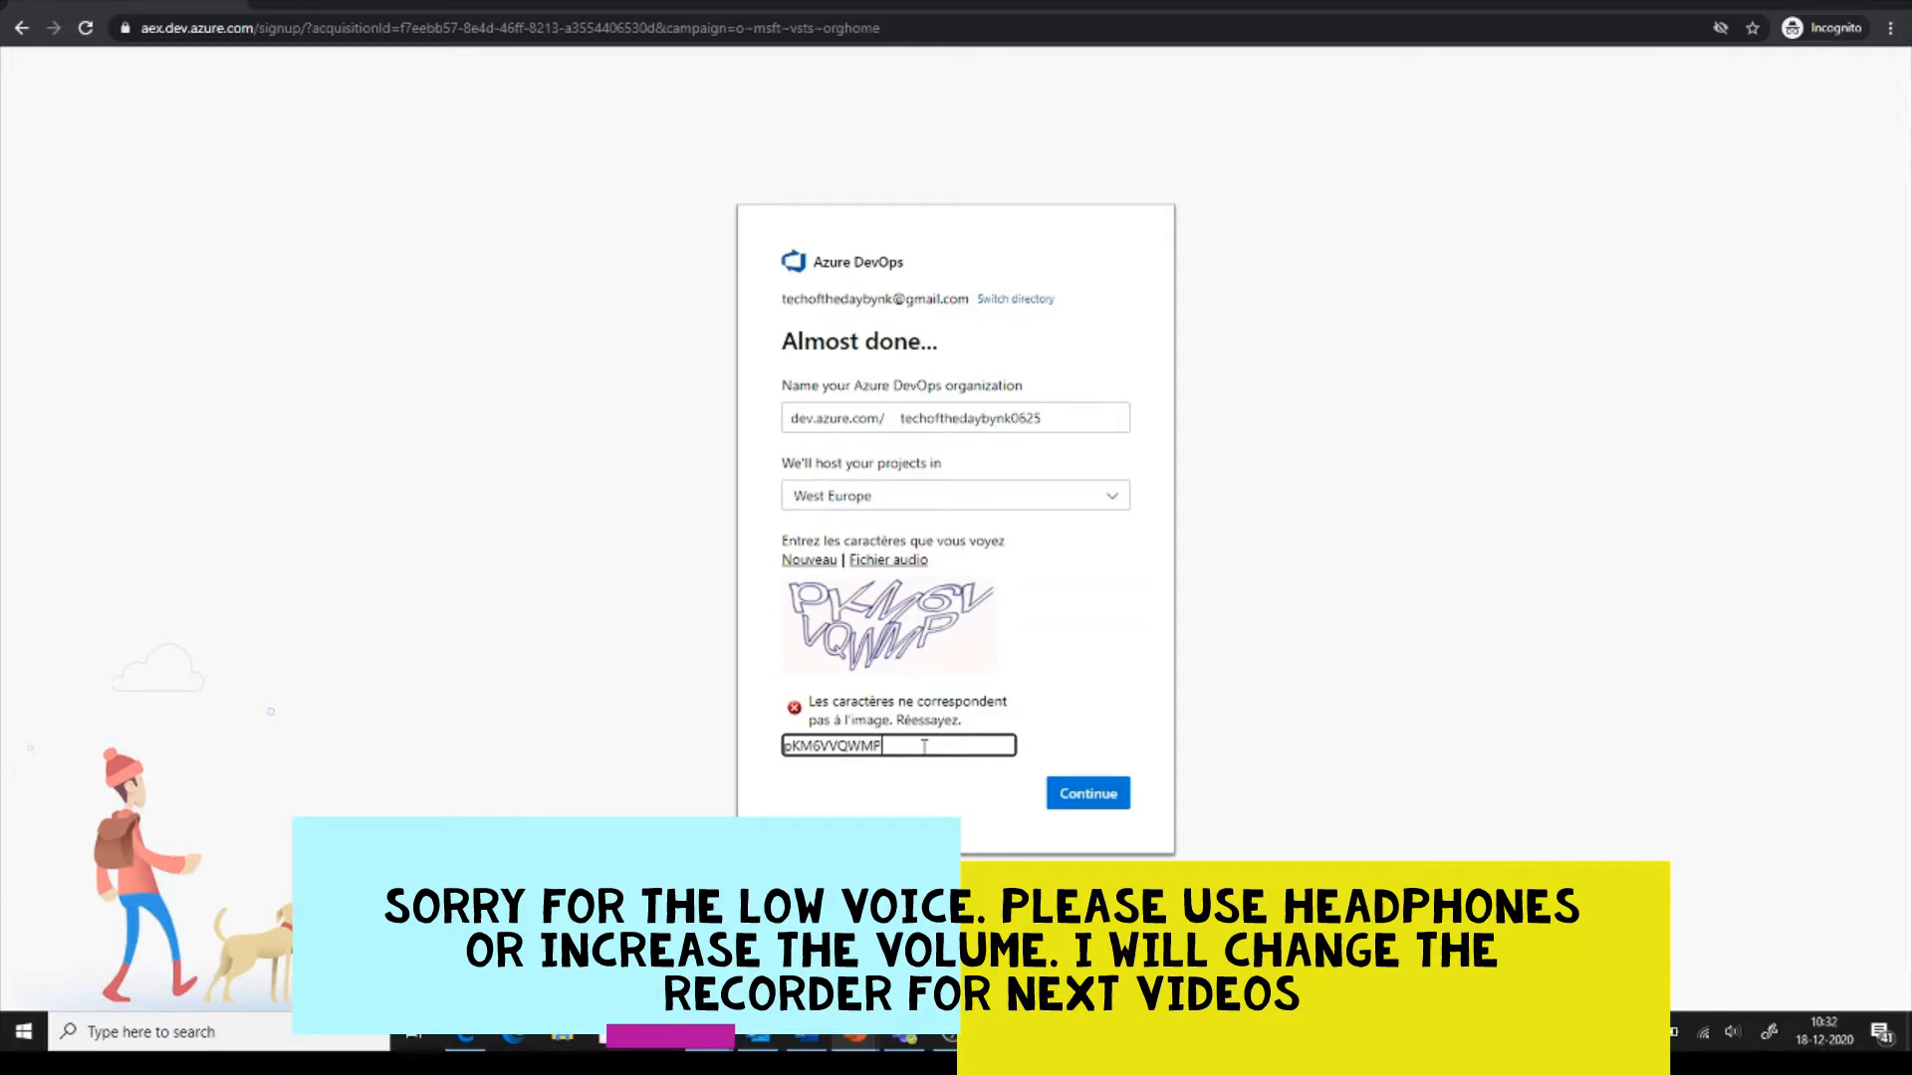
pyautogui.click(1098, 791)
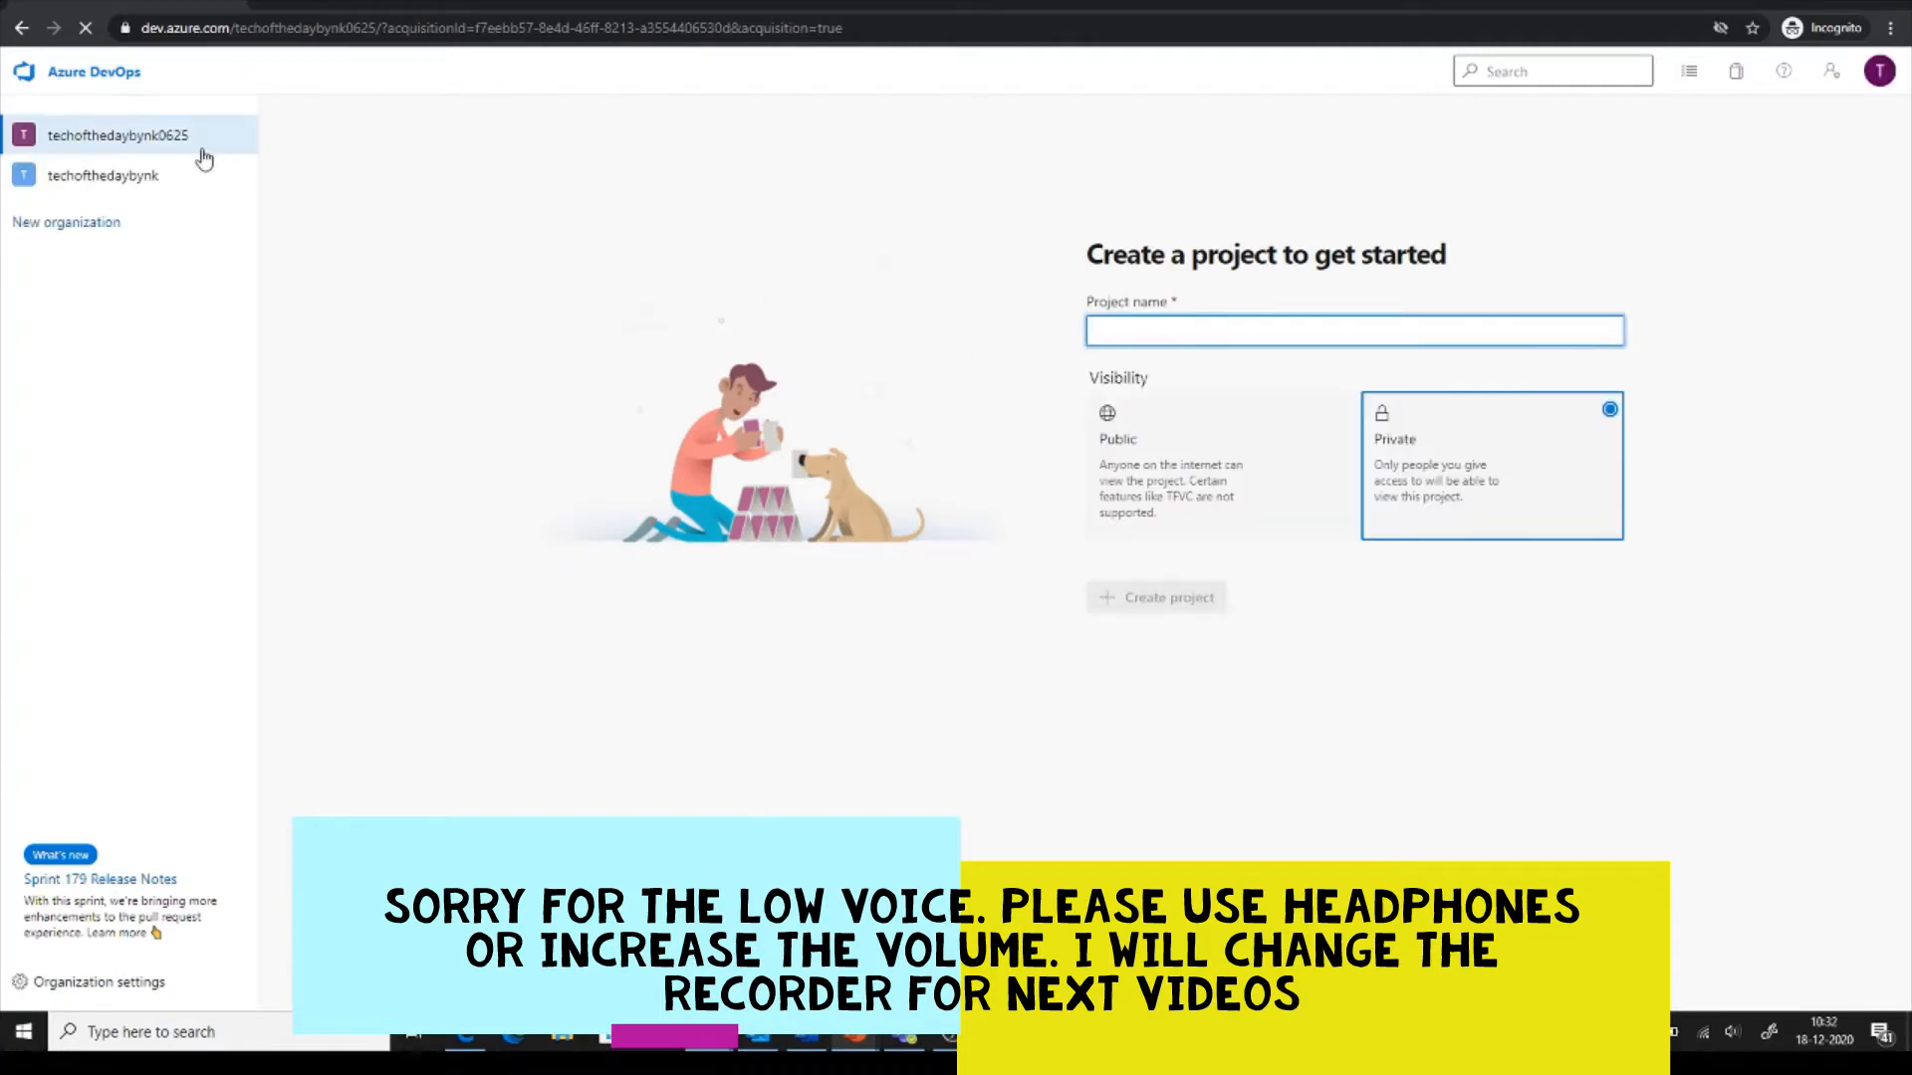
# Switch to the techofthedaybynk organization and name its first project AZ400.
pyautogui.click(144, 179)
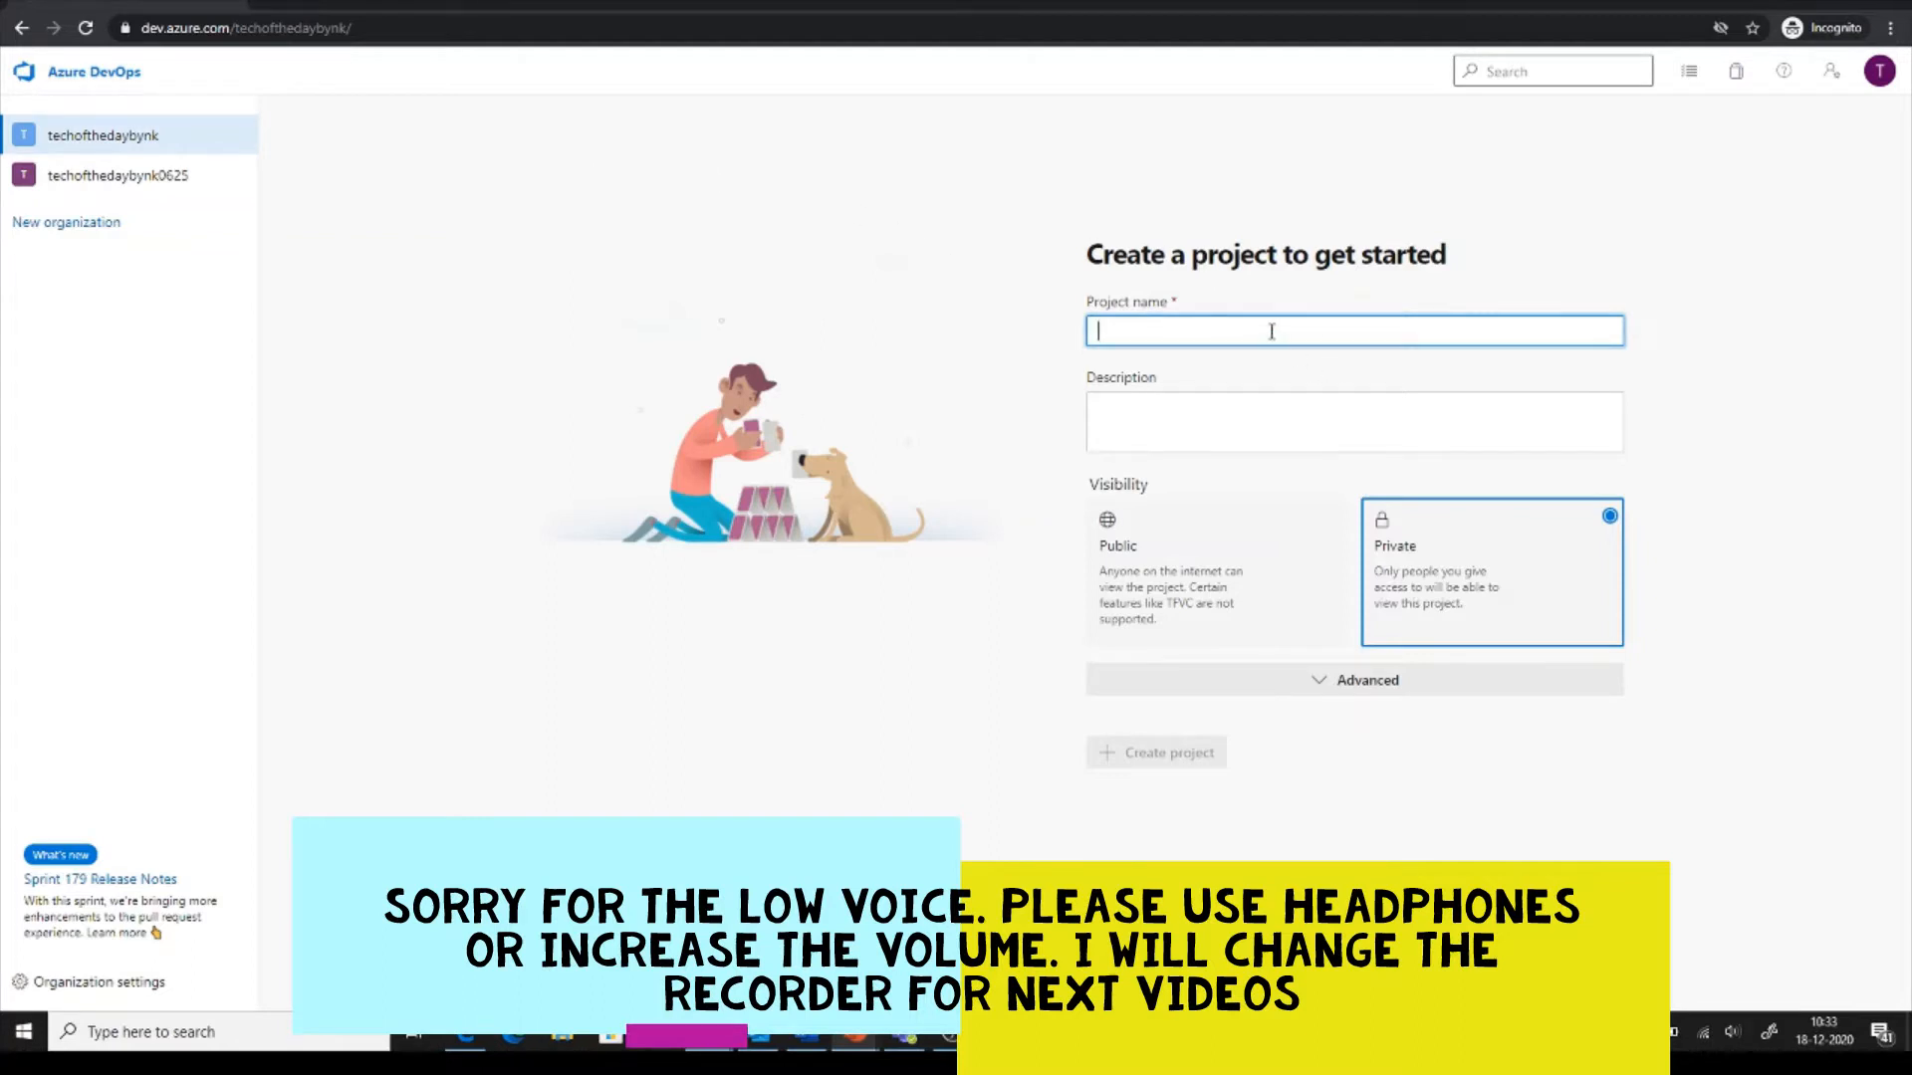
pyautogui.write('AZ')
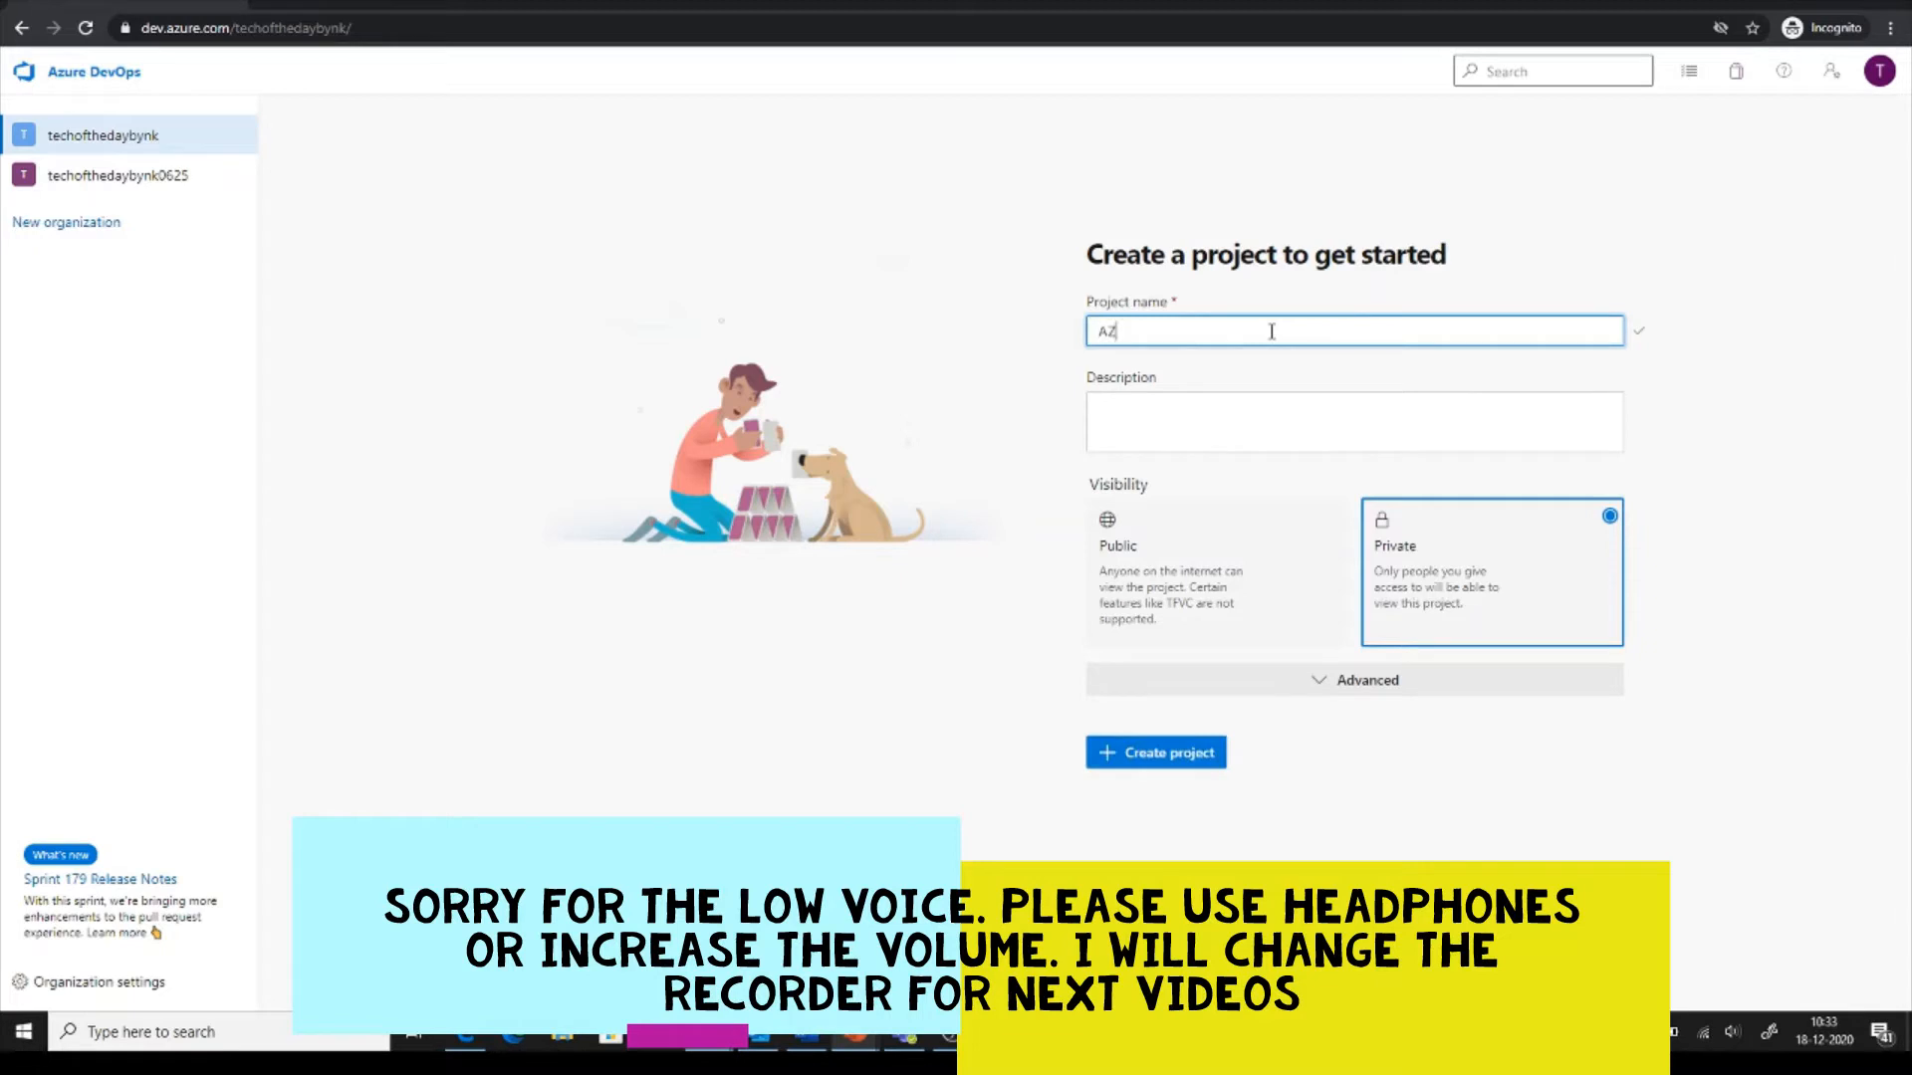
pyautogui.write('400')
# Enter the project description "This project is to explain concepts of azure devops" and expand the advanced project options.
pyautogui.click(1246, 410)
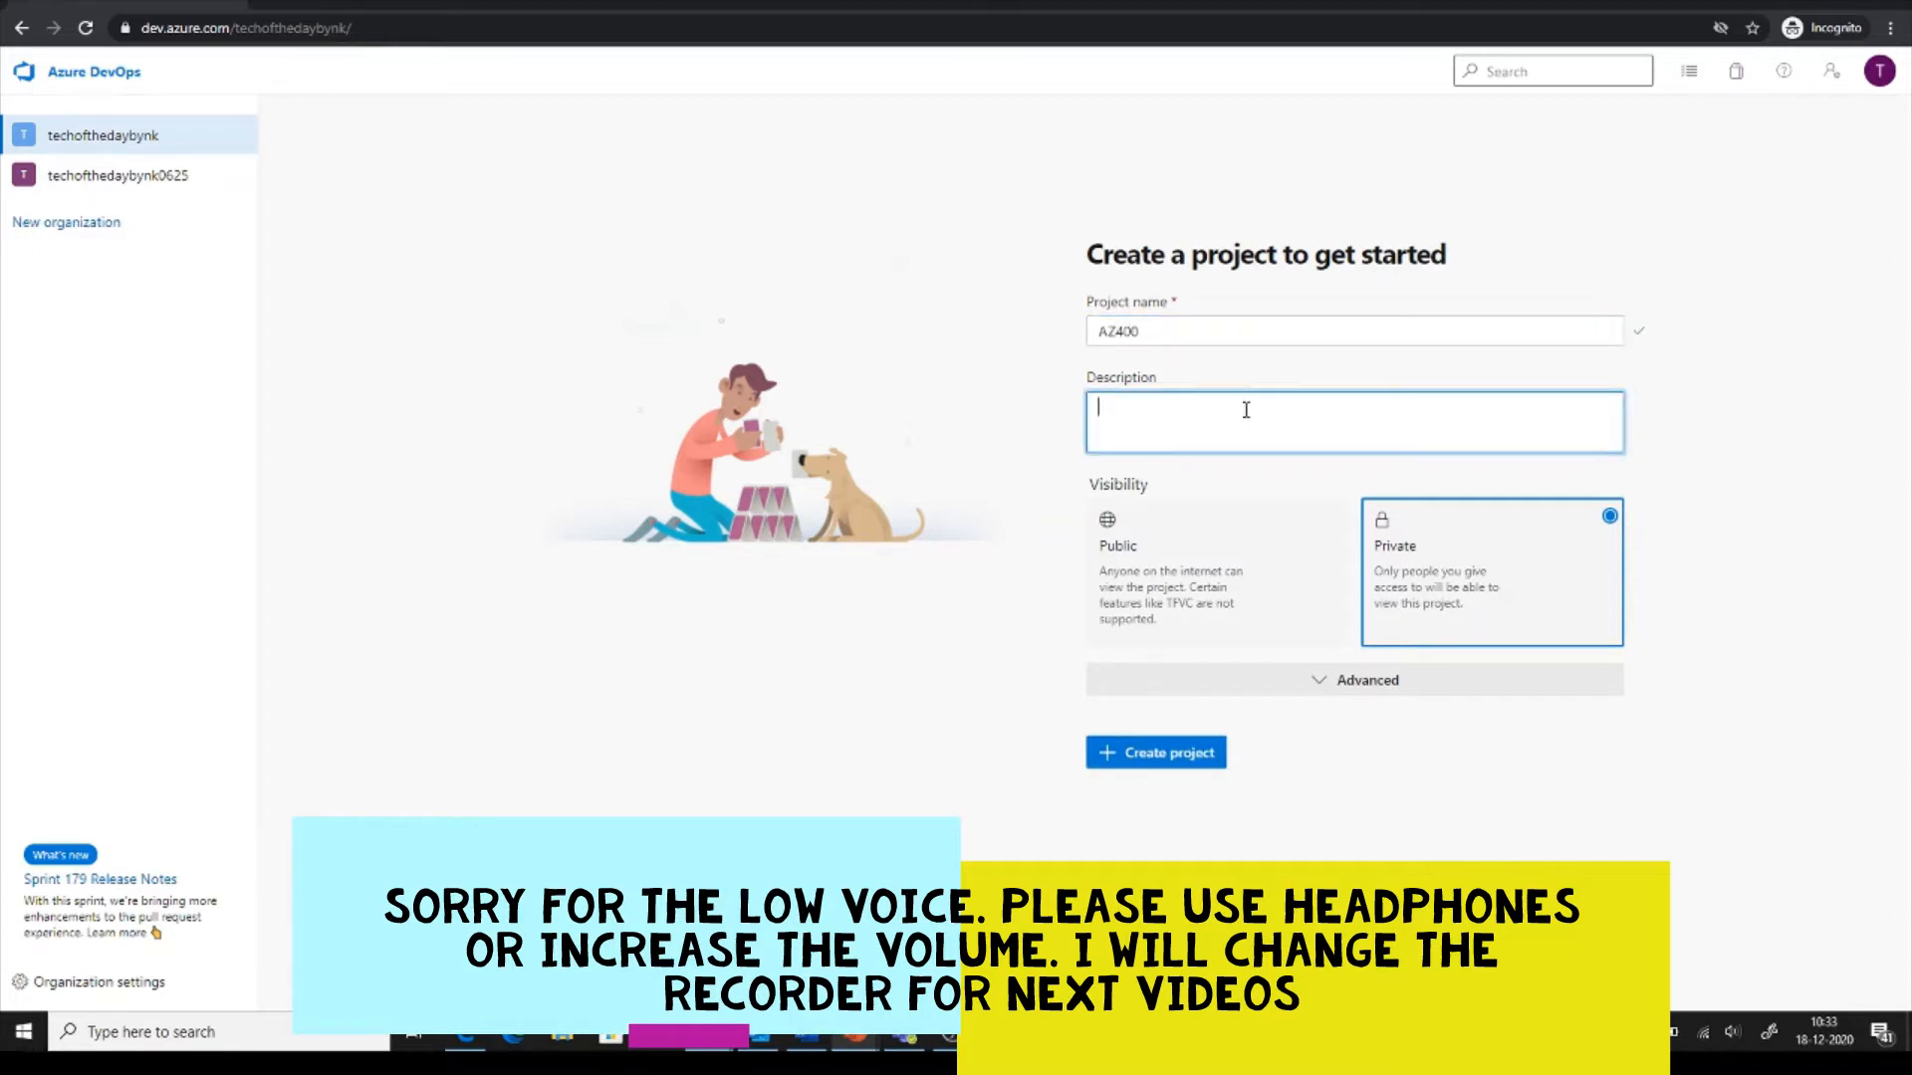
pyautogui.write('Thisproject is to')
pyautogui.press('Left')
pyautogui.press('Left')
pyautogui.press('Left')
pyautogui.press('Left')
pyautogui.press('Left')
pyautogui.press('Left')
pyautogui.press('Left')
pyautogui.write('explain')
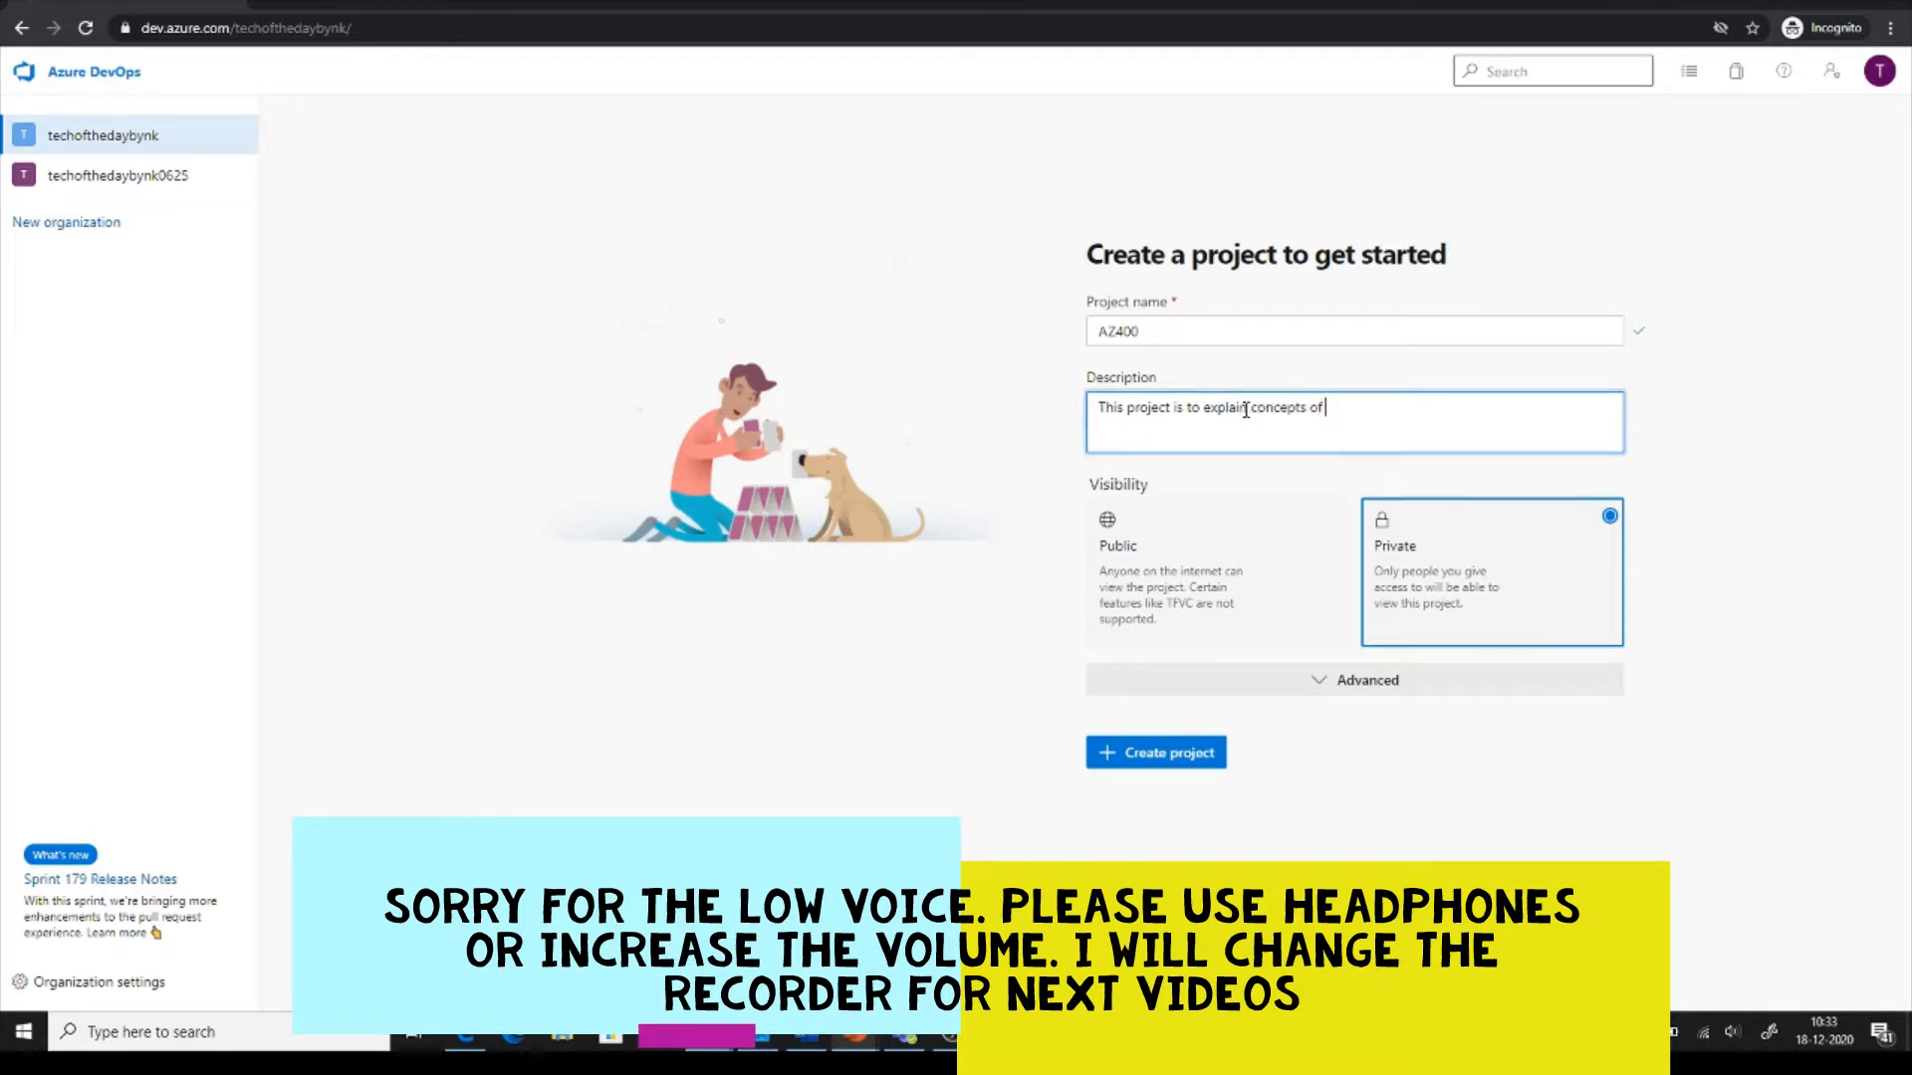
pyautogui.write('concepts of azure devops')
pyautogui.click(1381, 694)
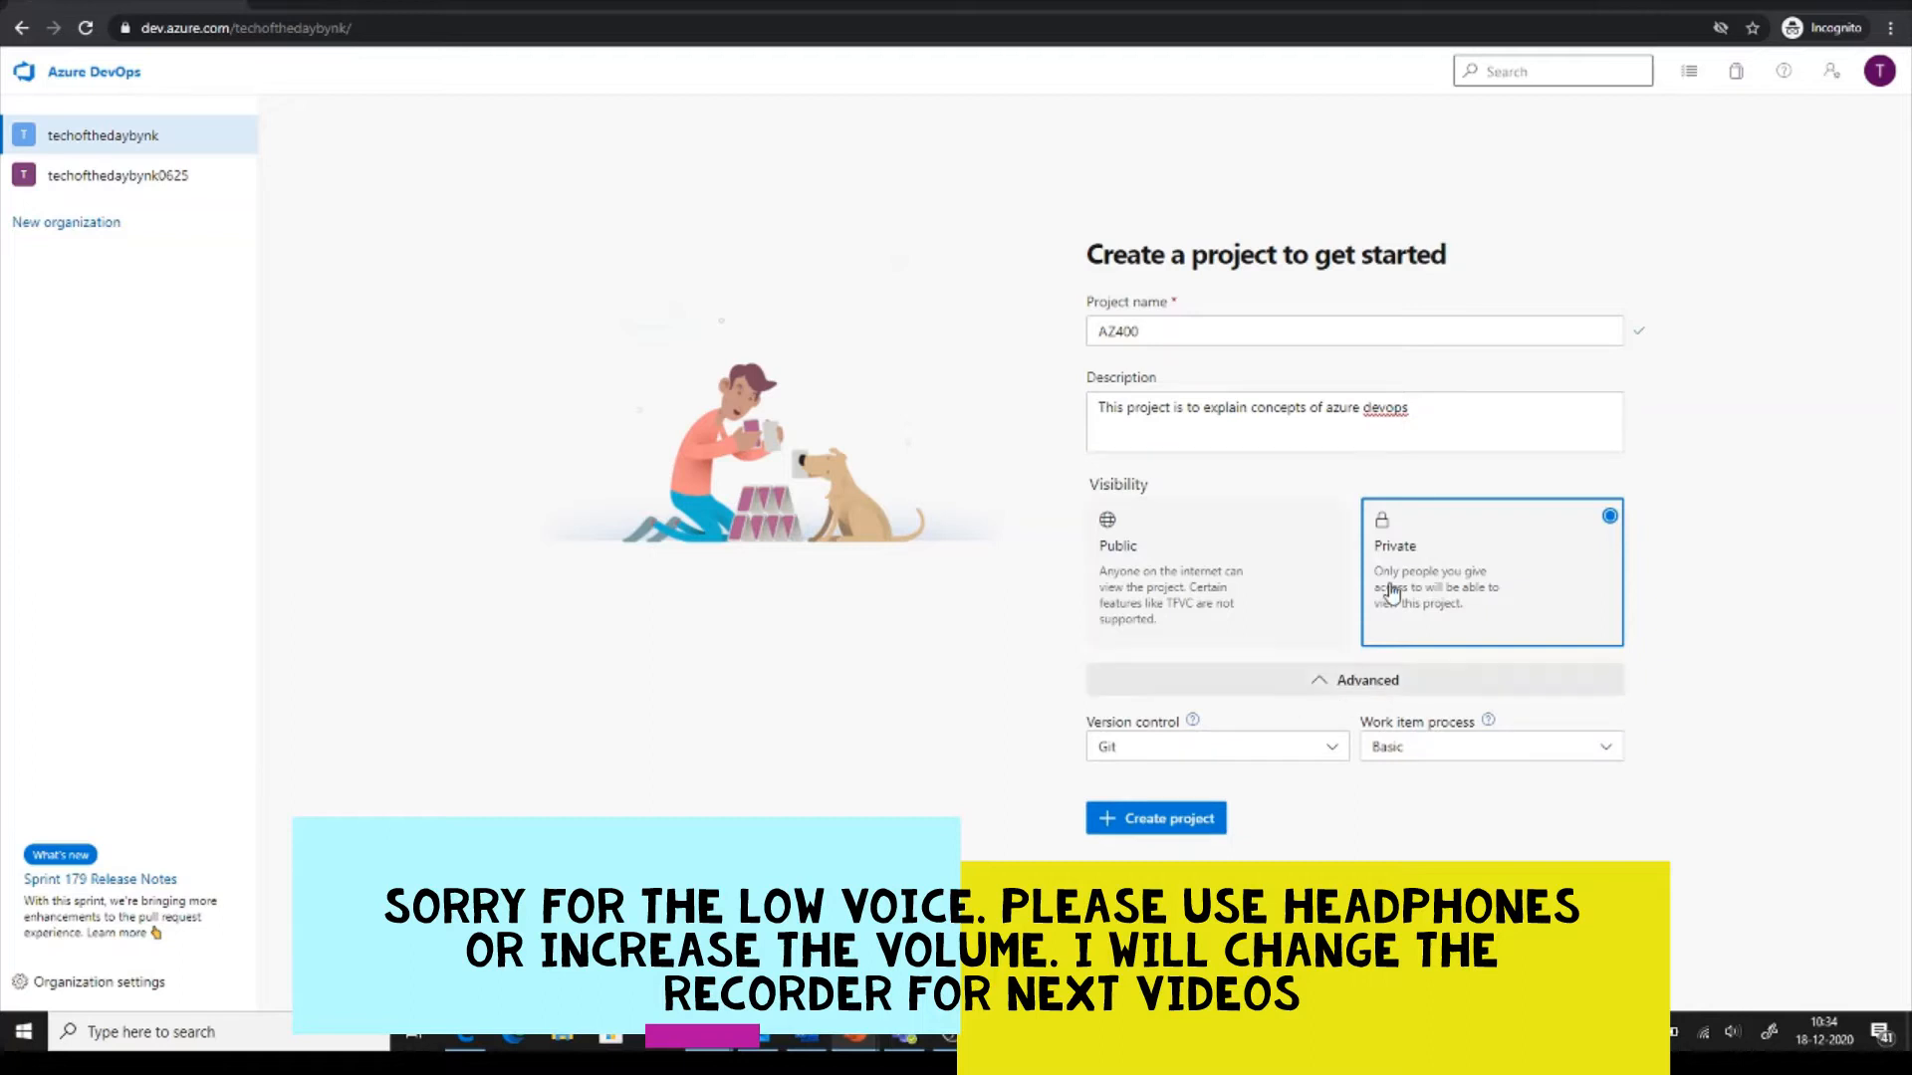
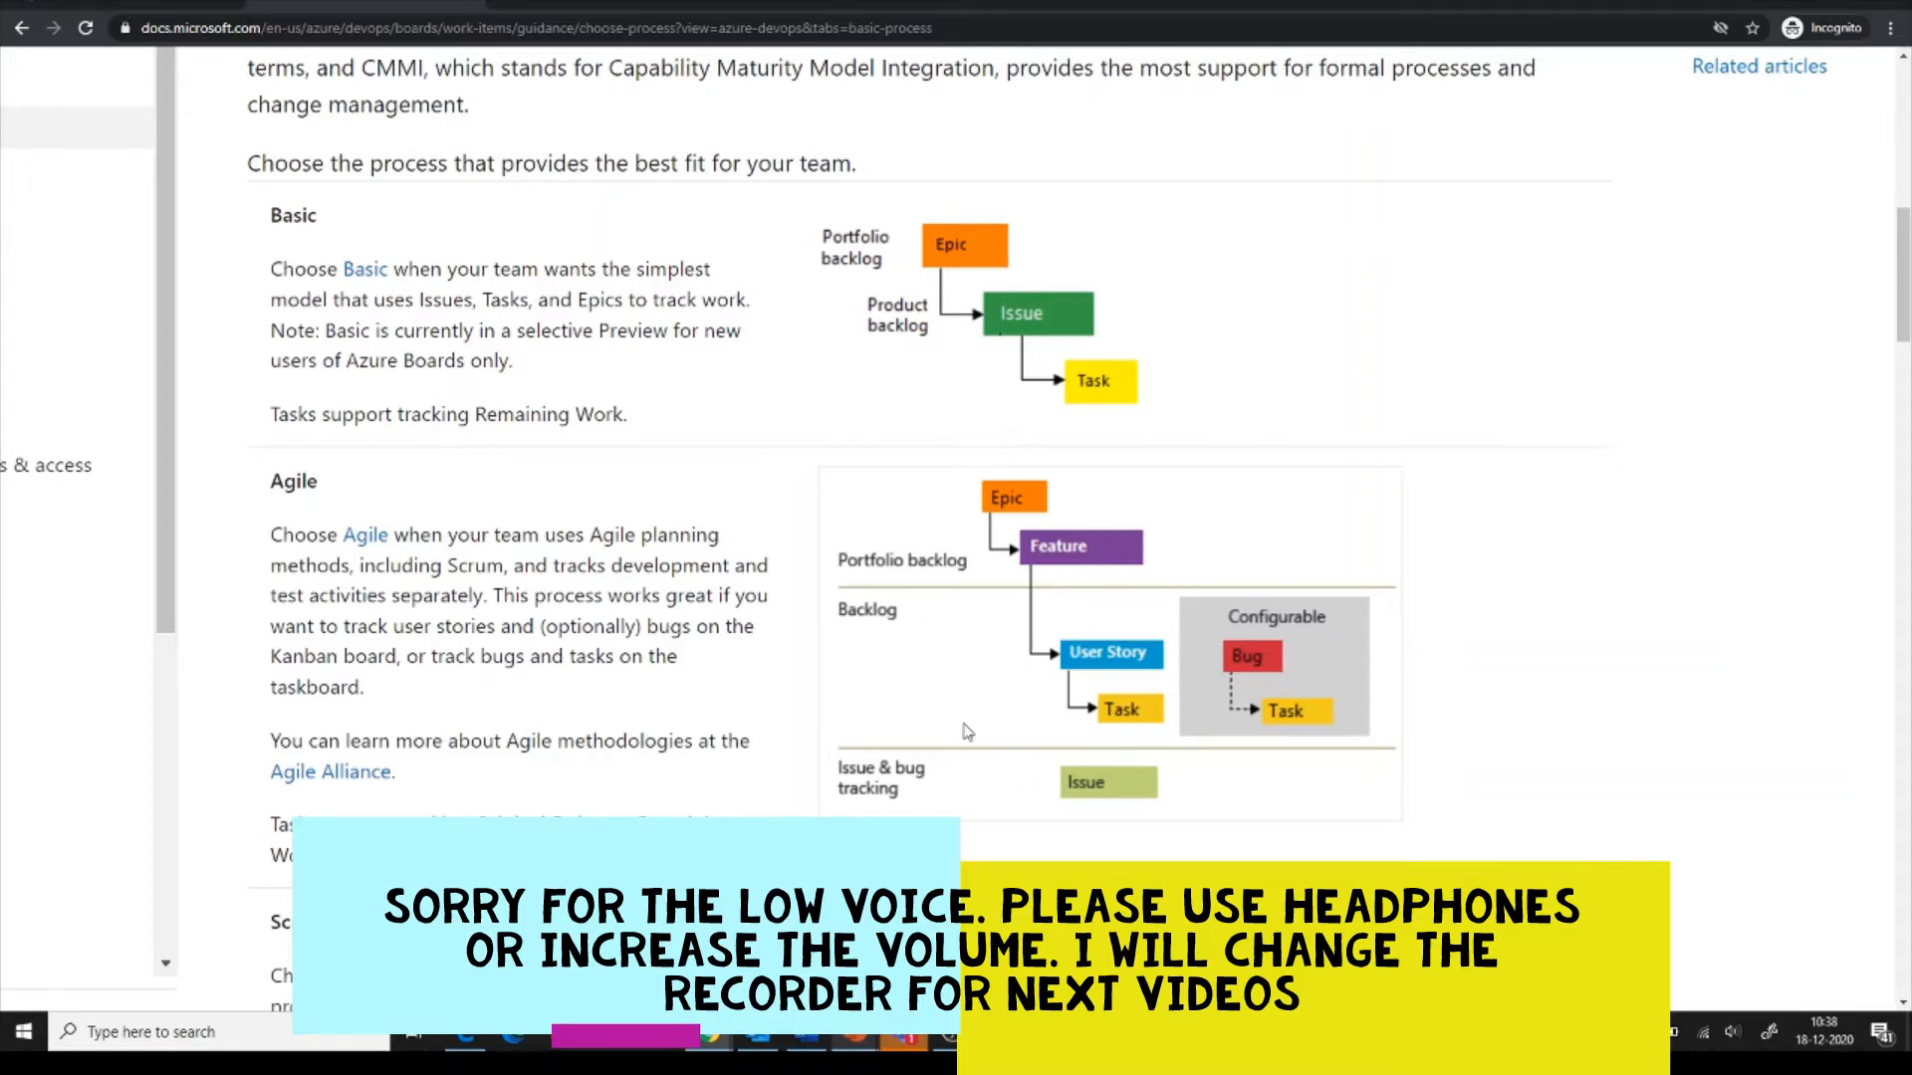
# Compare the Basic, Agile, Scrum and CMMI process descriptions and their work item hierarchies in the Microsoft documentation.
pyautogui.scroll(-4, 957, 752)
pyautogui.scroll(-1, 958, 755)
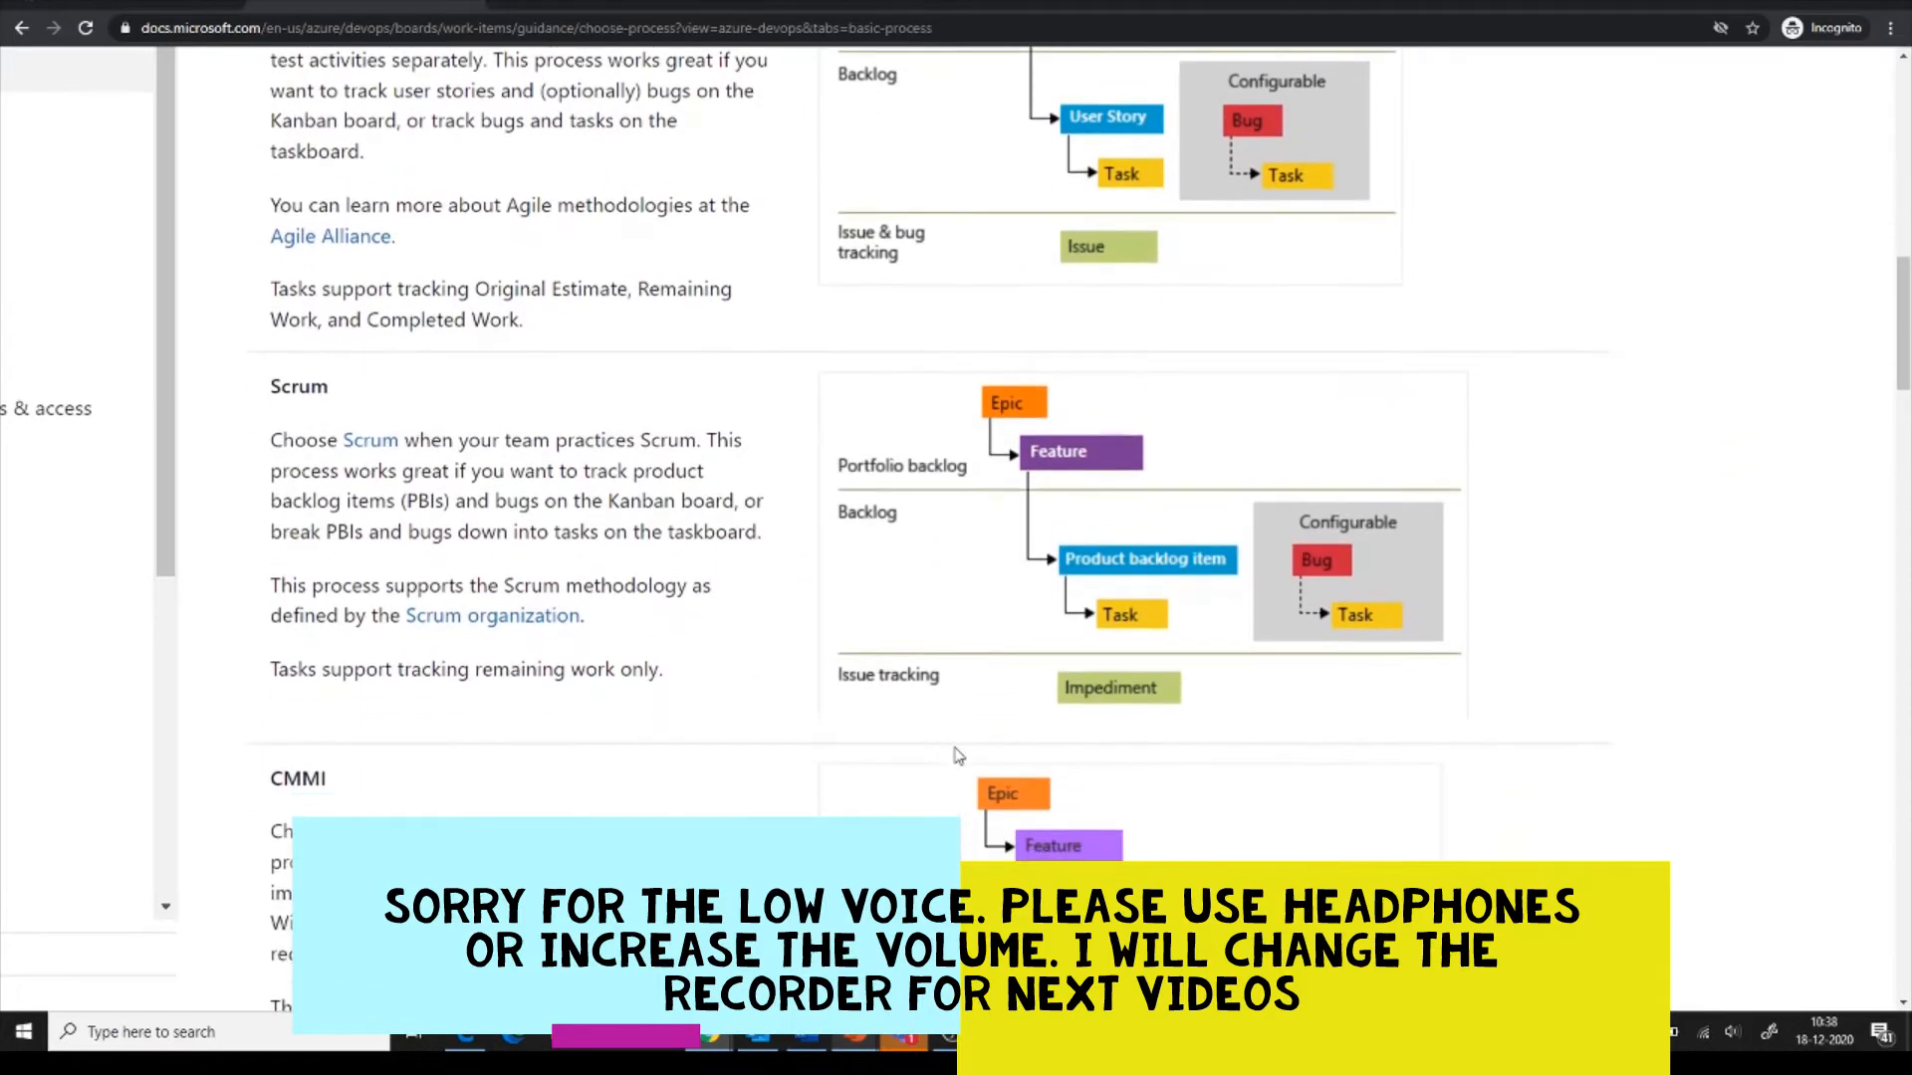
pyautogui.scroll(2, 958, 755)
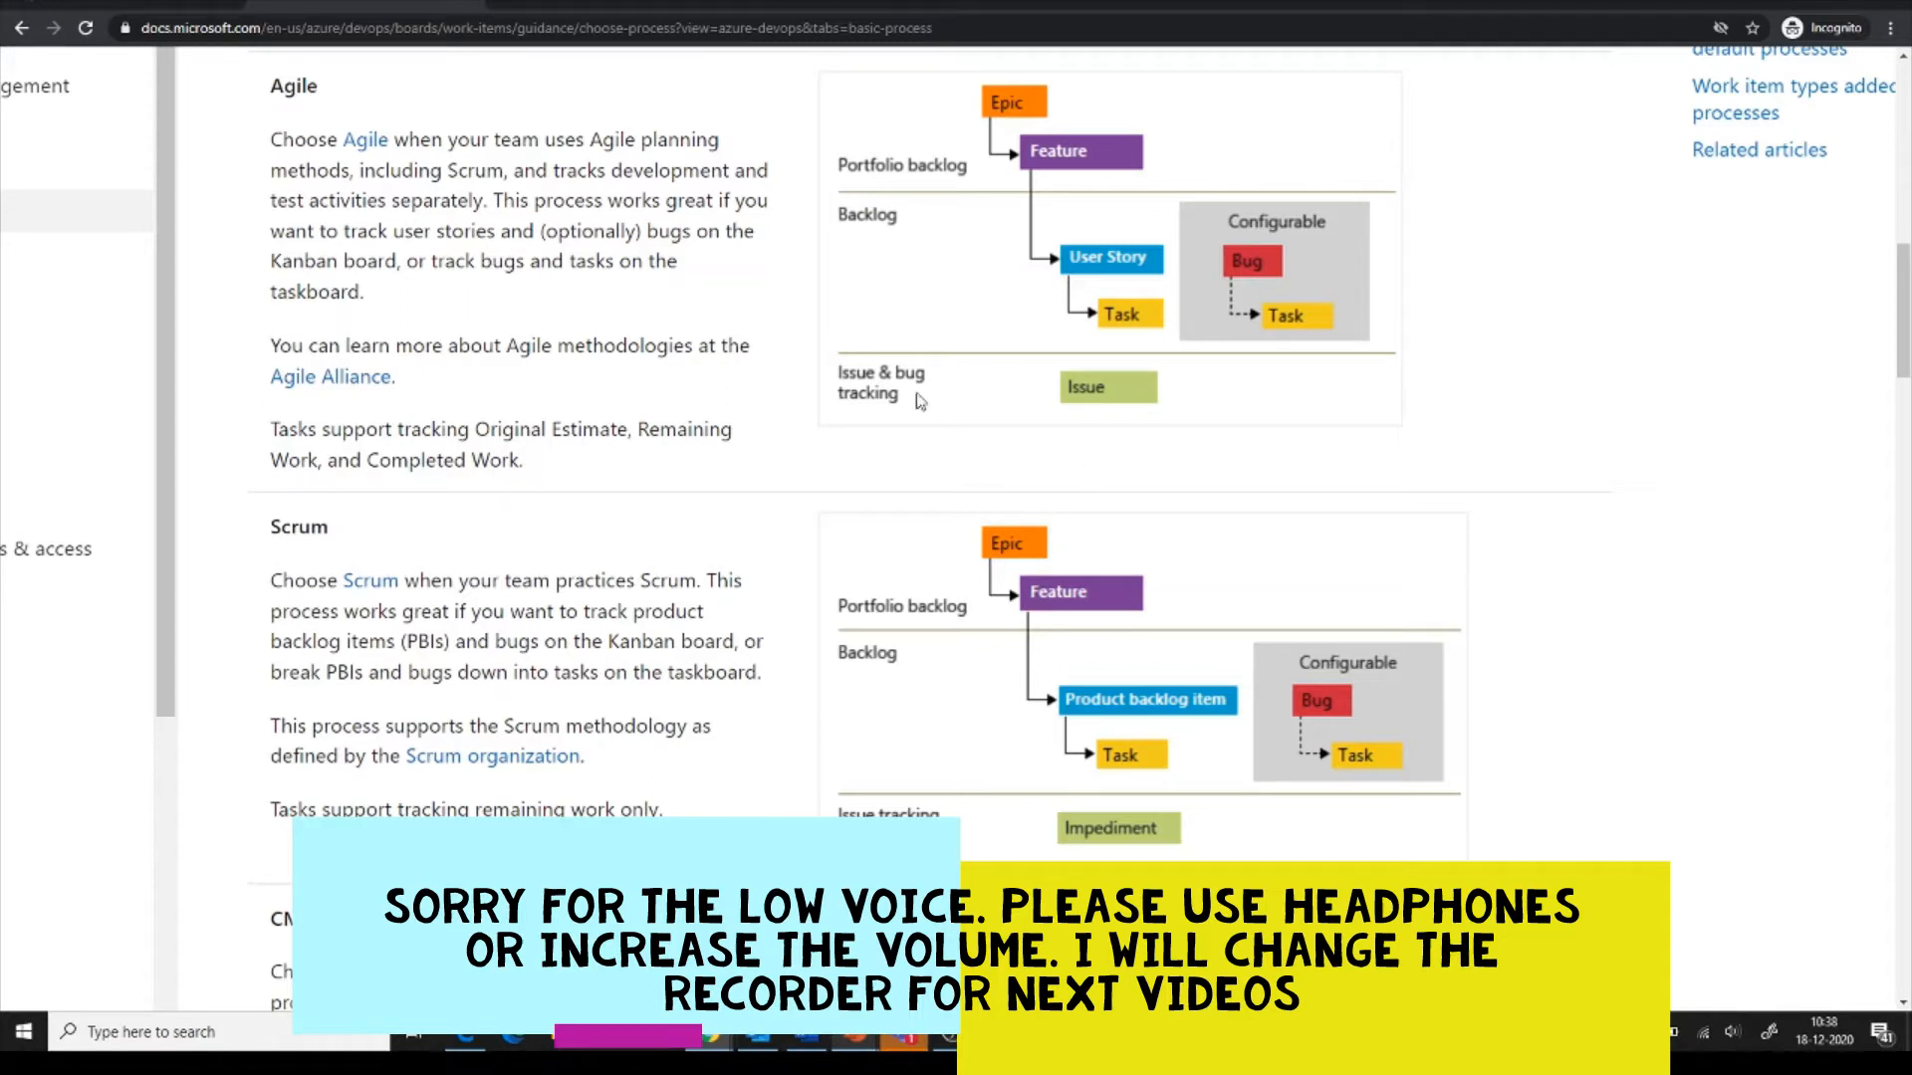
pyautogui.scroll(4, 1068, 352)
pyautogui.scroll(1, 1069, 353)
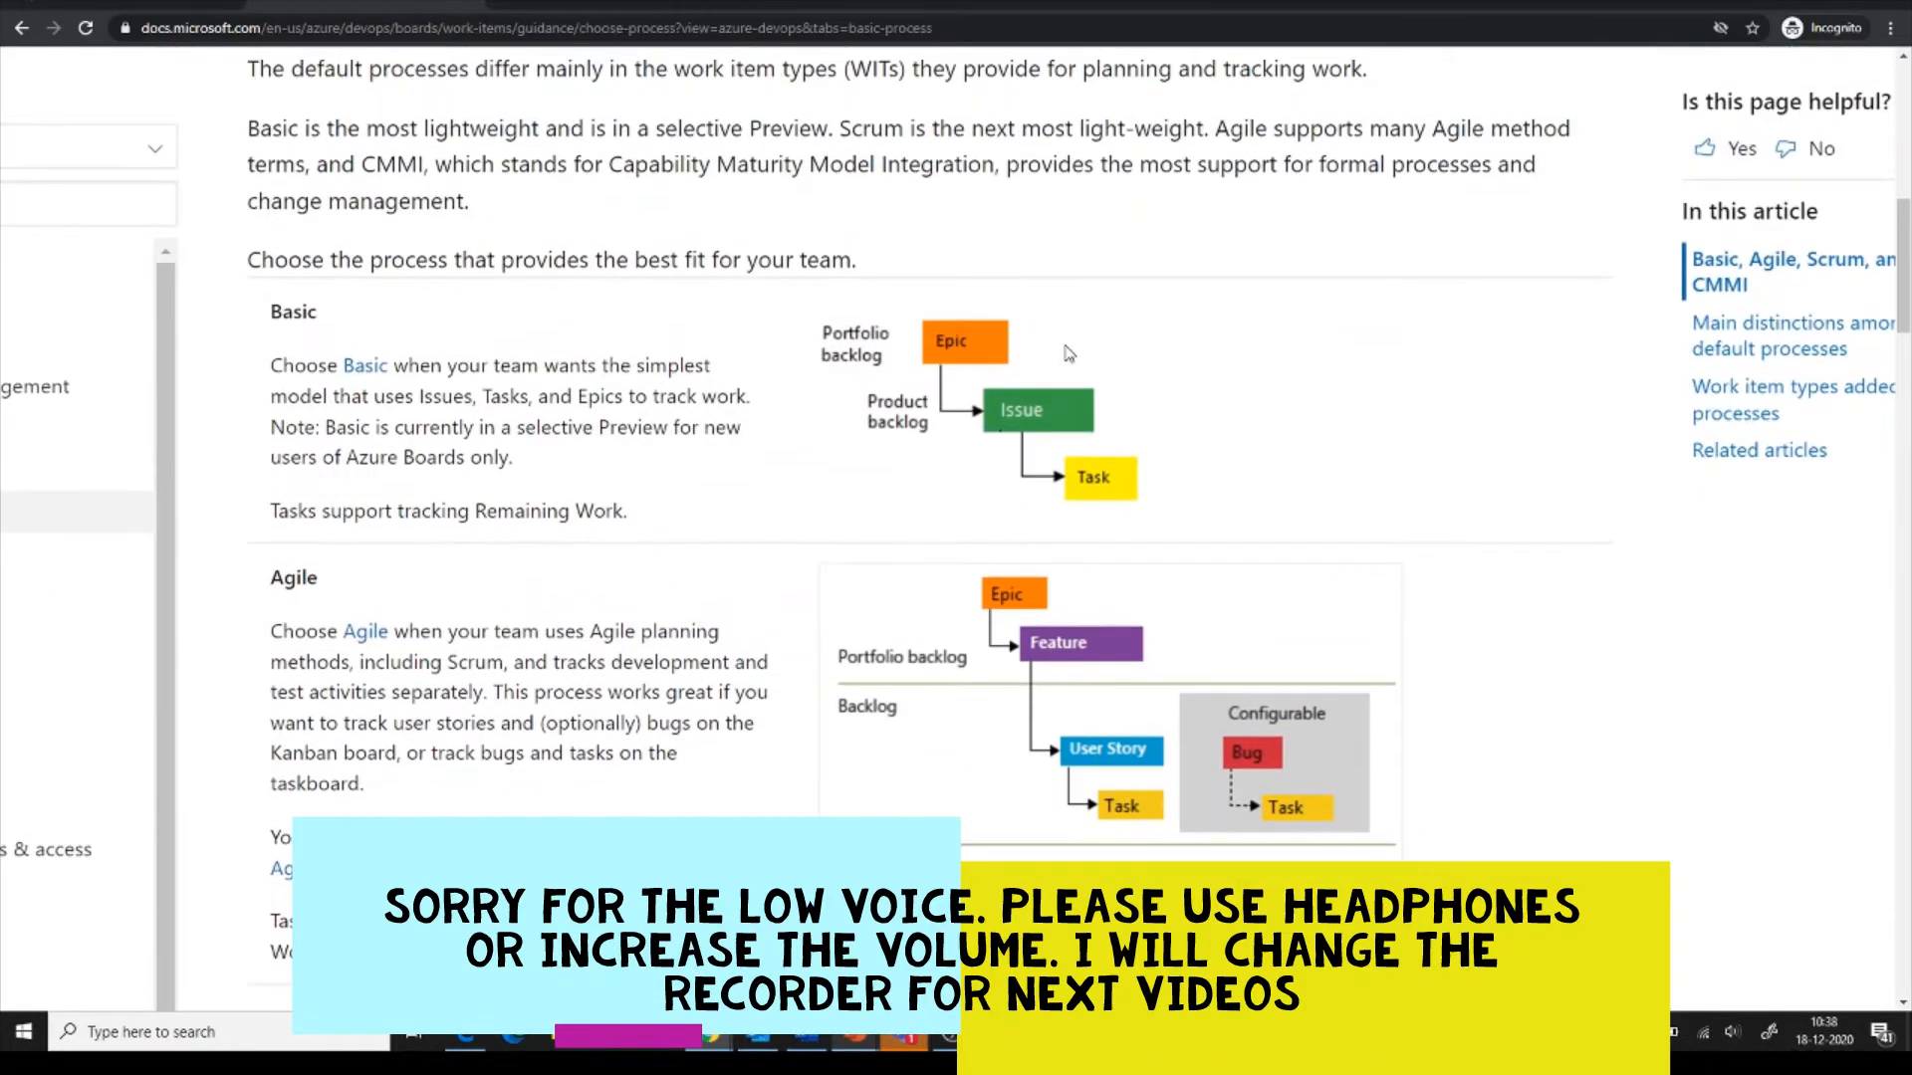
pyautogui.scroll(-4, 942, 542)
pyautogui.scroll(-1, 941, 542)
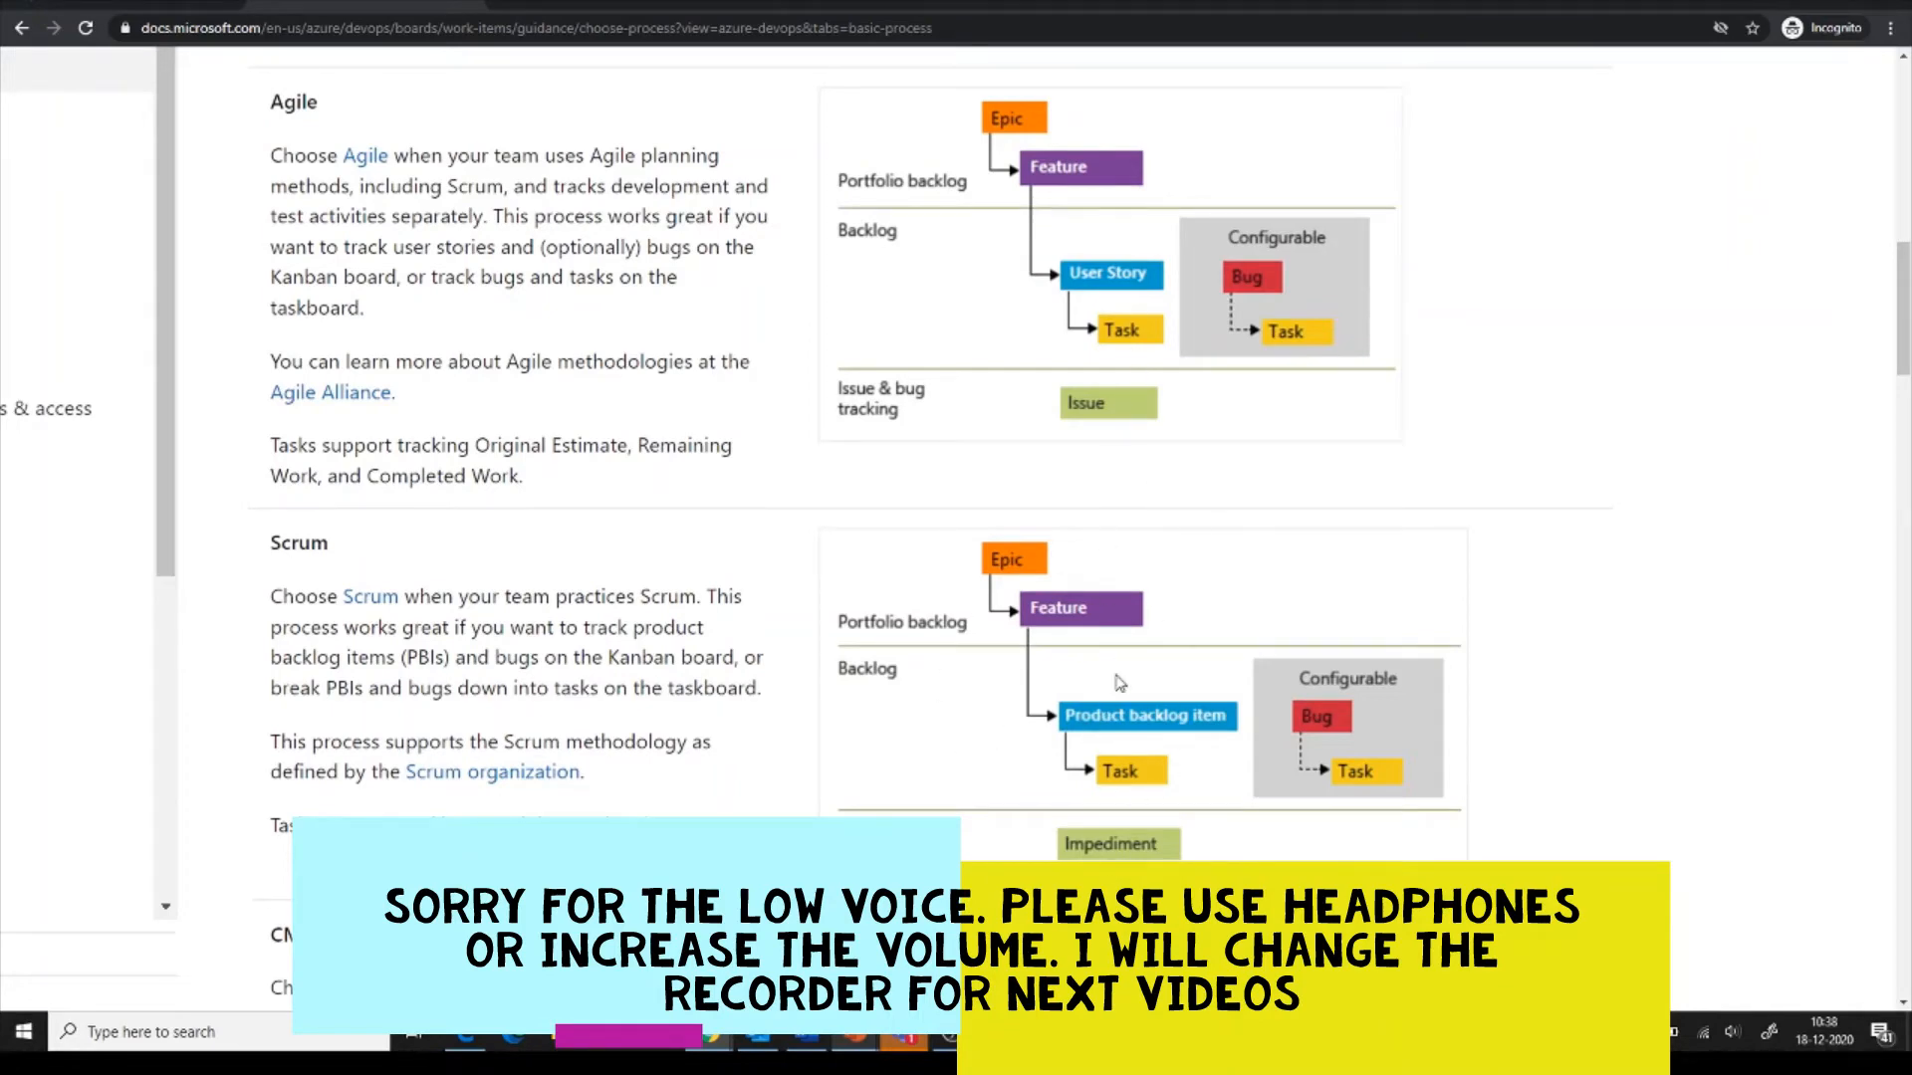
pyautogui.scroll(-5, 1118, 680)
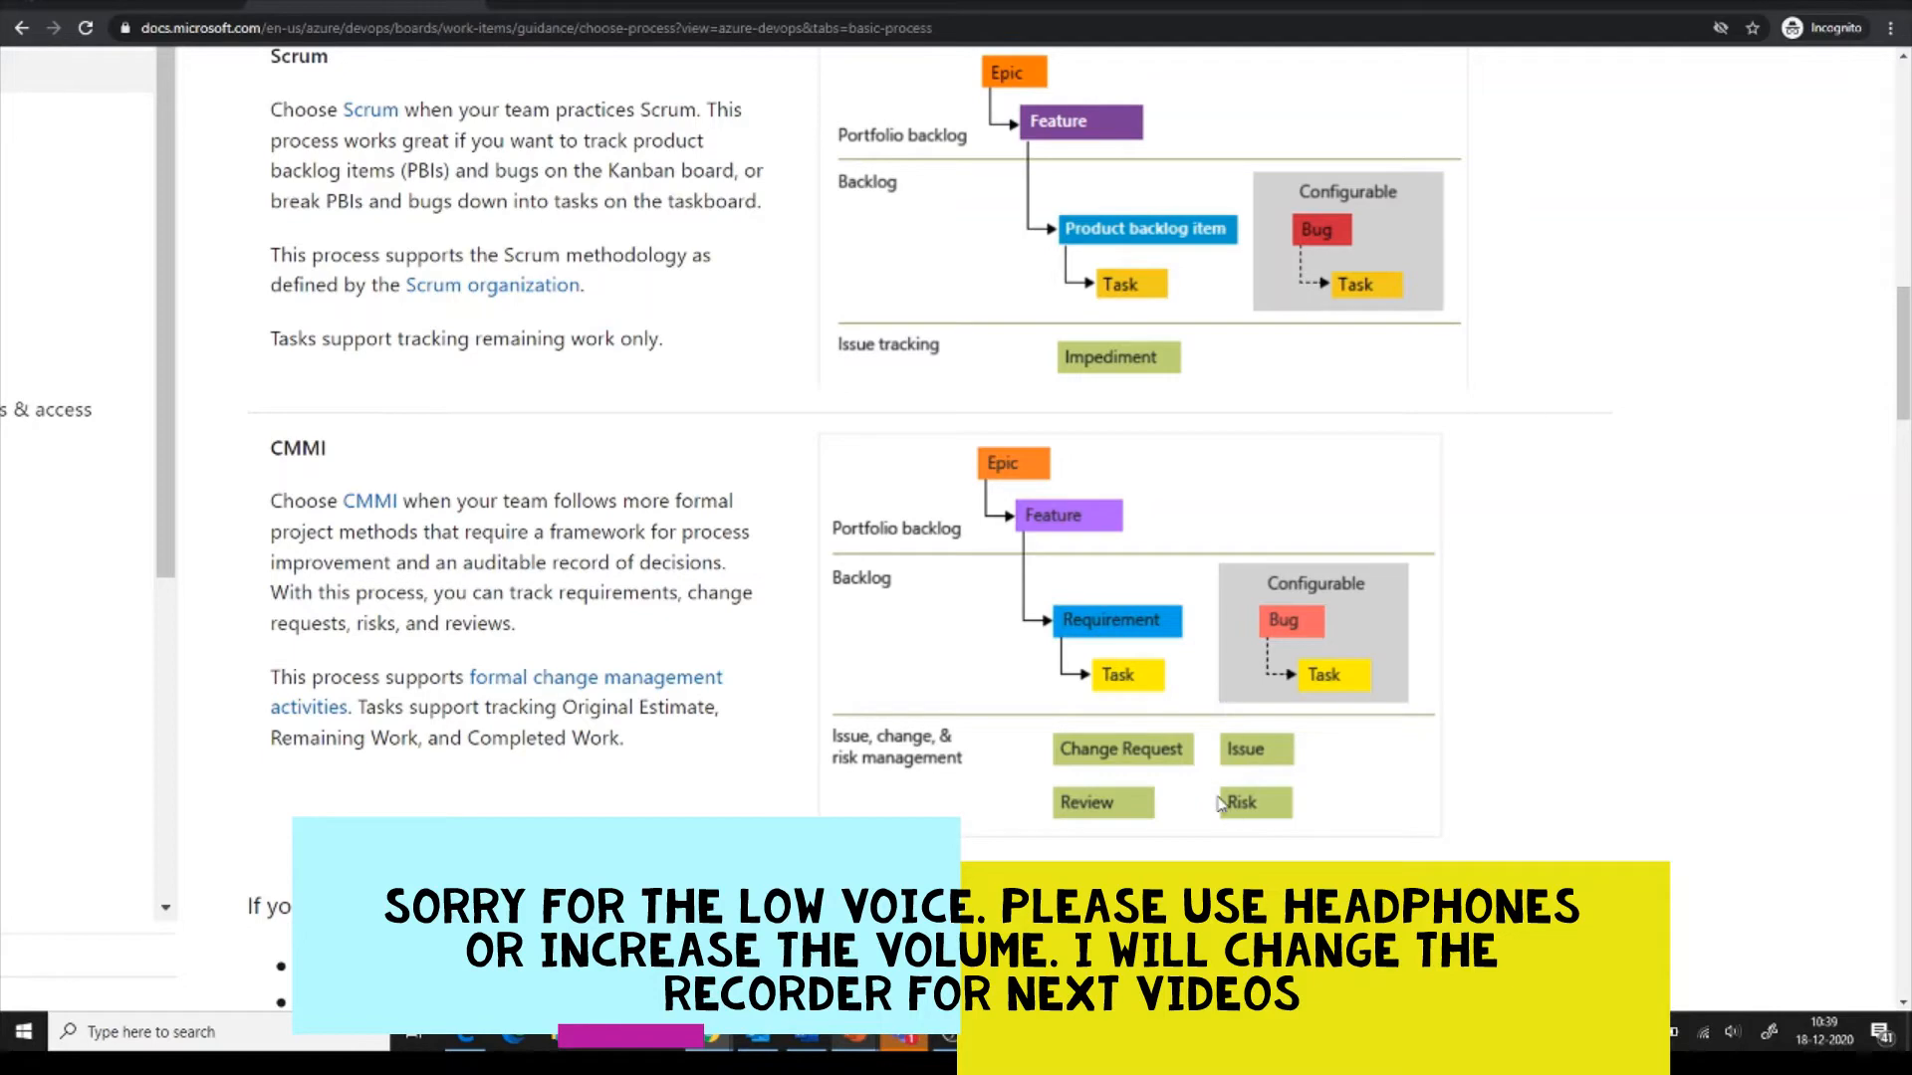
pyautogui.scroll(6, 1255, 620)
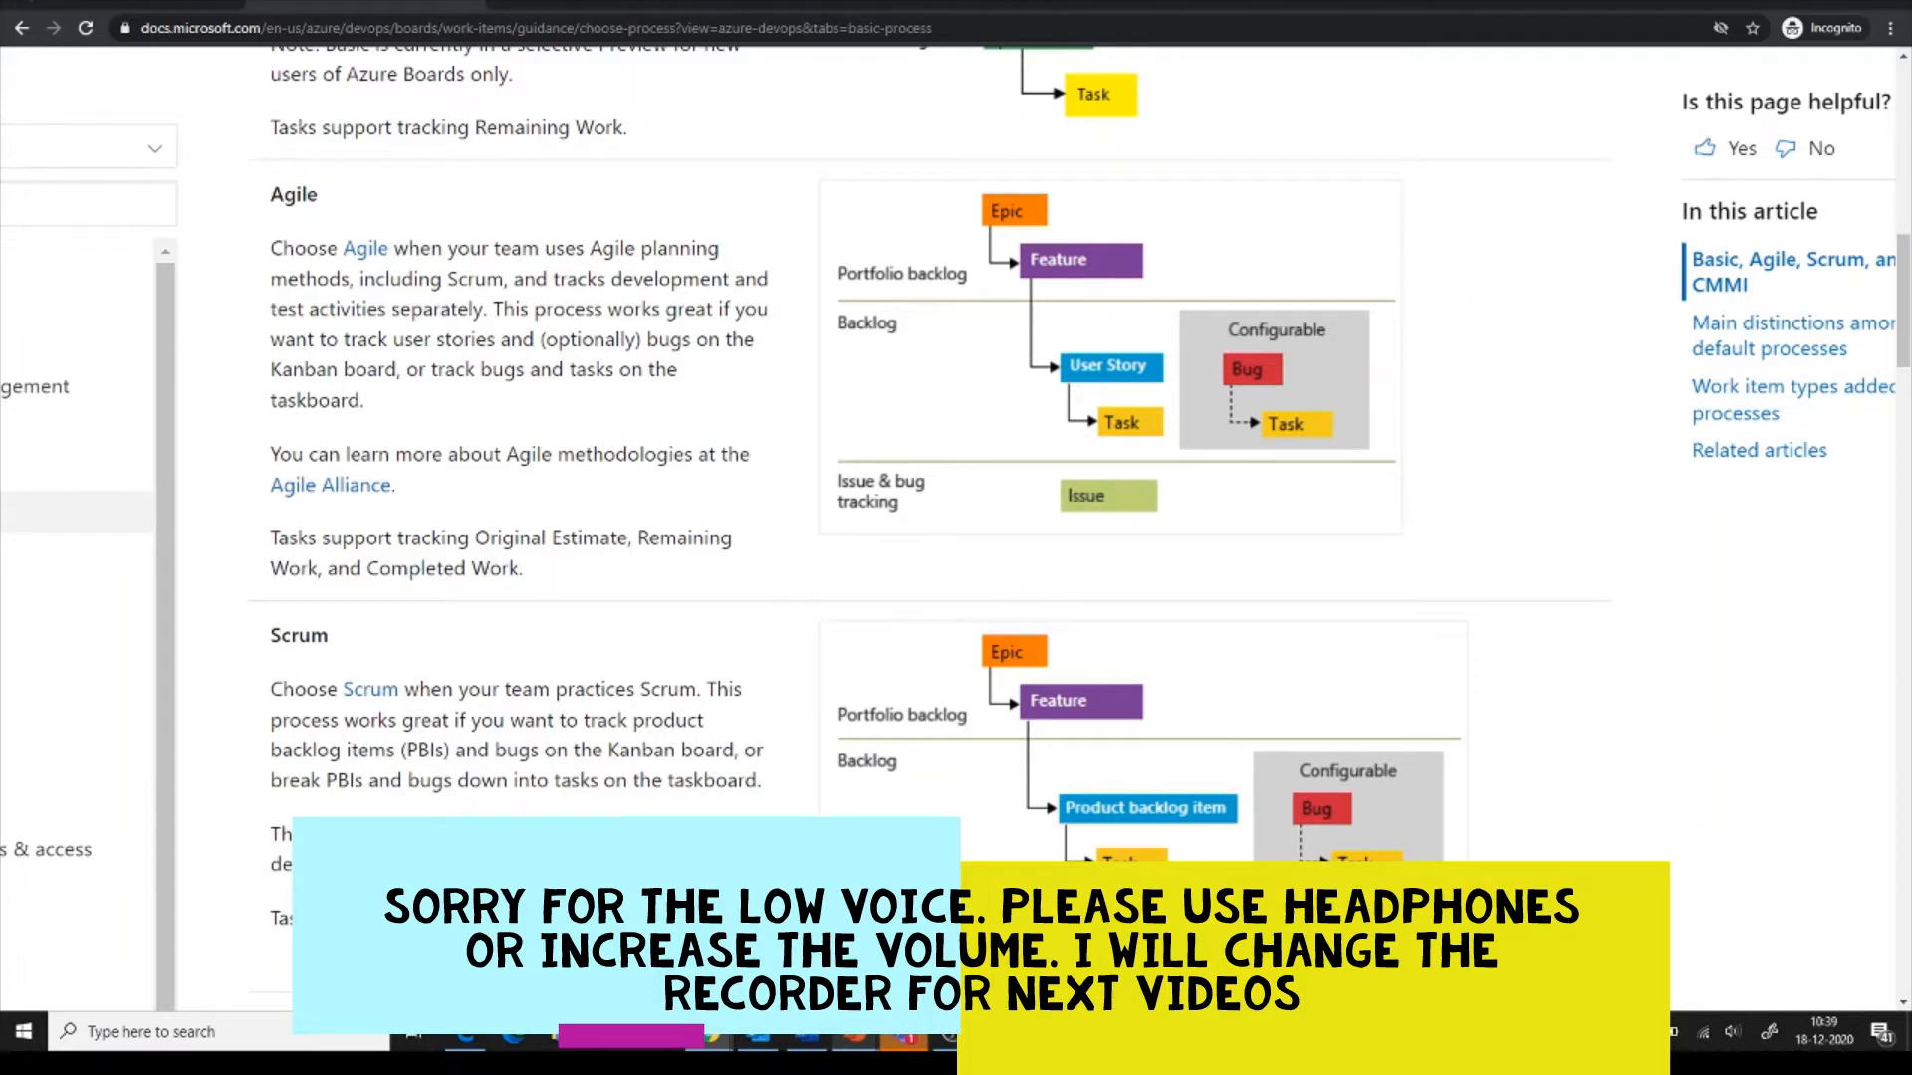
pyautogui.scroll(-8, 1098, 548)
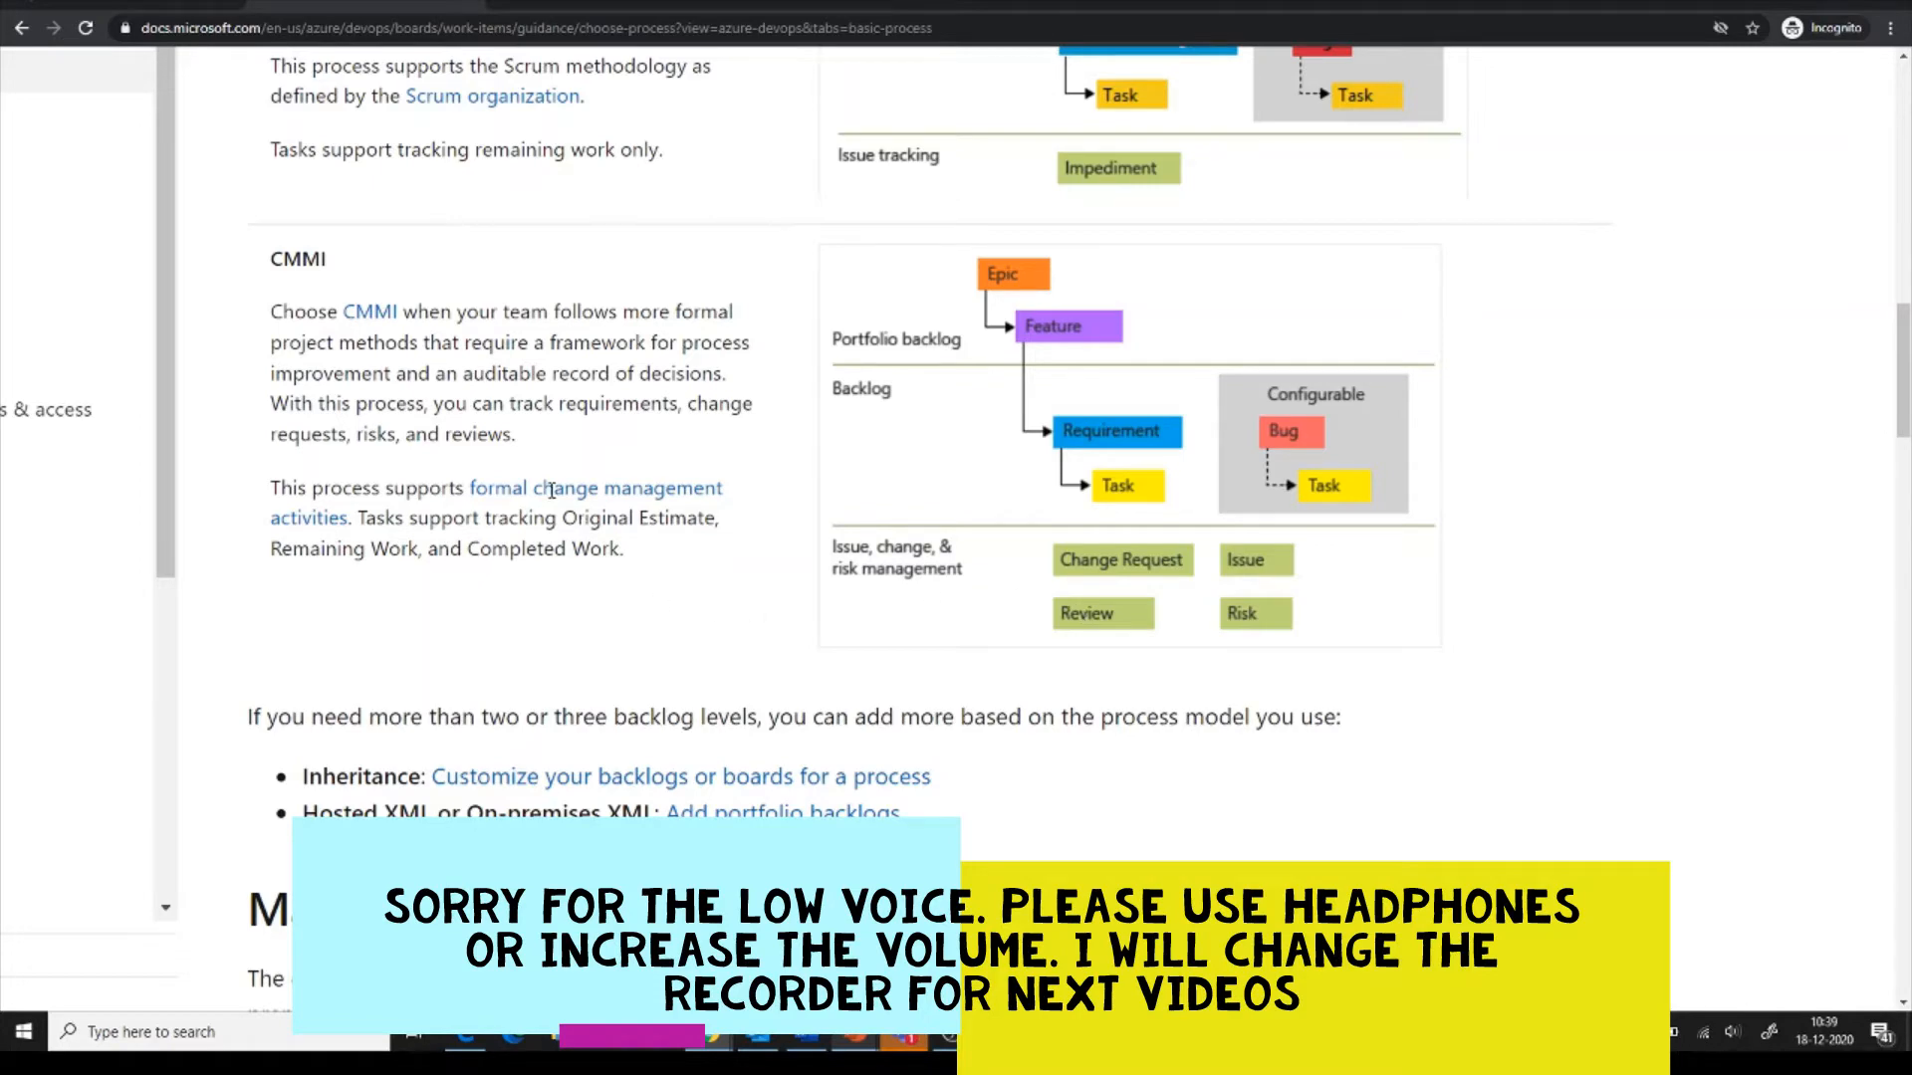
pyautogui.scroll(4, 792, 478)
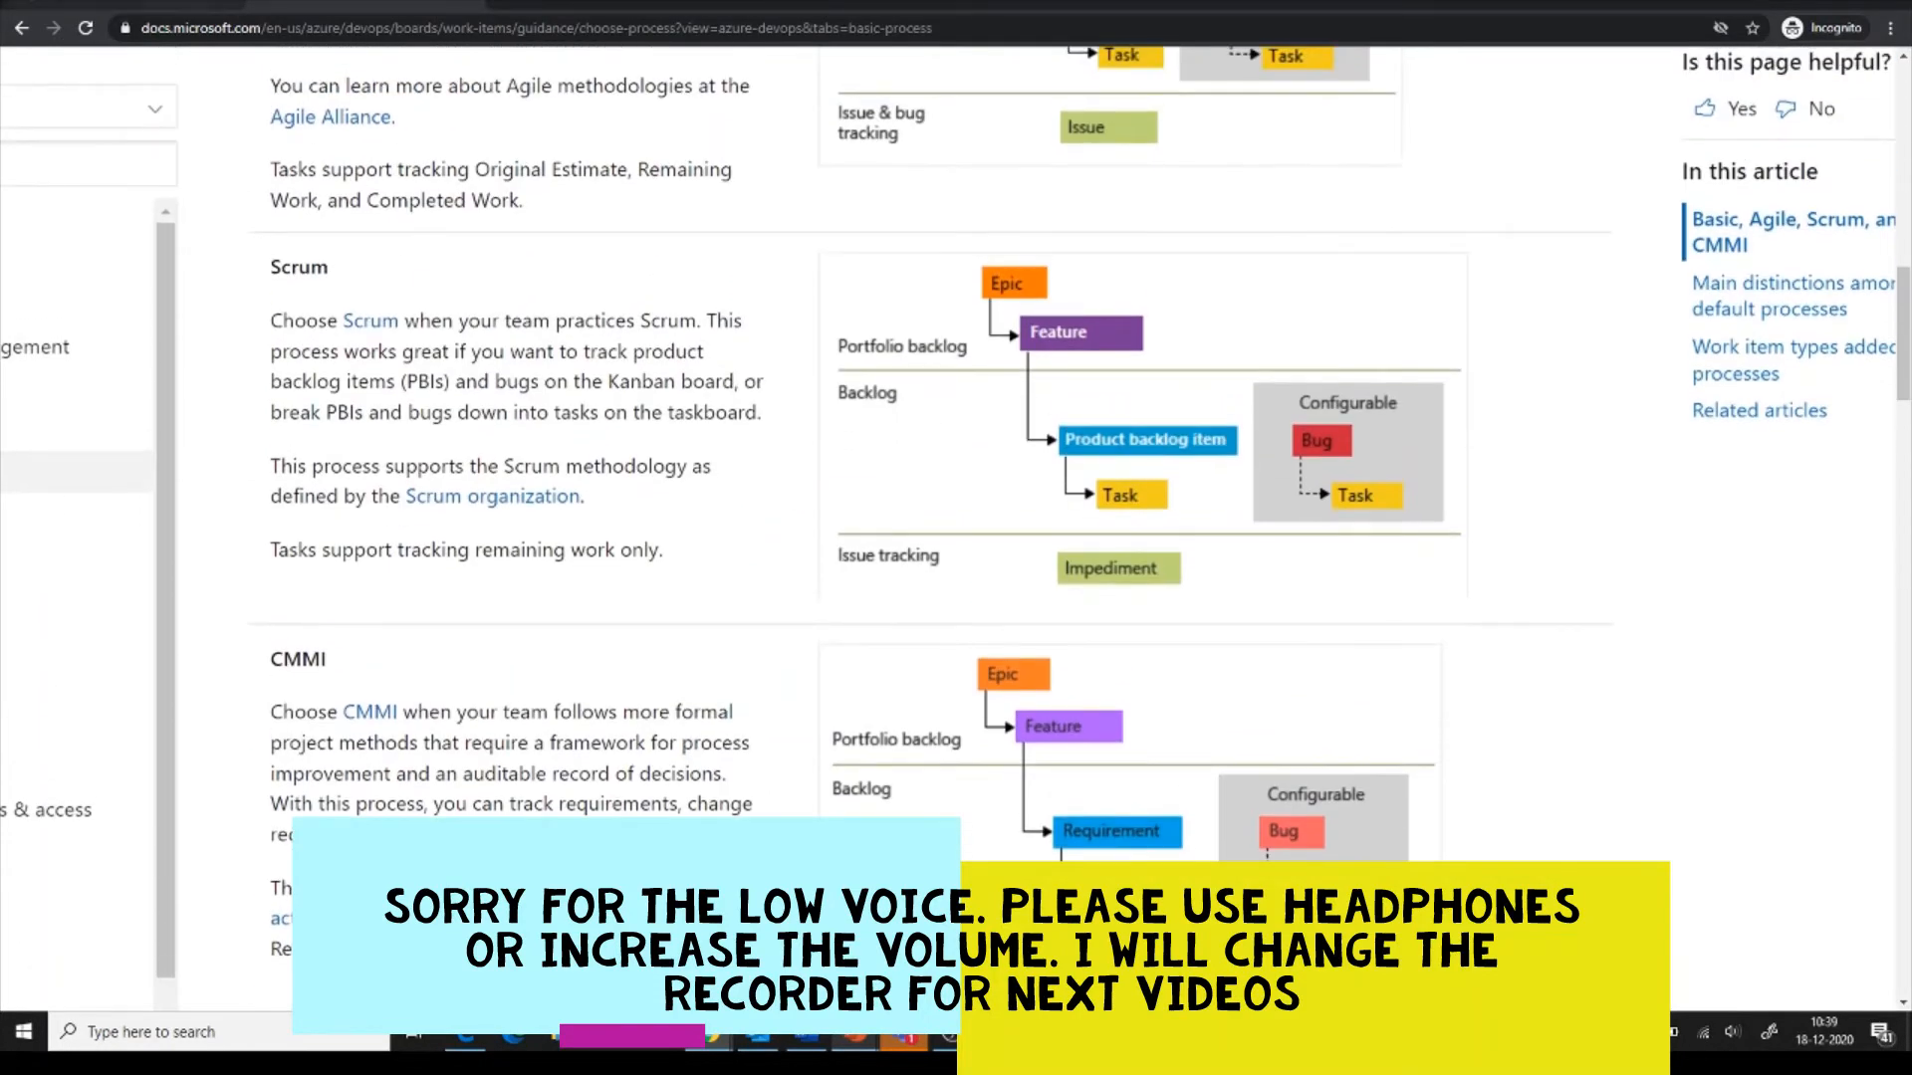
# Return to the project form, keep Basic as the work item process, and create the private AZ400 project.
pyautogui.click(119, 4)
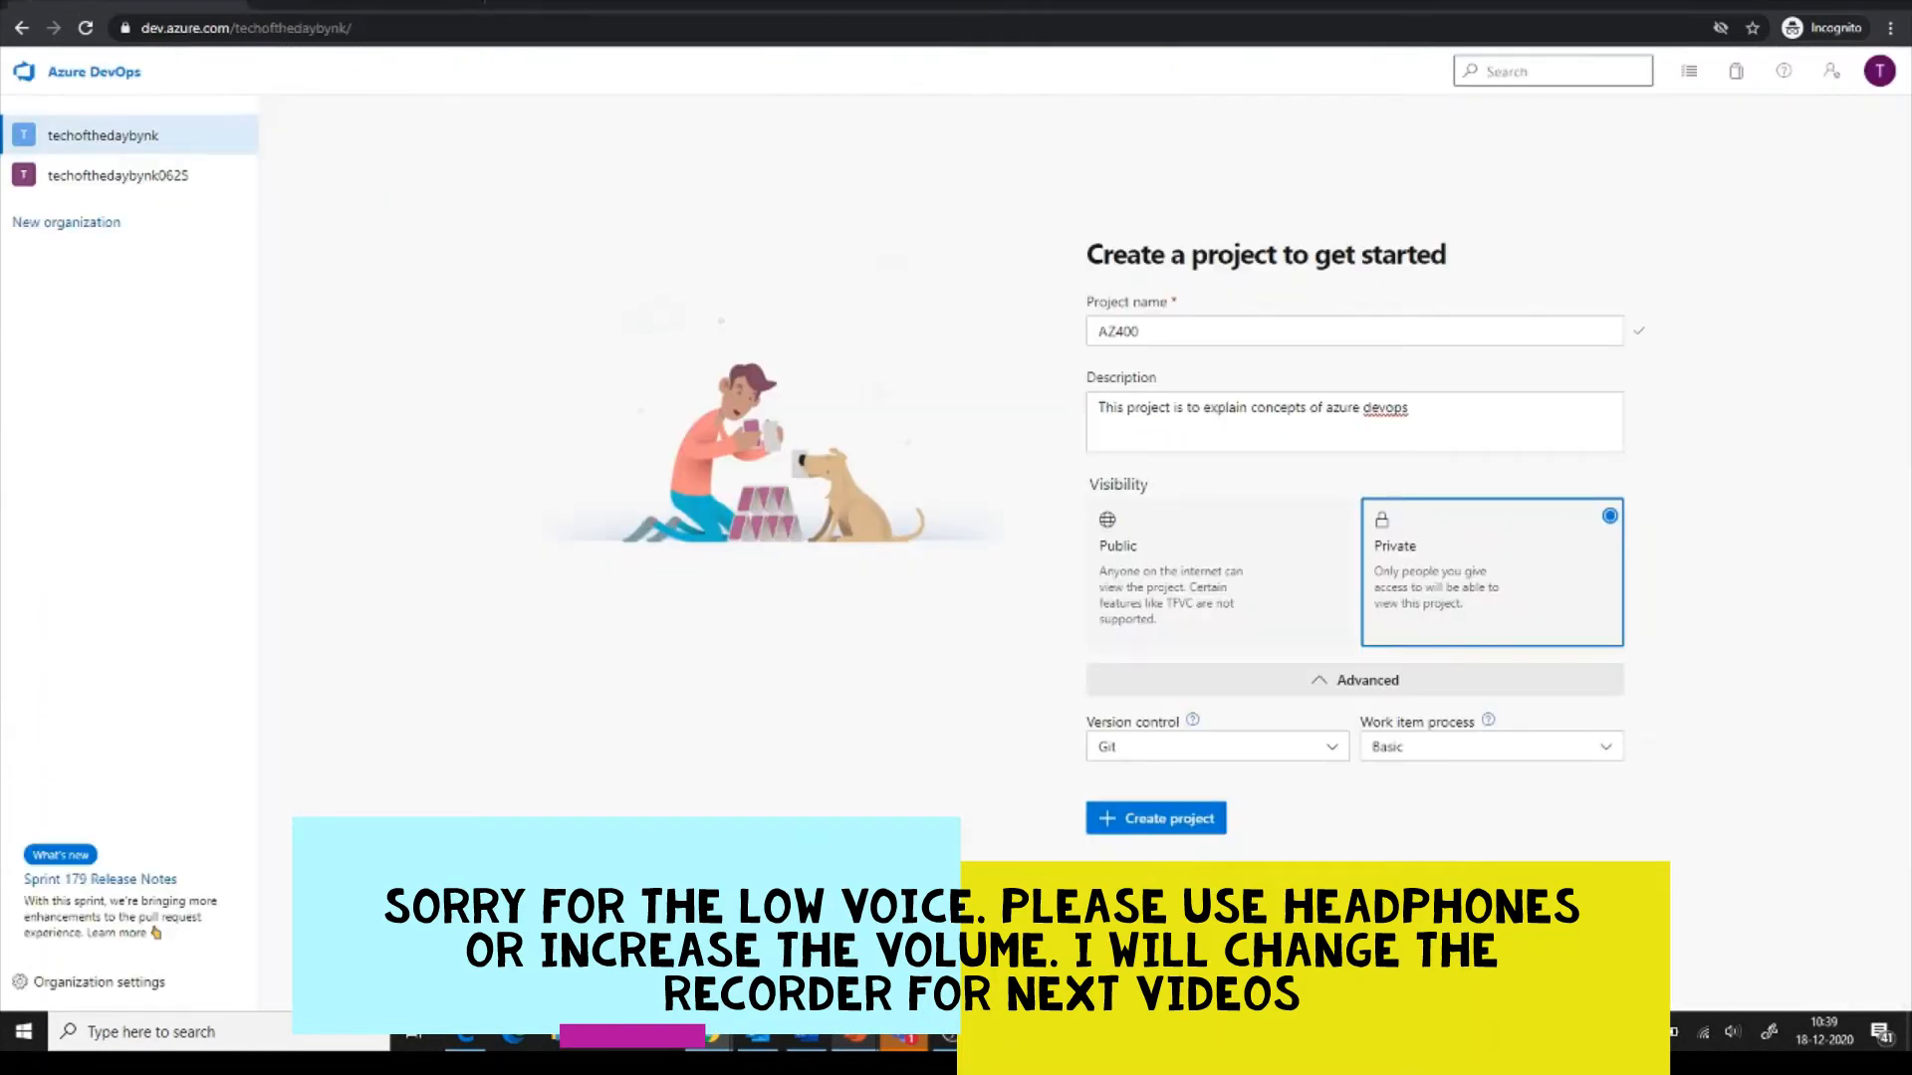
pyautogui.click(1429, 759)
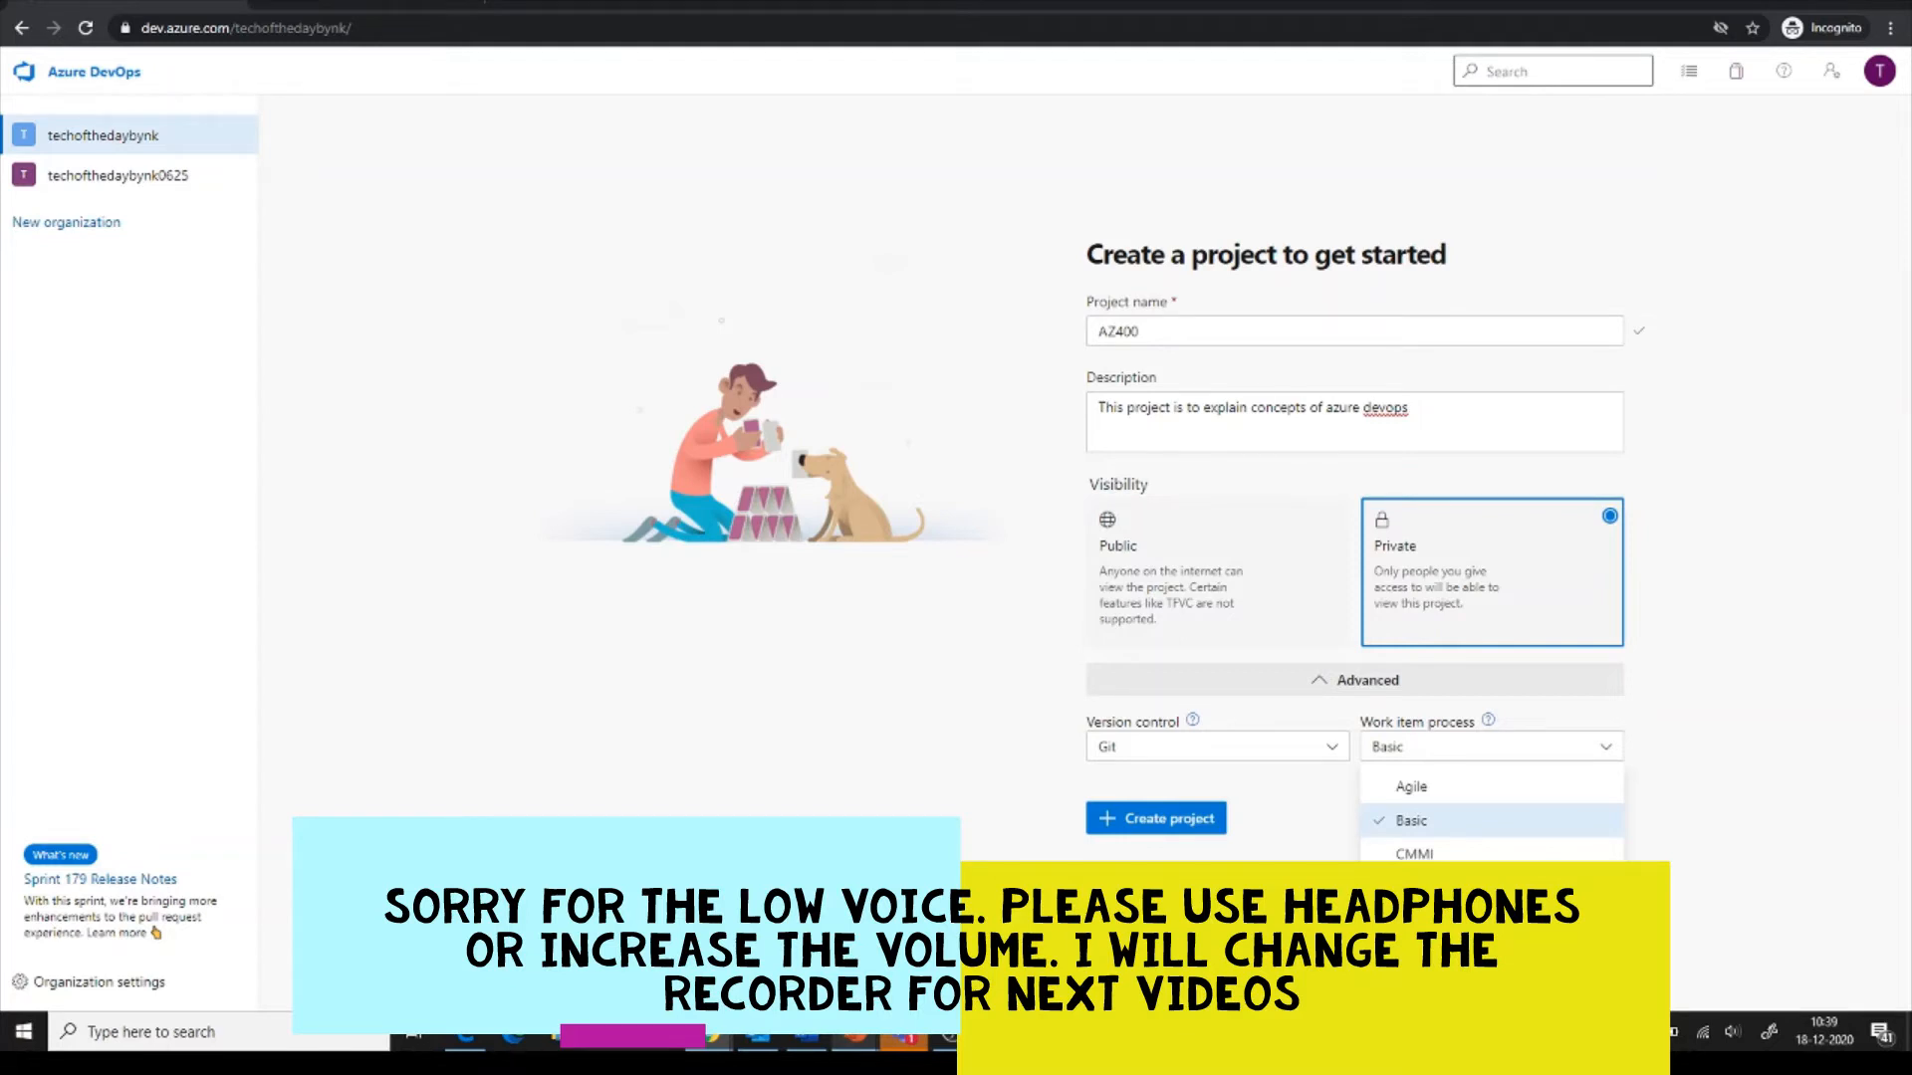
pyautogui.click(1412, 821)
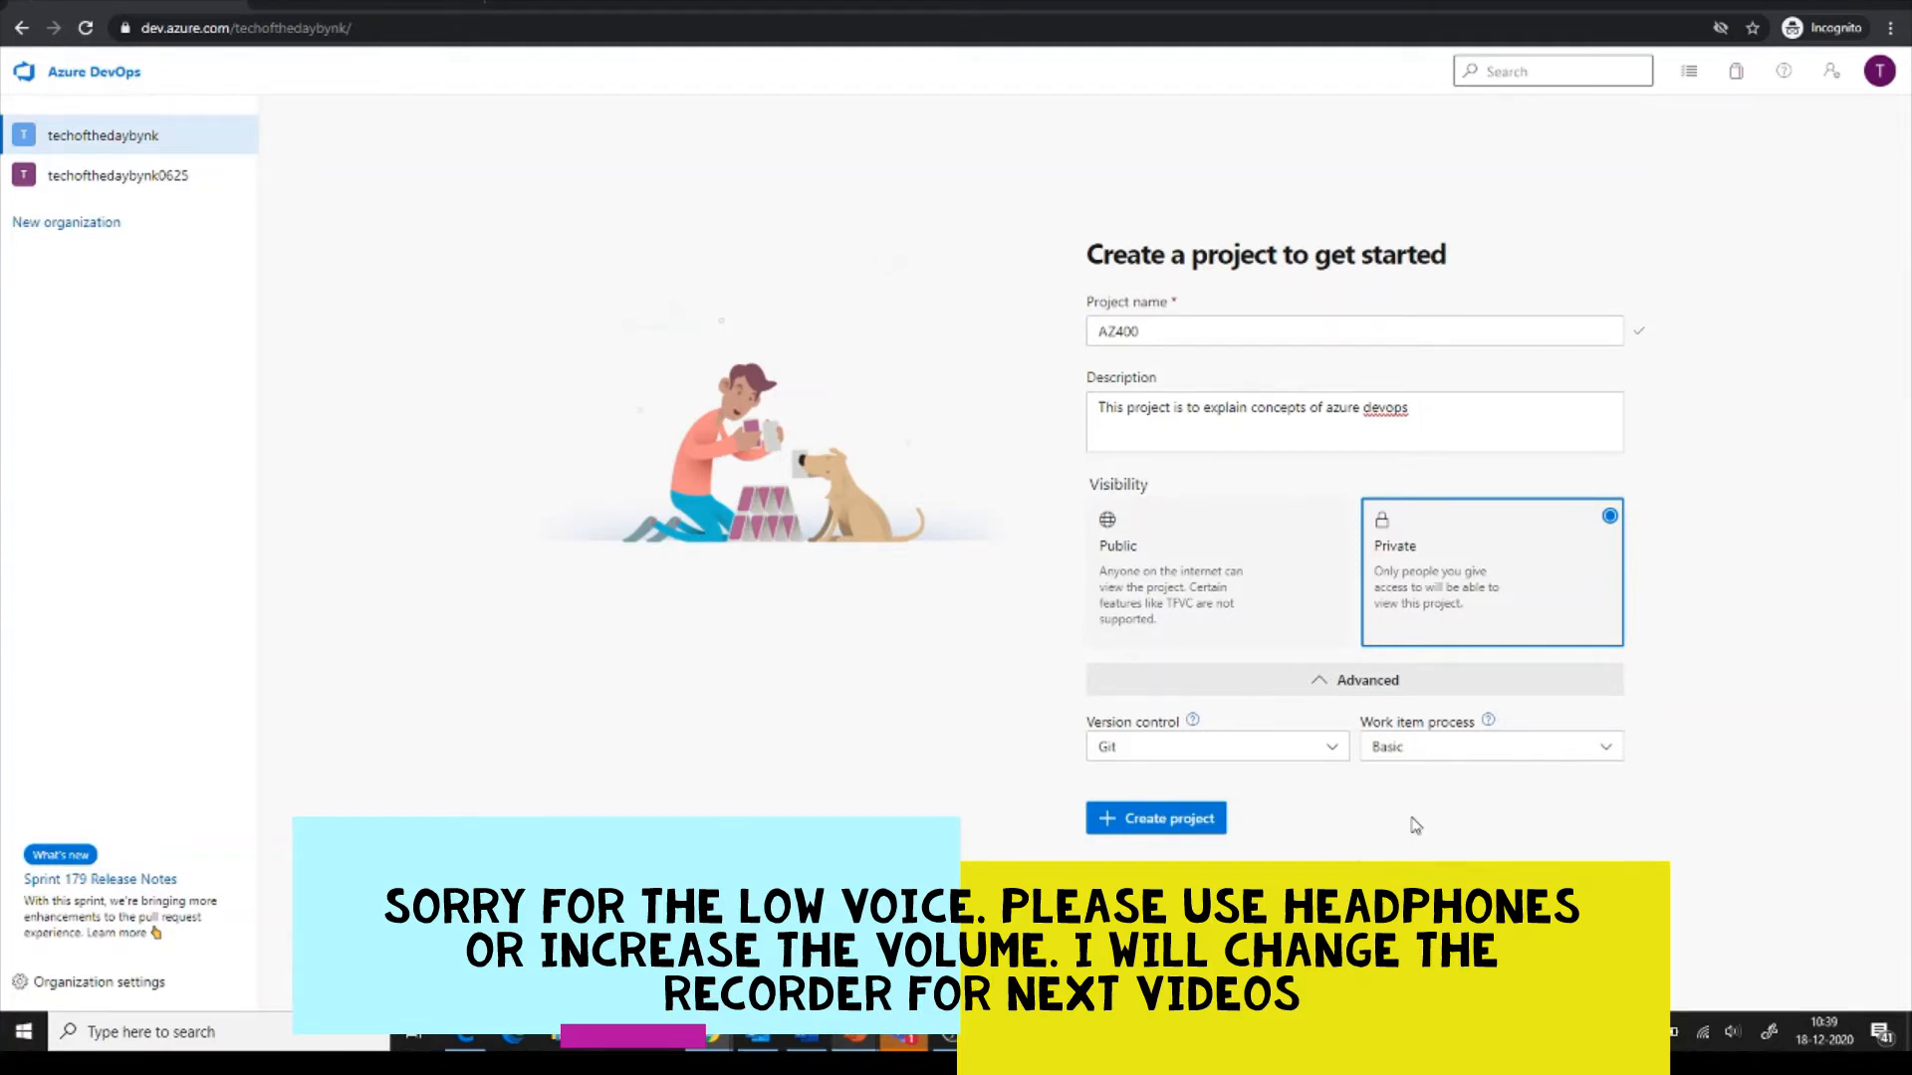
pyautogui.click(1191, 824)
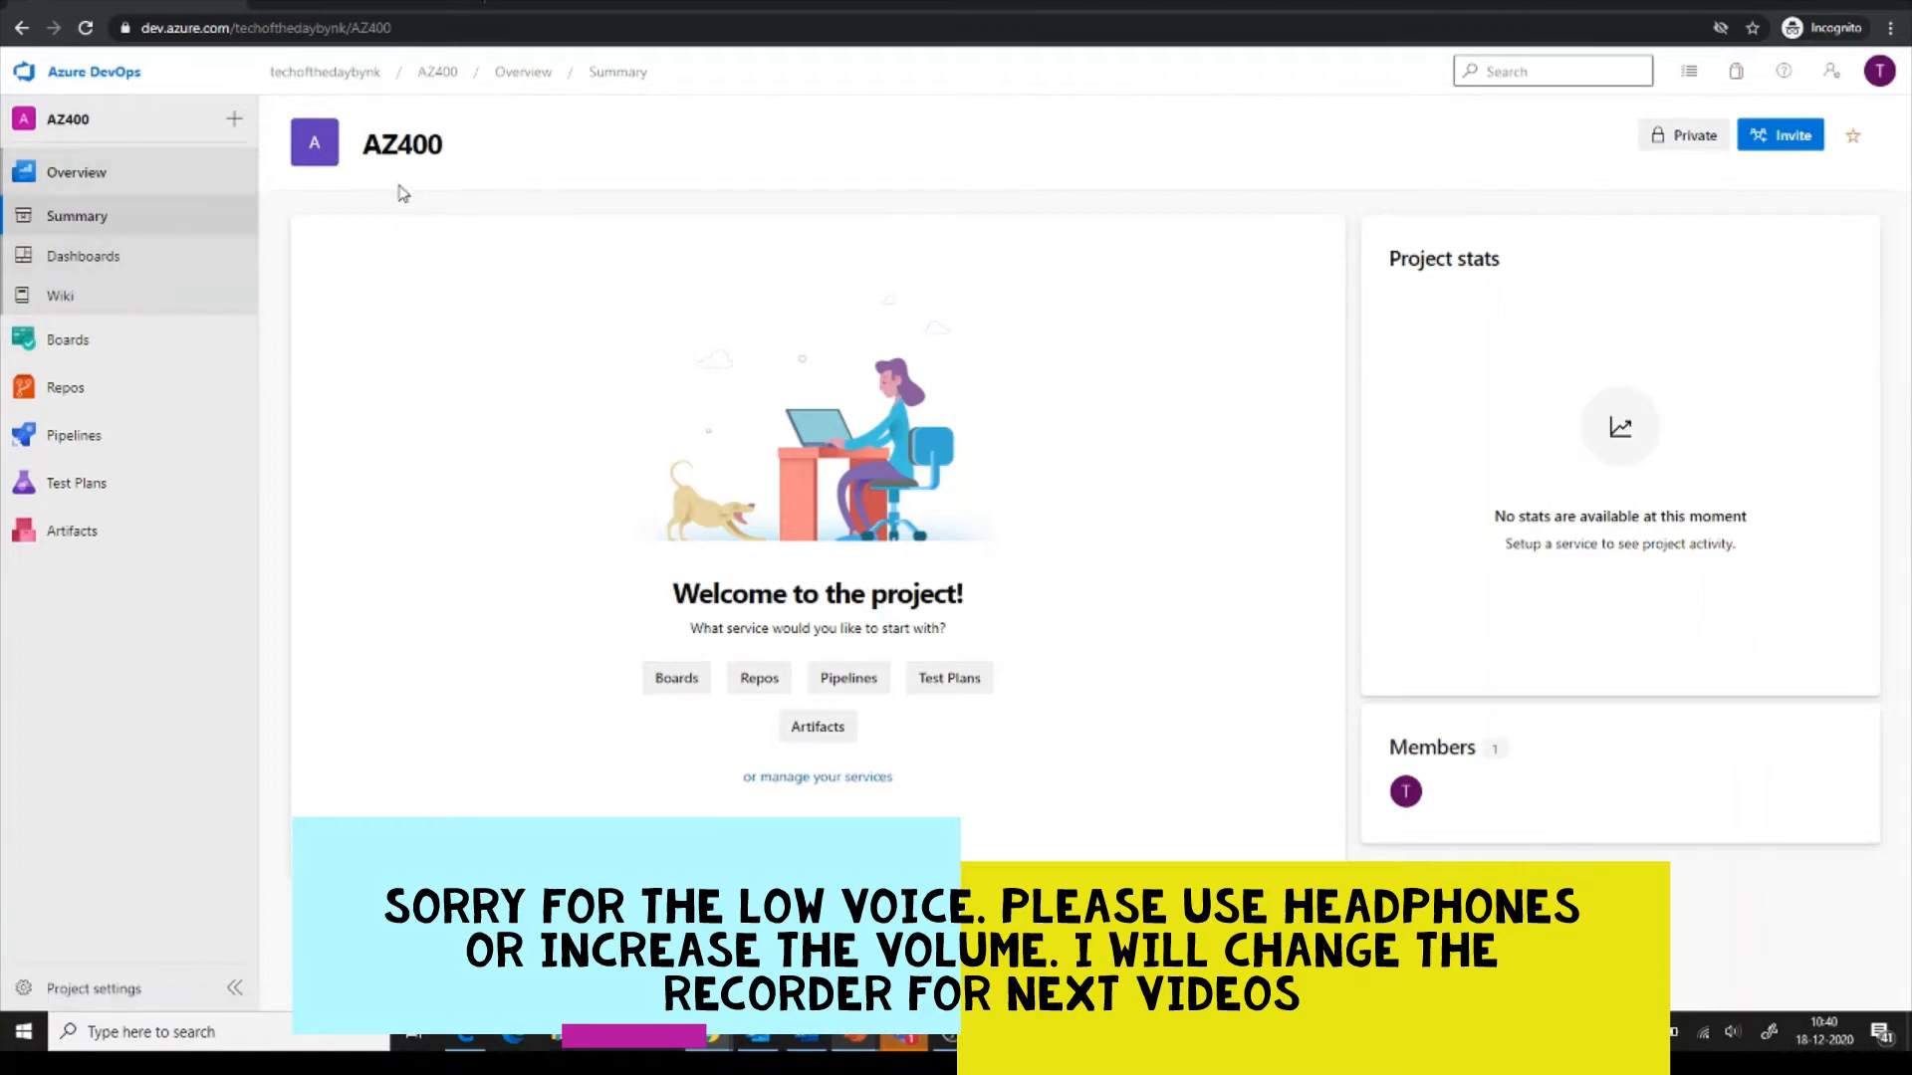
# Examine the new work item types available in the AZ400 project's Boards and compare them with the documented Basic process hierarchy.
pyautogui.click(100, 344)
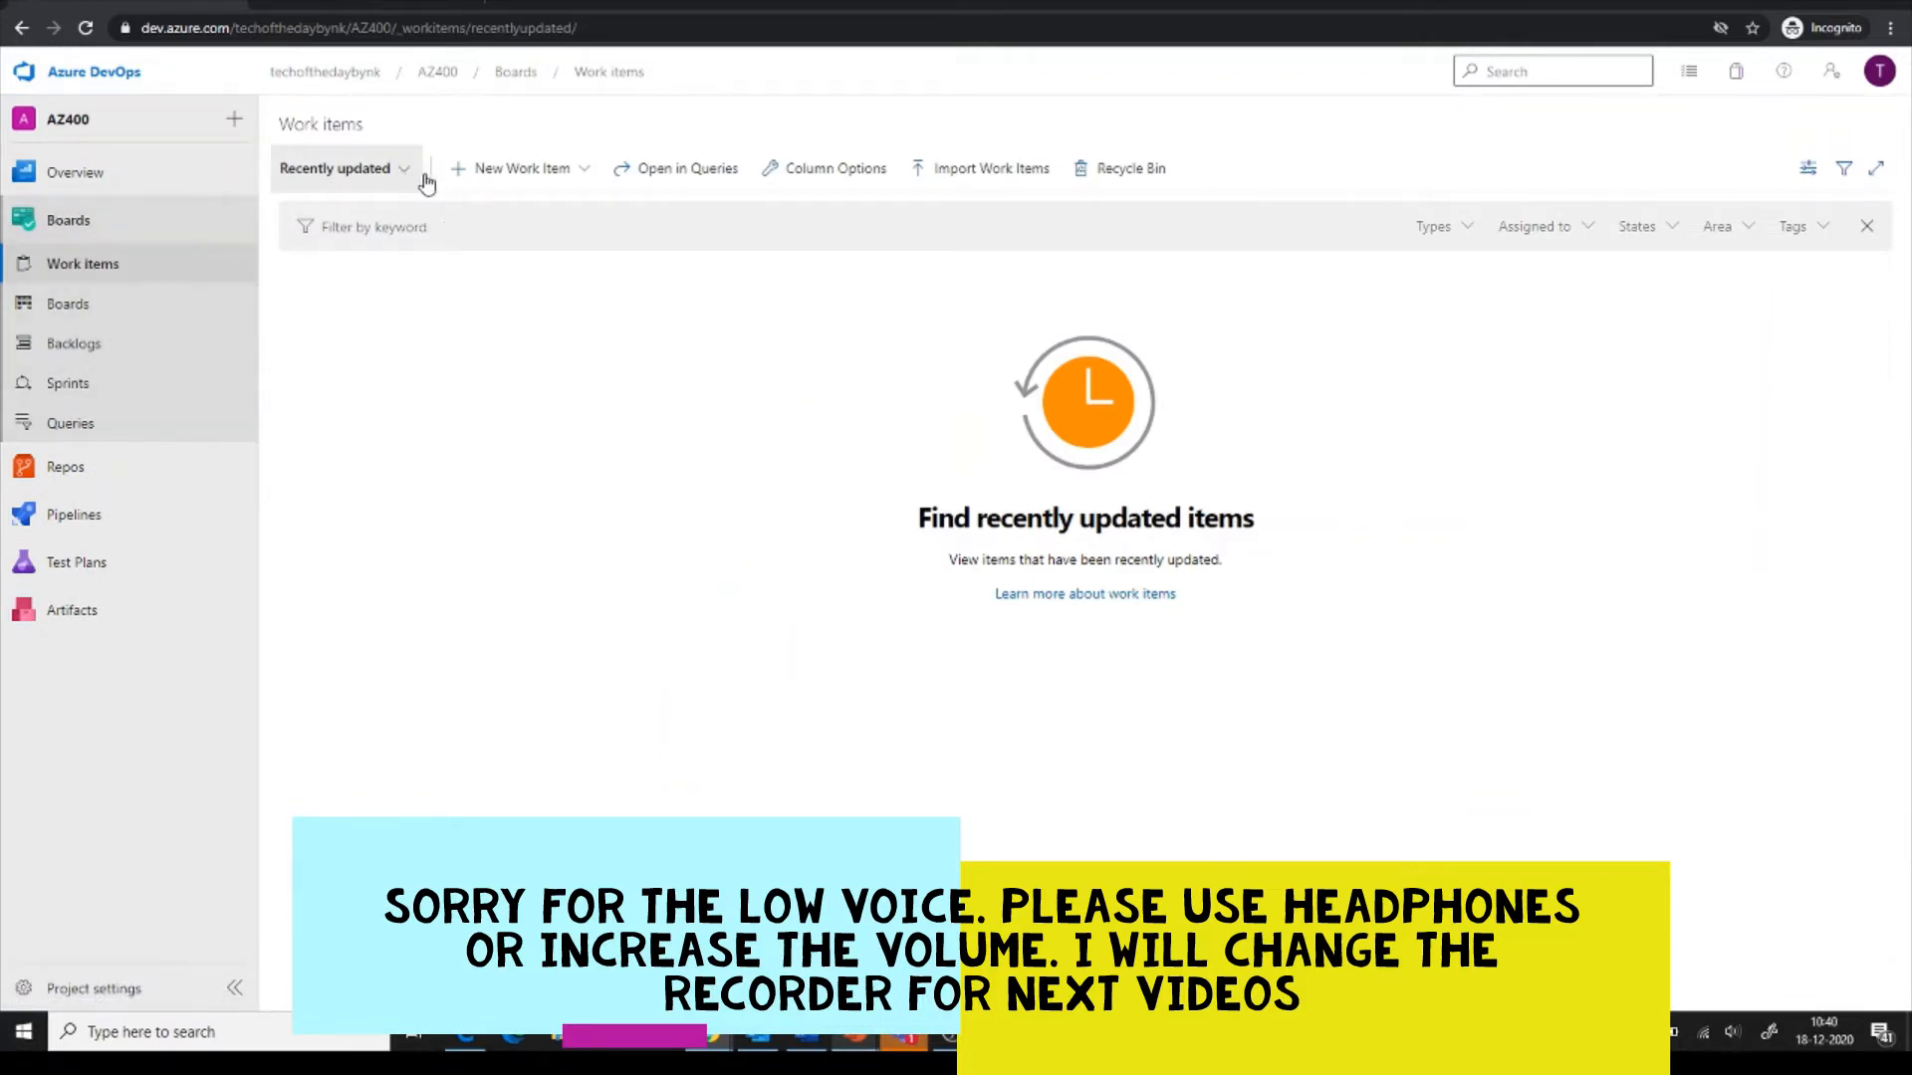
pyautogui.click(581, 171)
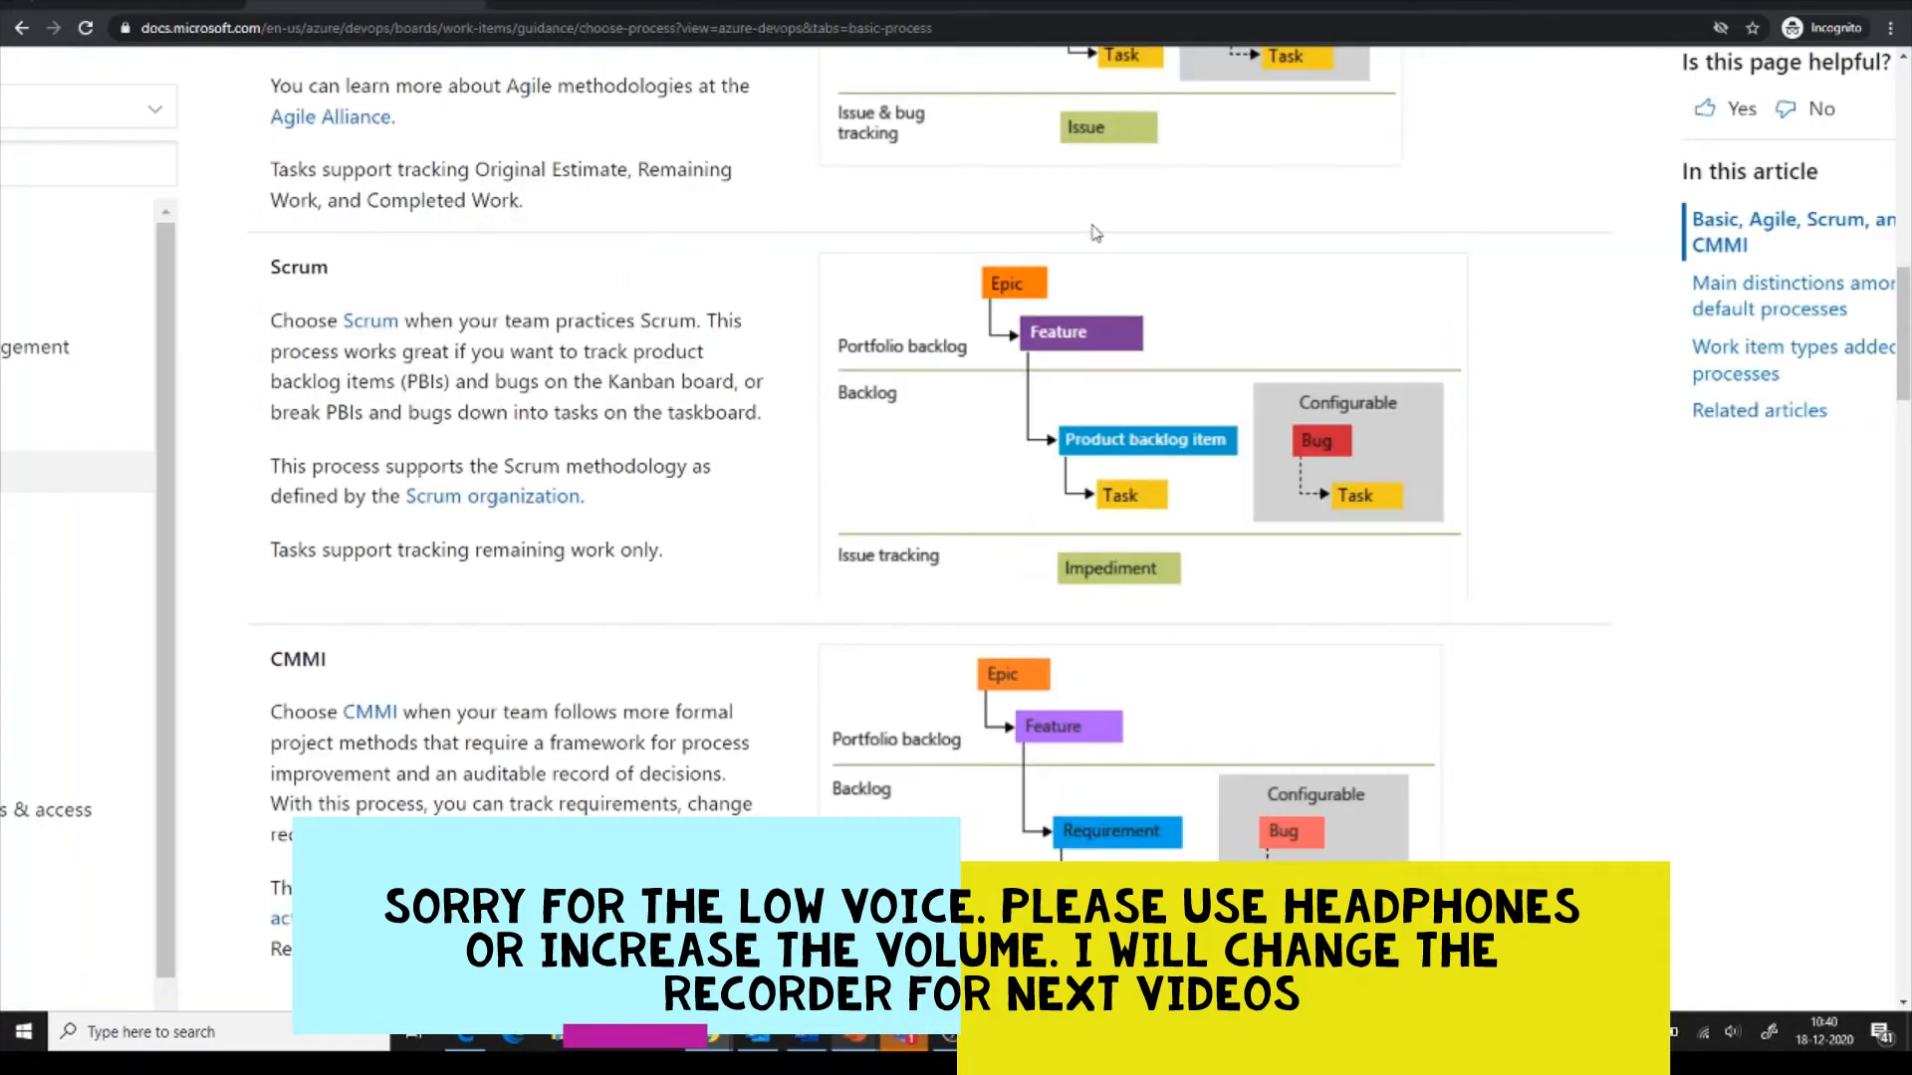
pyautogui.scroll(7, 1095, 233)
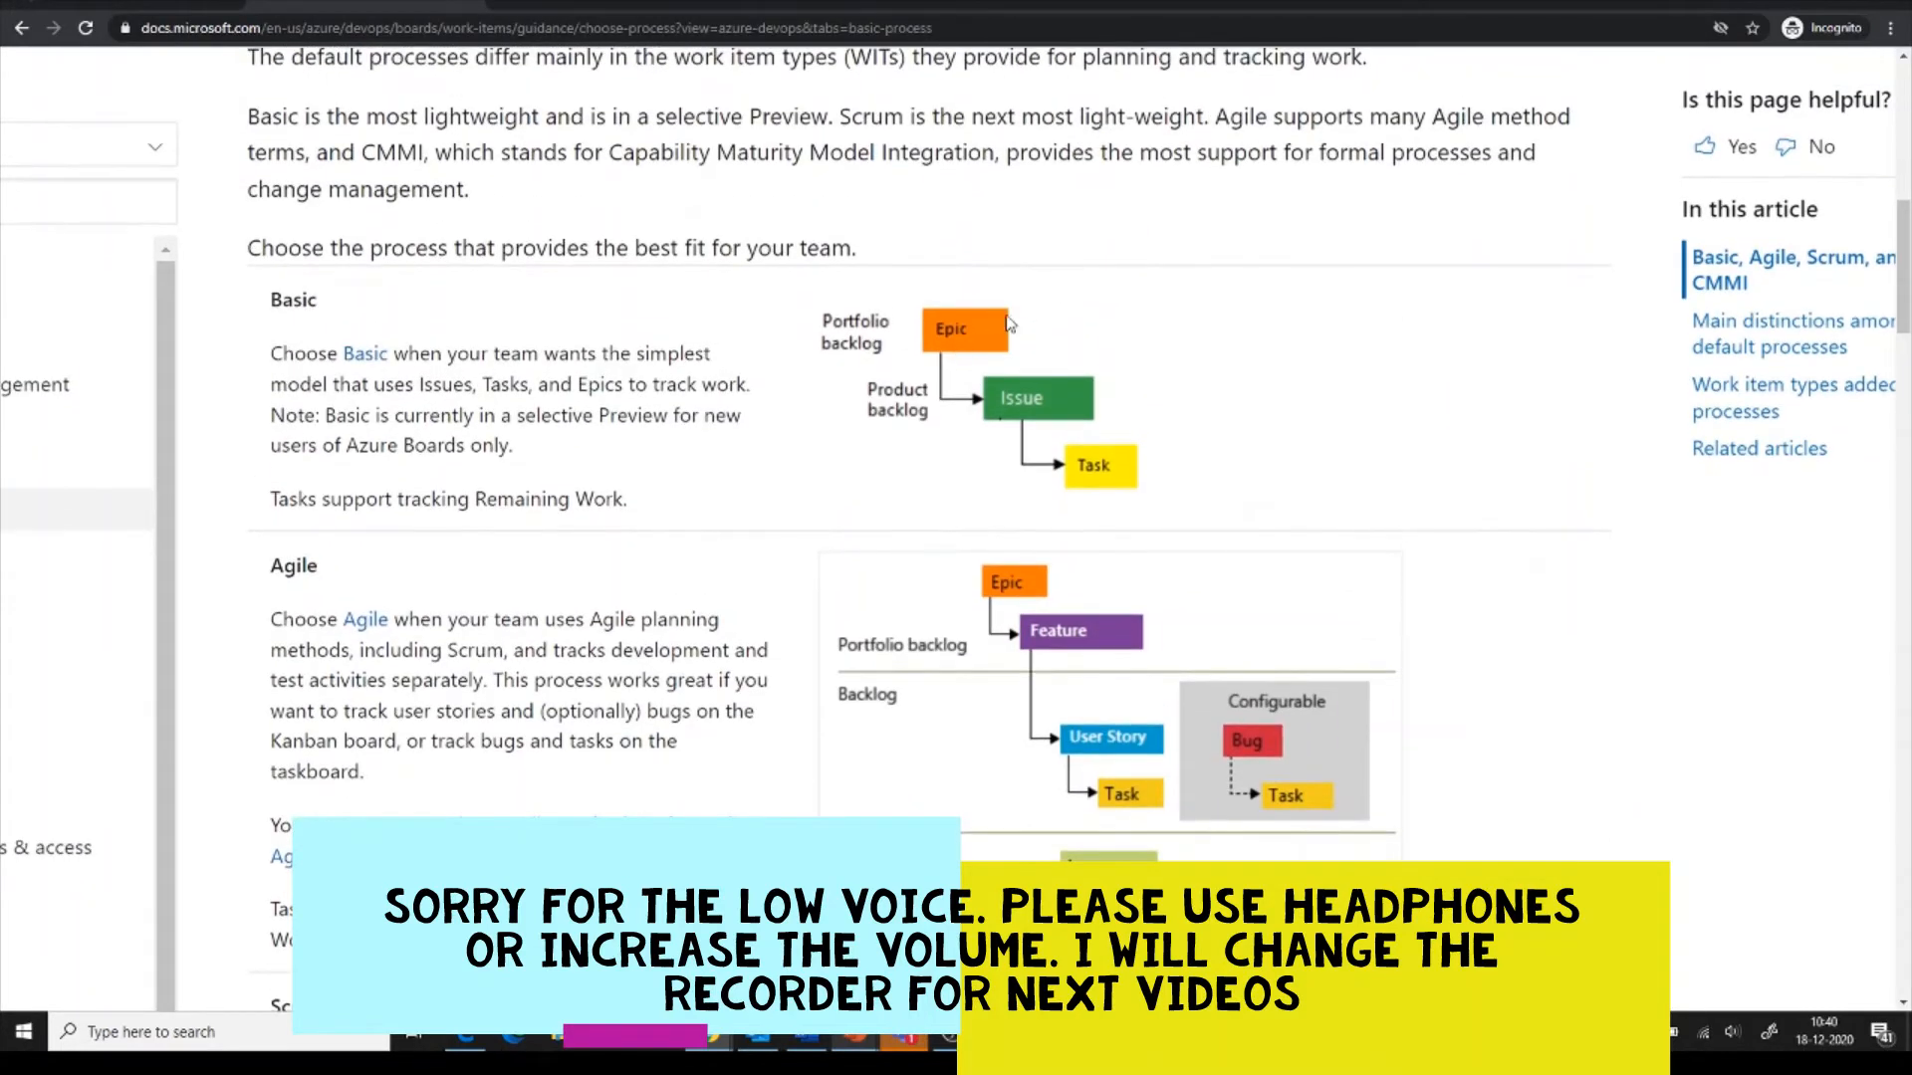
pyautogui.click(145, 3)
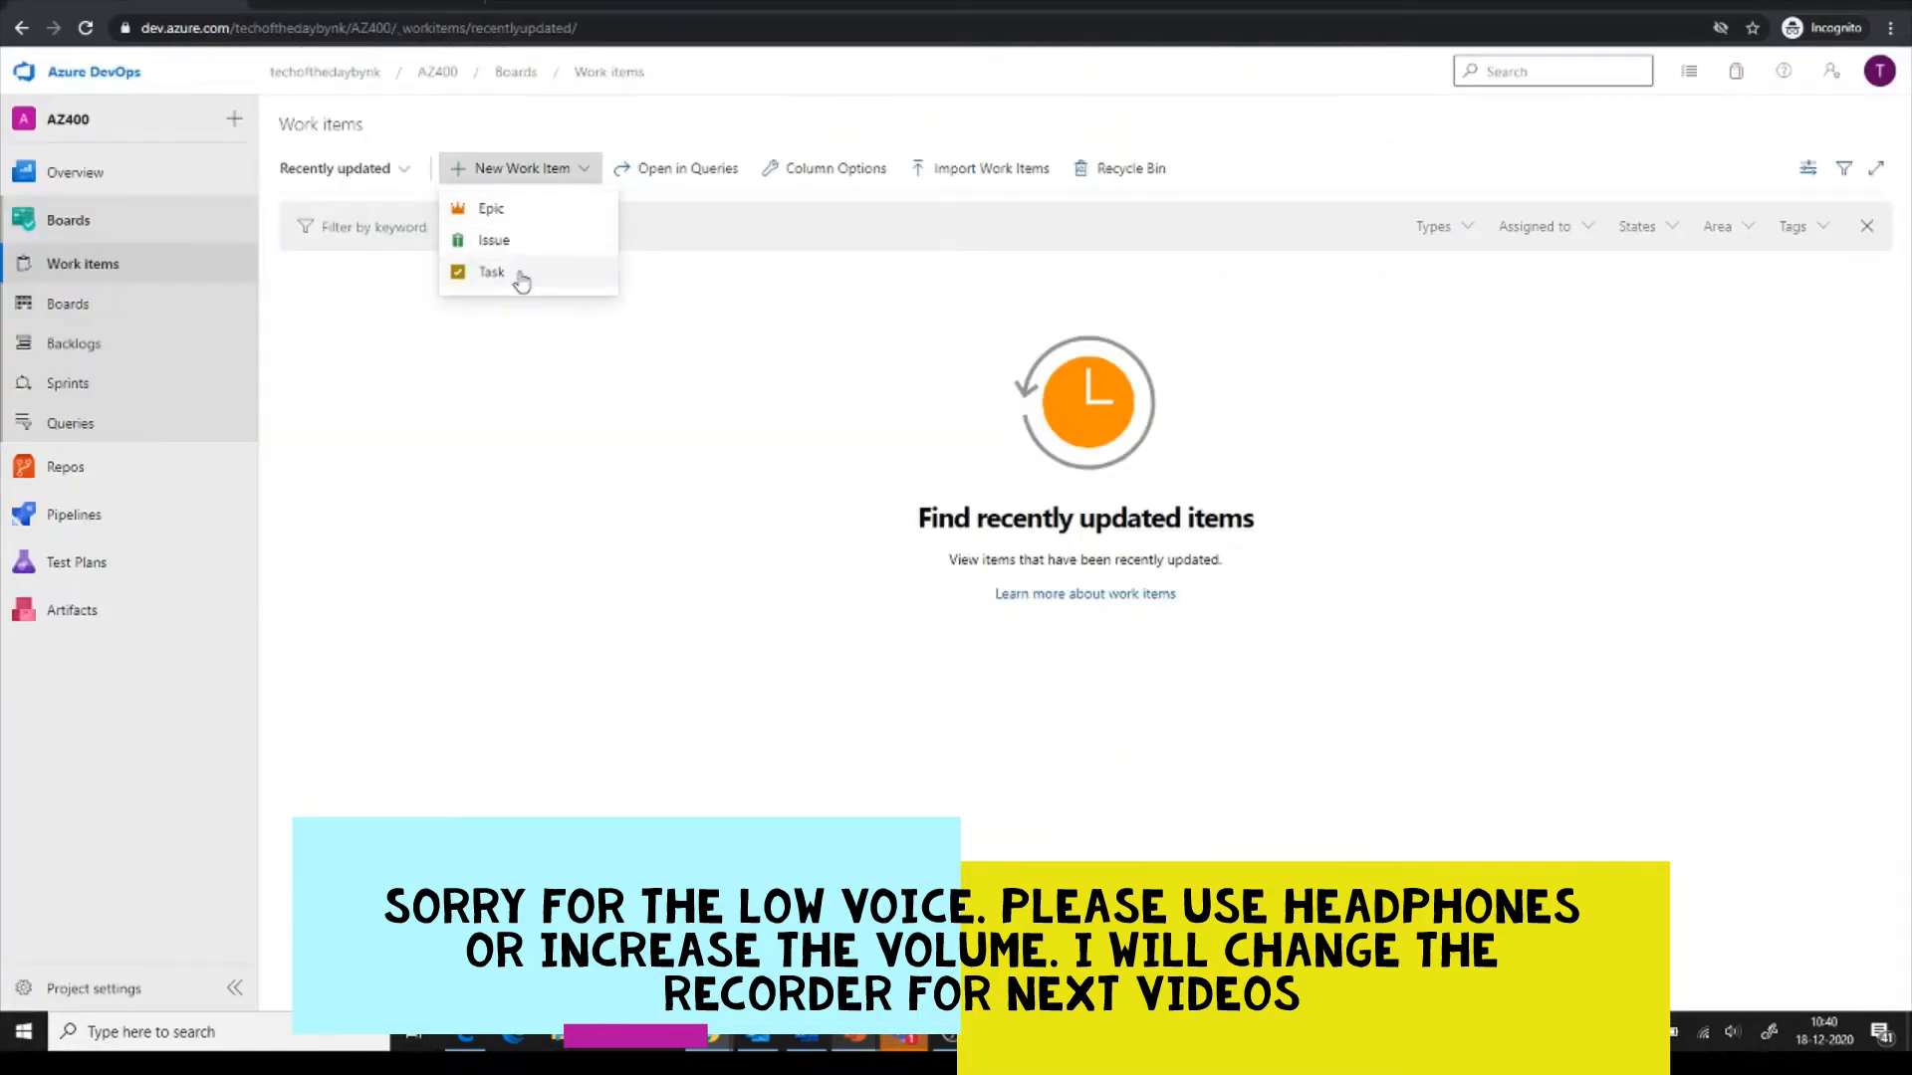
pyautogui.click(500, 477)
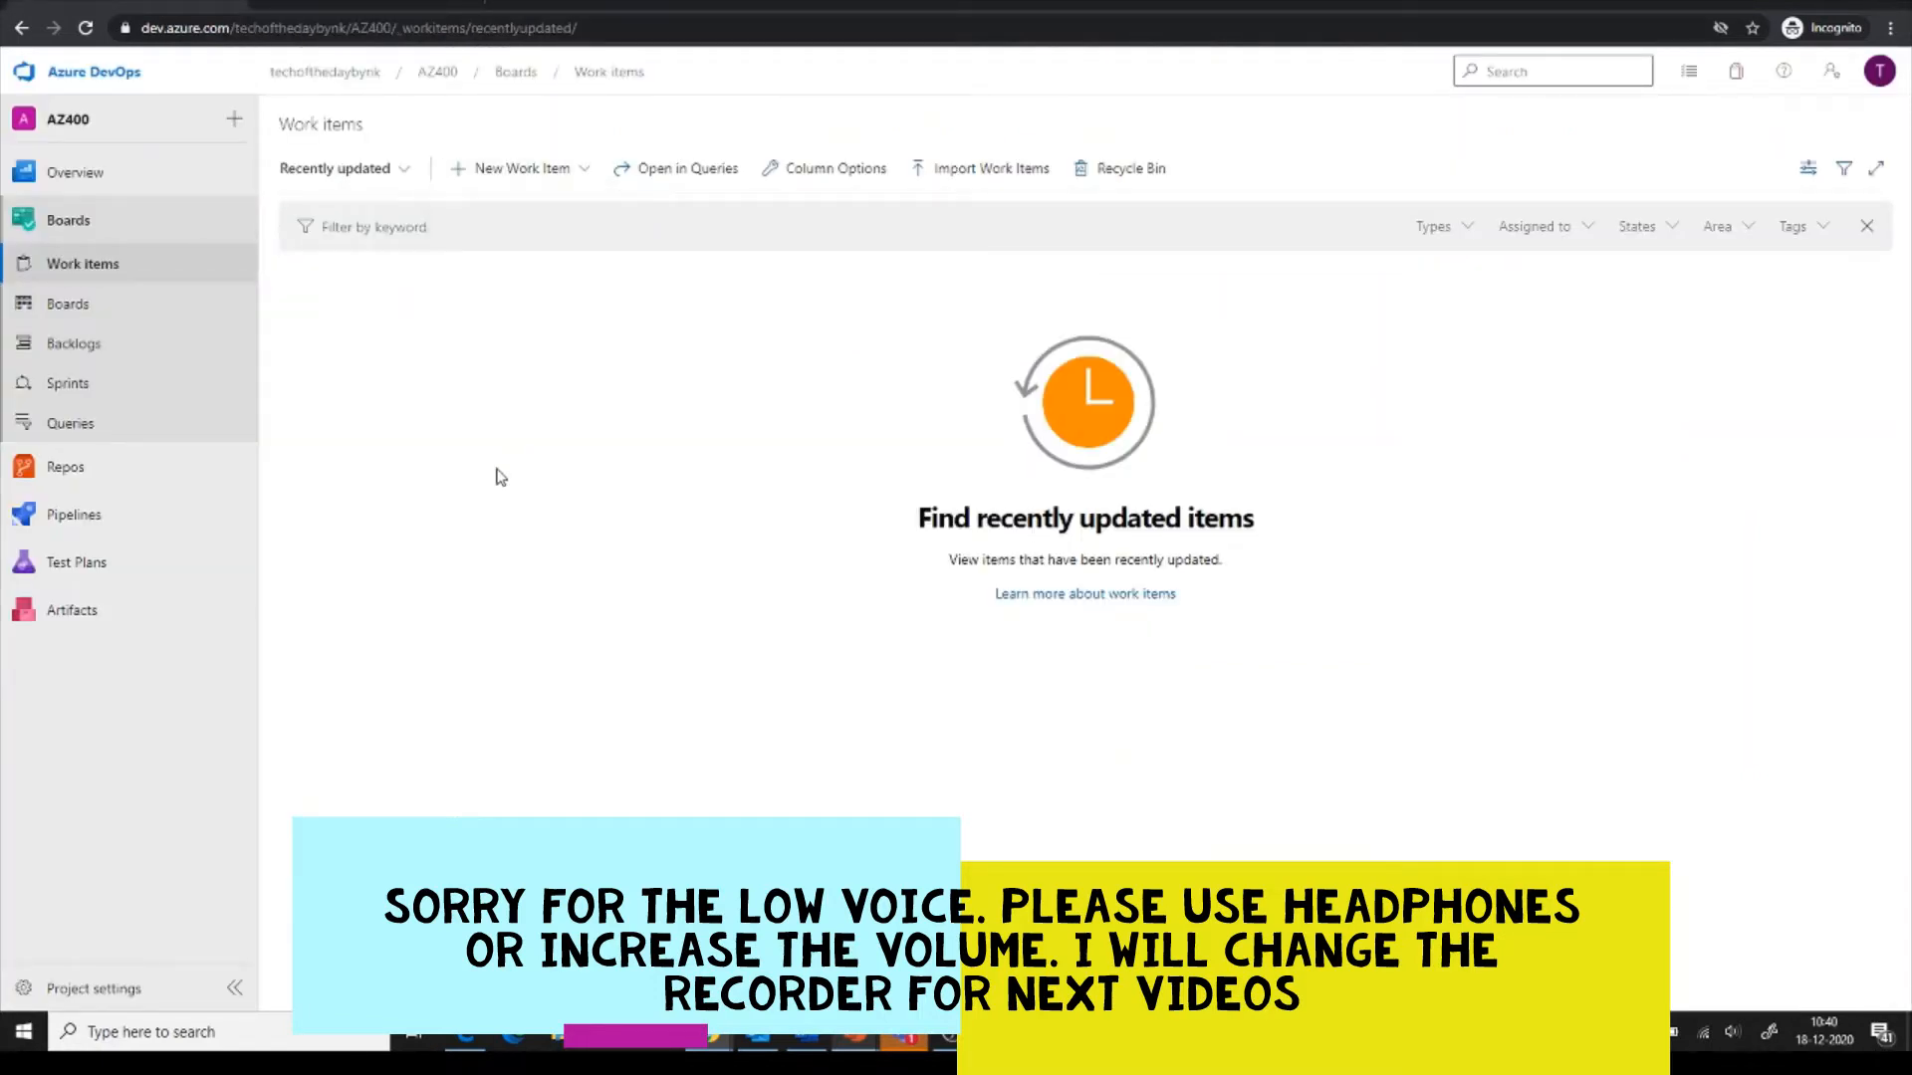
# Start another project in the techofthedaybynk organization and name it AZ400Scrum.
pyautogui.click(106, 88)
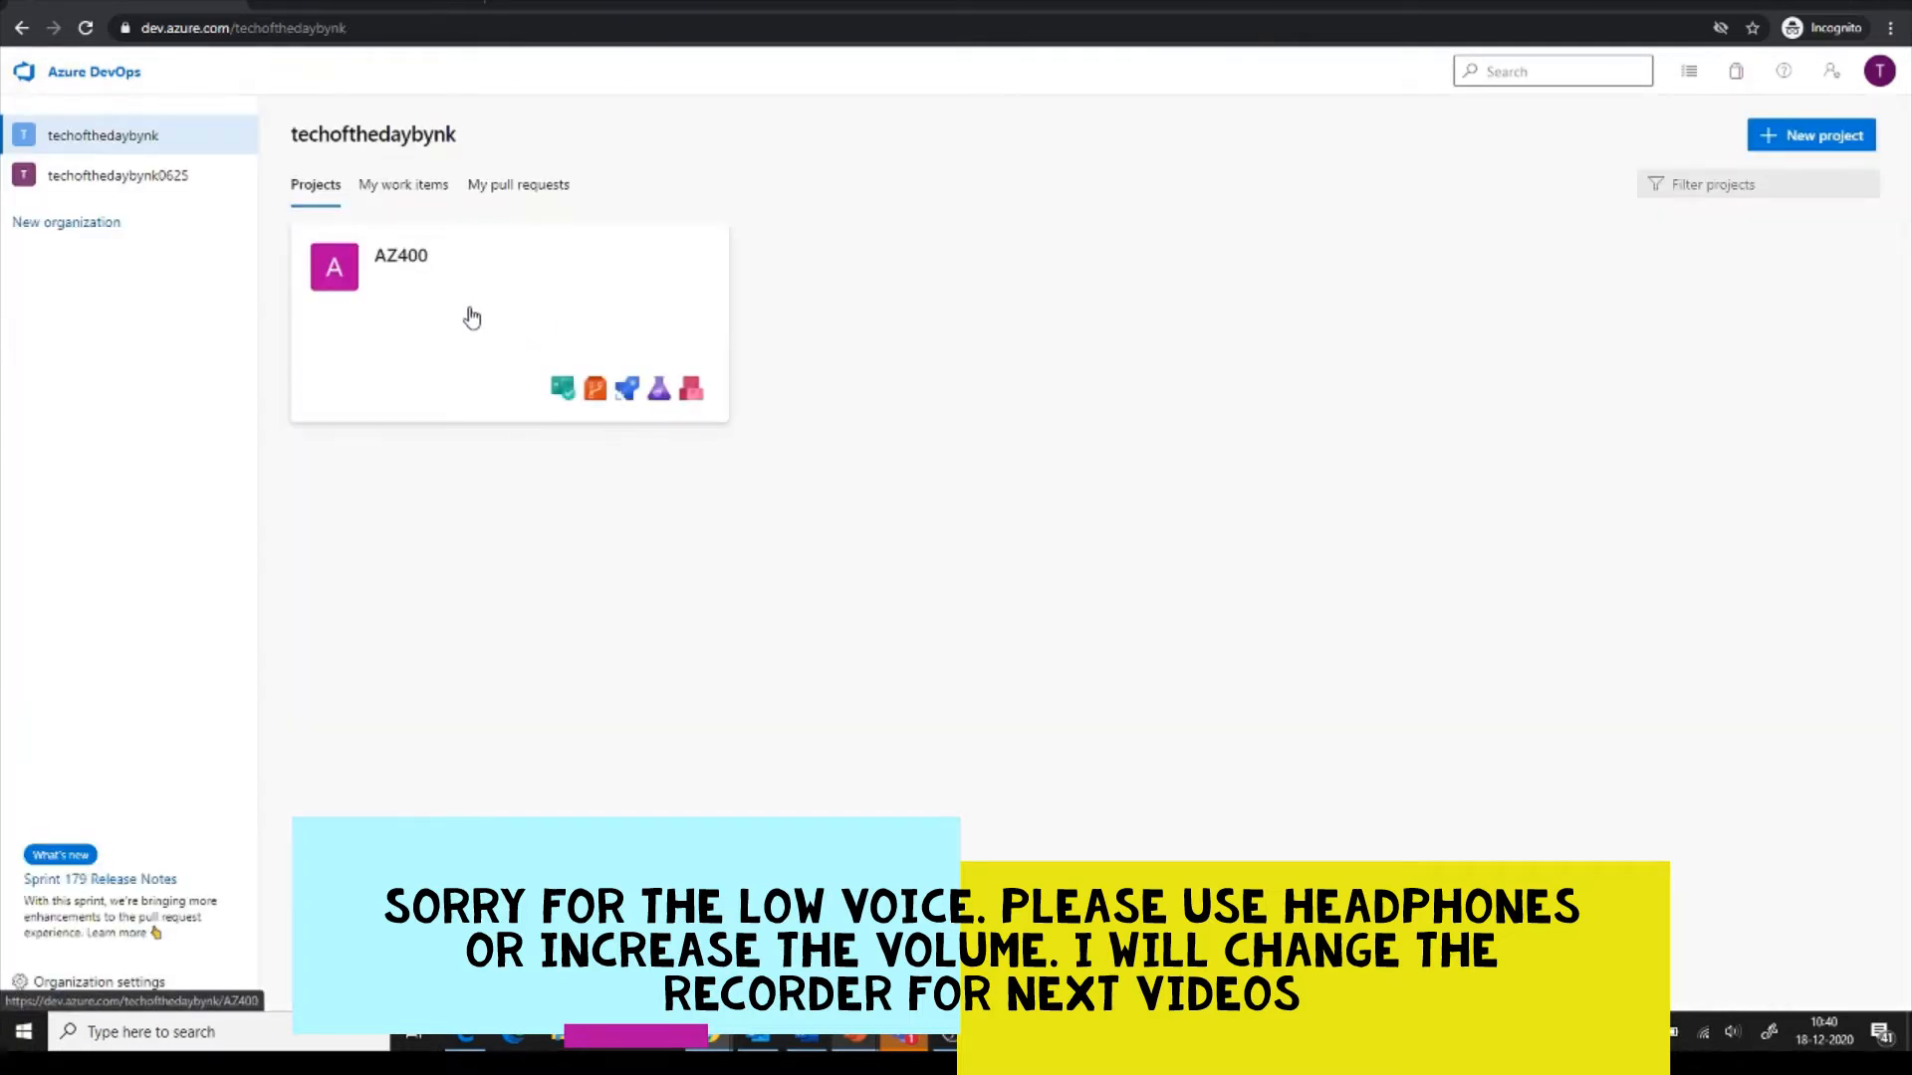
pyautogui.click(1805, 140)
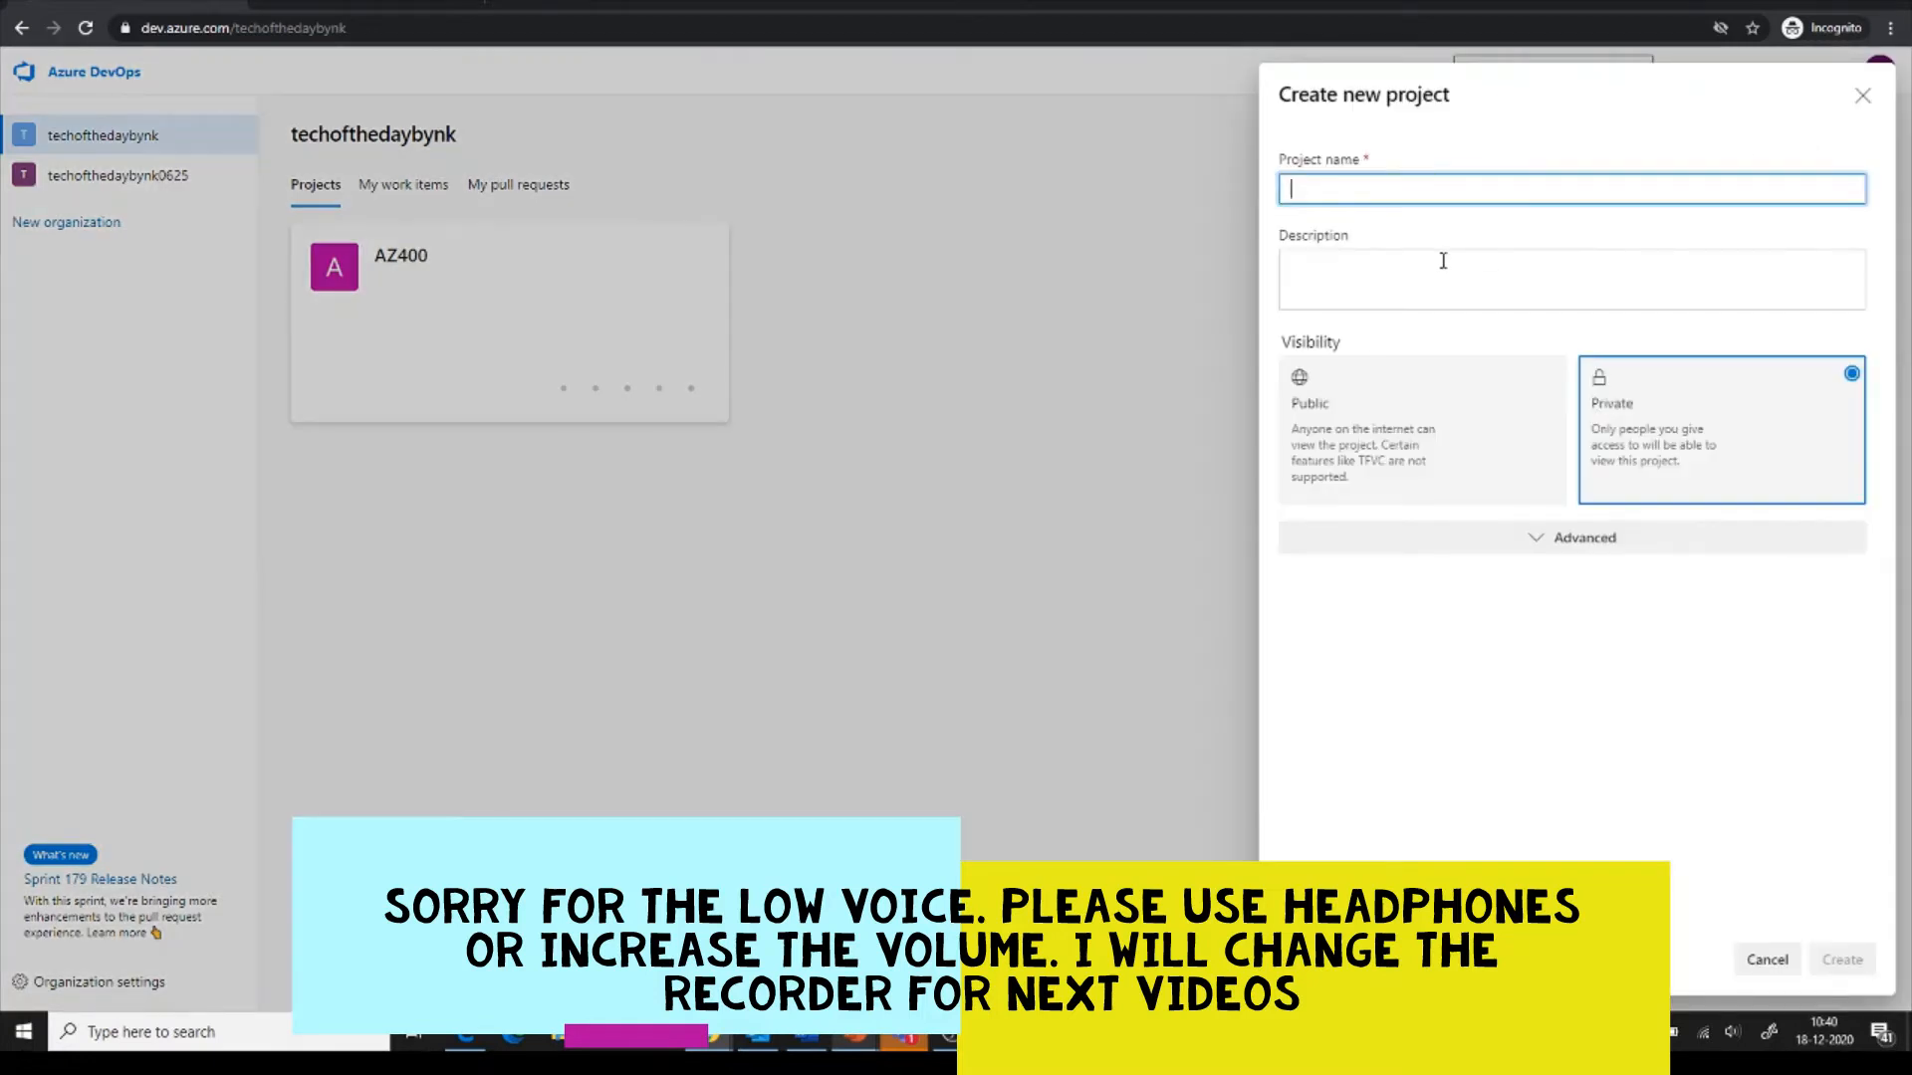
pyautogui.write('AZ400')
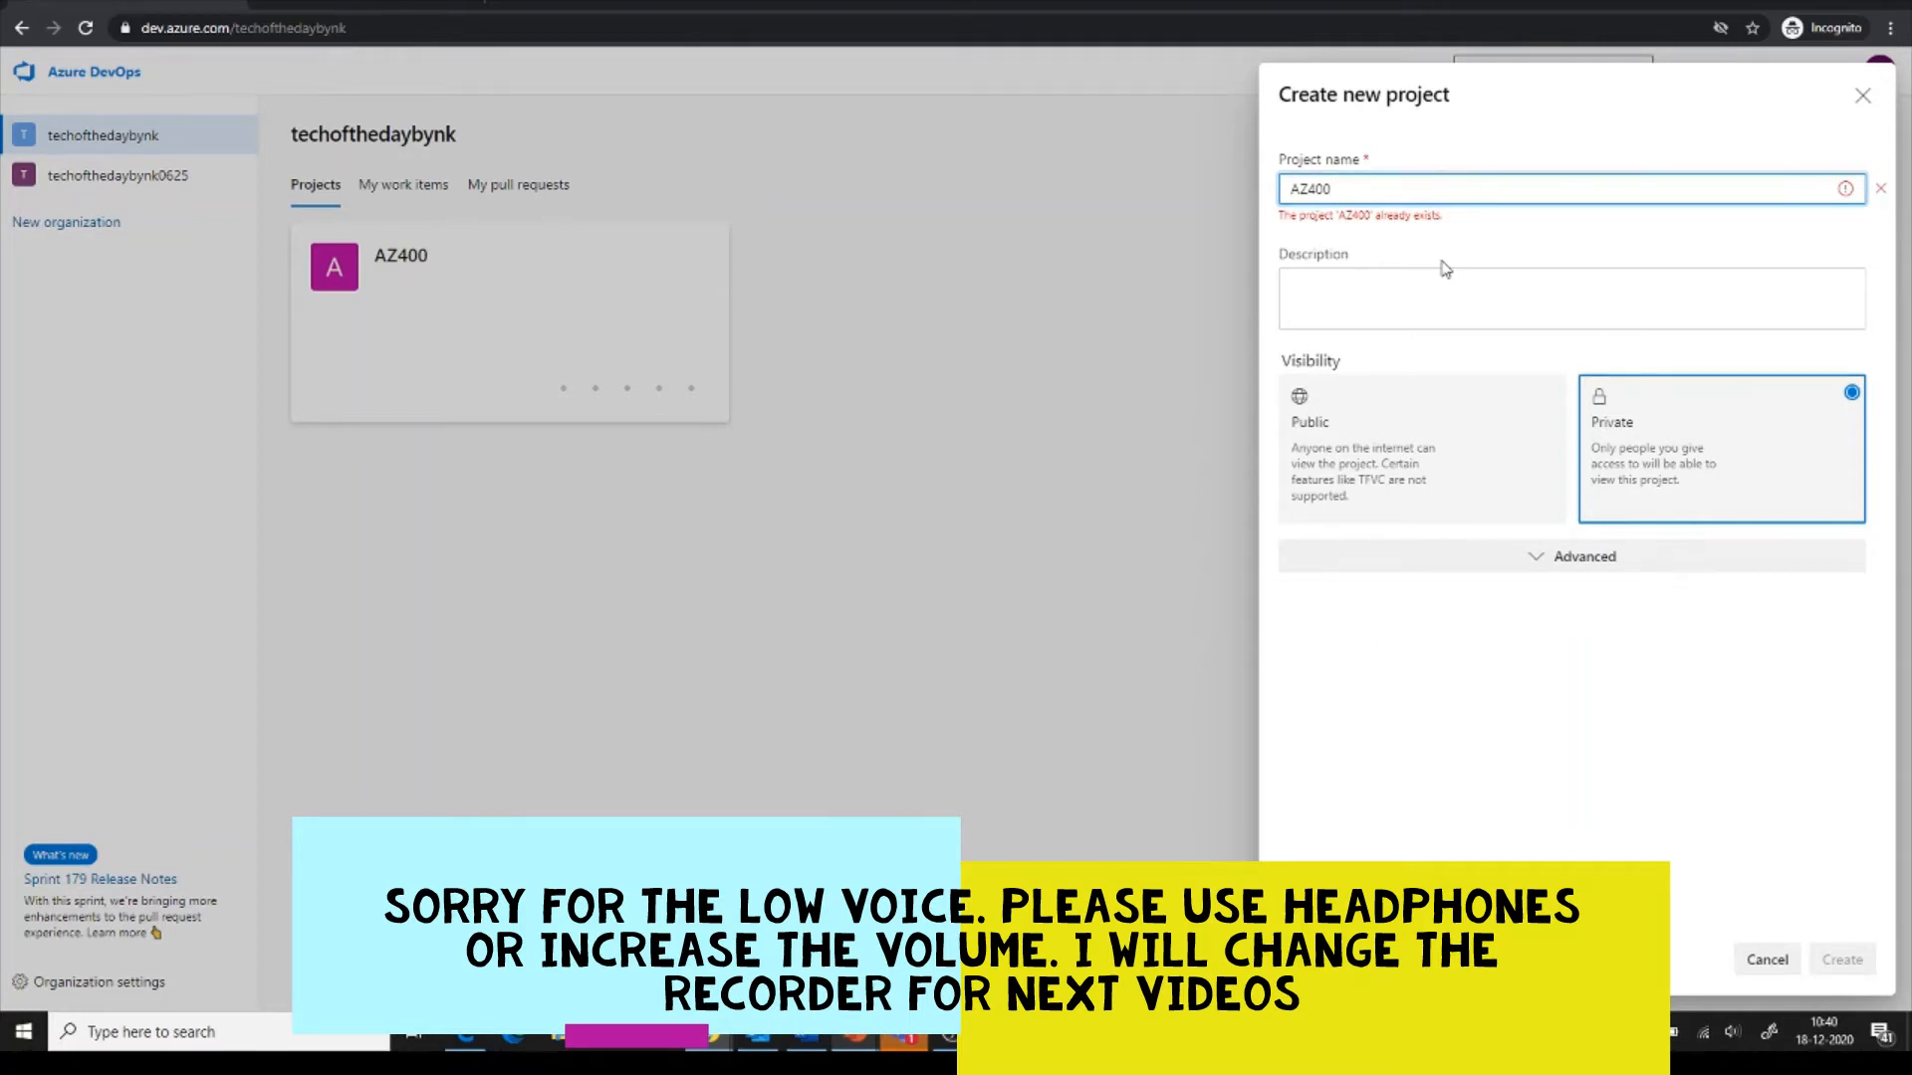
pyautogui.write('Scrum')
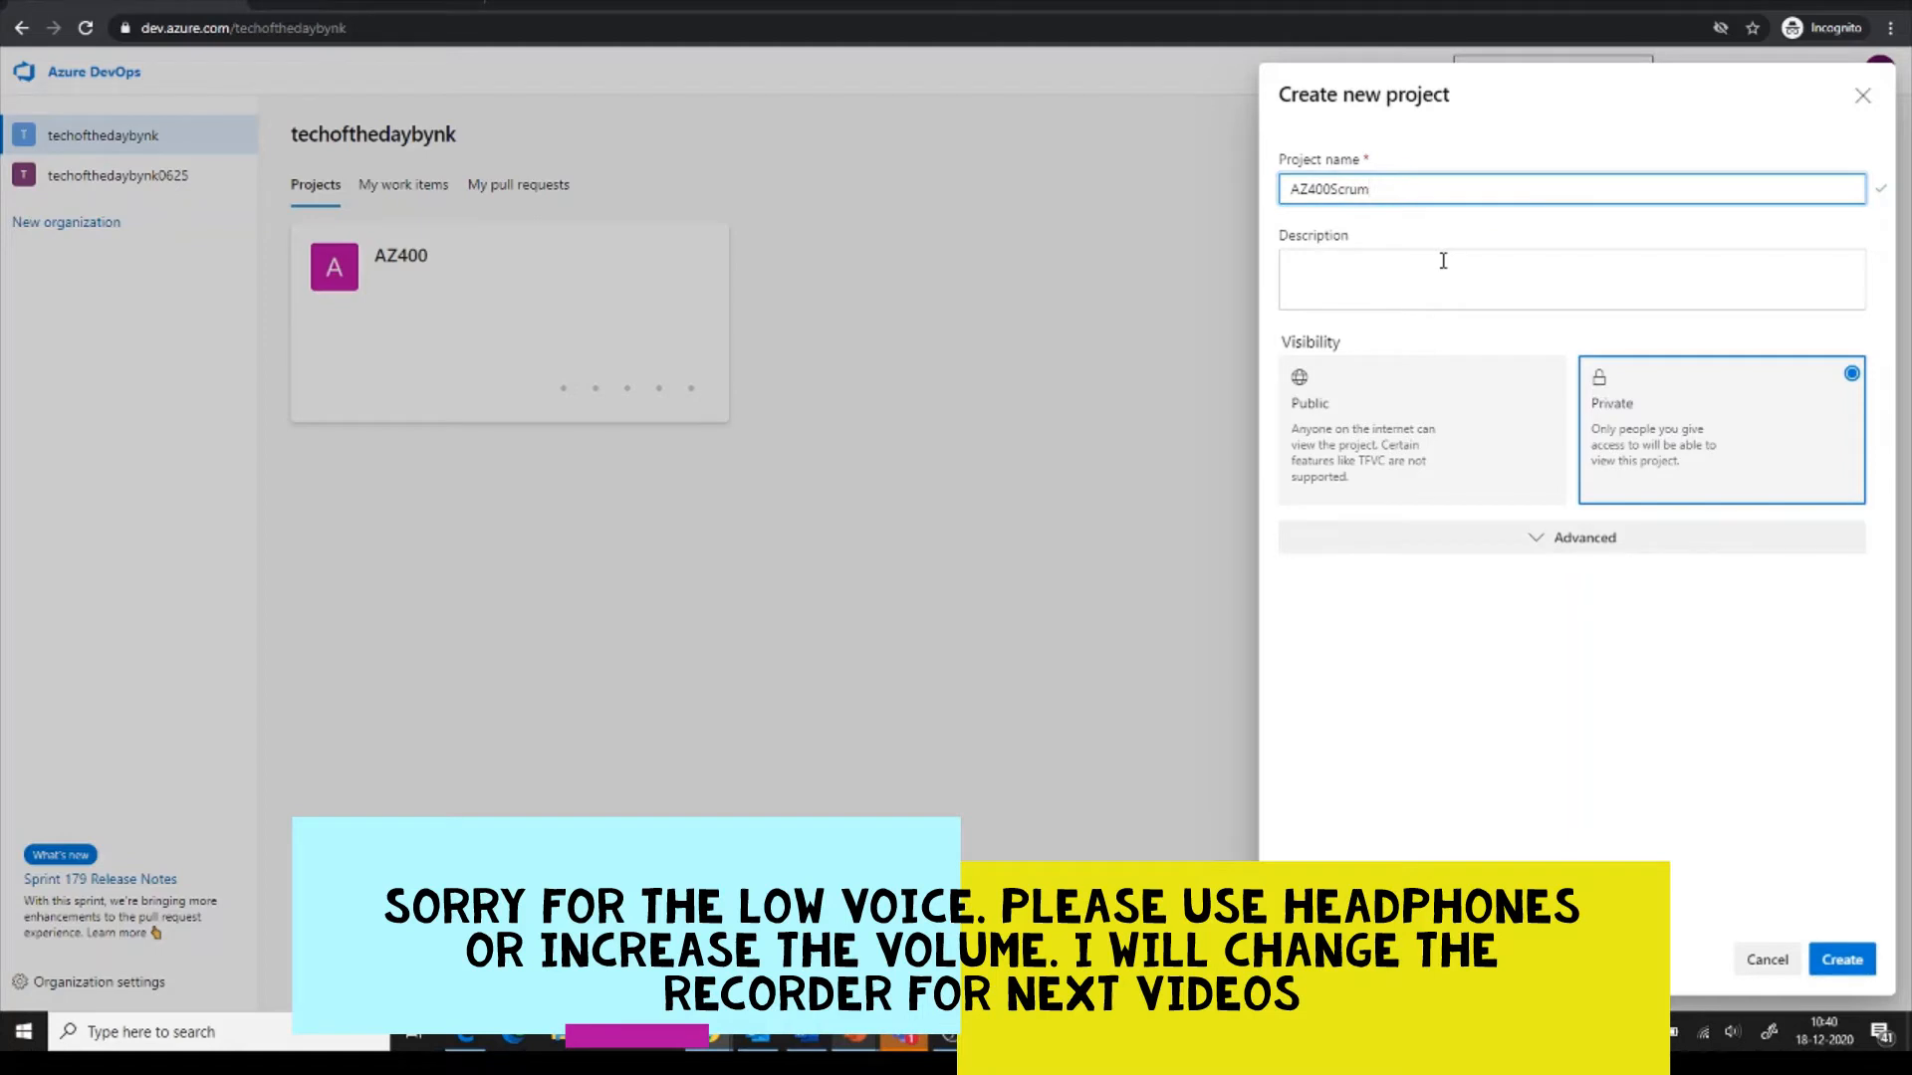
# Select Scrum as the work item process under the advanced project options and create the private AZ400Scrum project.
pyautogui.click(1546, 550)
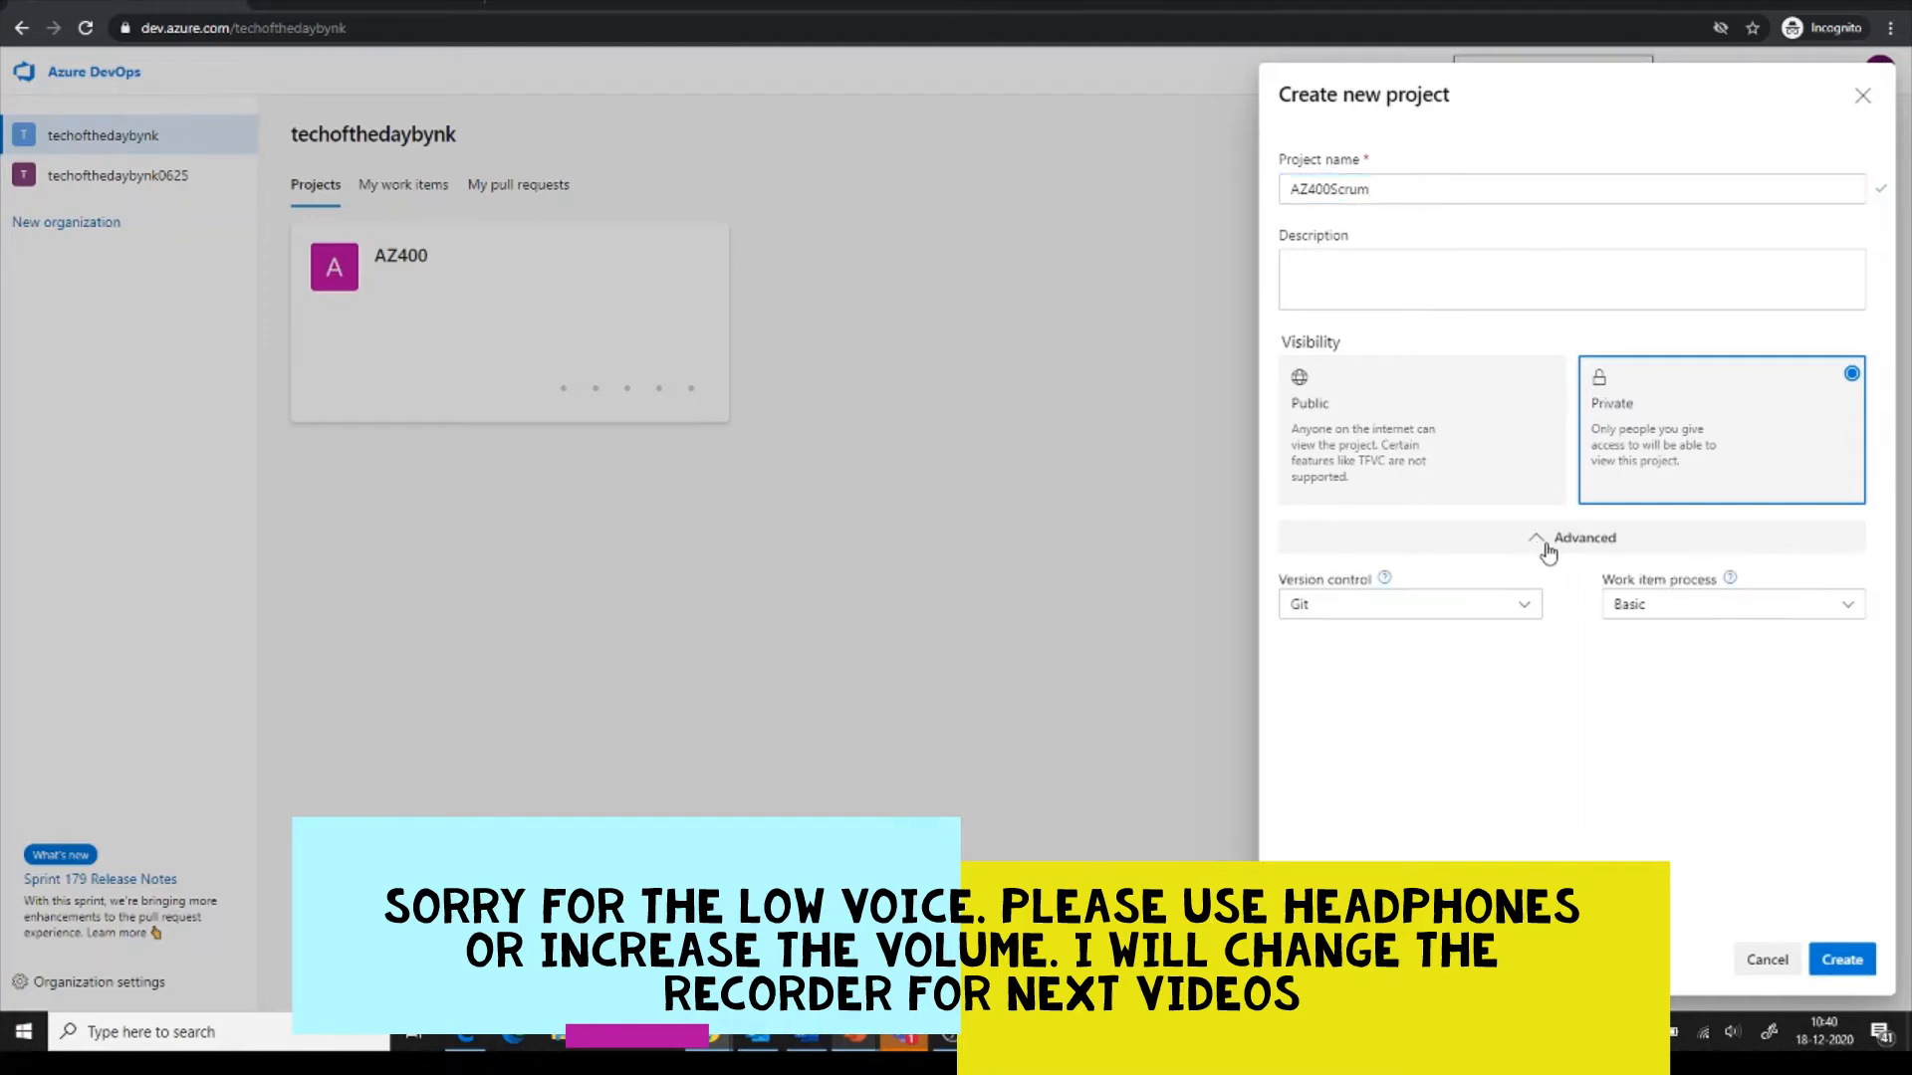
pyautogui.click(1673, 620)
pyautogui.click(1673, 746)
pyautogui.click(1842, 961)
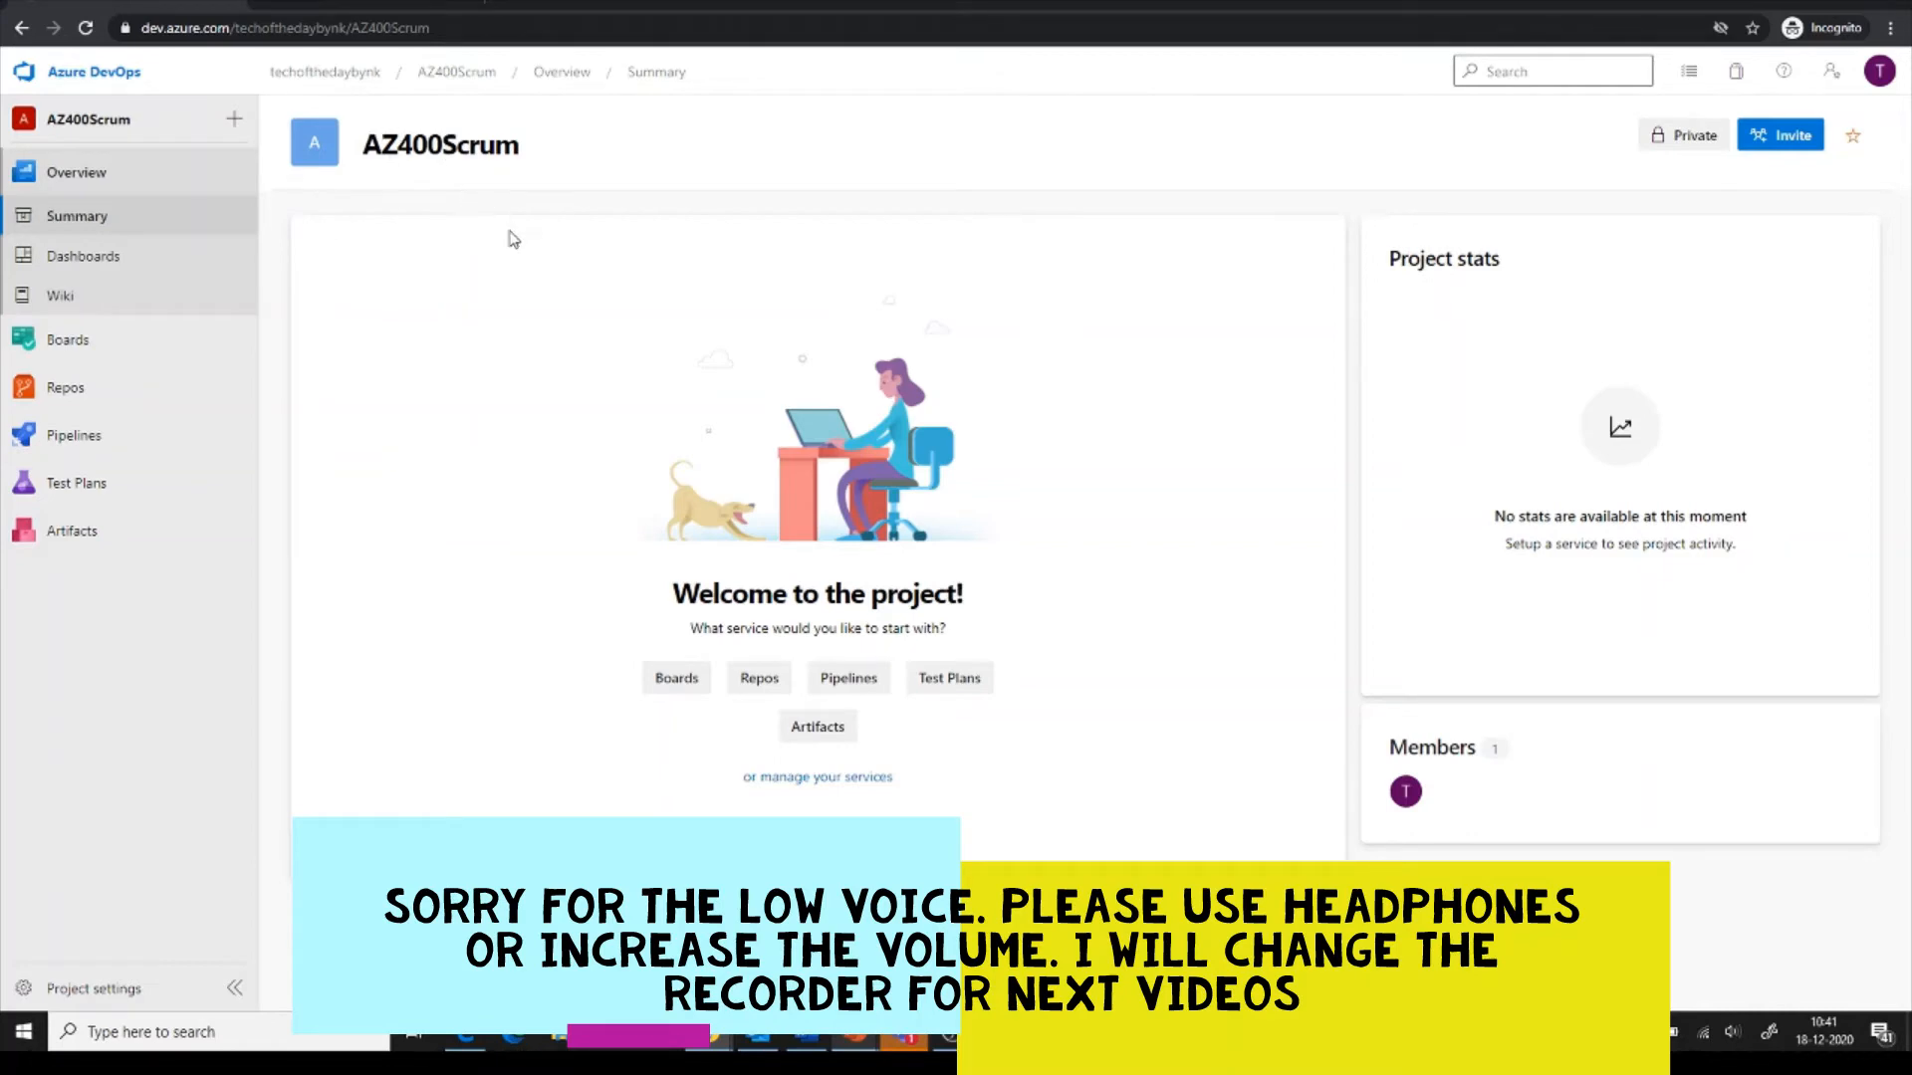
# Examine the new work item types in AZ400Scrum's Boards against the documented Scrum hierarchy, including the blank Impediment form.
pyautogui.click(97, 344)
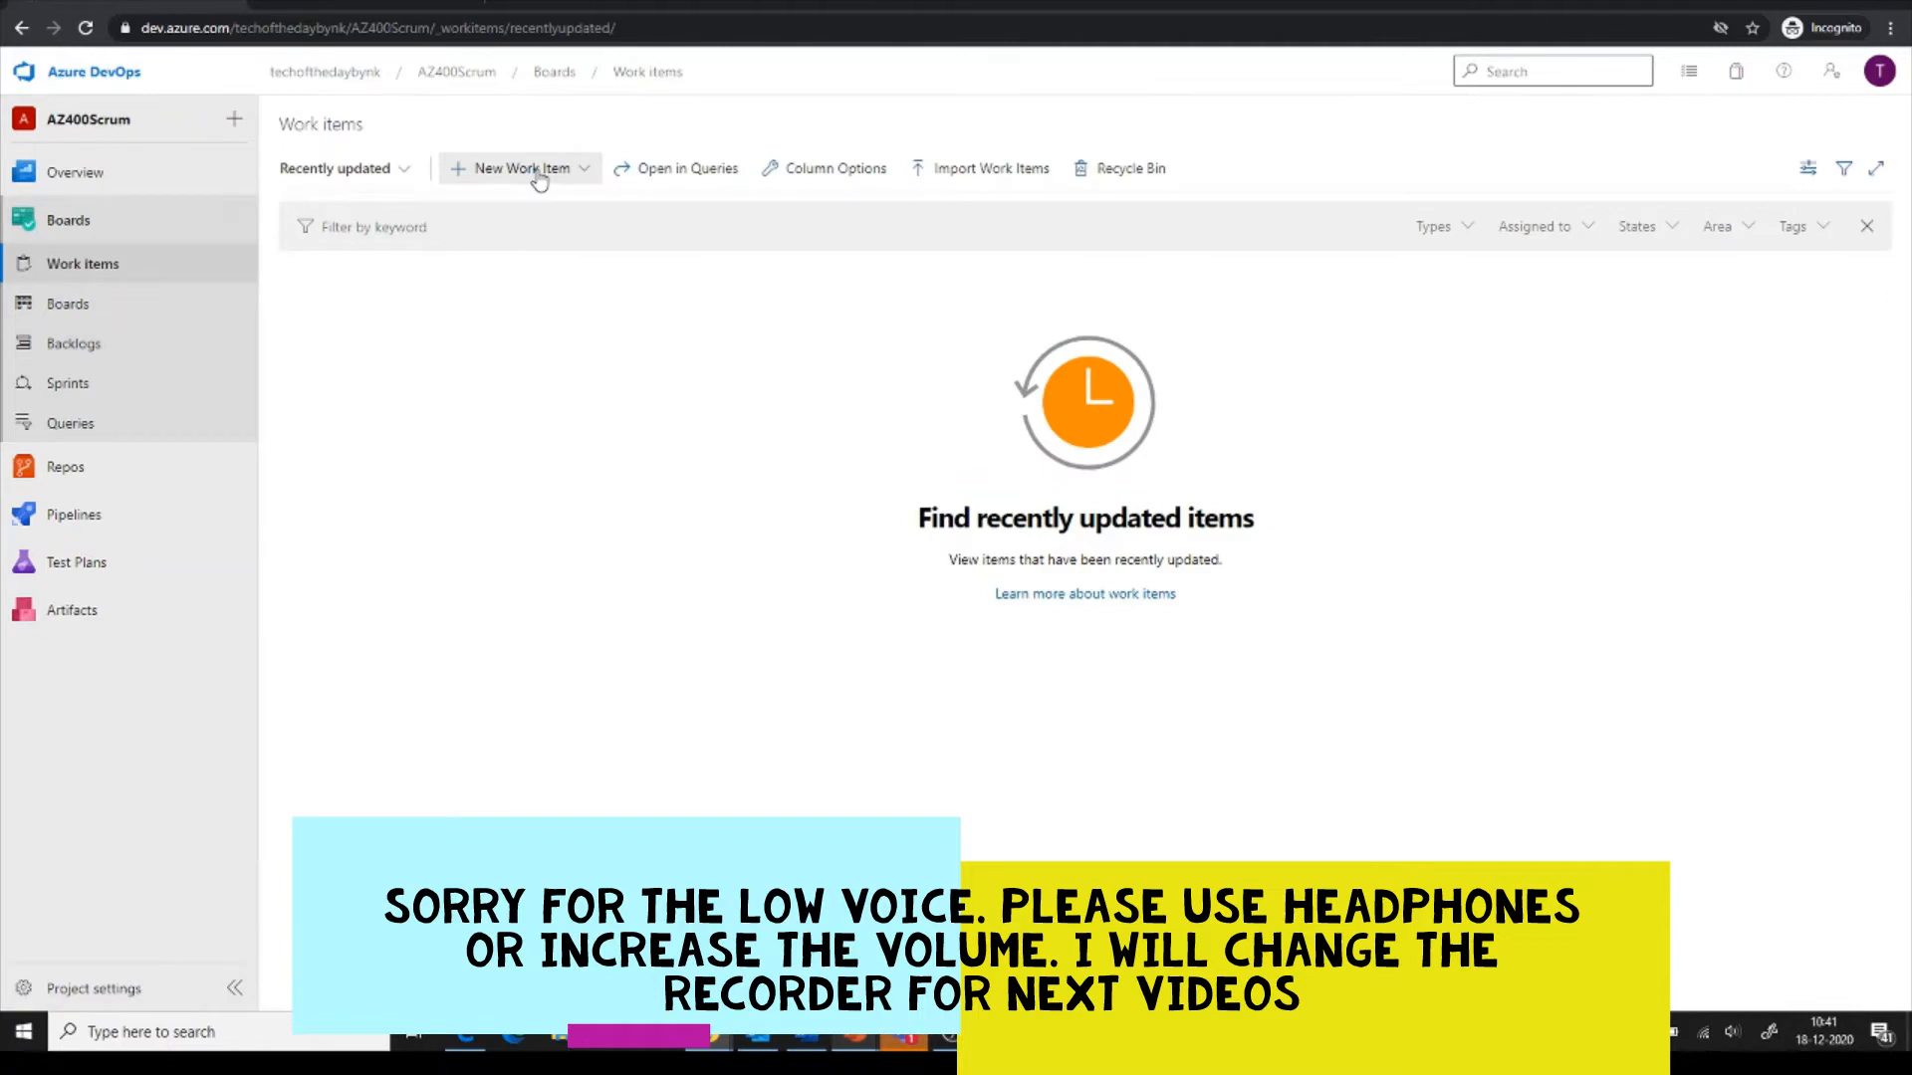
pyautogui.click(536, 171)
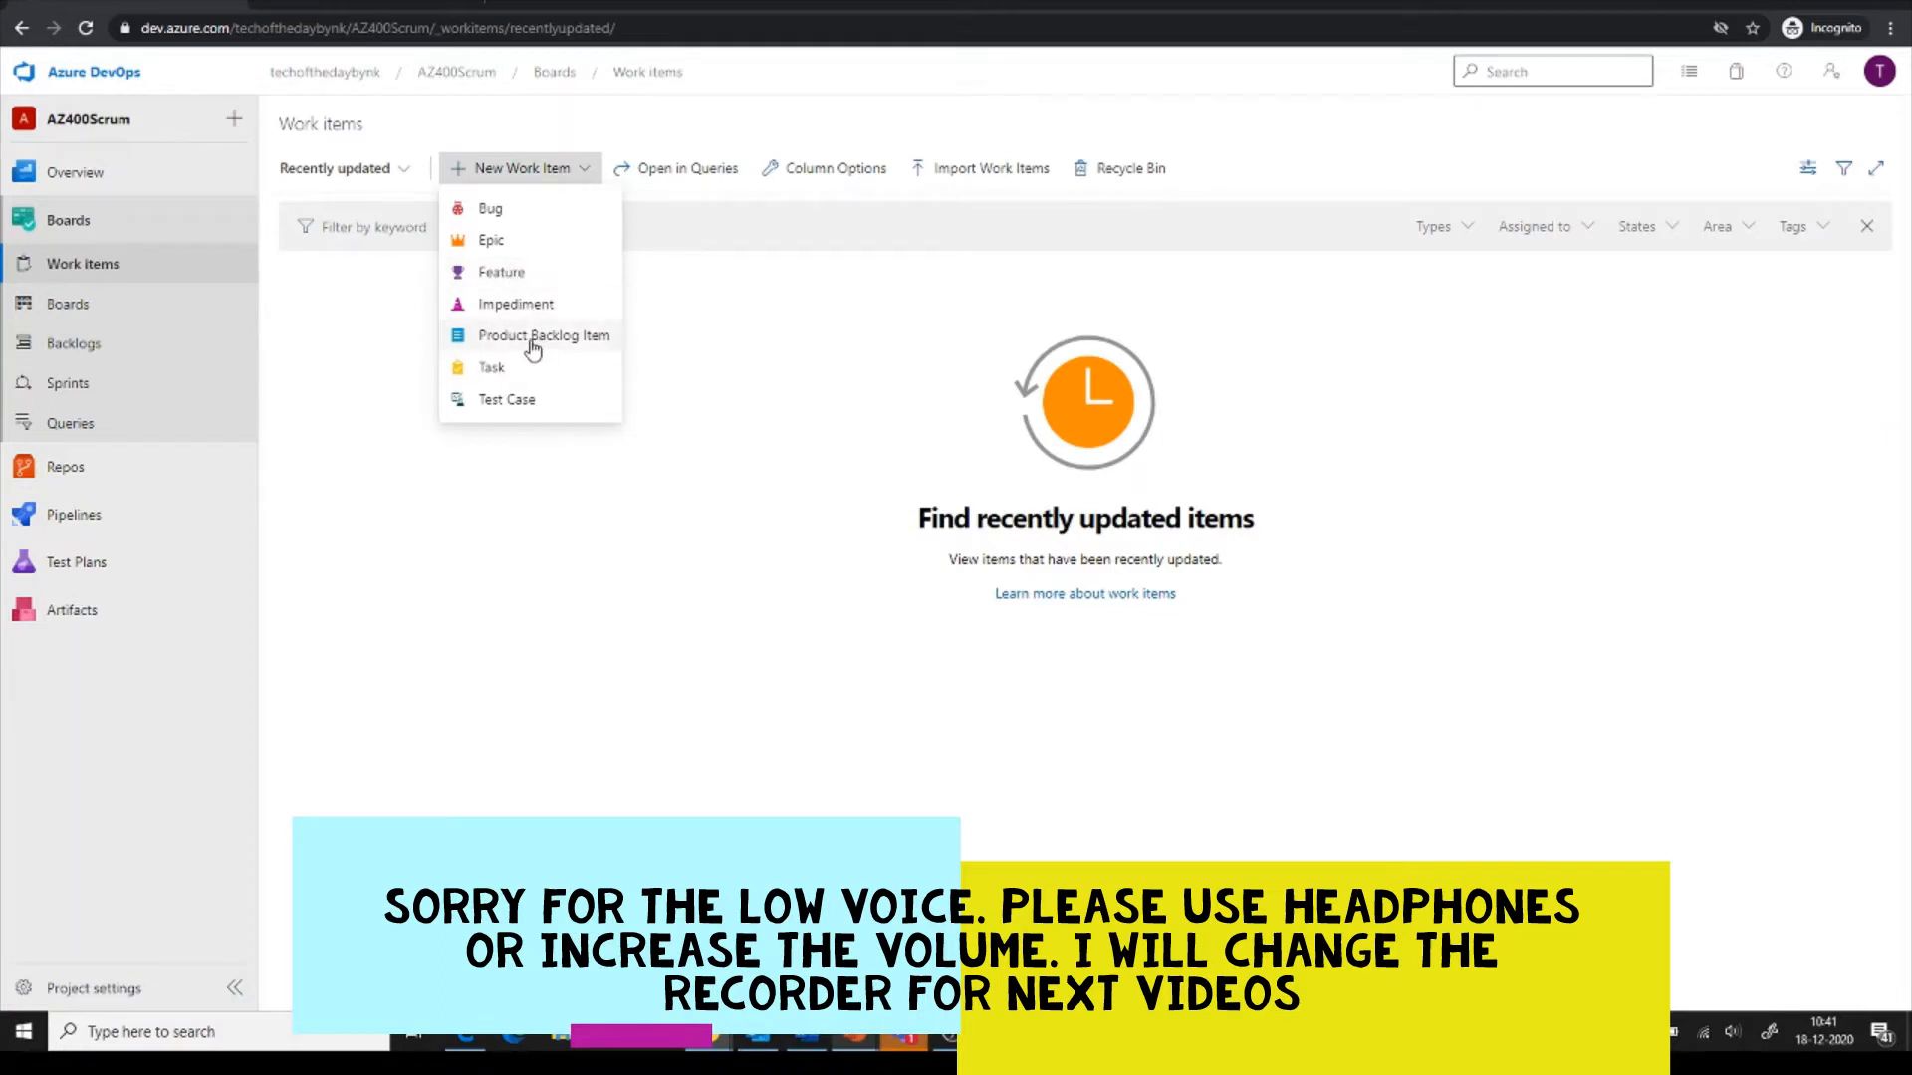
pyautogui.click(364, 5)
pyautogui.scroll(-4, 989, 546)
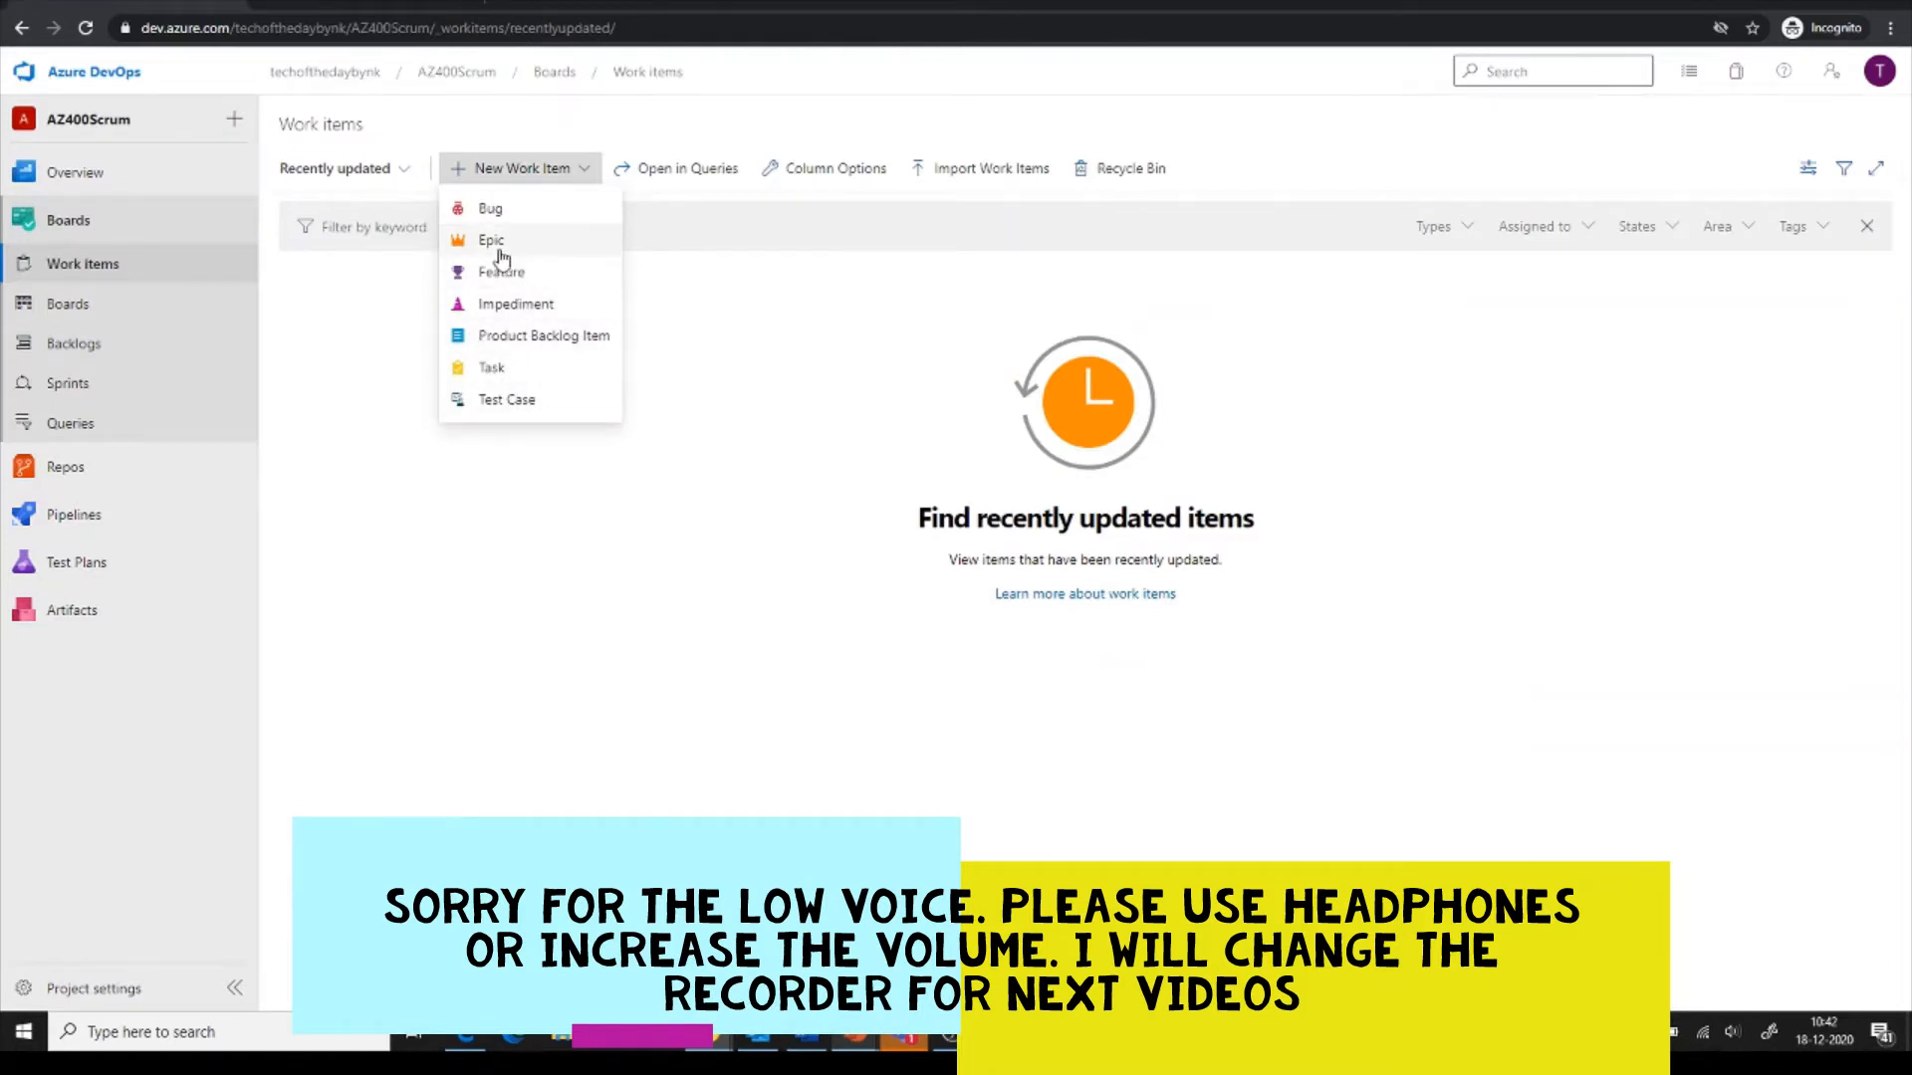
pyautogui.click(516, 306)
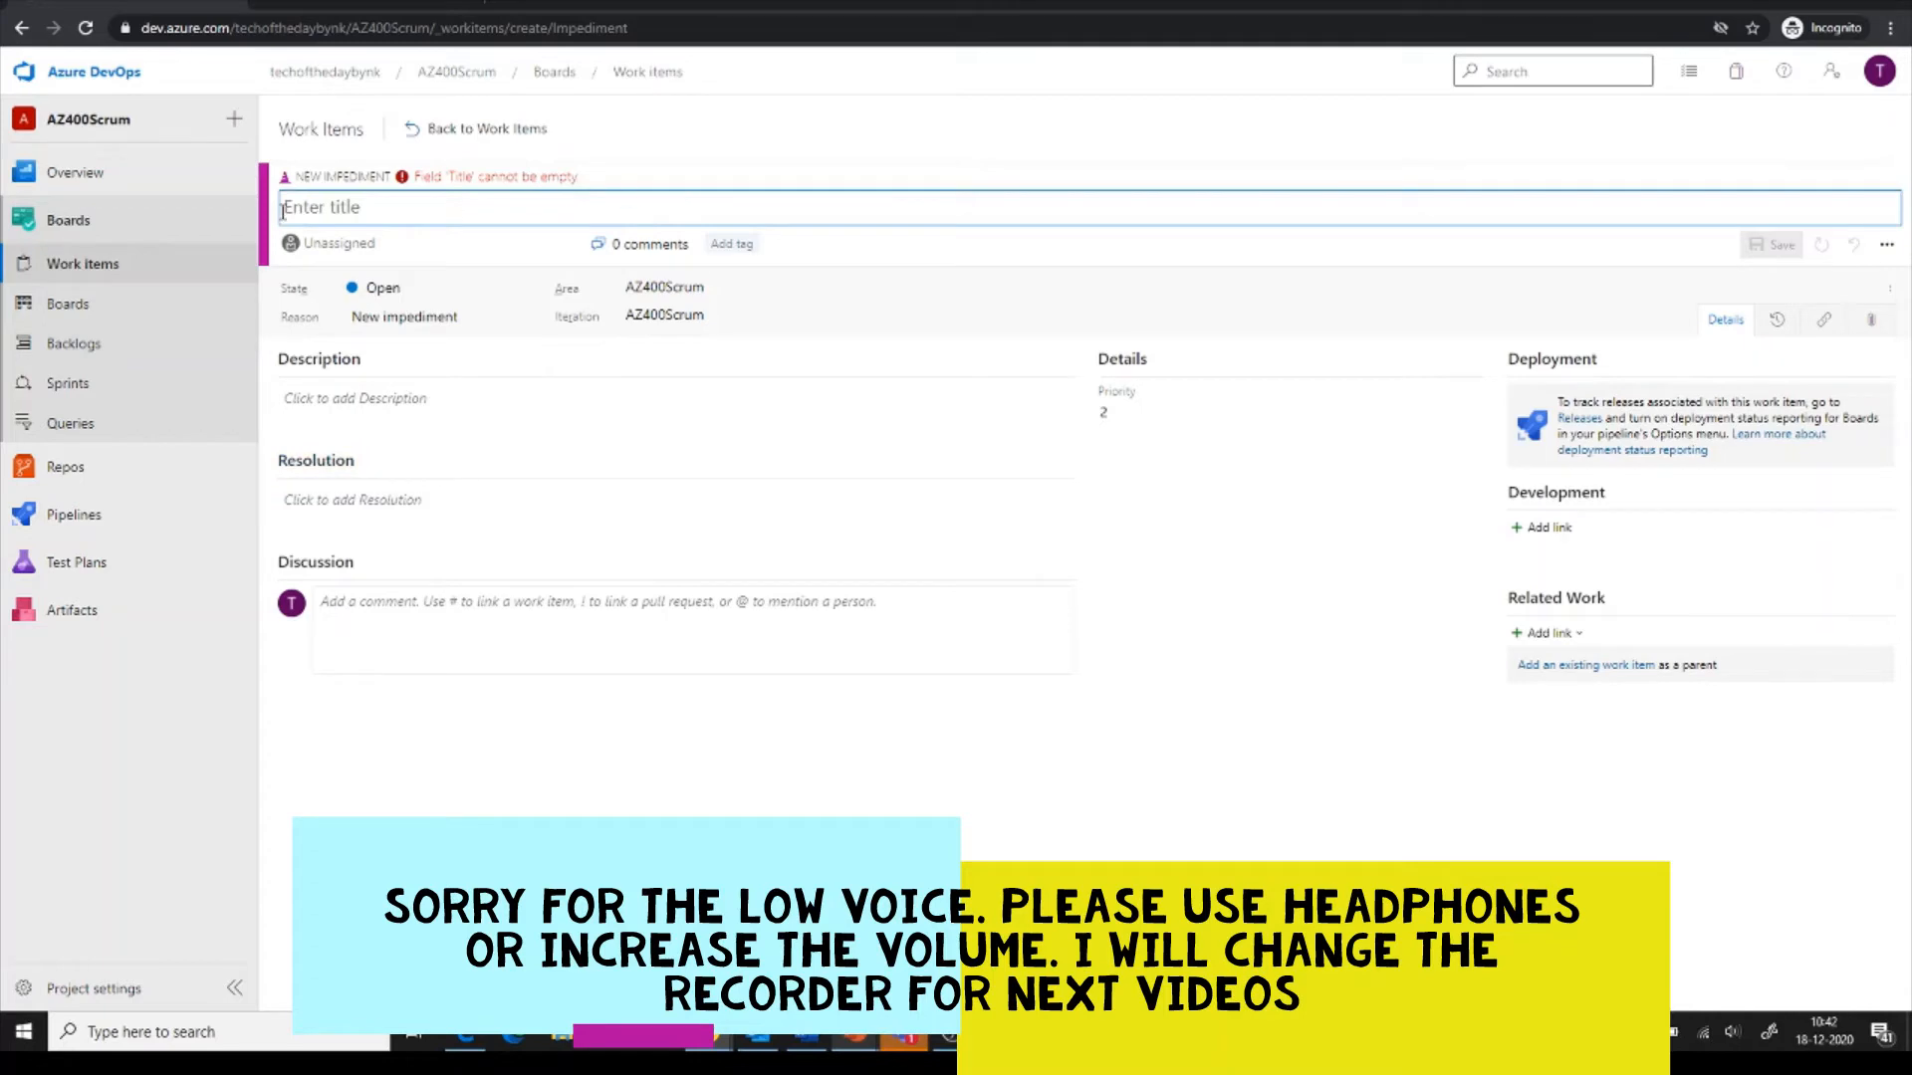
pyautogui.click(420, 128)
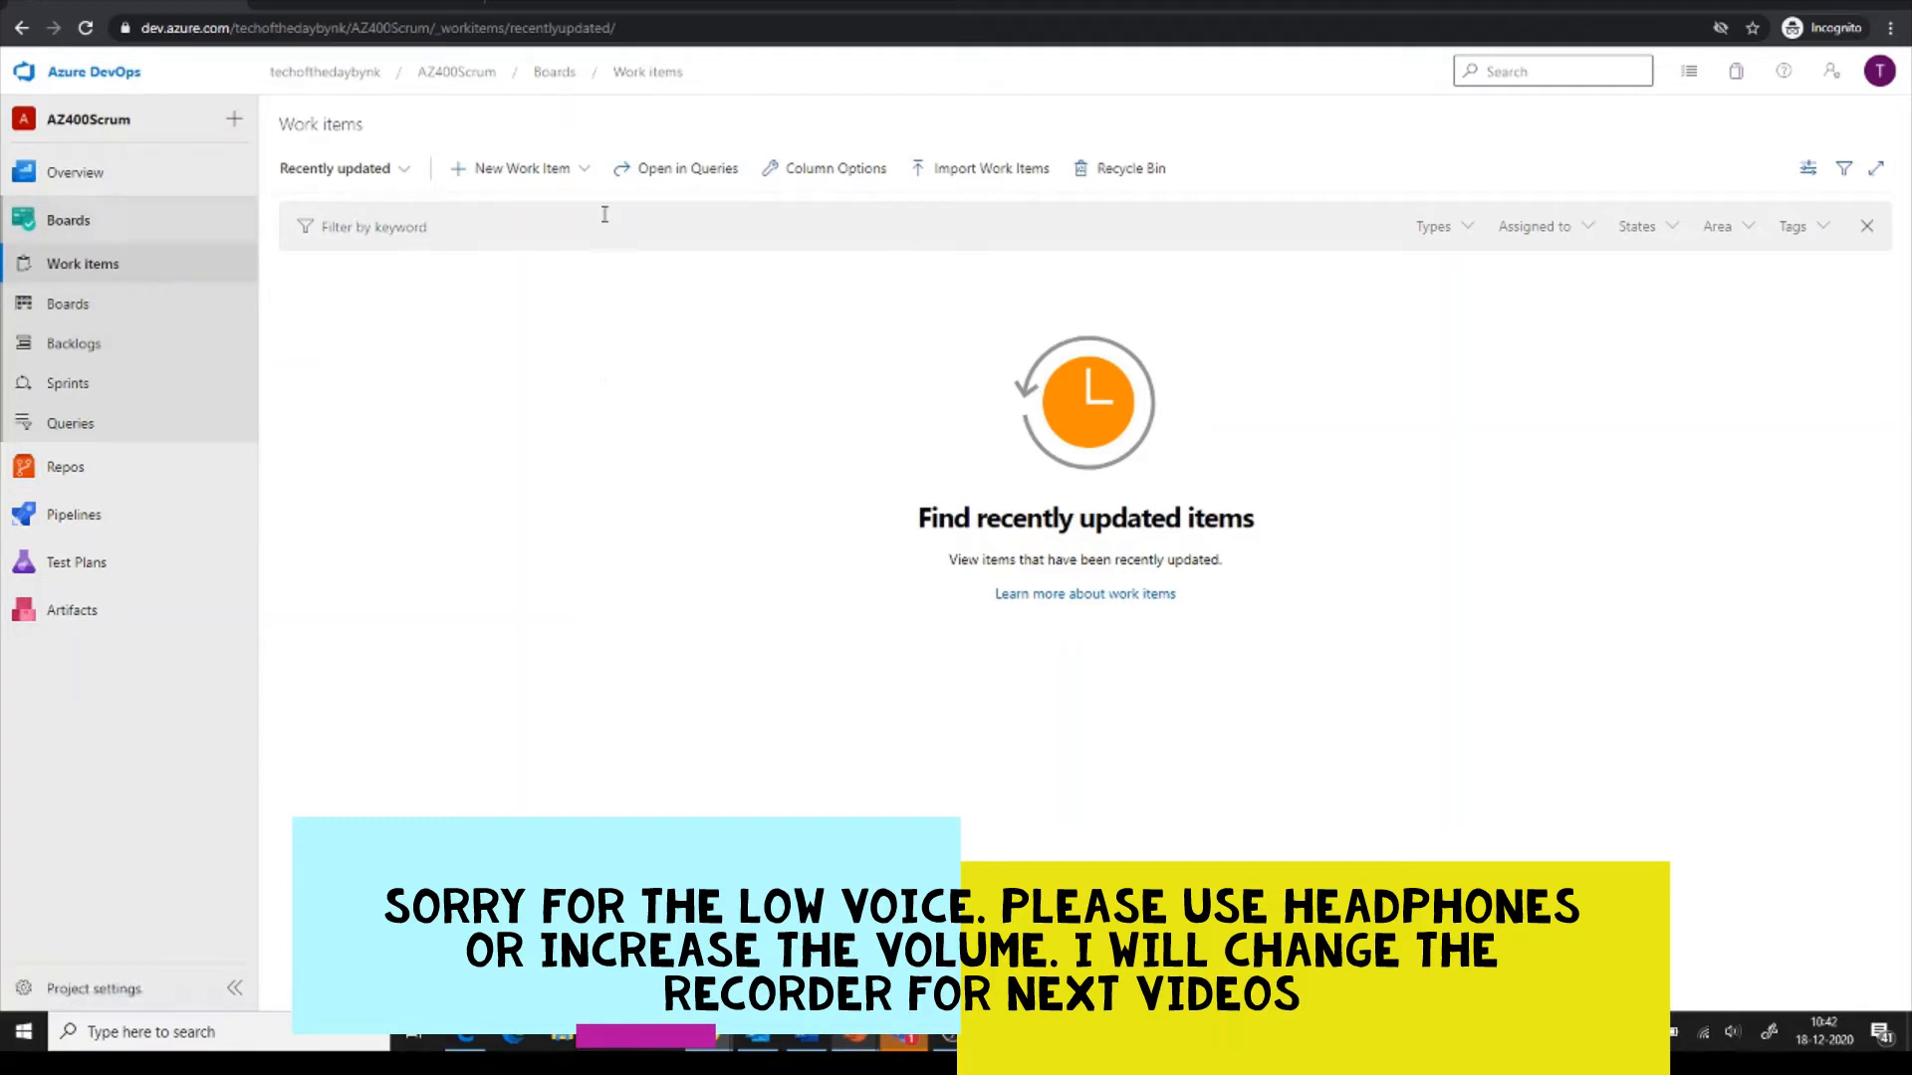
# Create and save a product backlog item titled "Product backlog item 1", then return to the work items list.
pyautogui.click(545, 175)
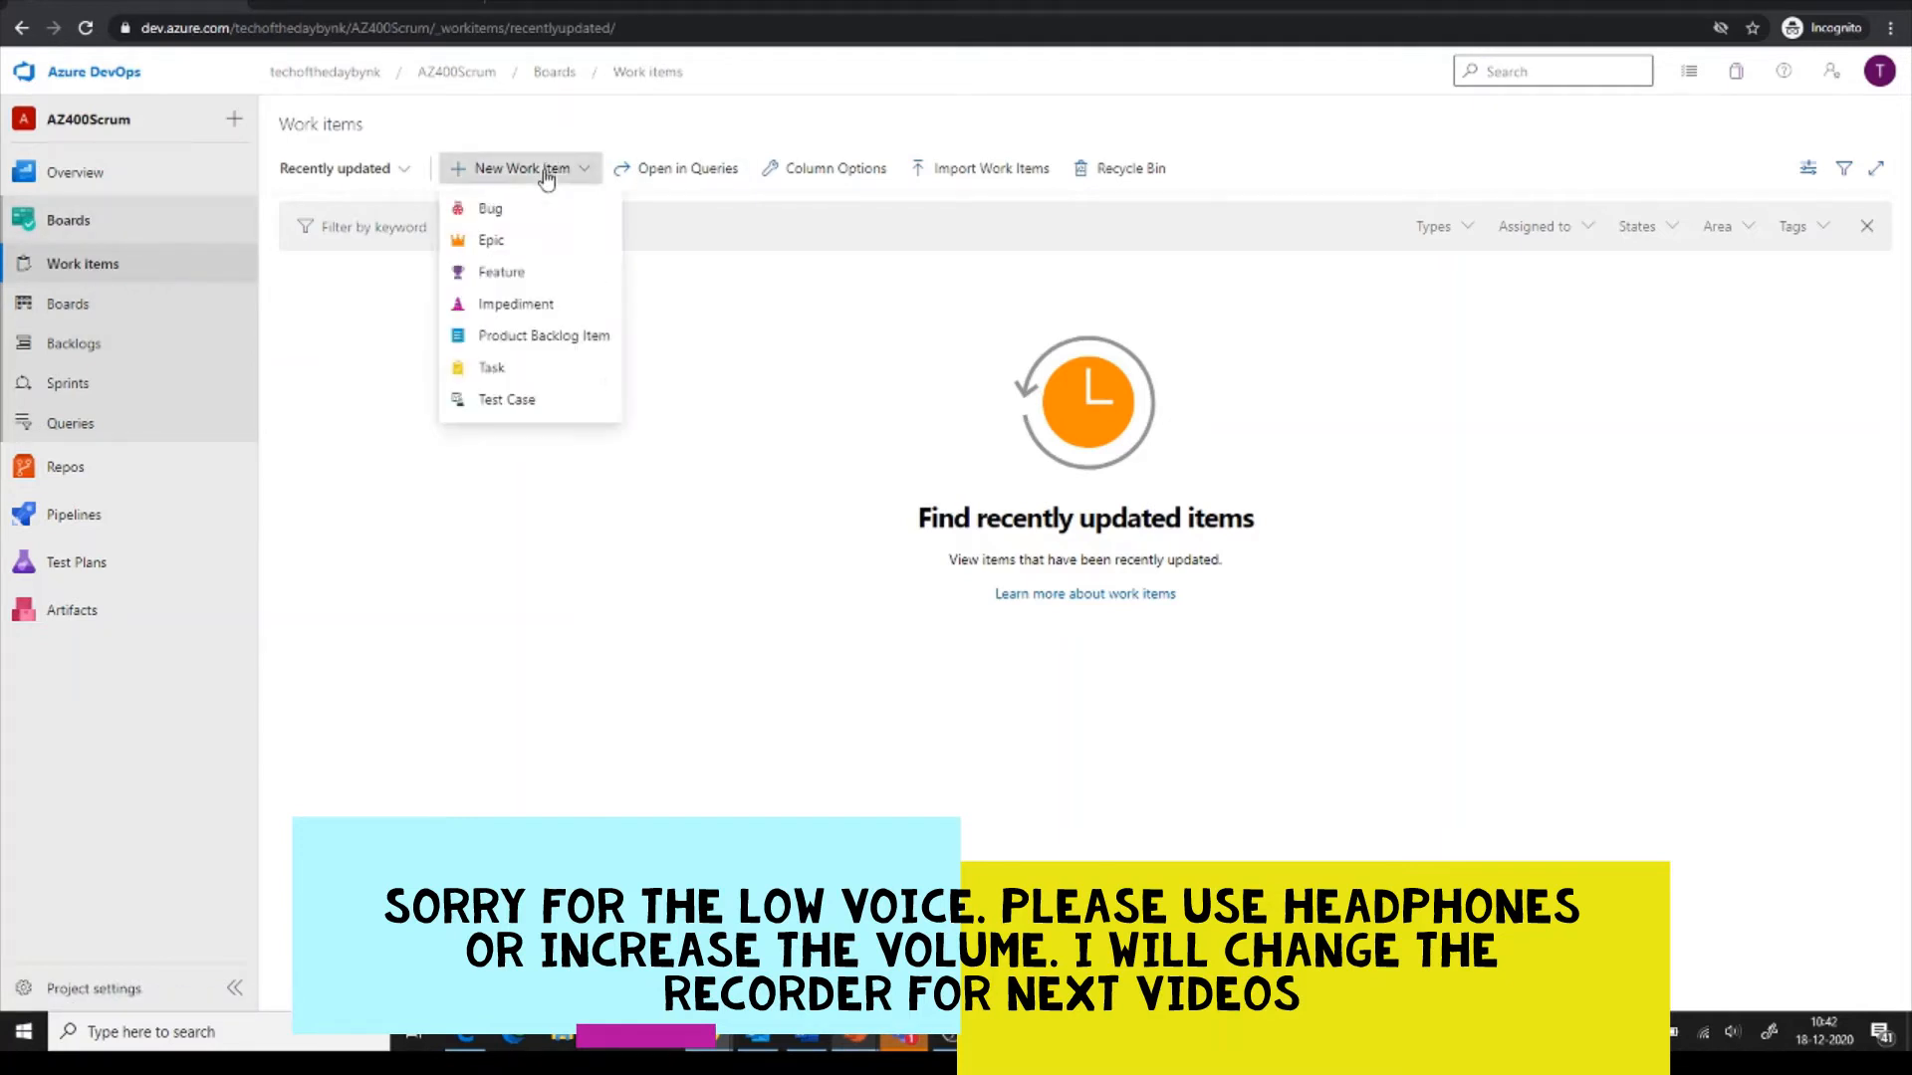
pyautogui.click(551, 344)
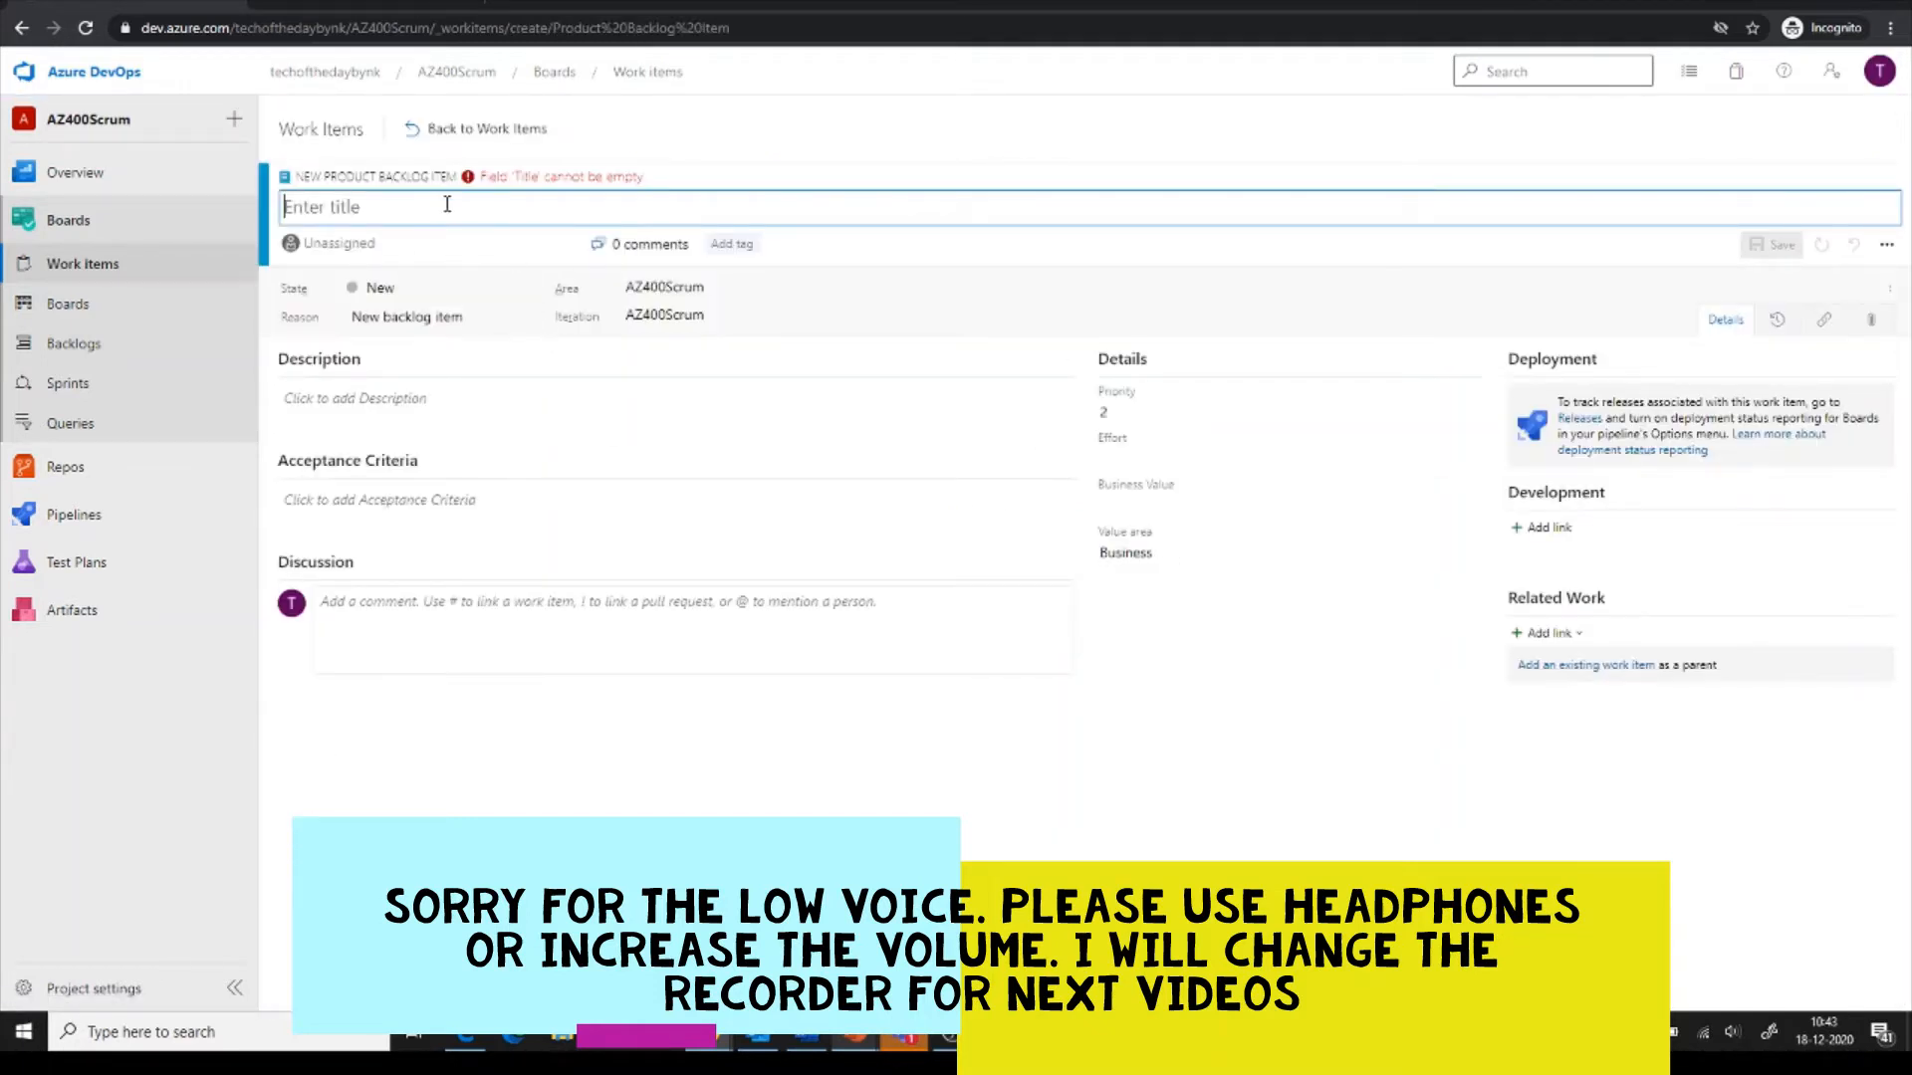
pyautogui.write('Pro')
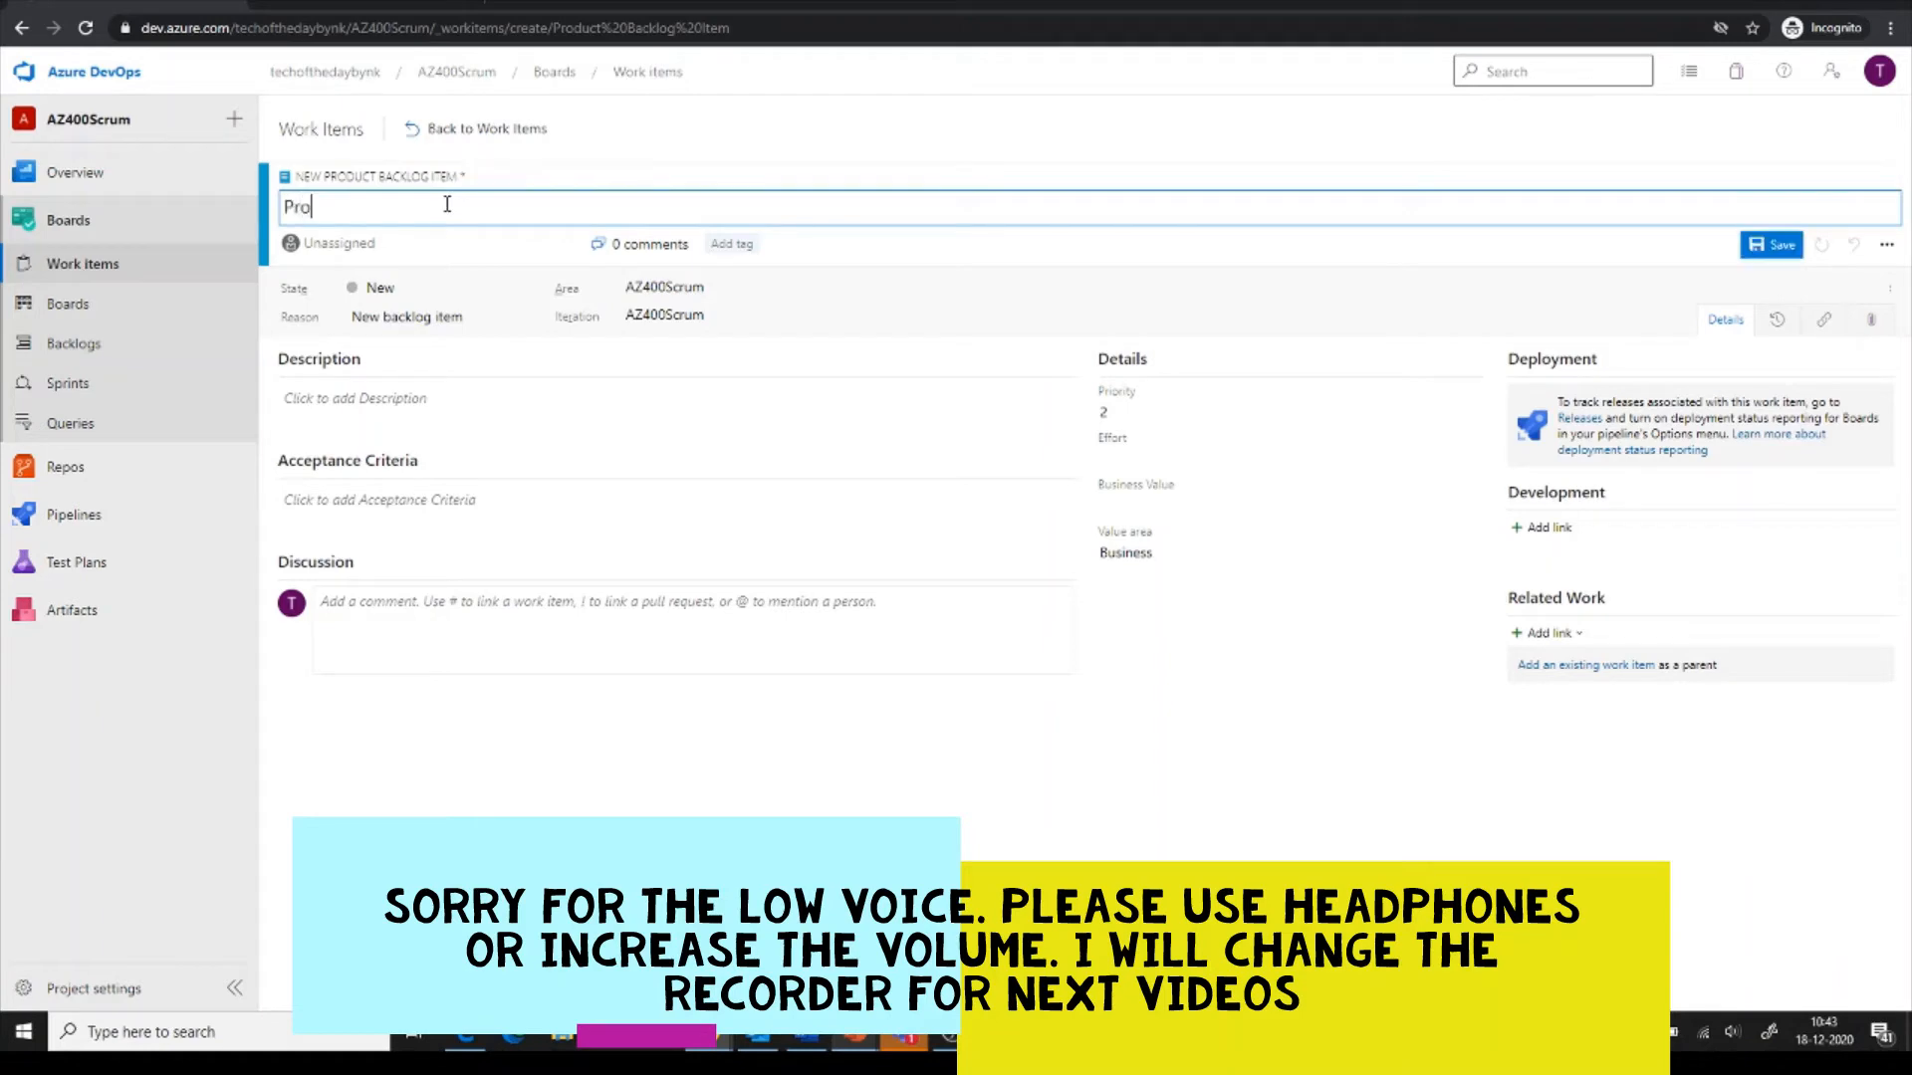
pyautogui.write('duct backlog item 1')
pyautogui.click(1771, 247)
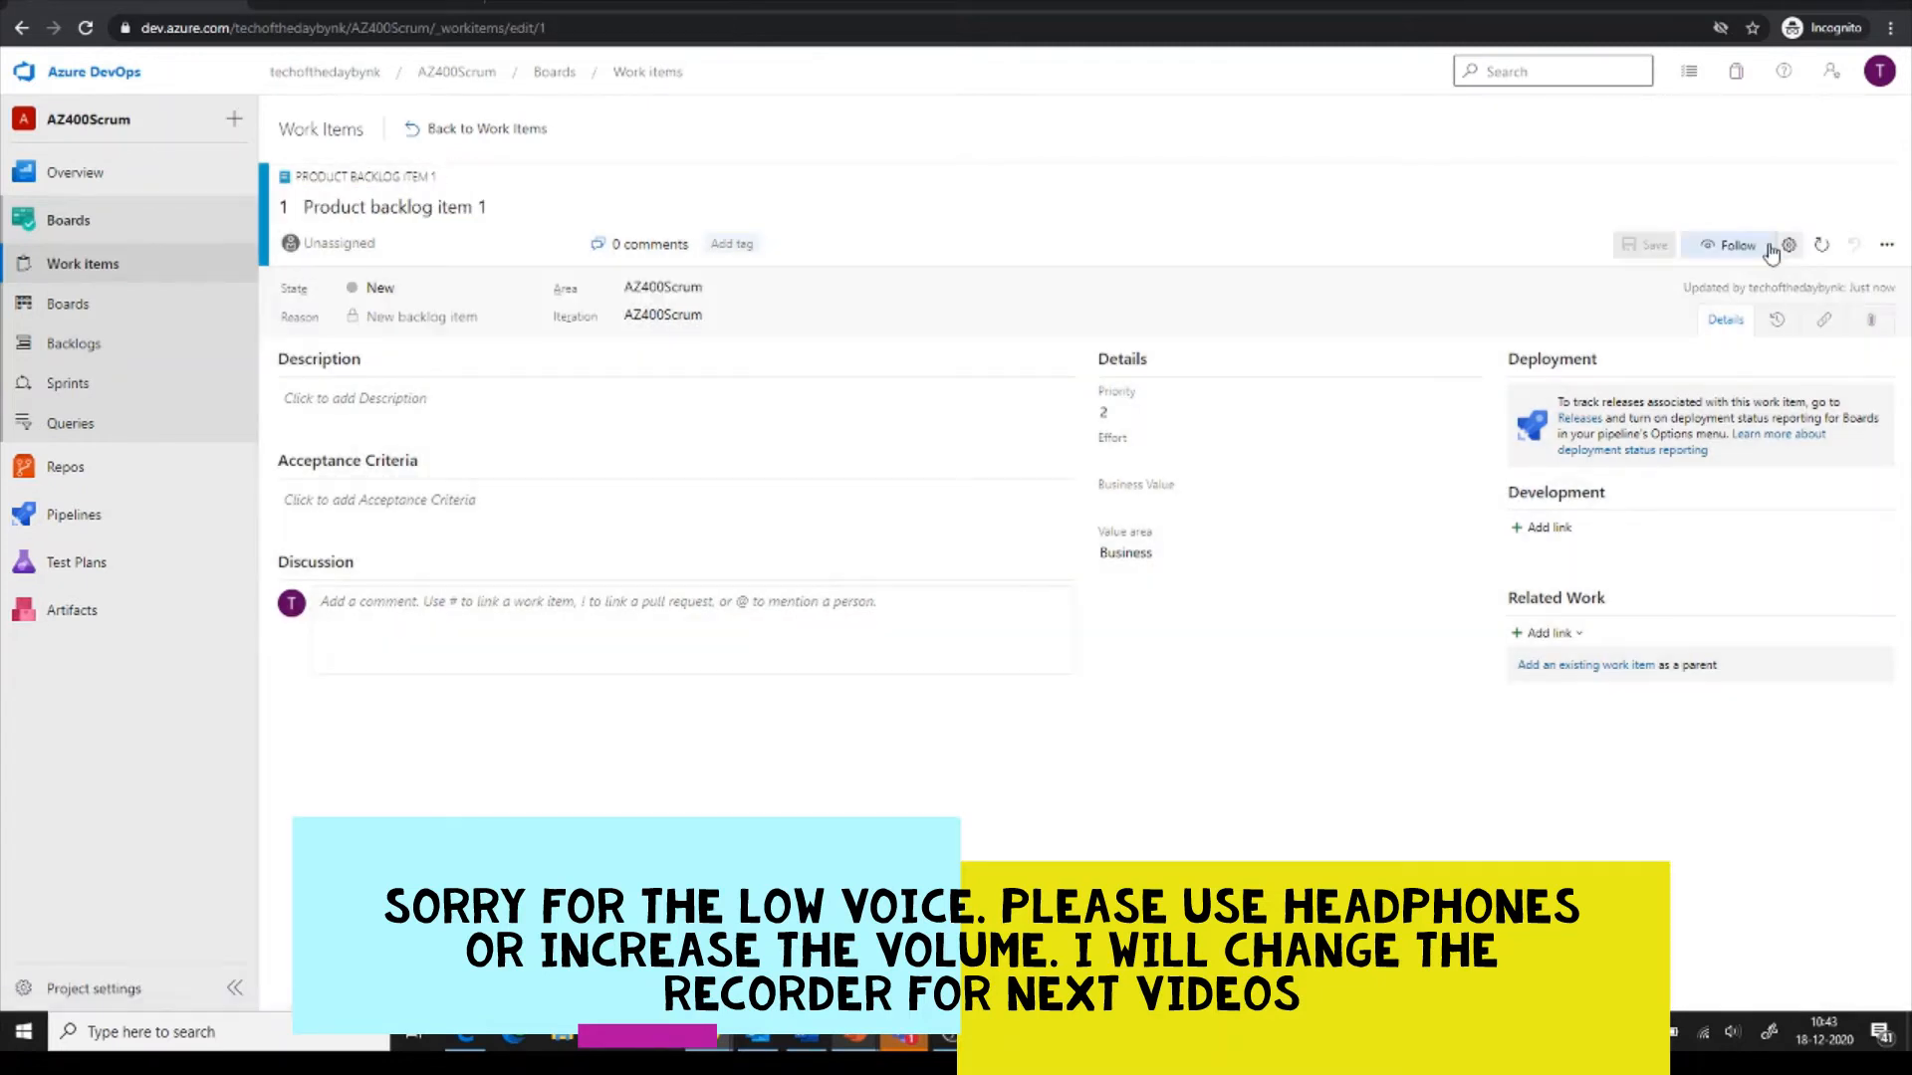
pyautogui.click(165, 265)
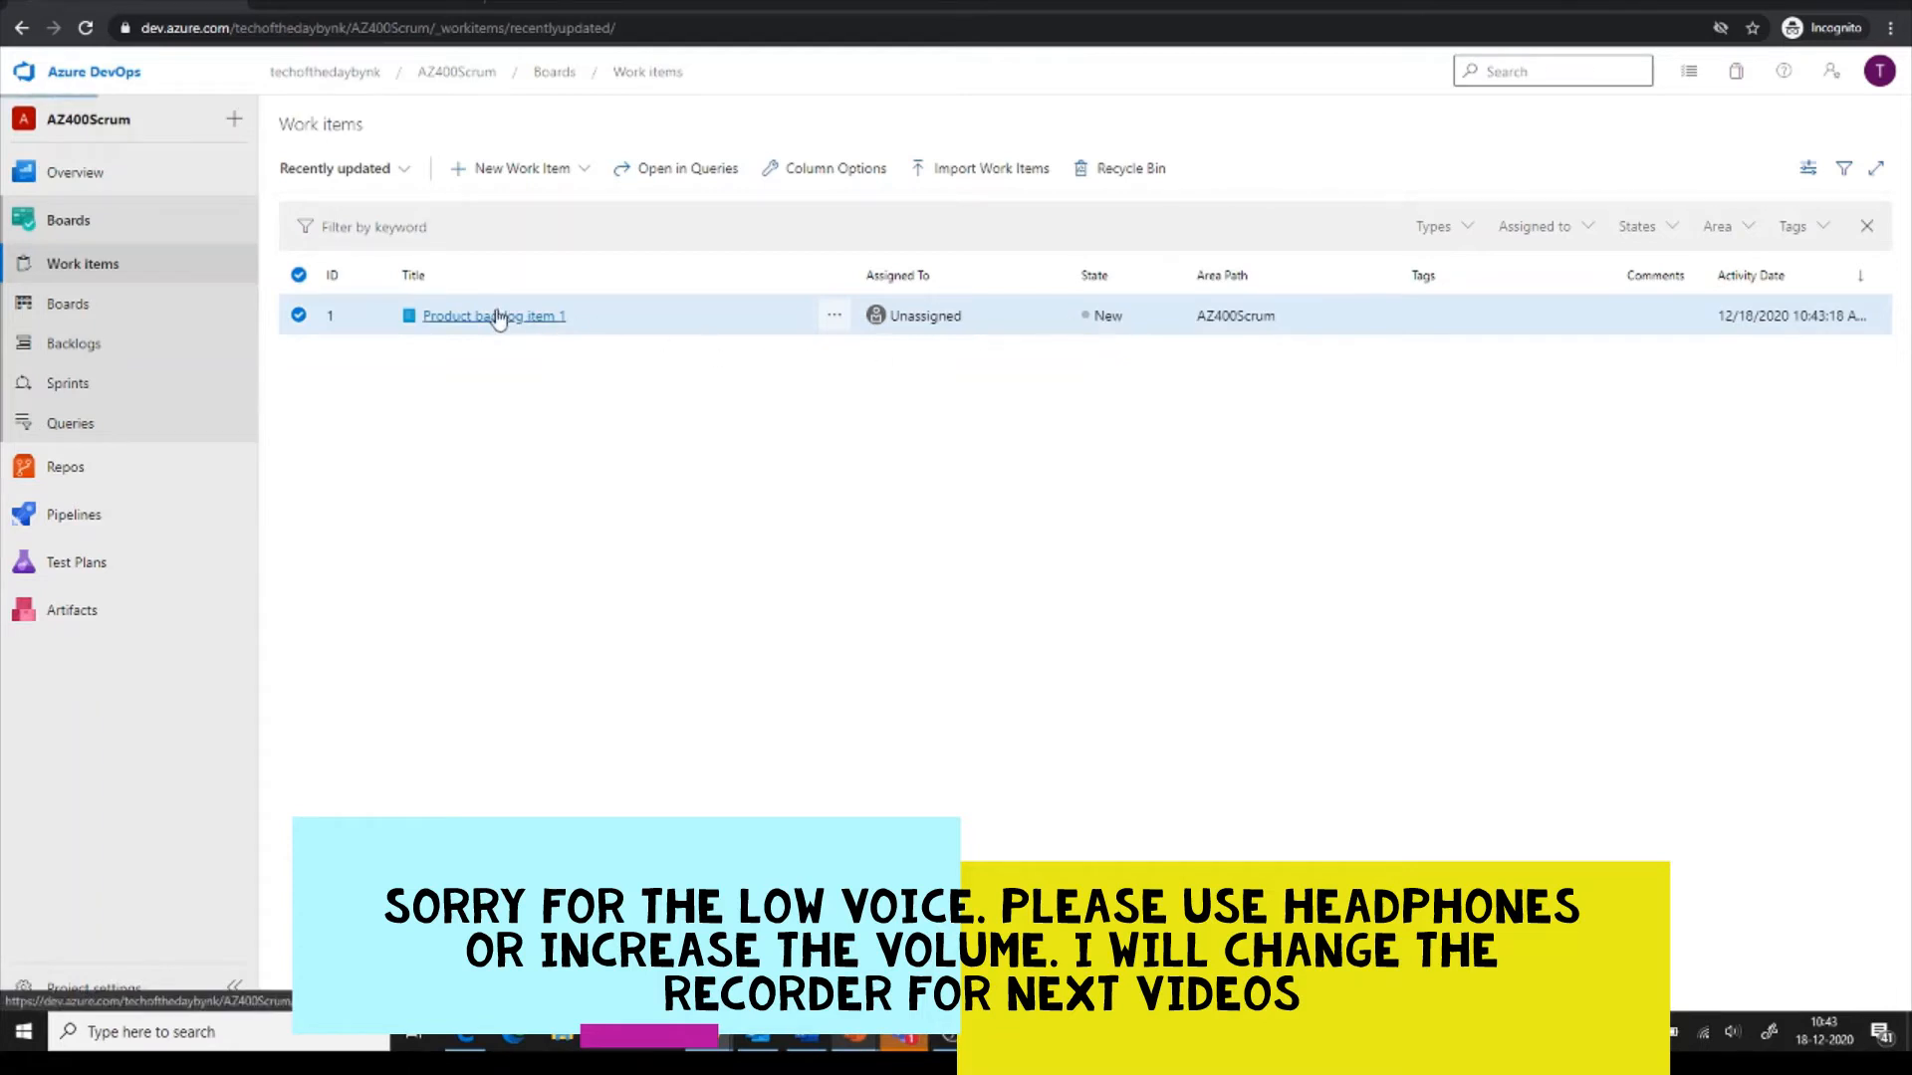
# Examine the states available for Product backlog item 1 without changing its state, and return to the work items list.
pyautogui.click(498, 317)
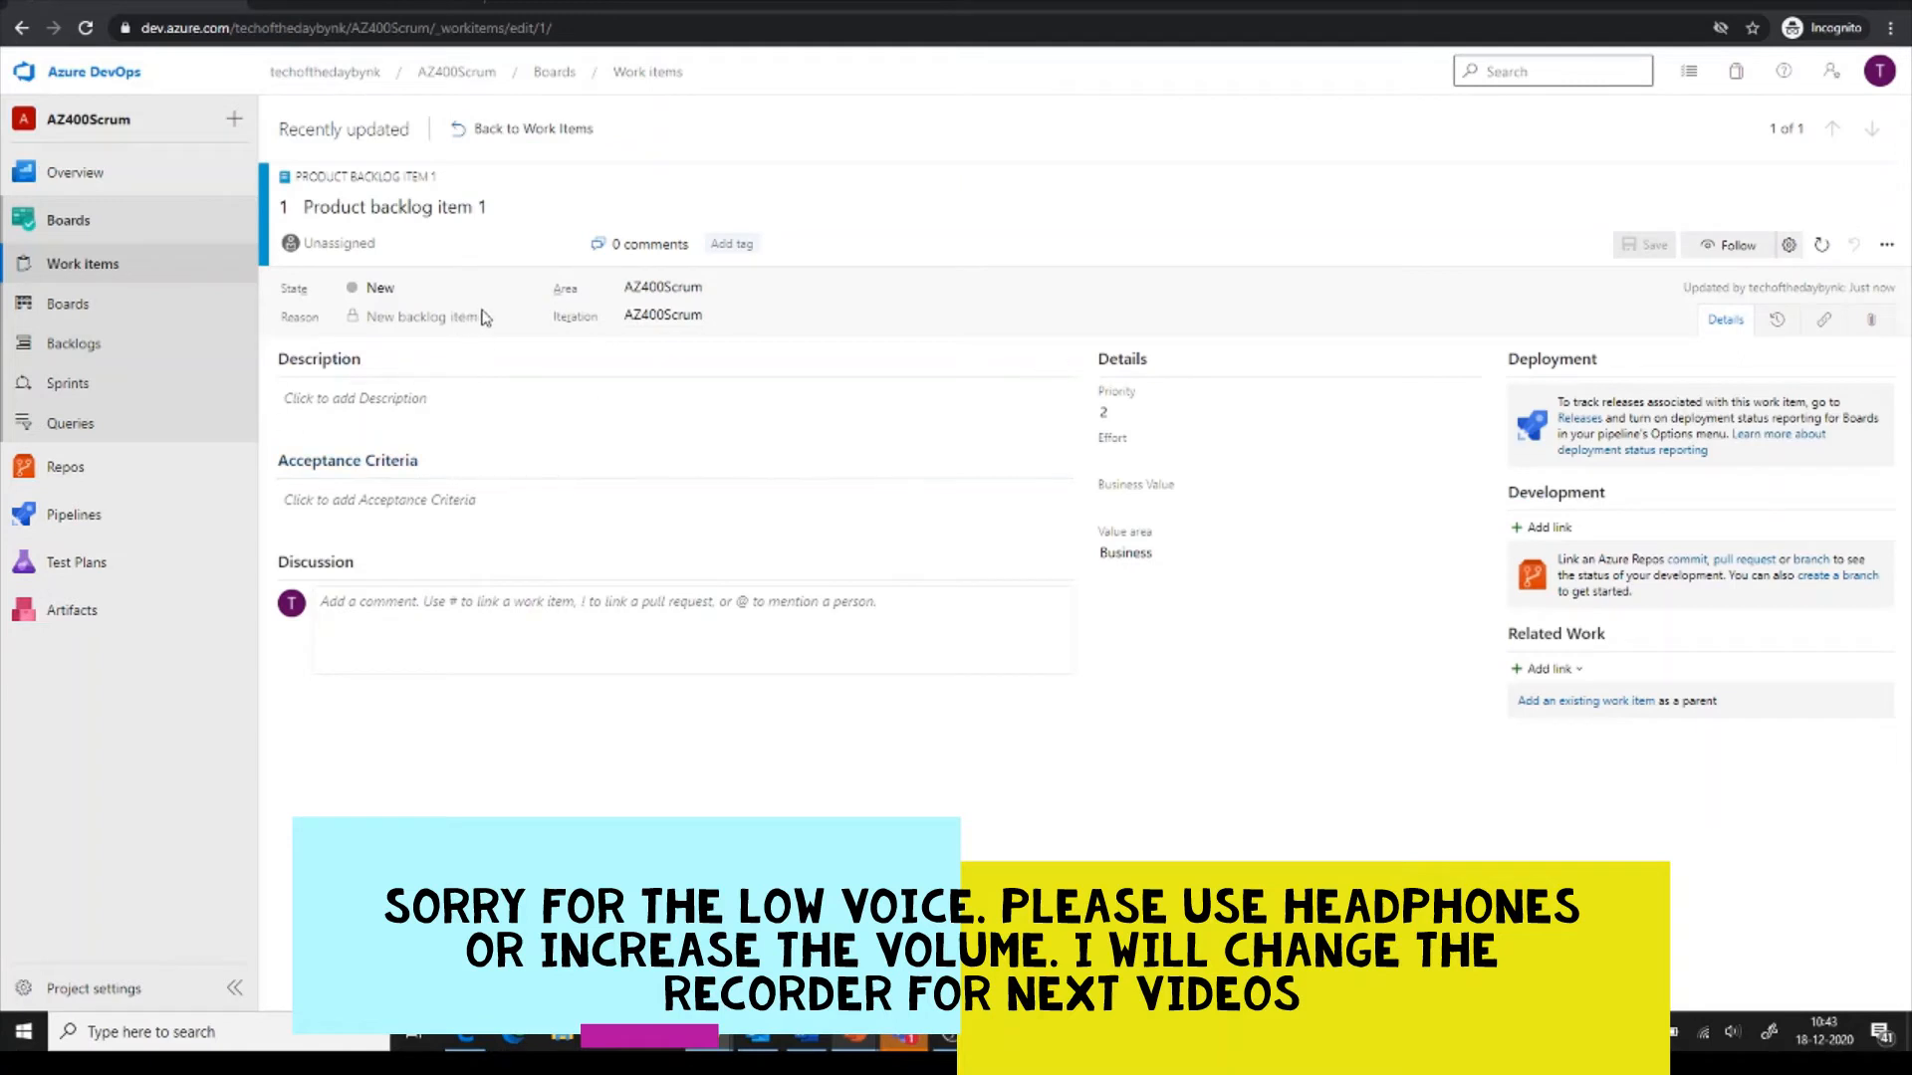
pyautogui.click(482, 288)
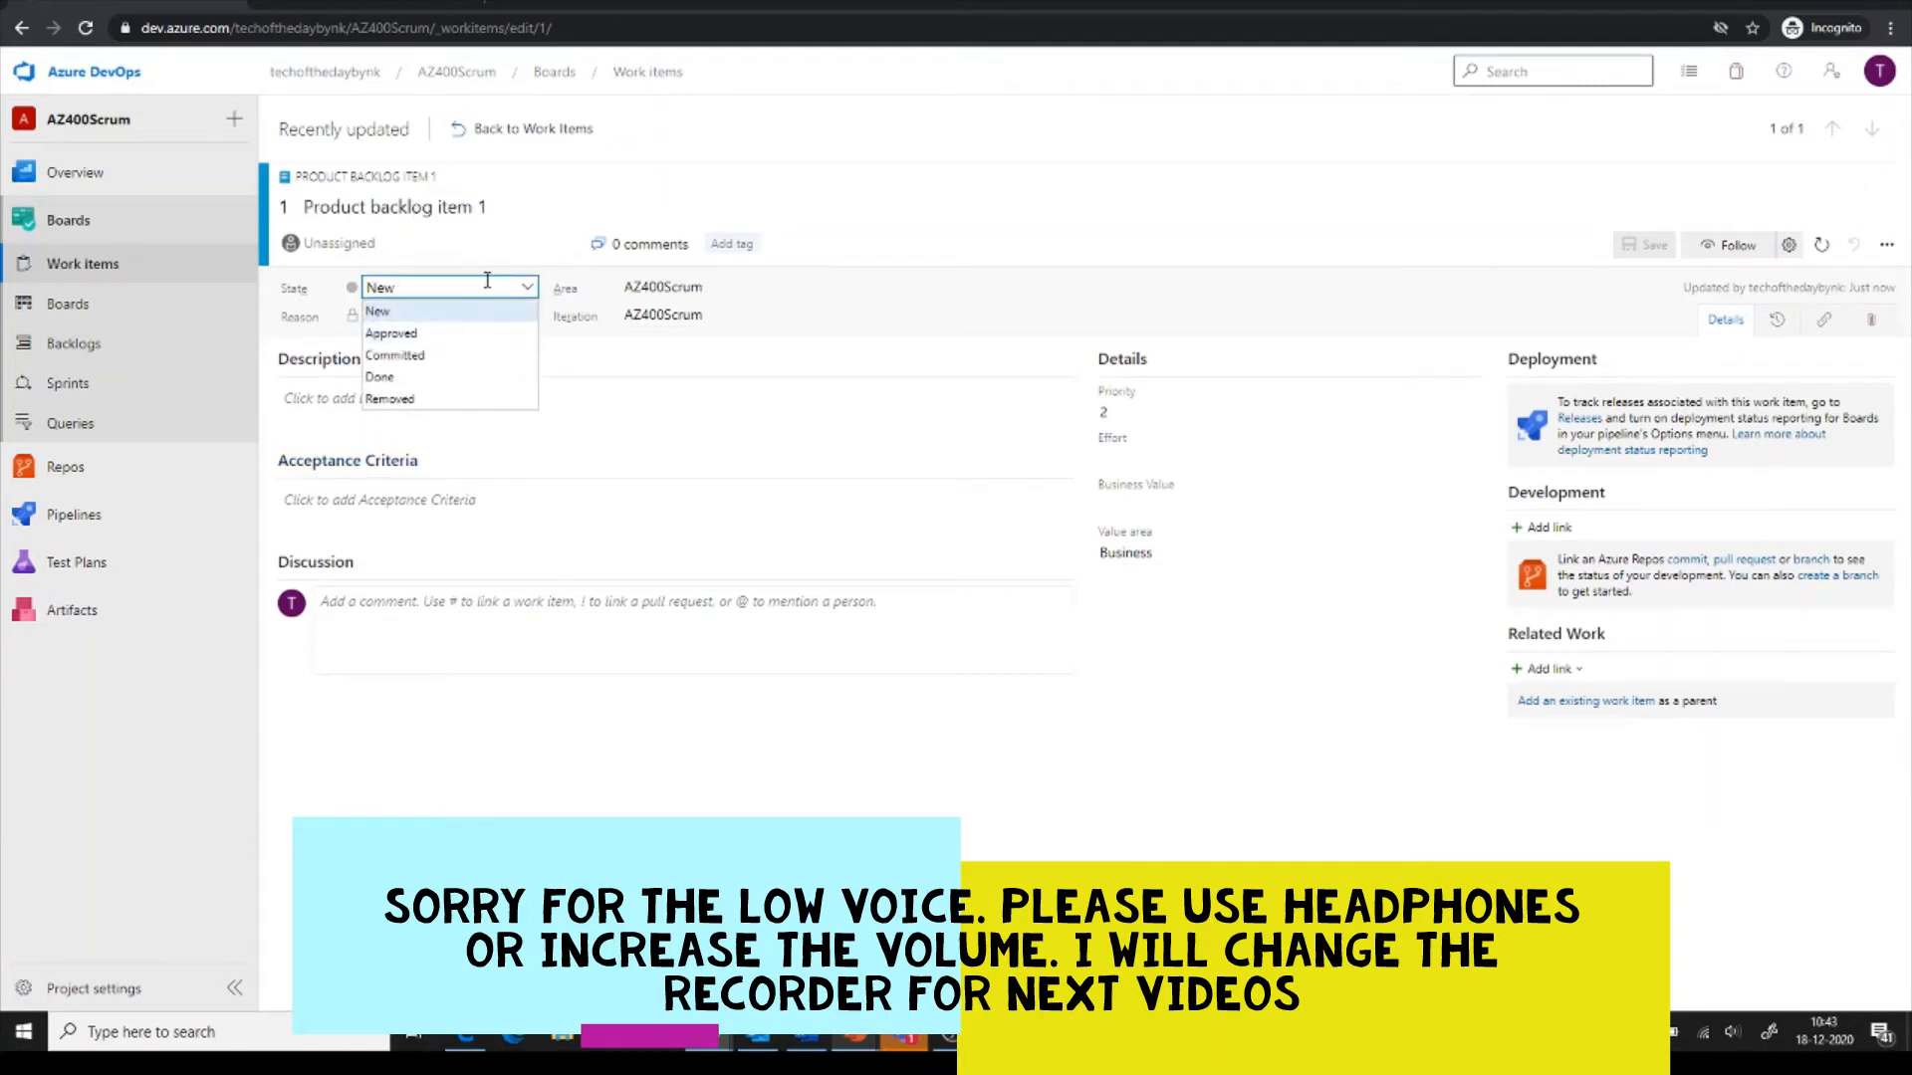
pyautogui.click(532, 711)
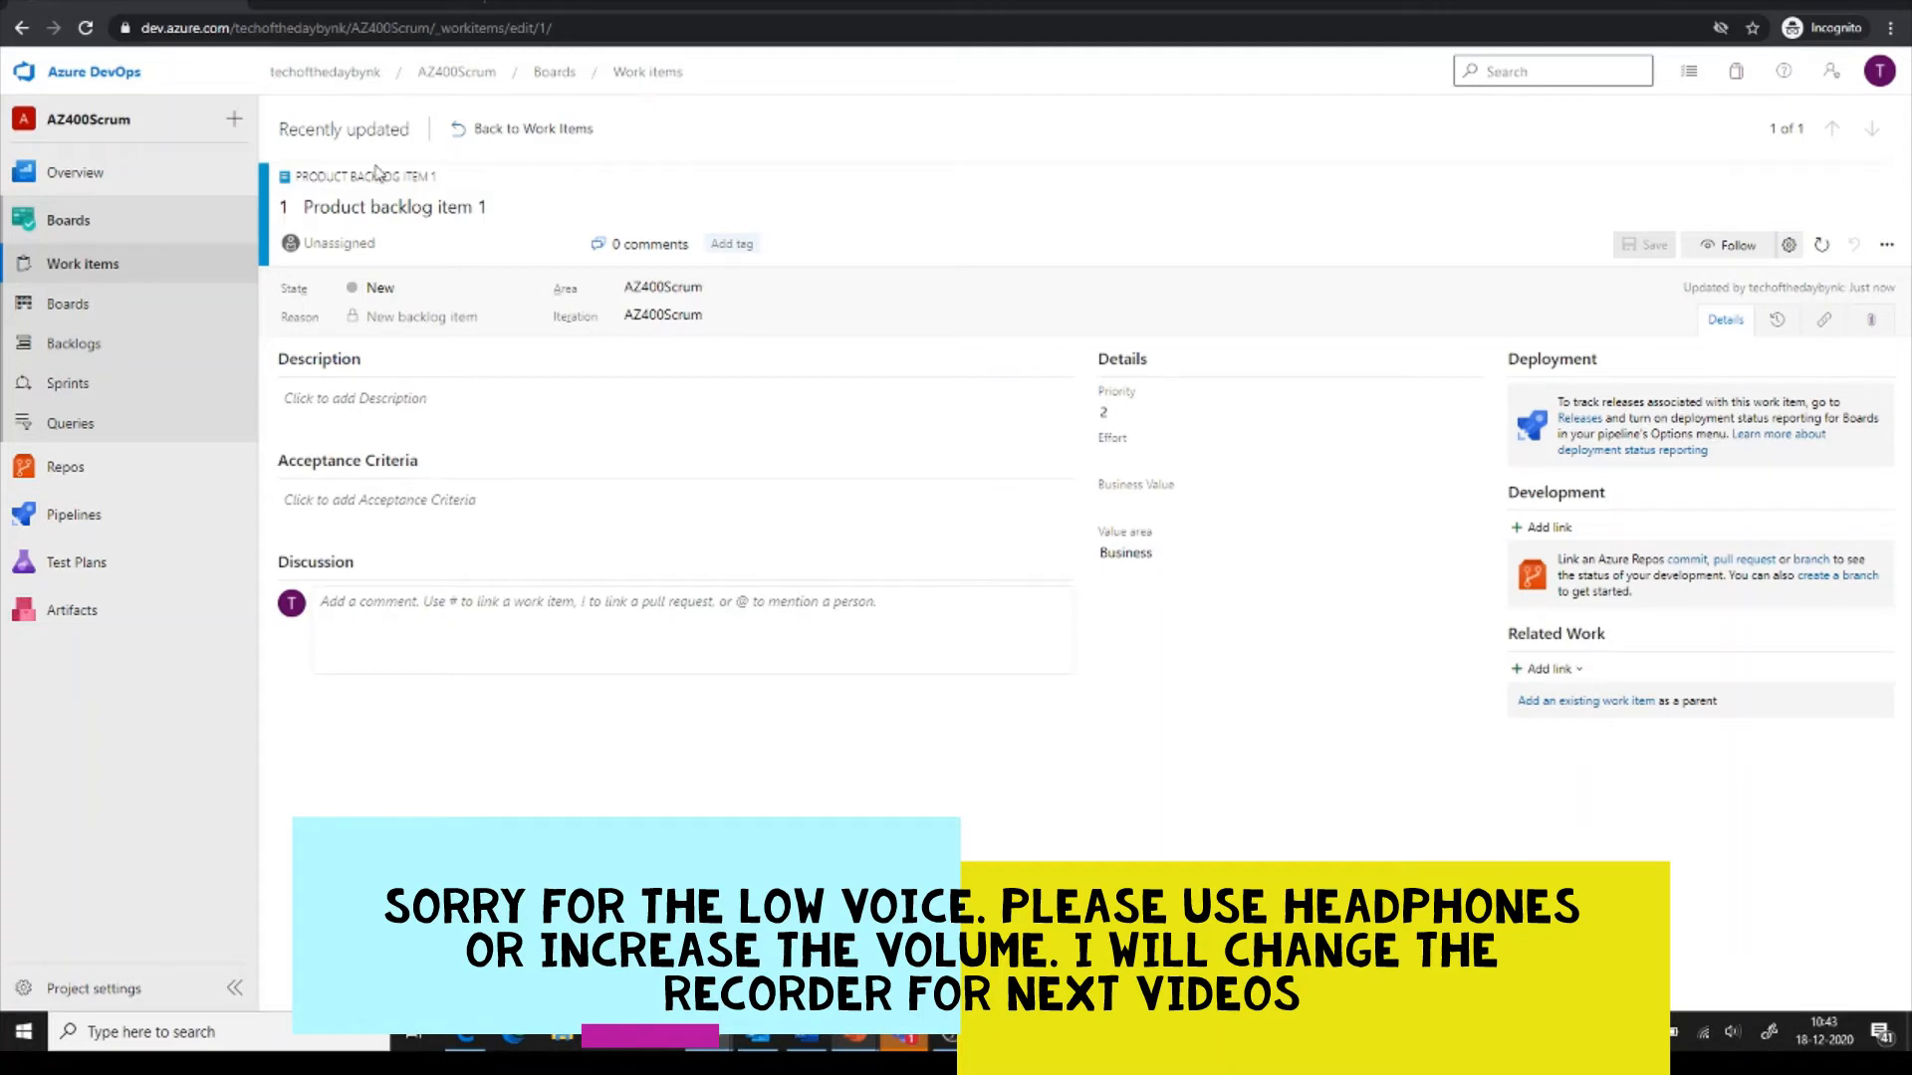
pyautogui.click(109, 273)
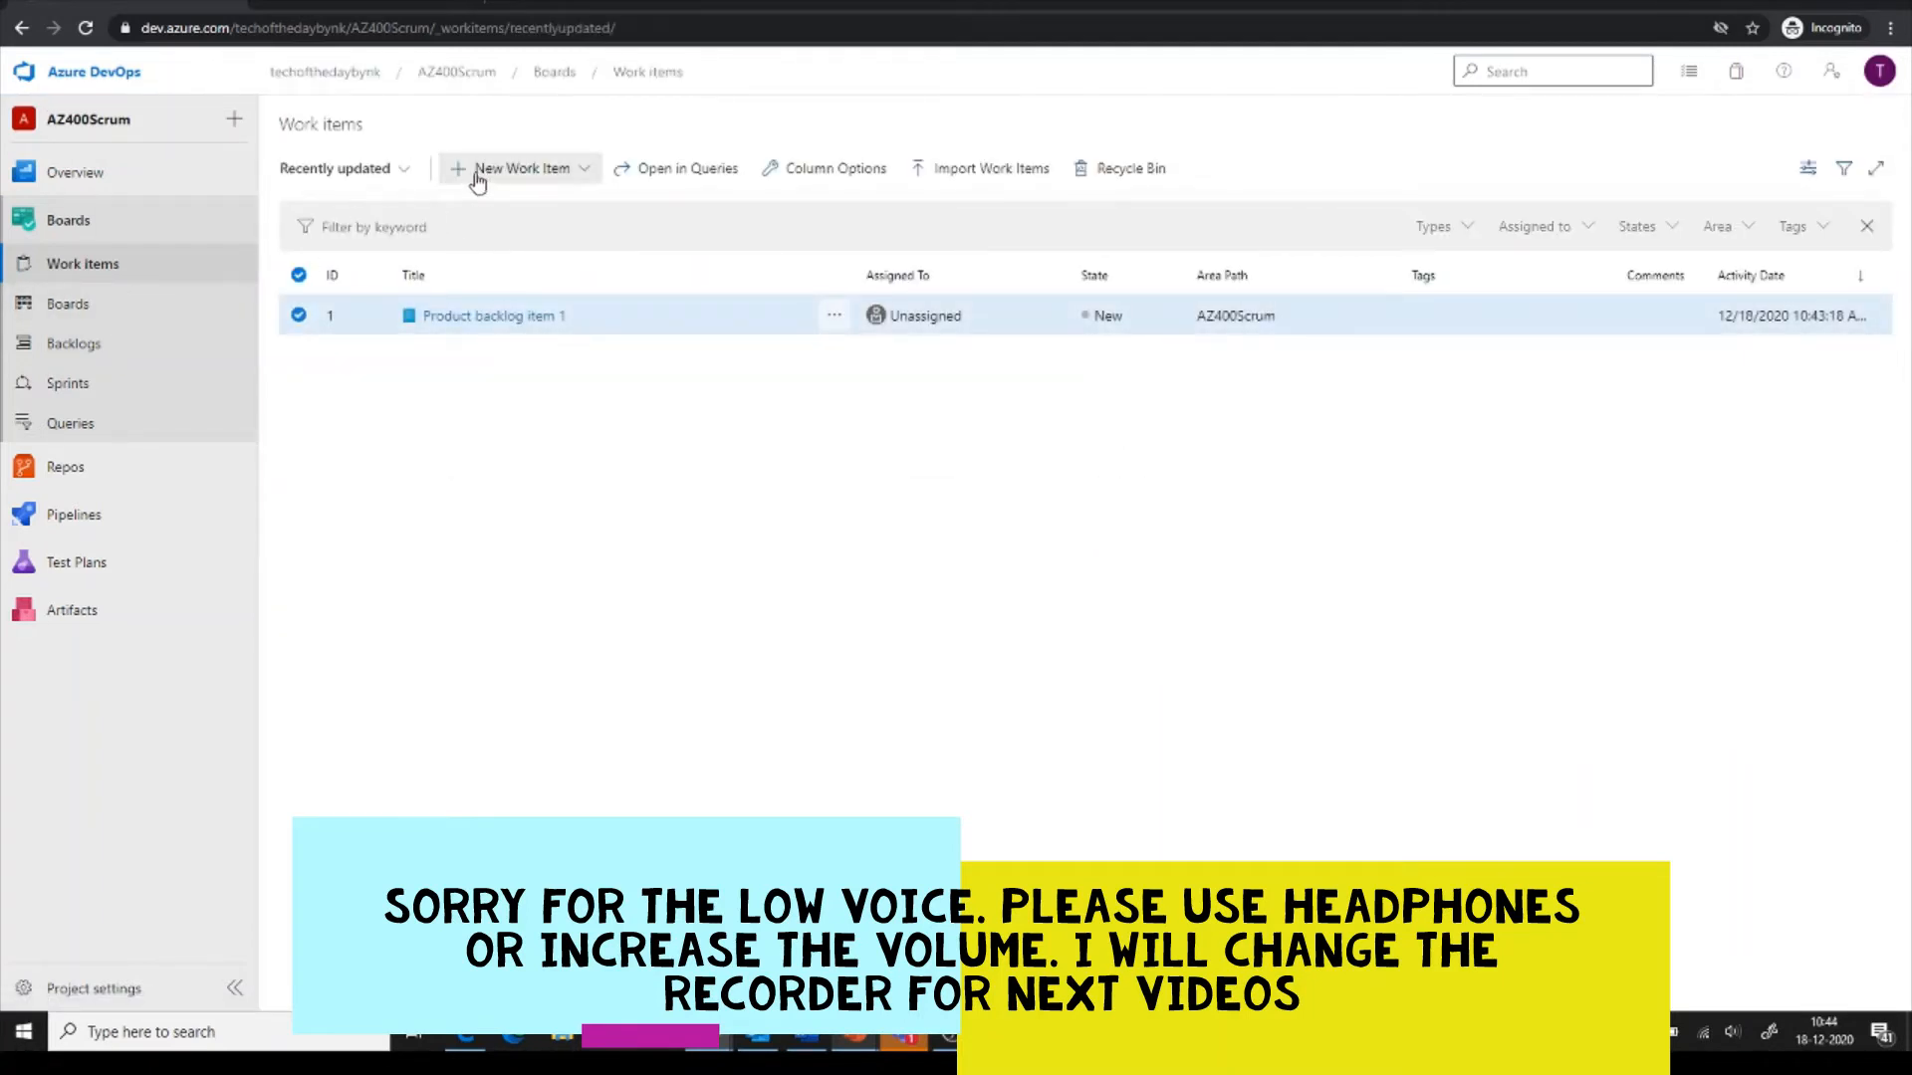
# Create and save another product backlog item titled "PBI2", then go back to the work items list.
pyautogui.click(478, 178)
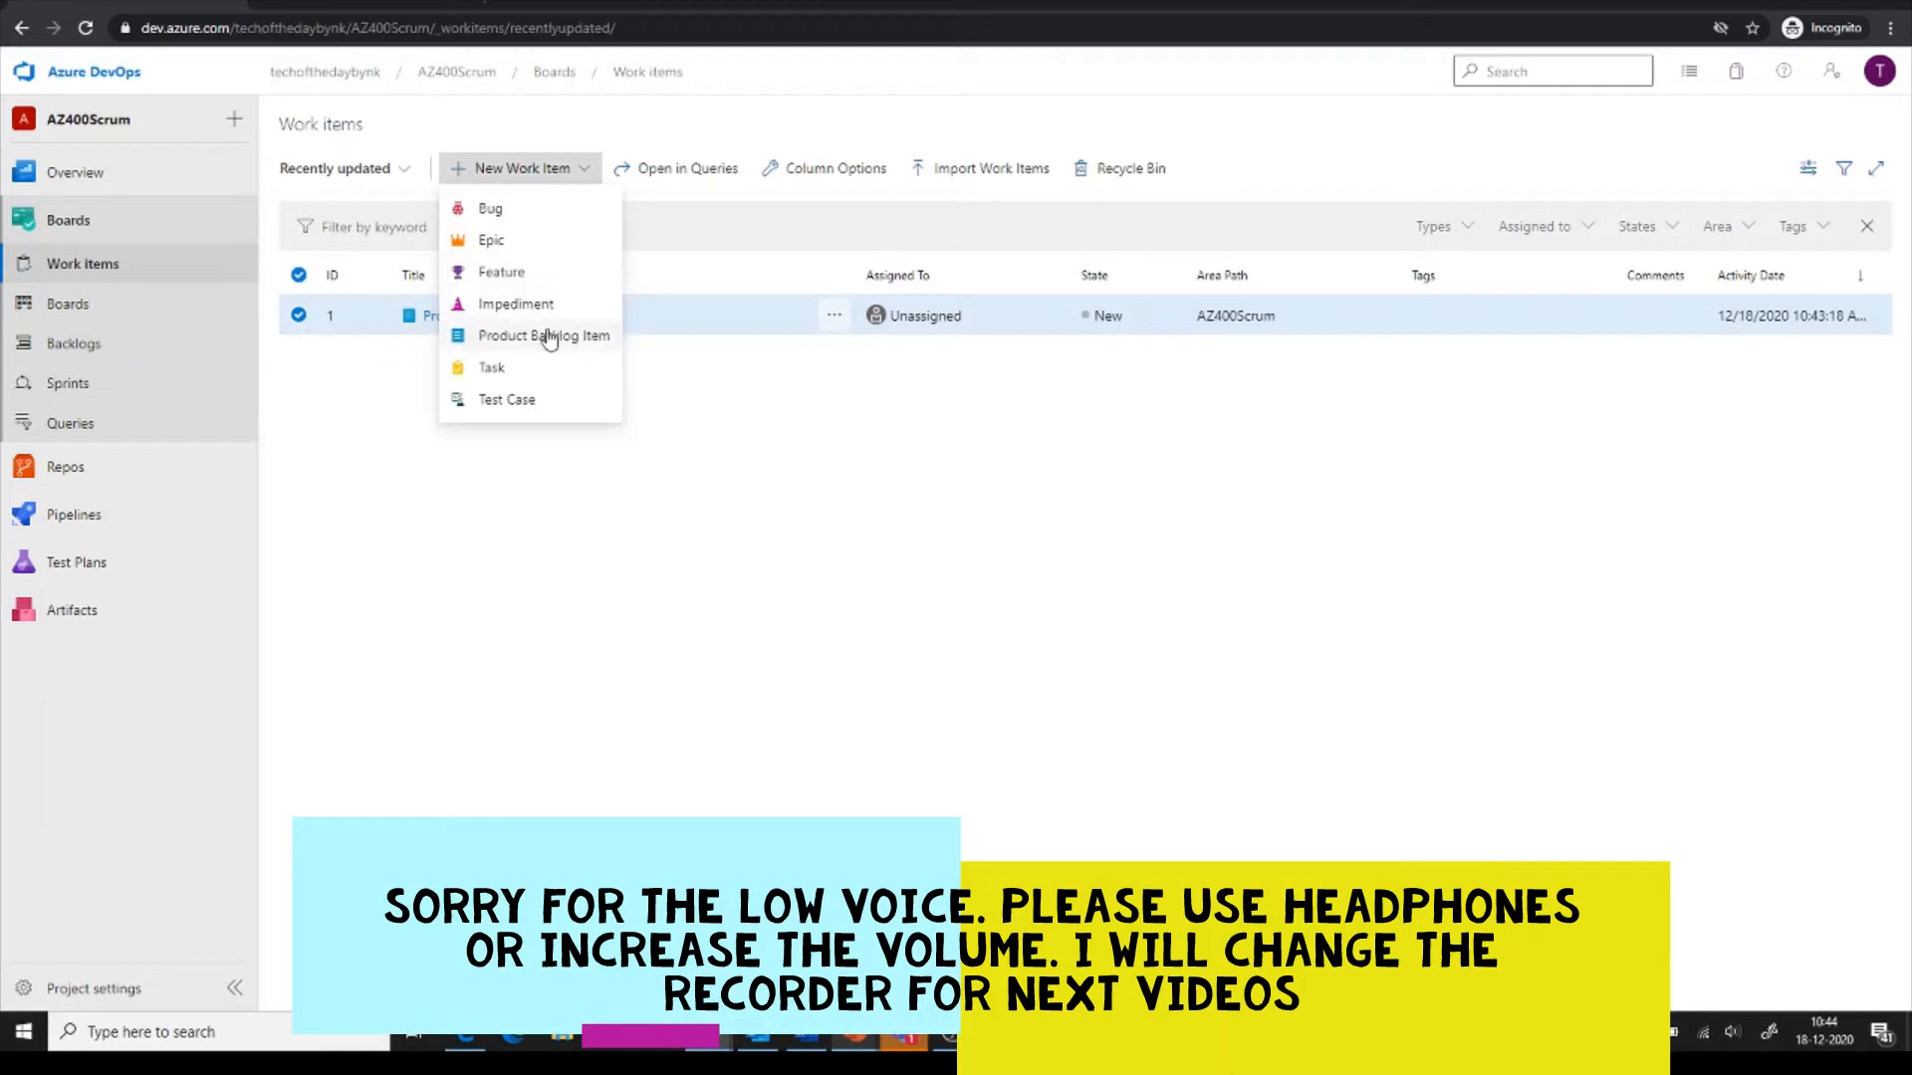
pyautogui.click(549, 337)
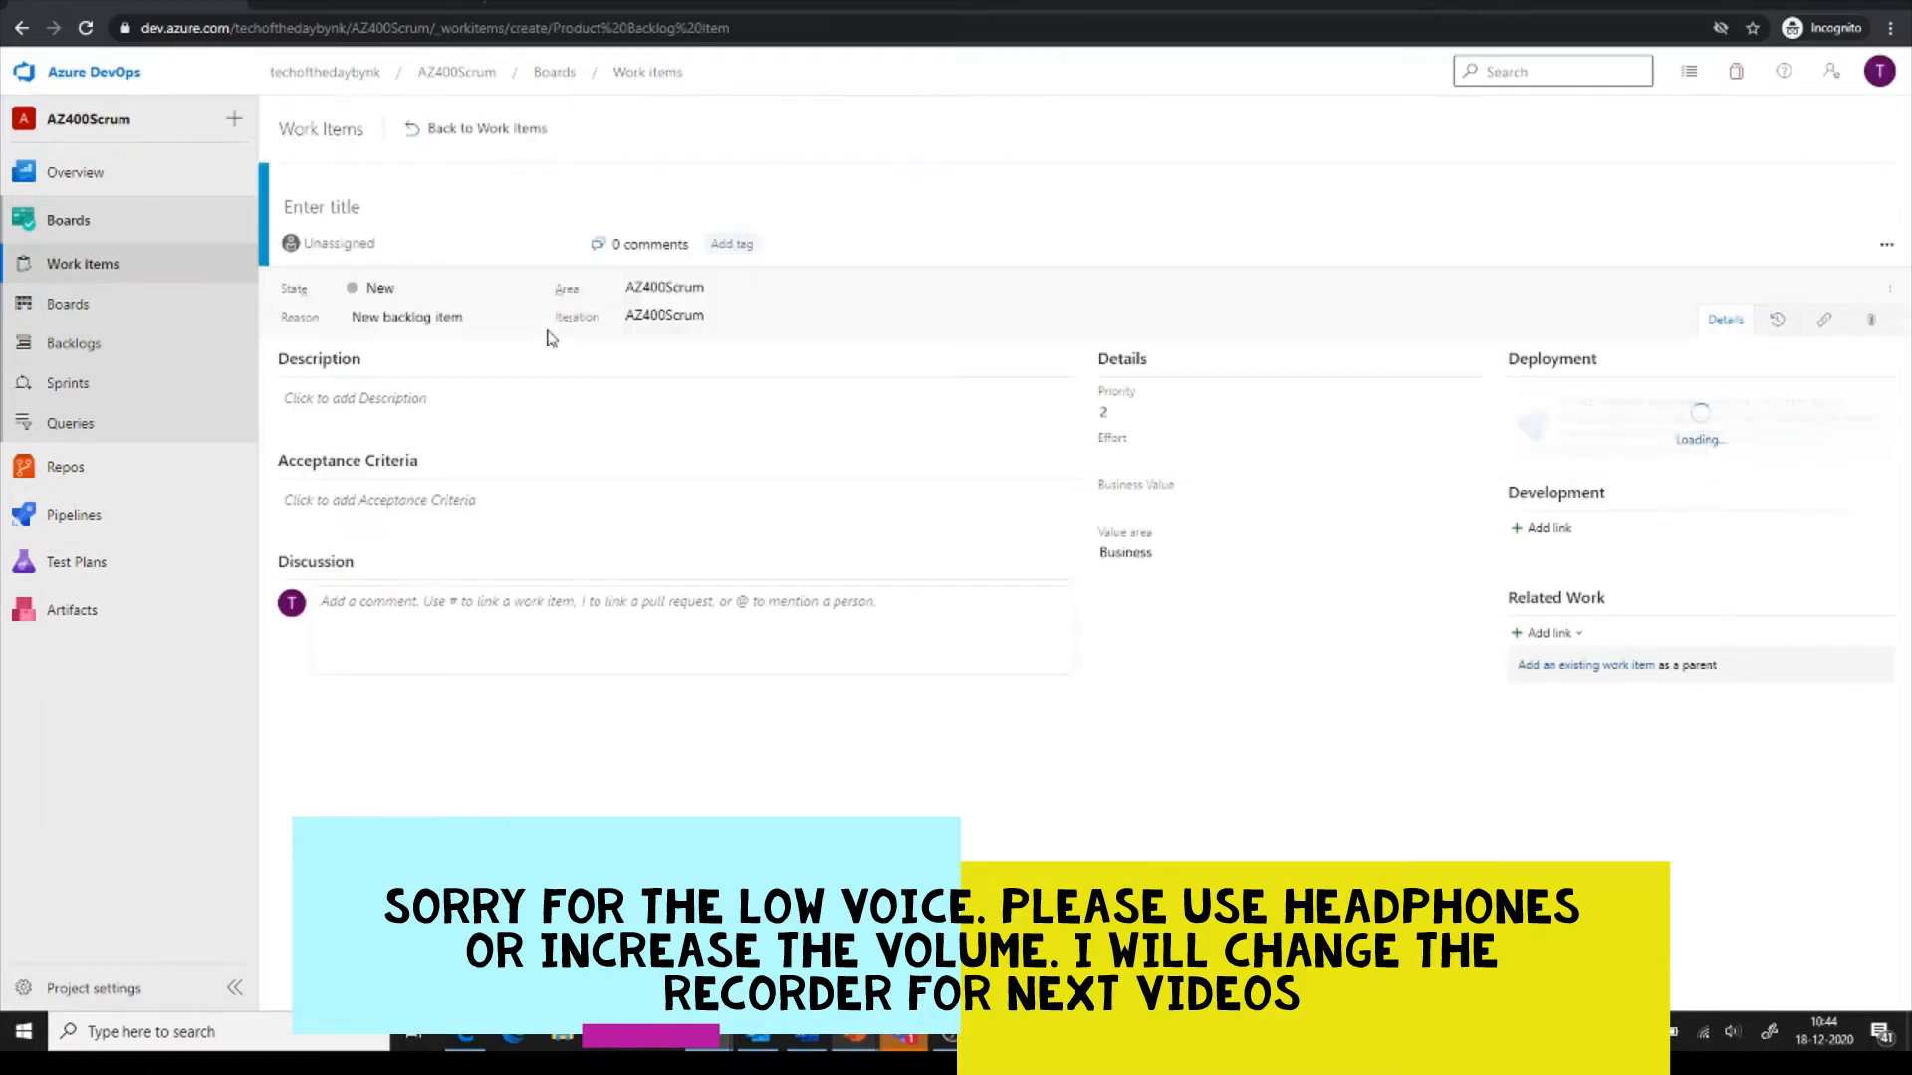
pyautogui.write('PBI2')
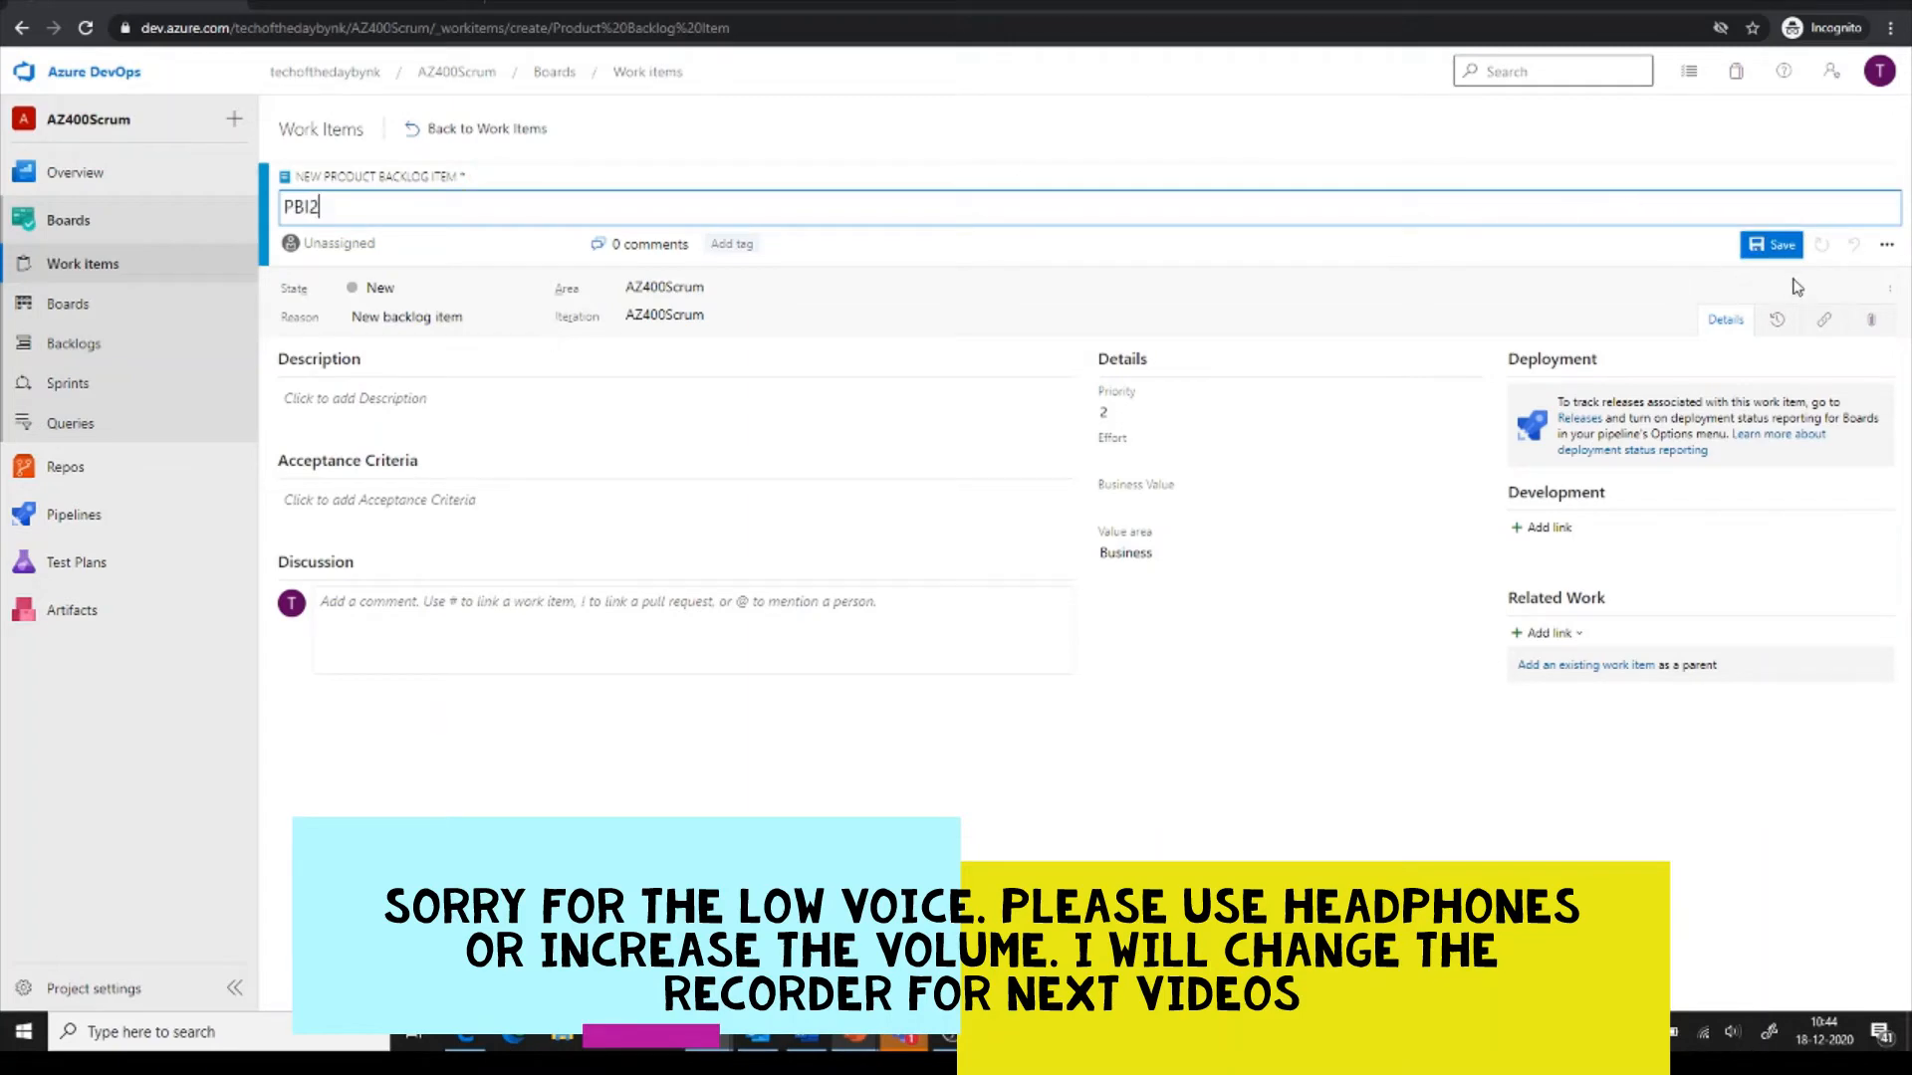
pyautogui.click(1774, 246)
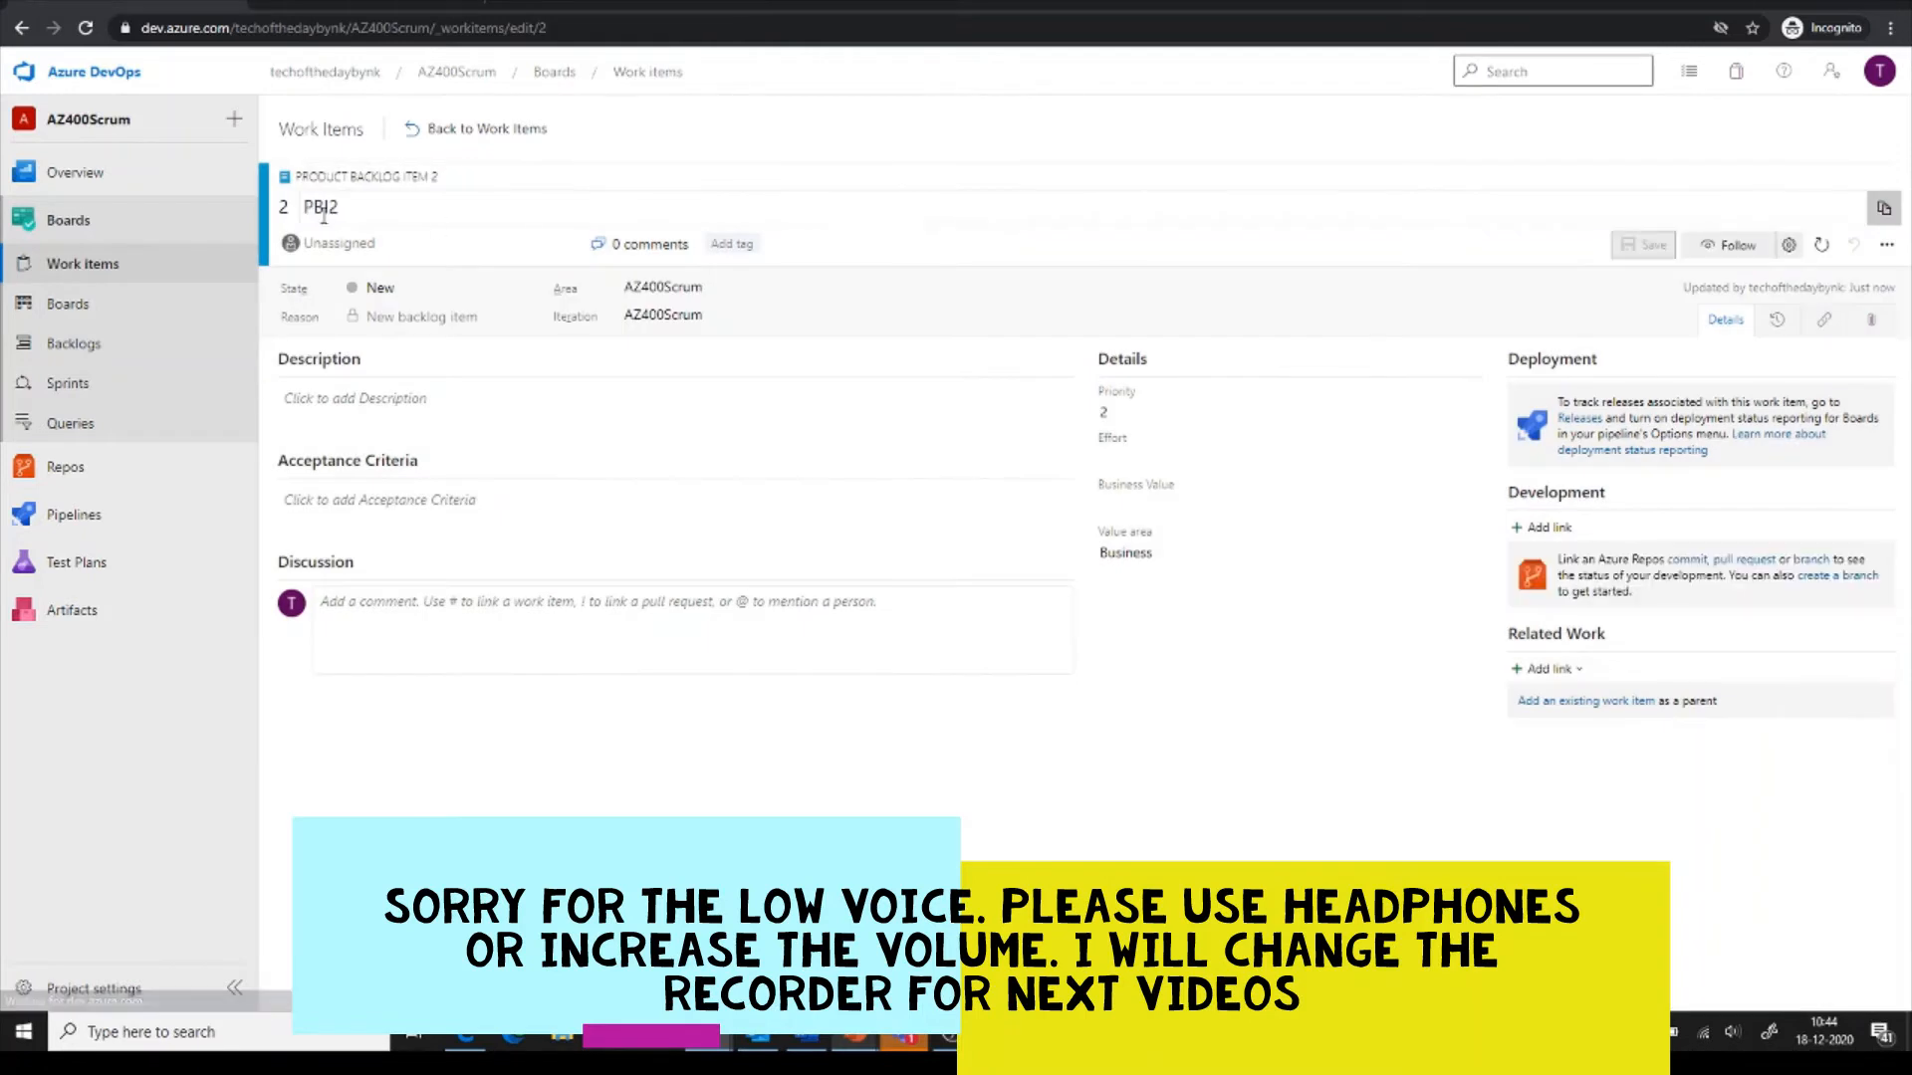
pyautogui.click(448, 137)
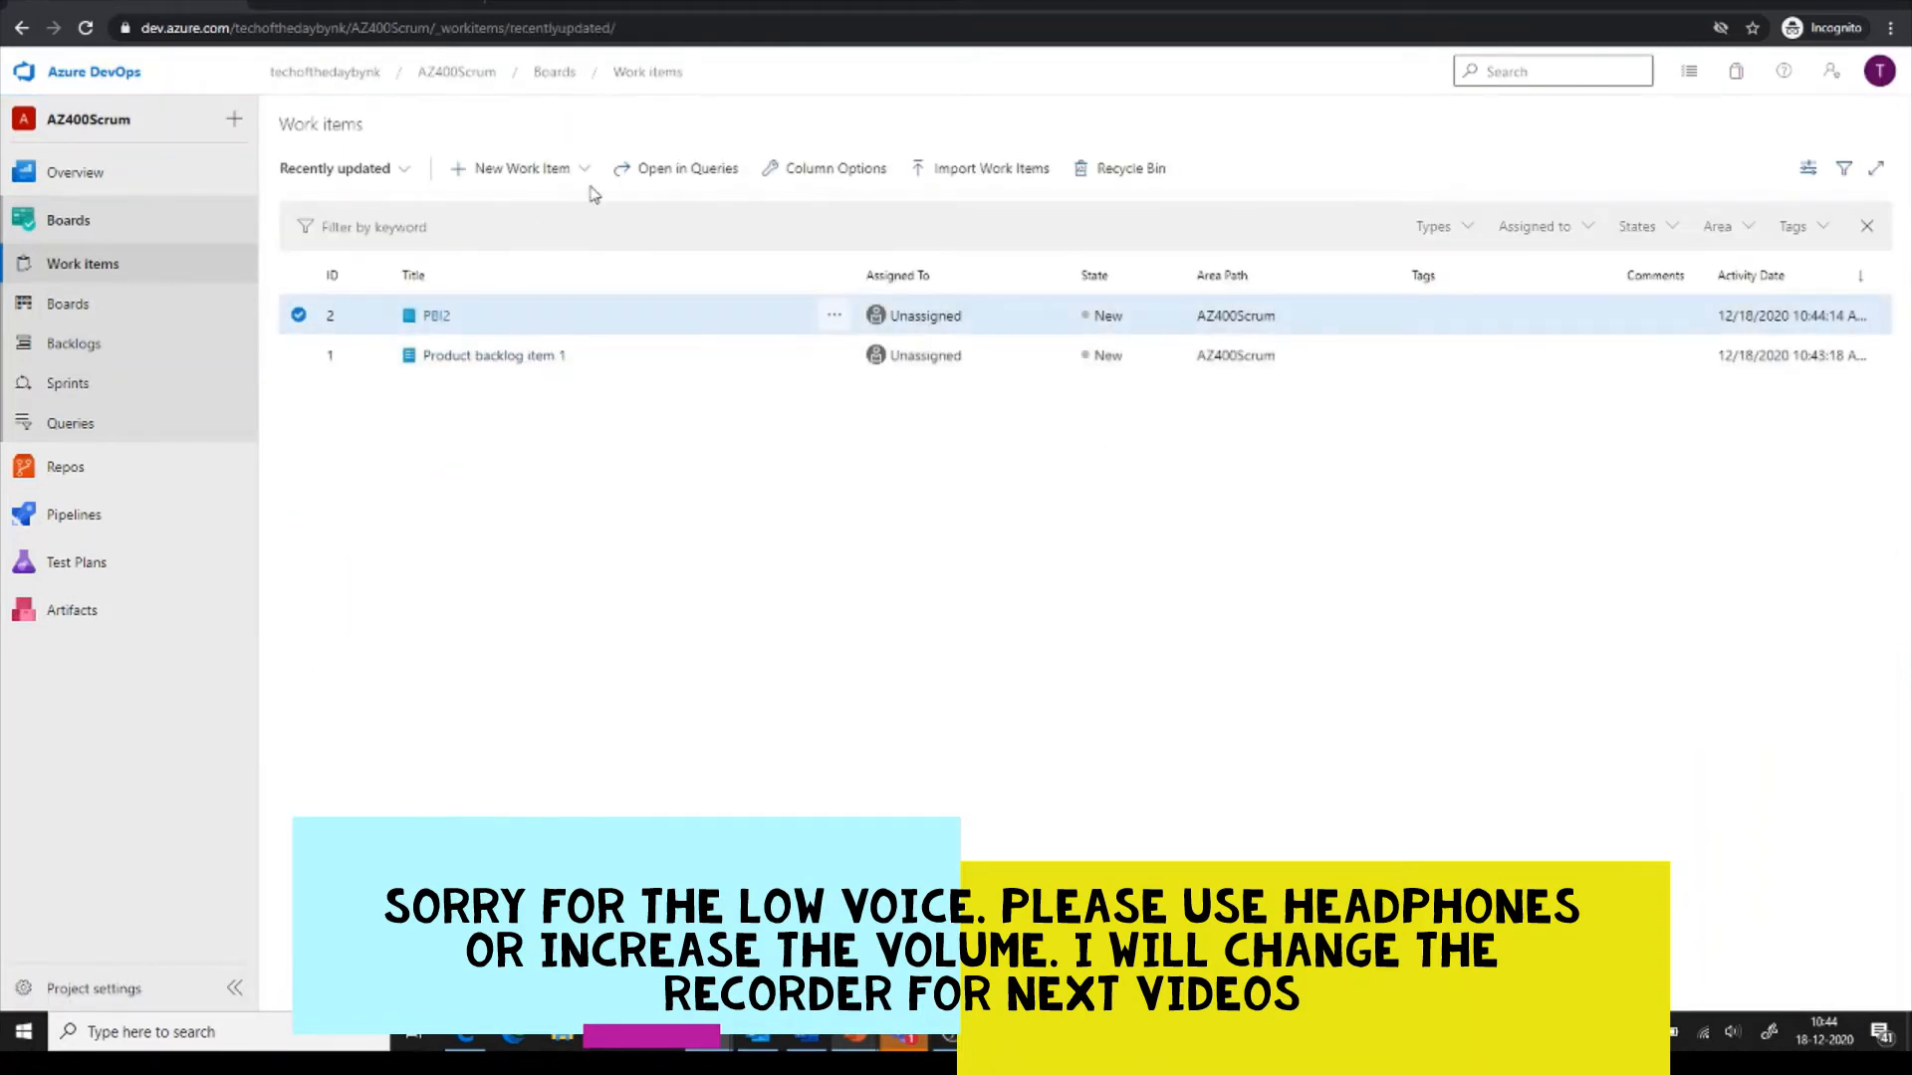
# Create a Bug work item titled "Bug1" and save it.
pyautogui.click(579, 169)
pyautogui.click(543, 206)
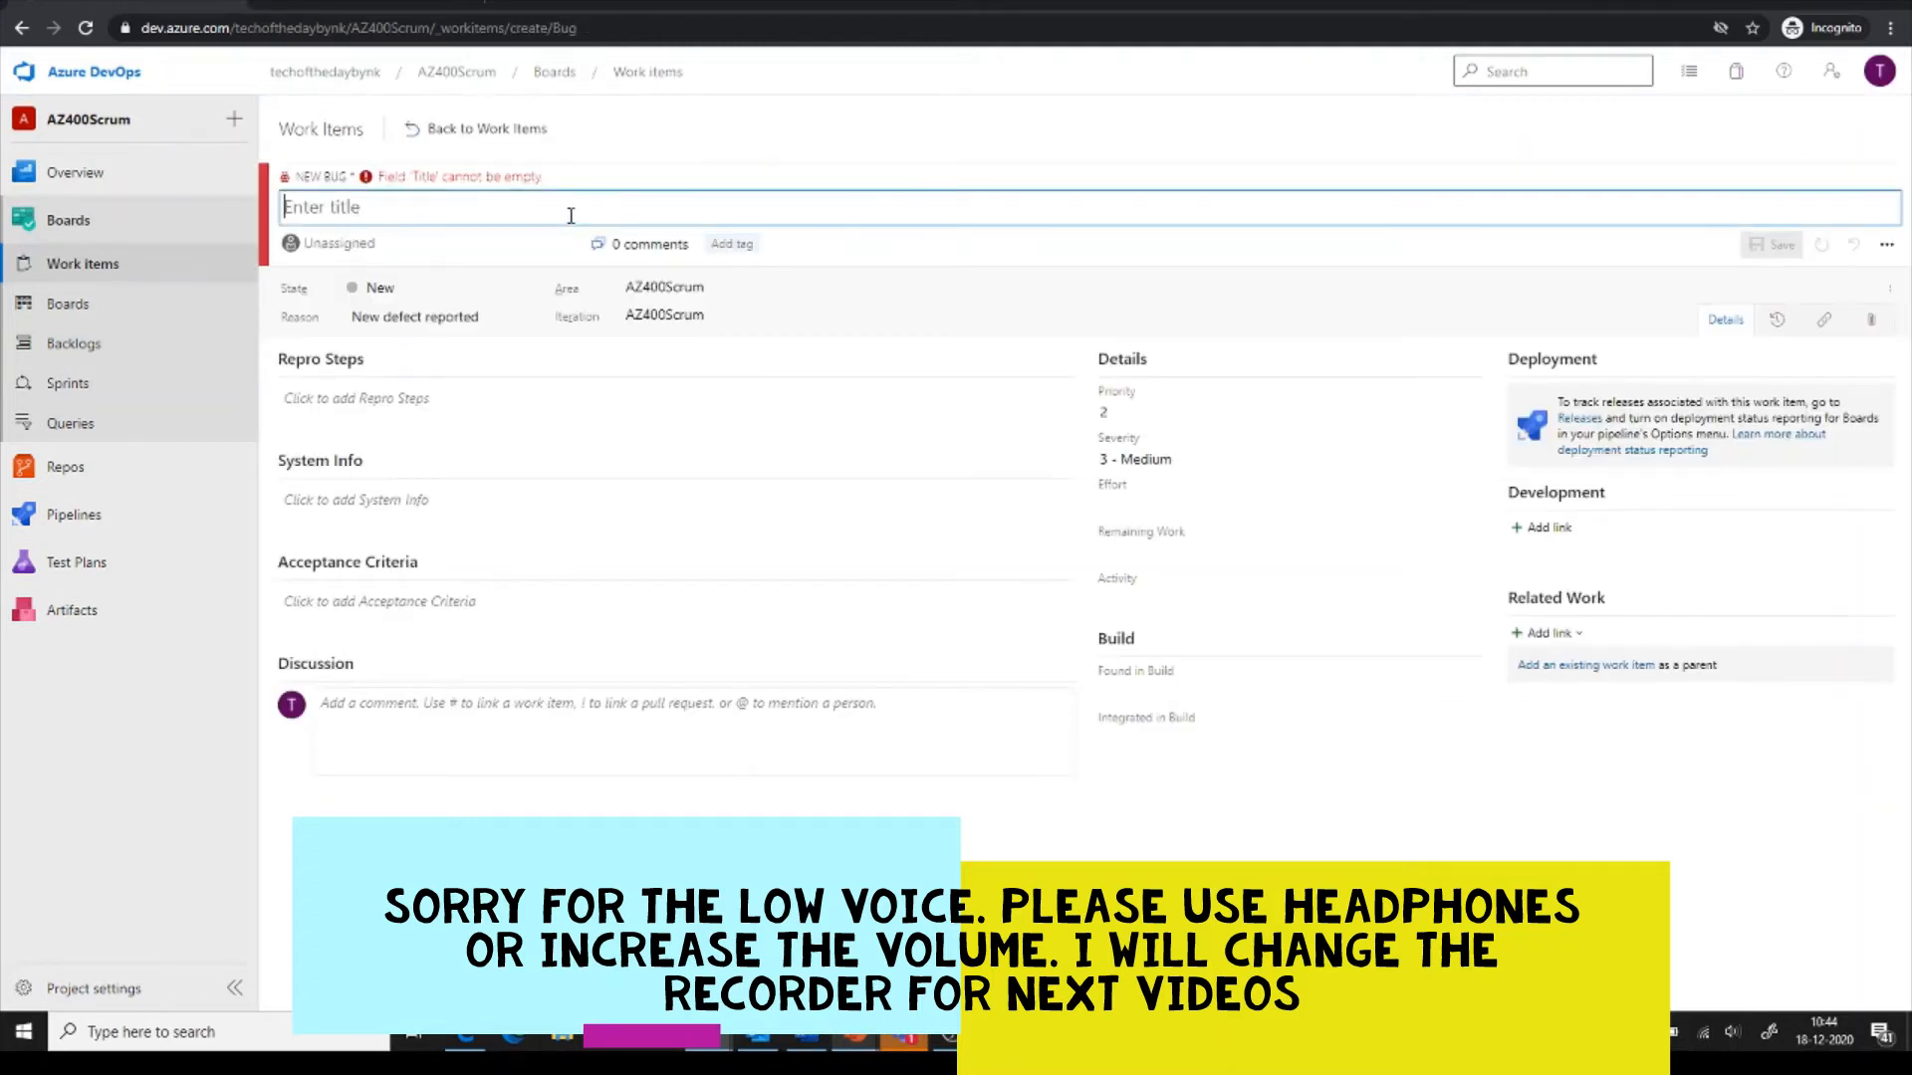
pyautogui.write('Bug1')
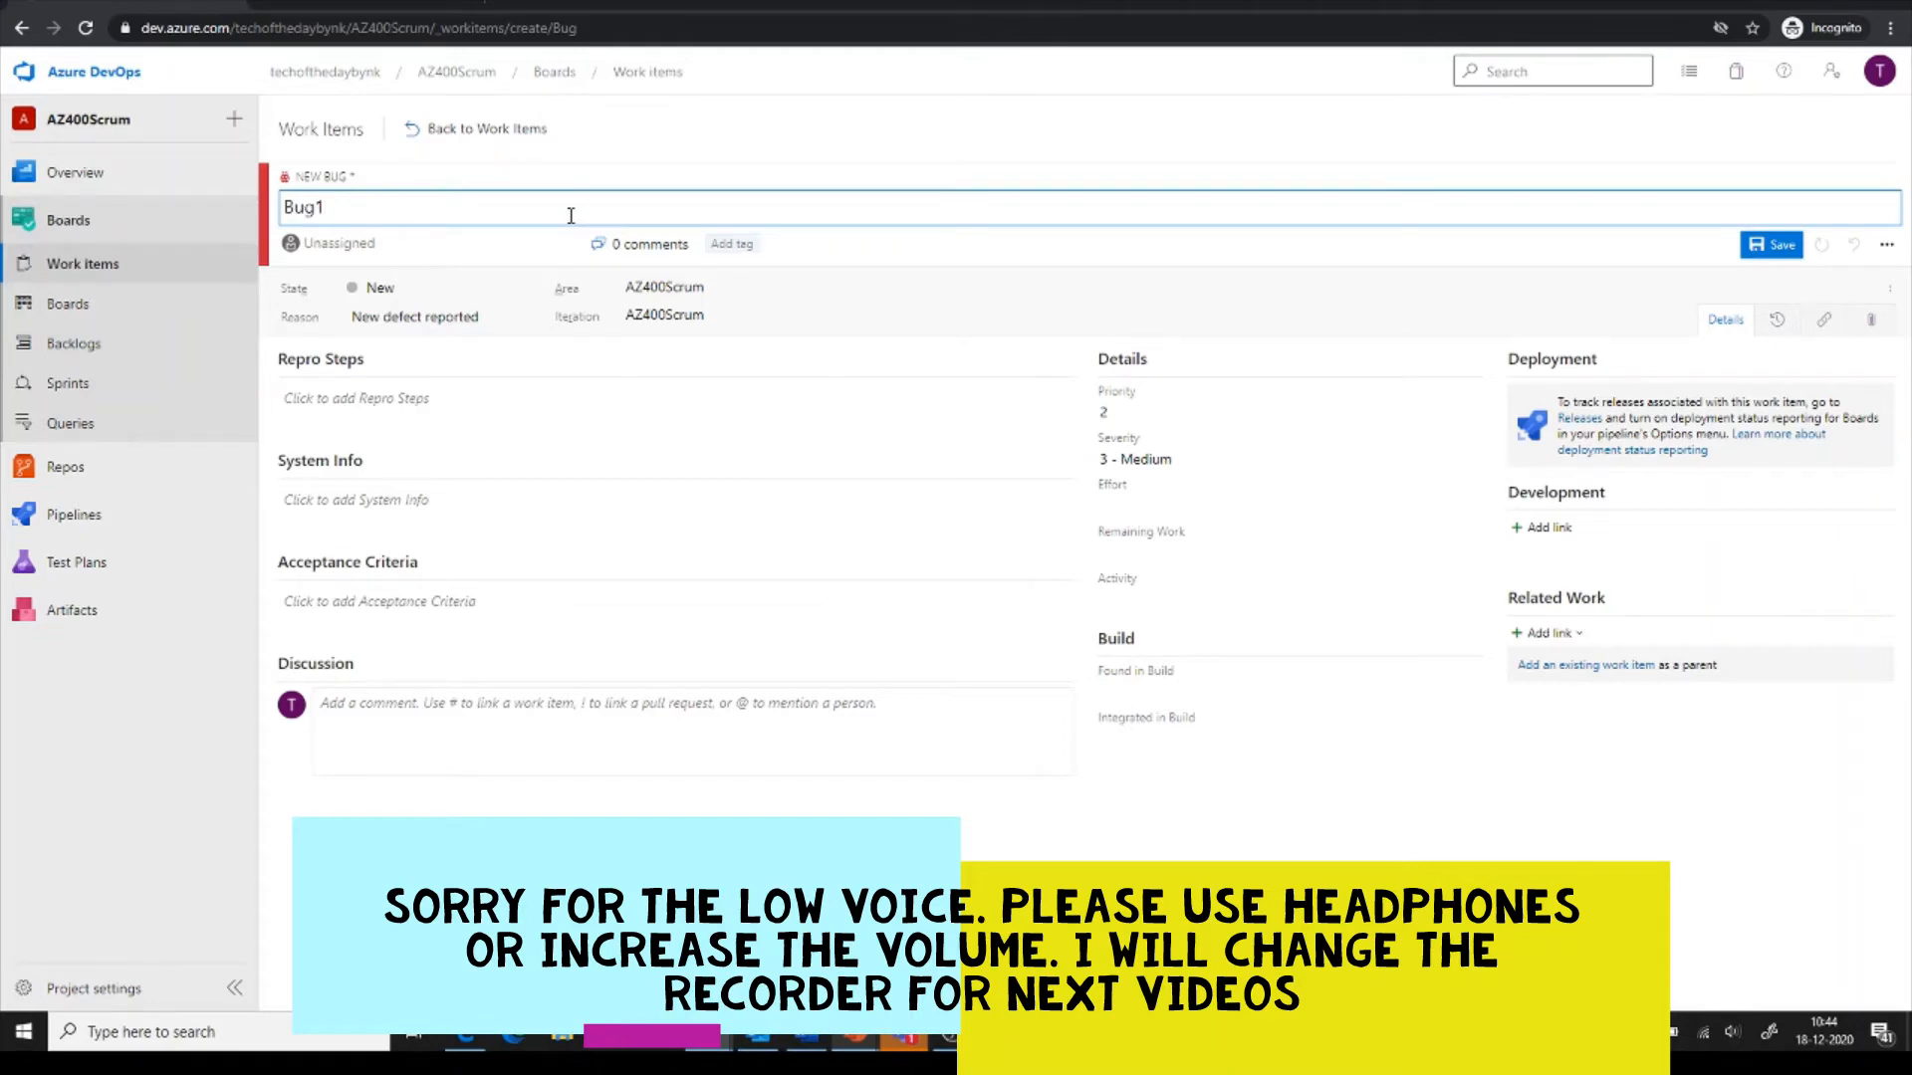
pyautogui.click(1772, 249)
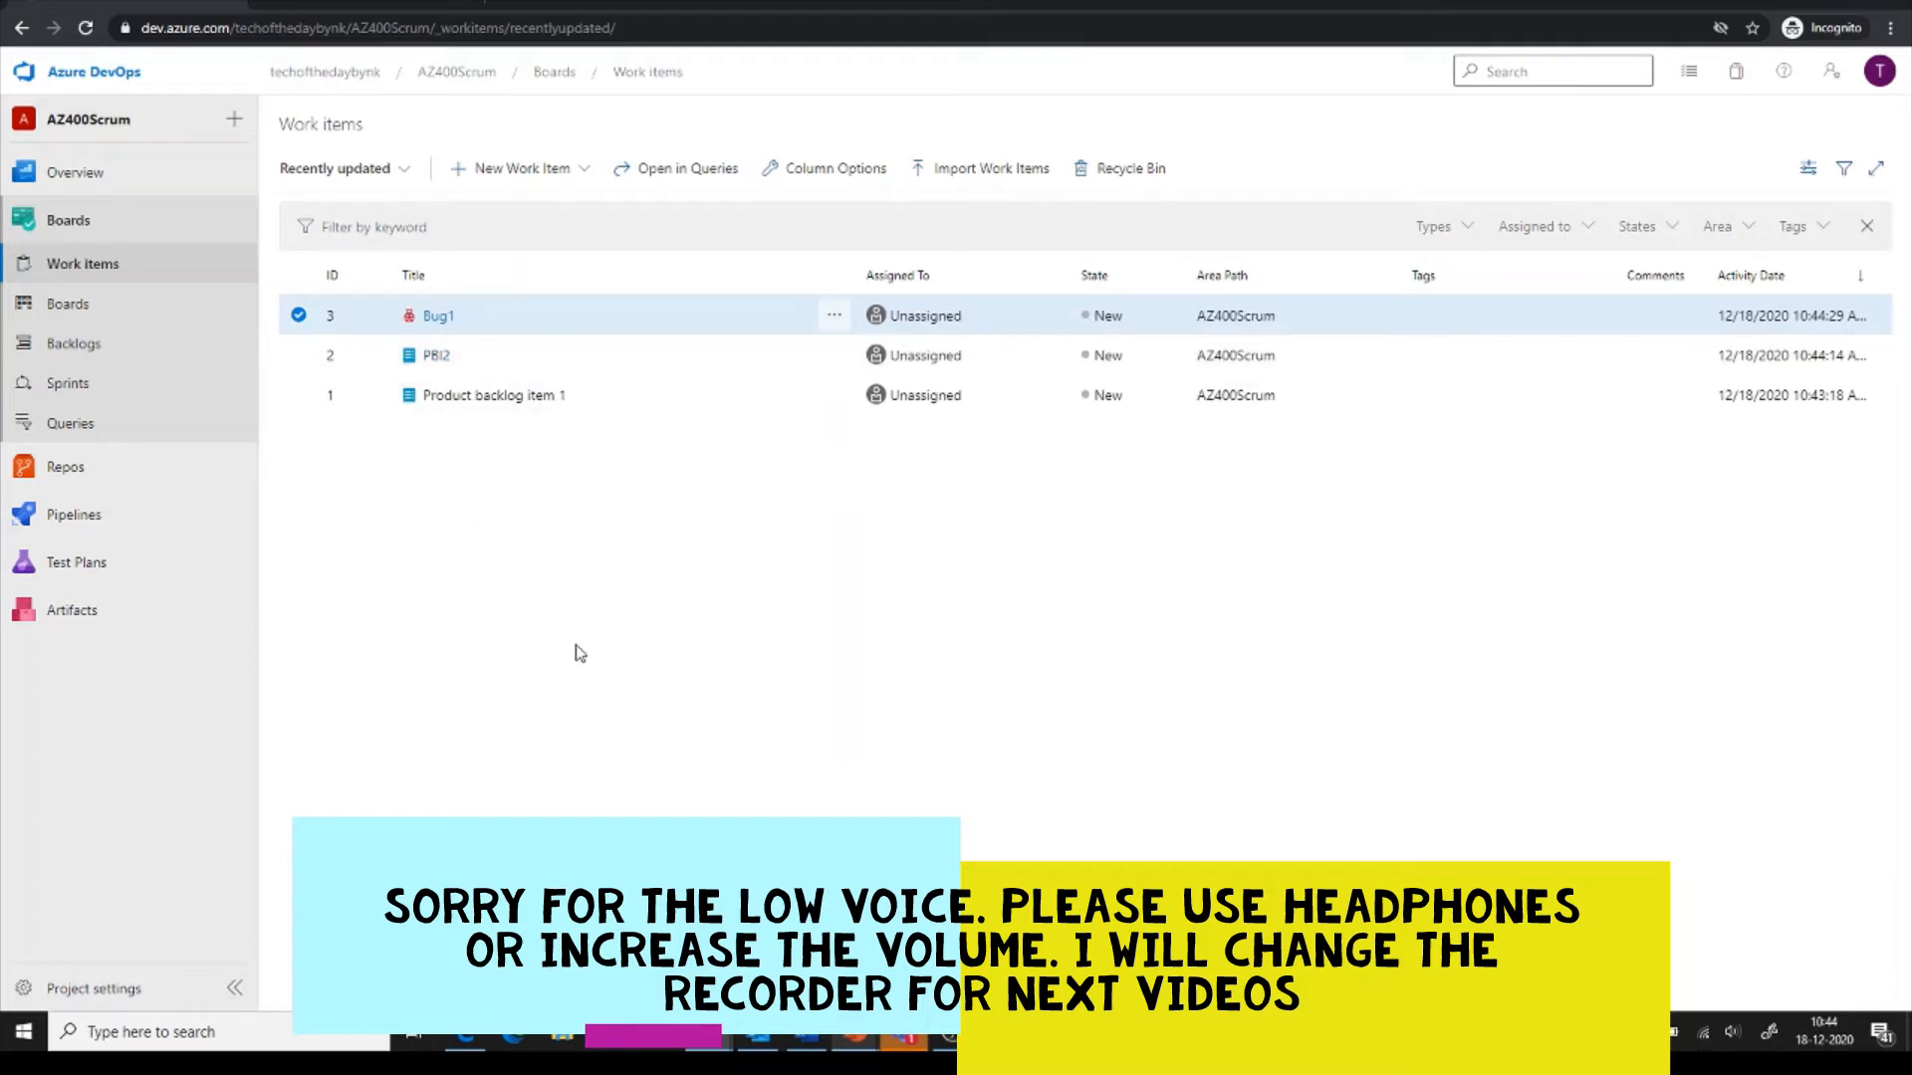
# Enter "As a user i want see the product backlog feature 1 in the product" in Product backlog item 1's acceptance criteria.
pyautogui.click(479, 398)
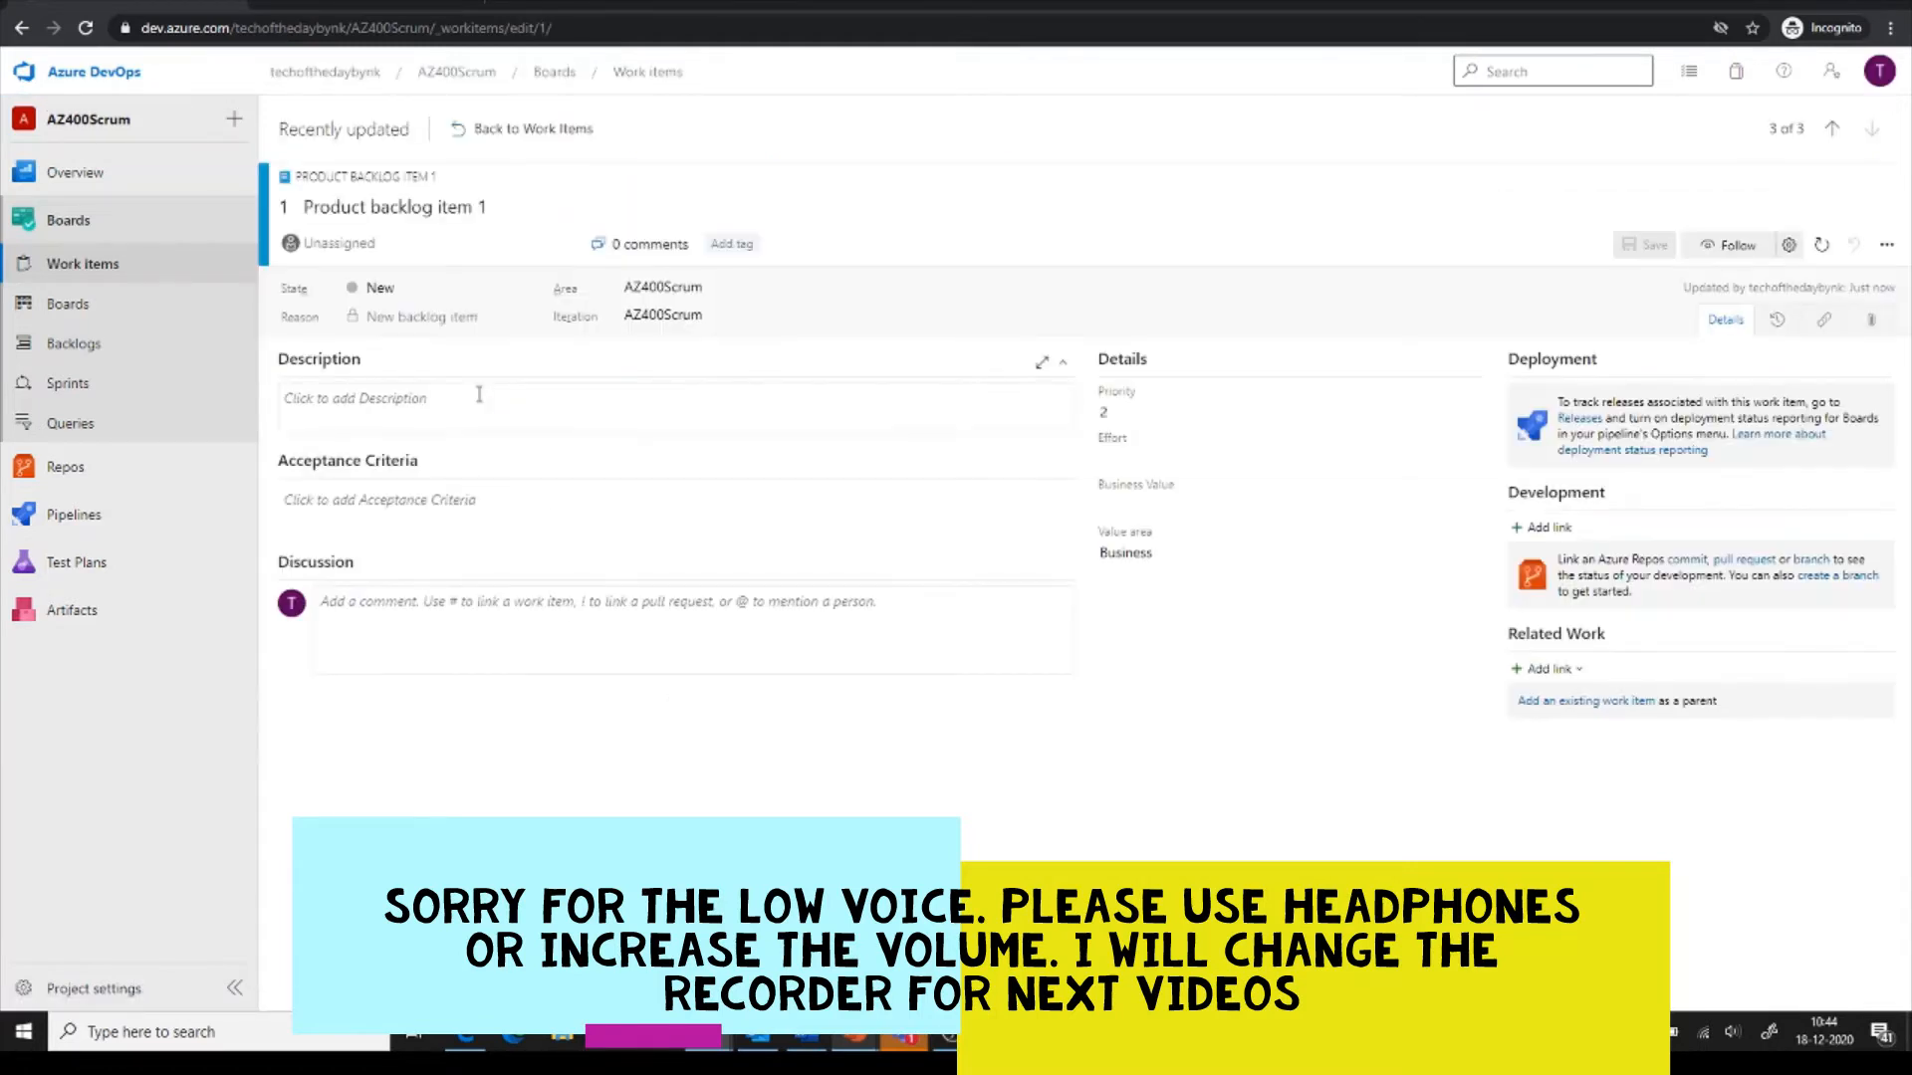
pyautogui.click(441, 505)
pyautogui.write('As')
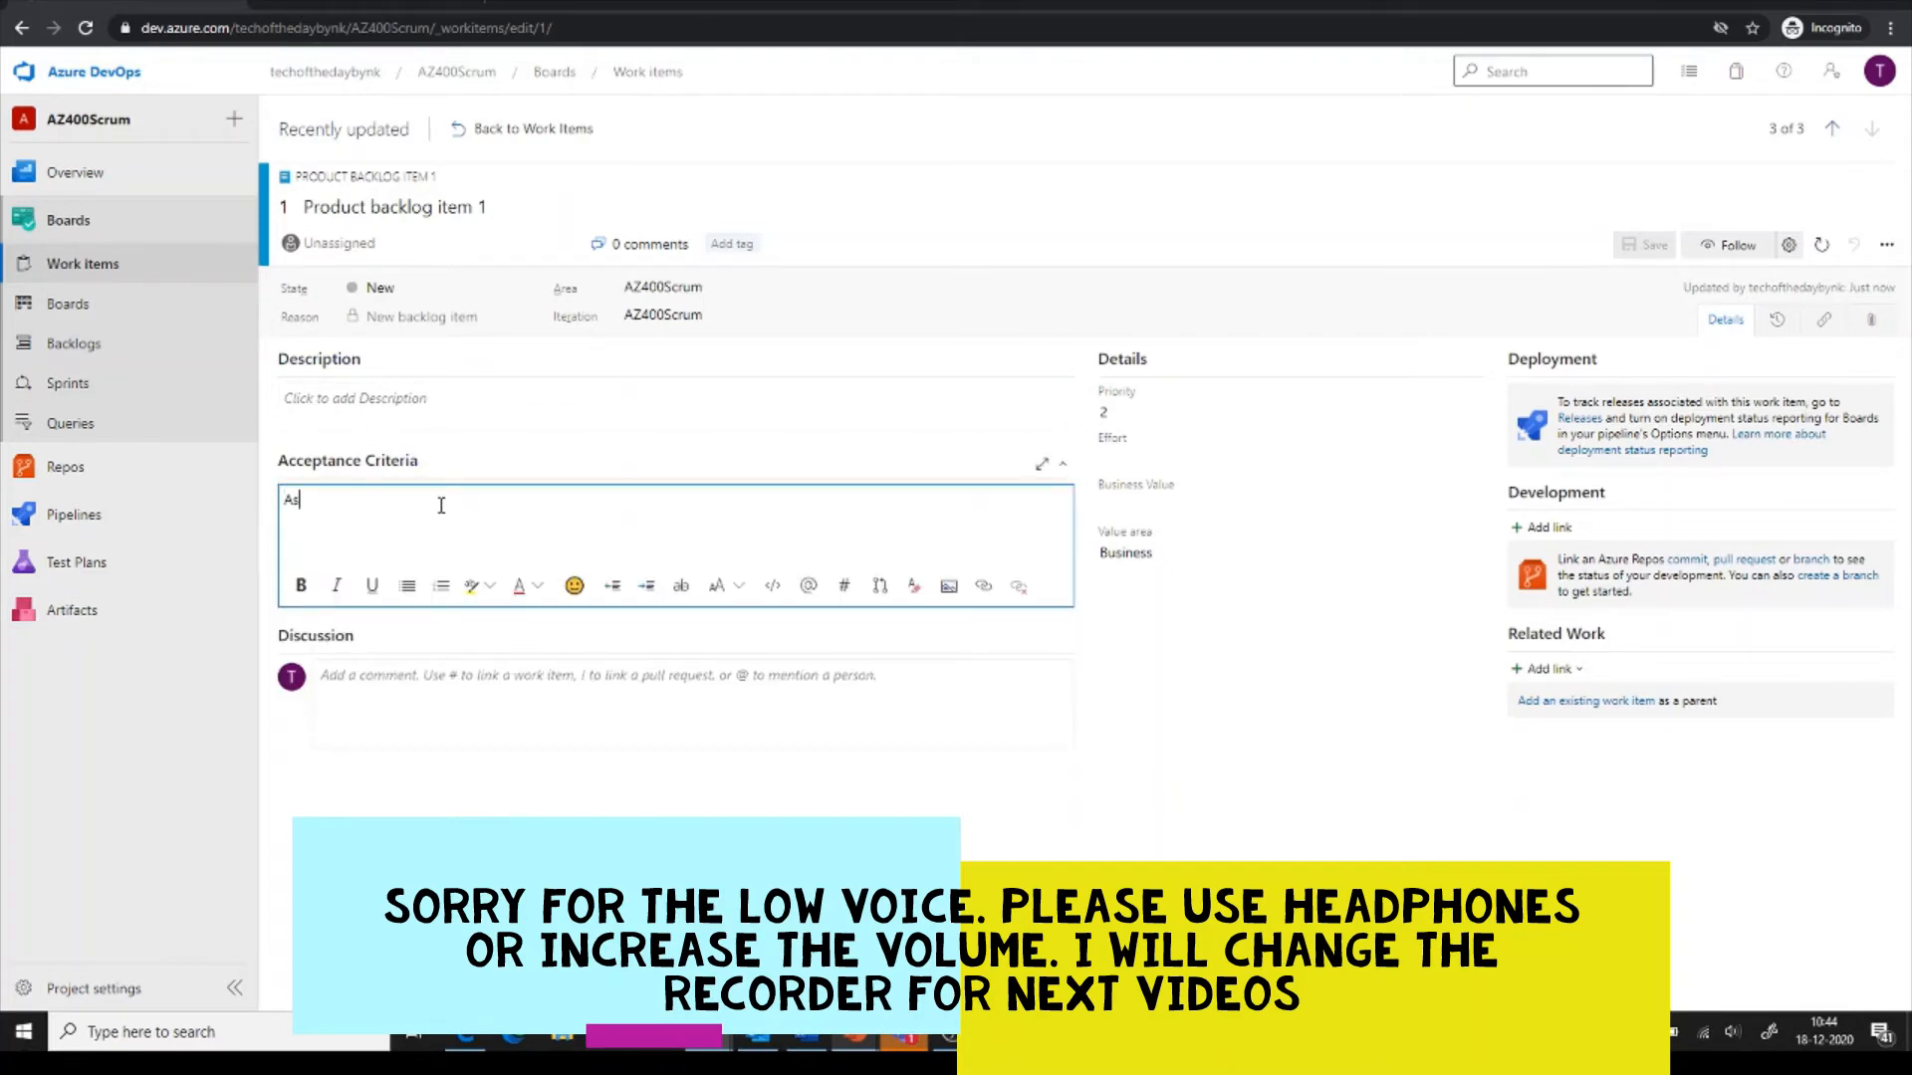
pyautogui.write(' a user i ')
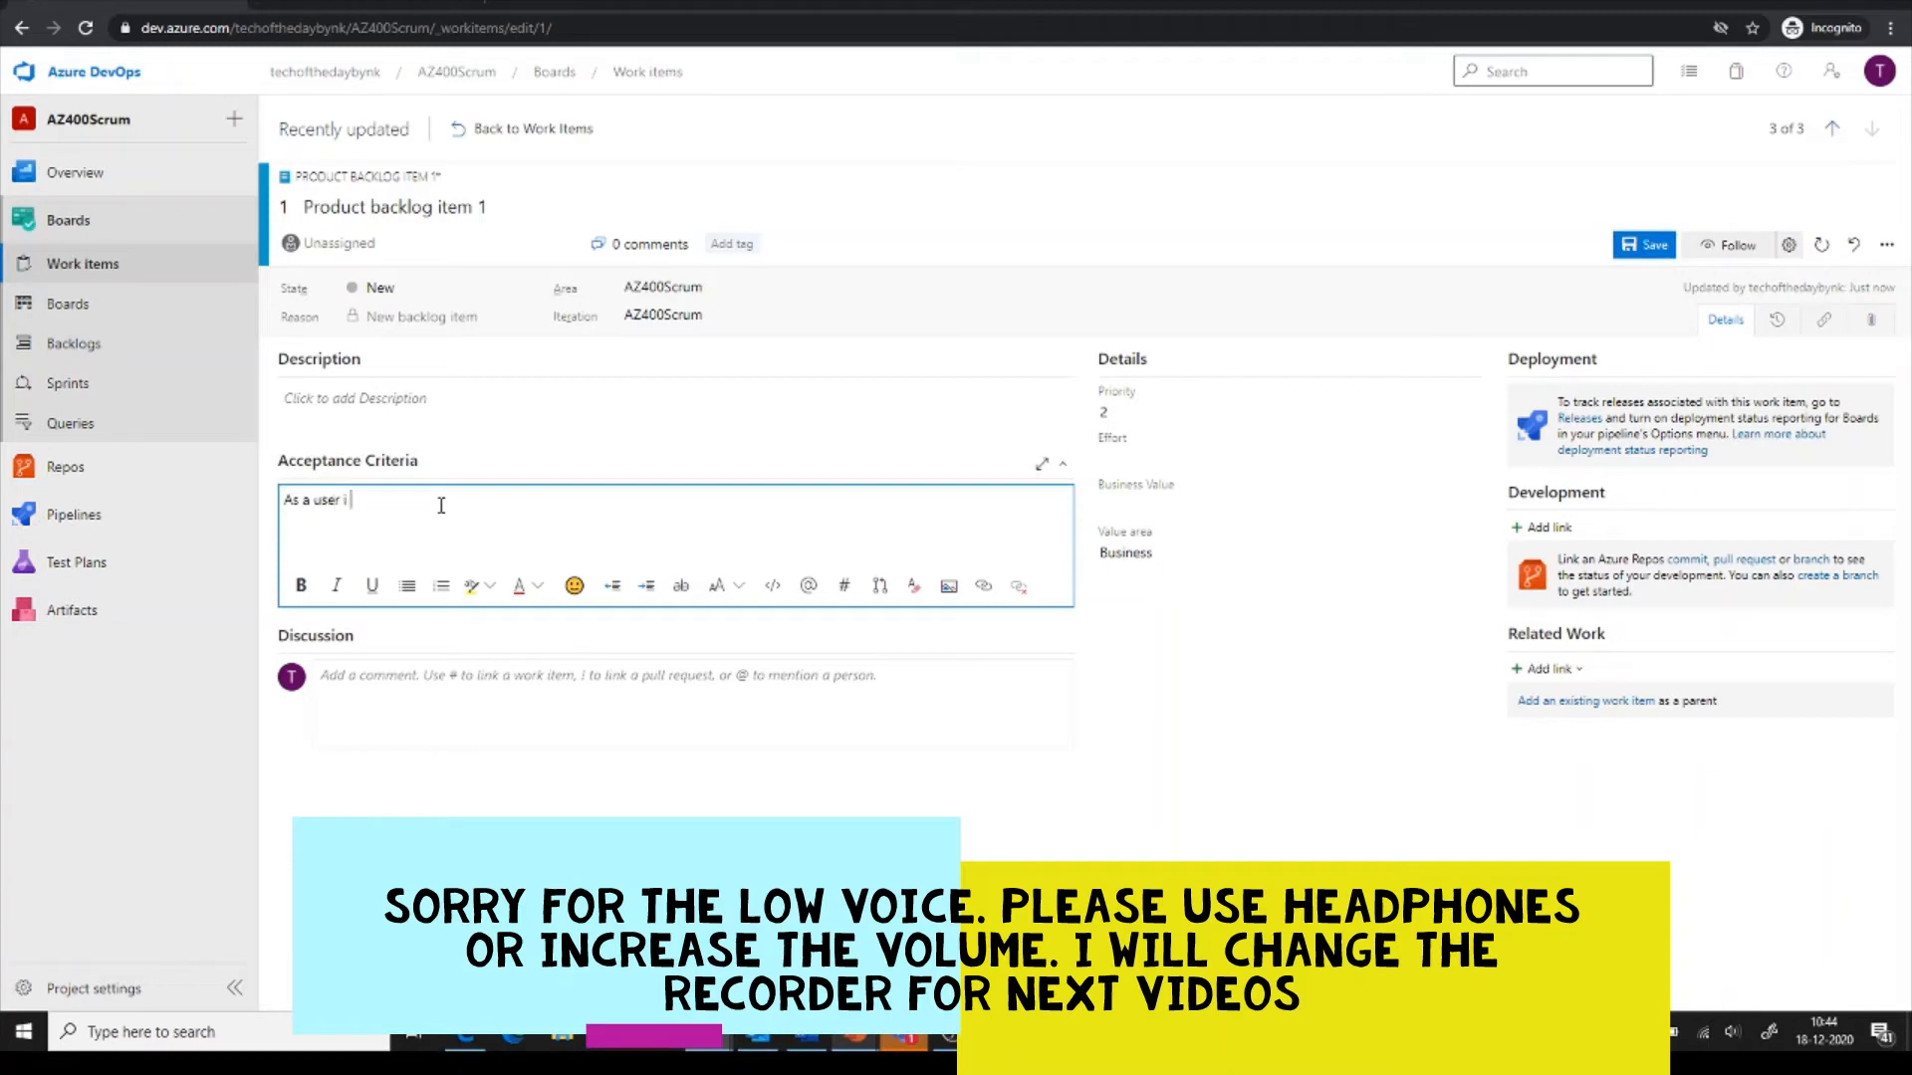
pyautogui.write('want see the product backlog feature 1 in the ')
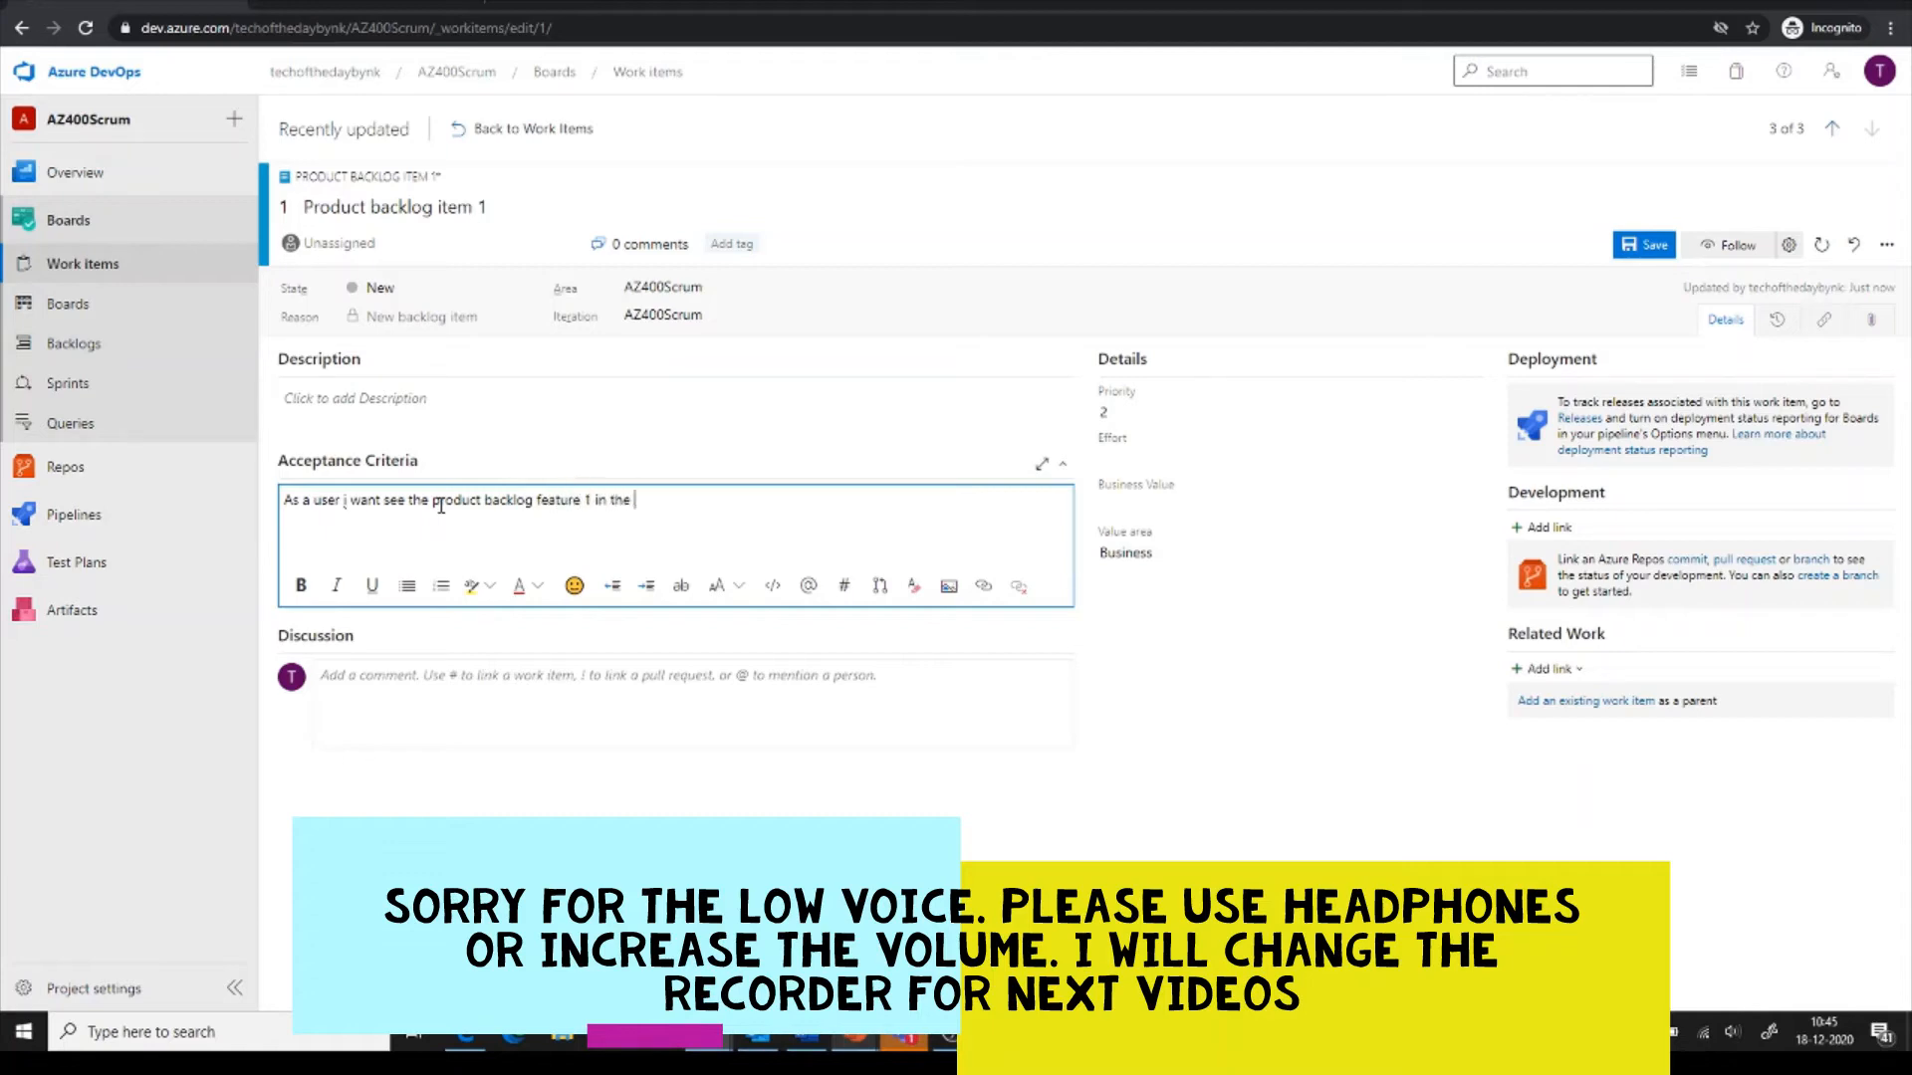
pyautogui.write('product ')
pyautogui.write('test')
pyautogui.press('BackSpace')
pyautogui.press('BackSpace')
pyautogui.press('BackSpace')
# Add the lines "Acceptance criteria 1" and "AC2" to the acceptance criteria, save the item, and return to the work items list.
pyautogui.write('Acceptance c')
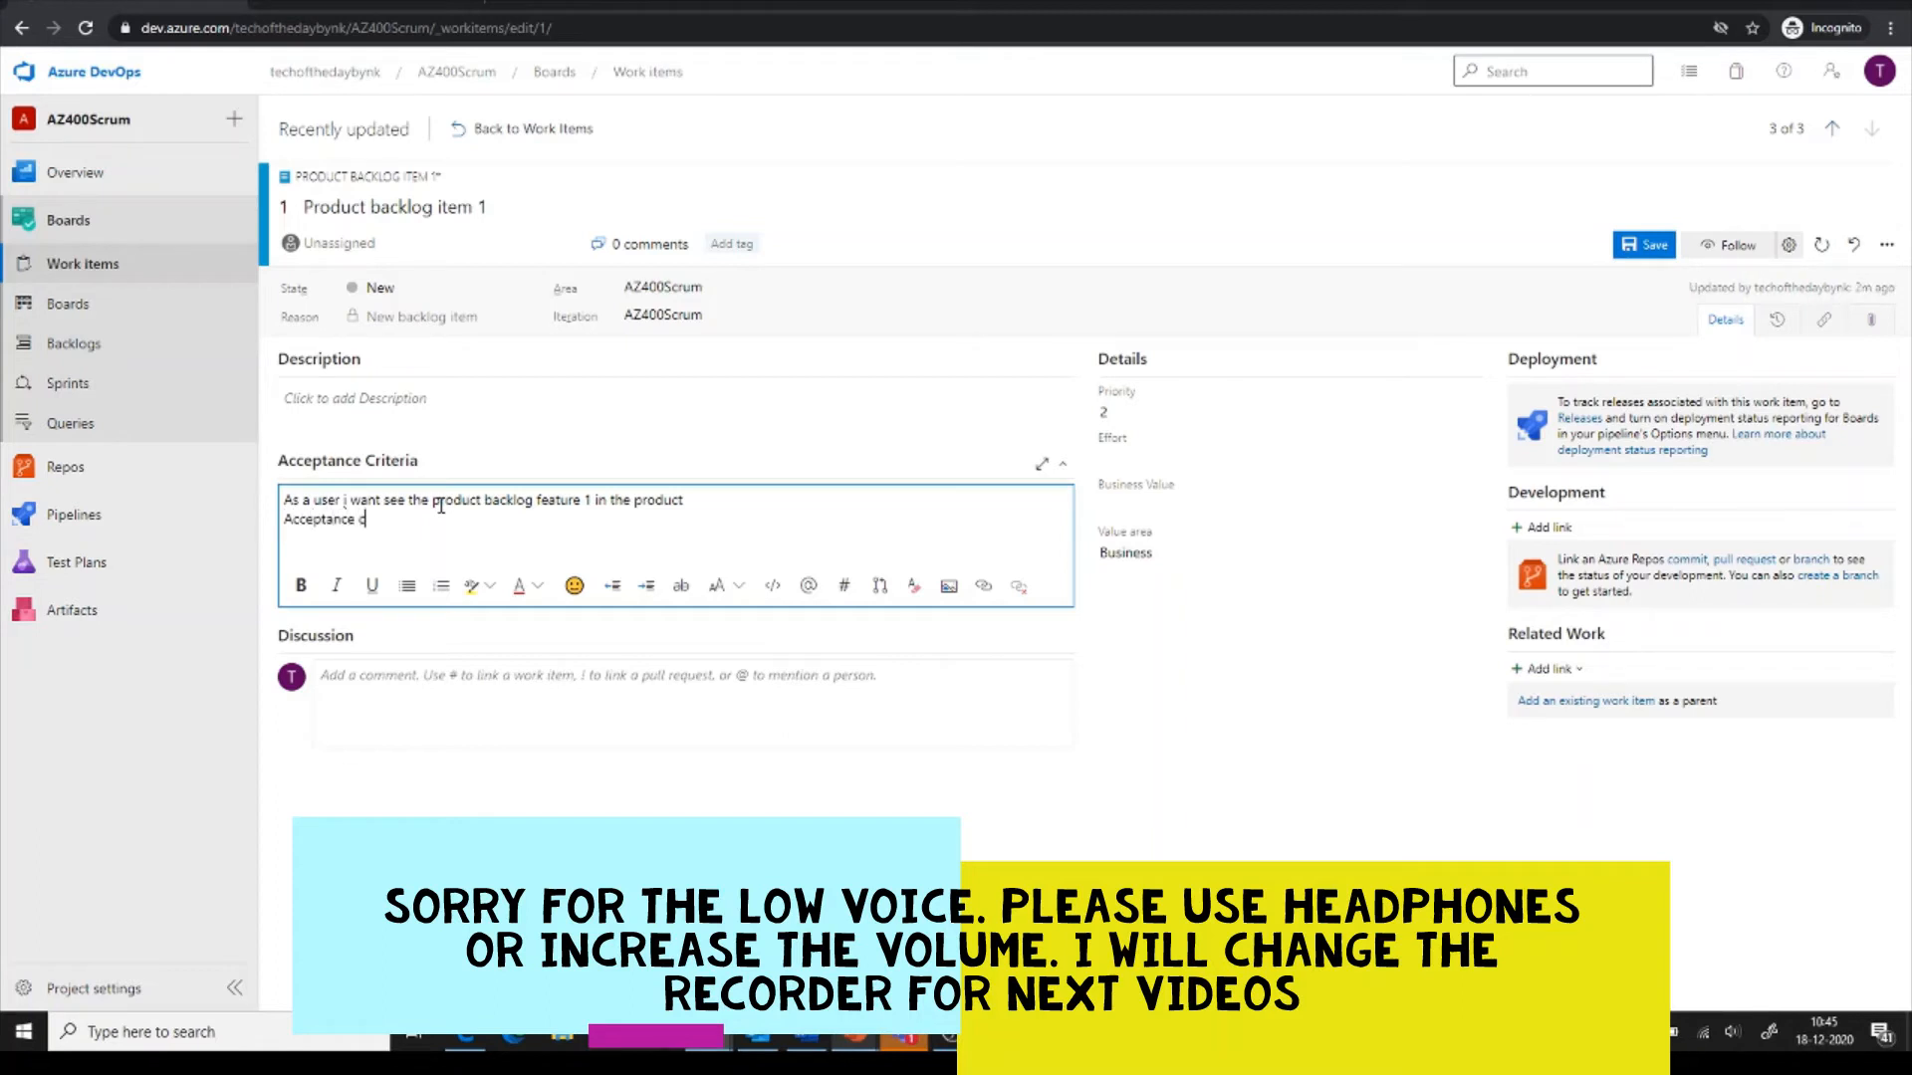
pyautogui.write('riteria 1')
pyautogui.press('Return')
pyautogui.write('AC1')
pyautogui.click(1663, 257)
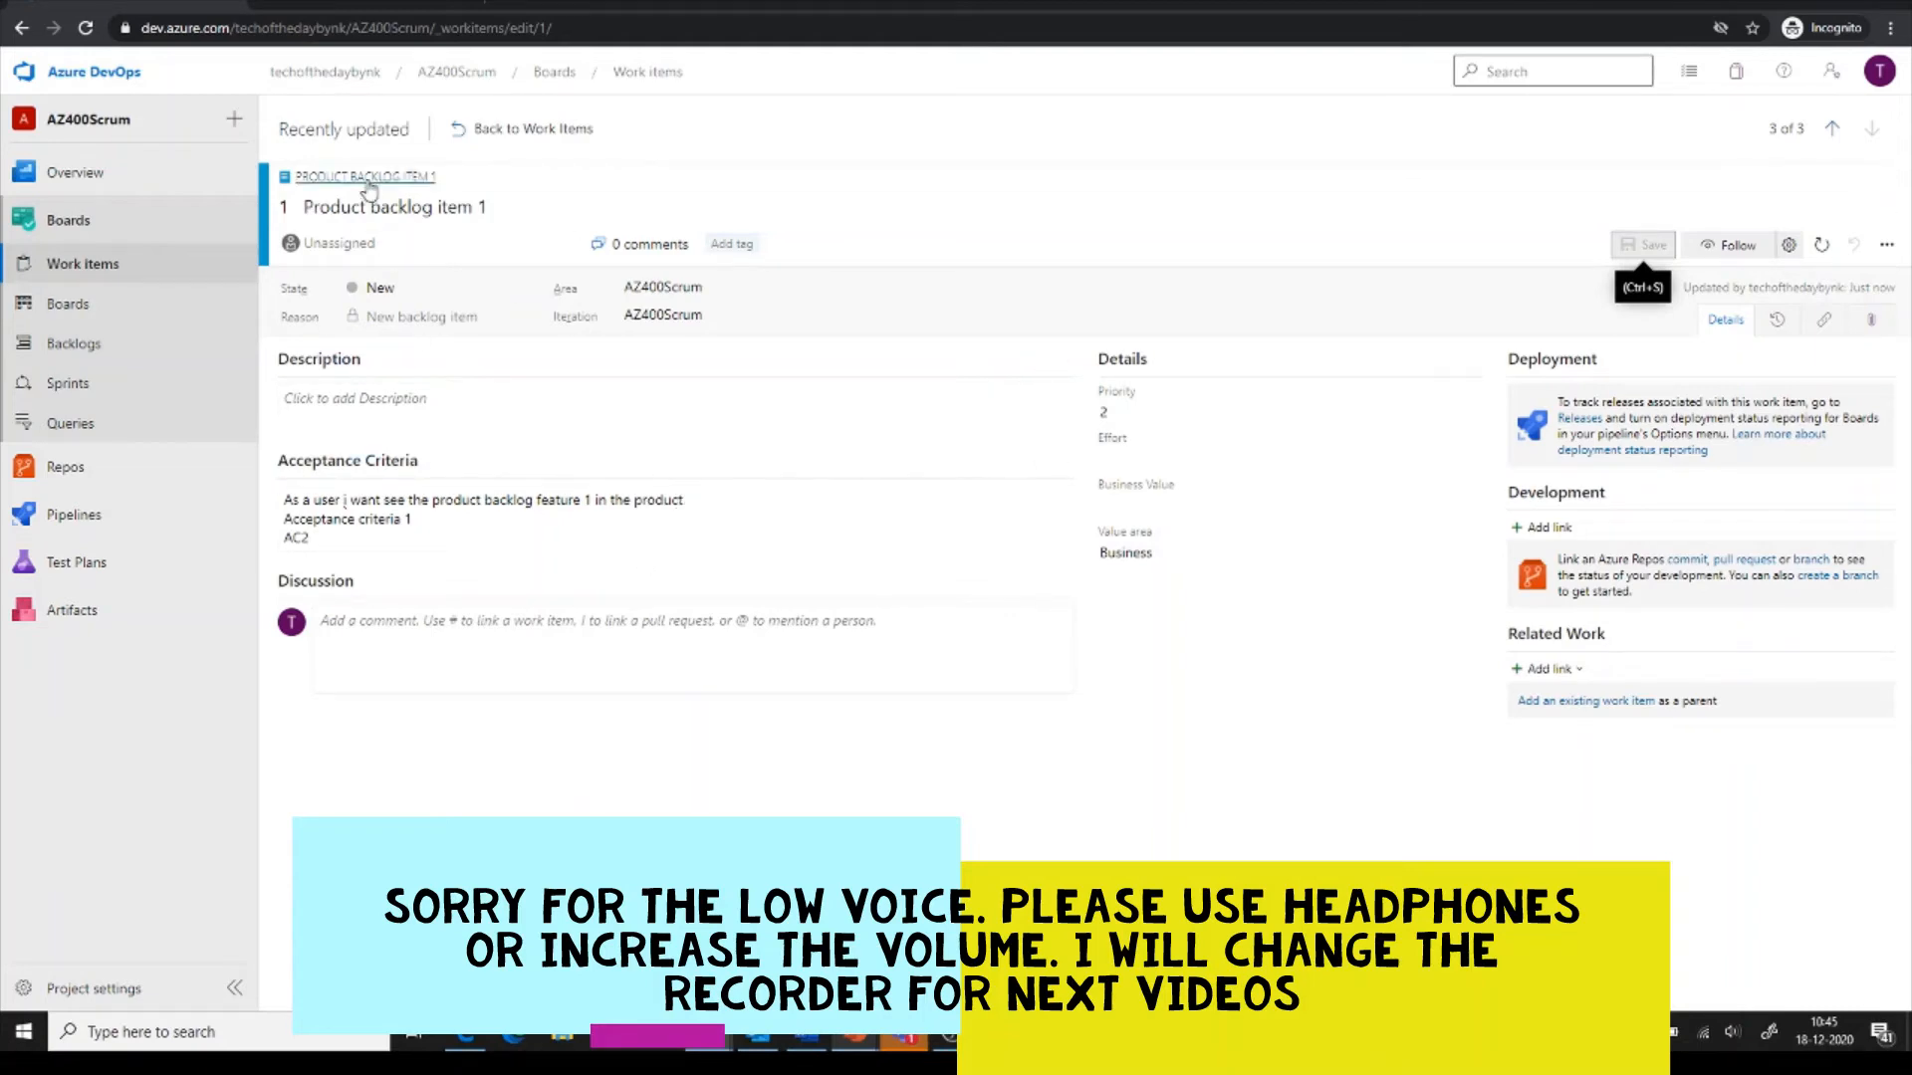
pyautogui.click(478, 134)
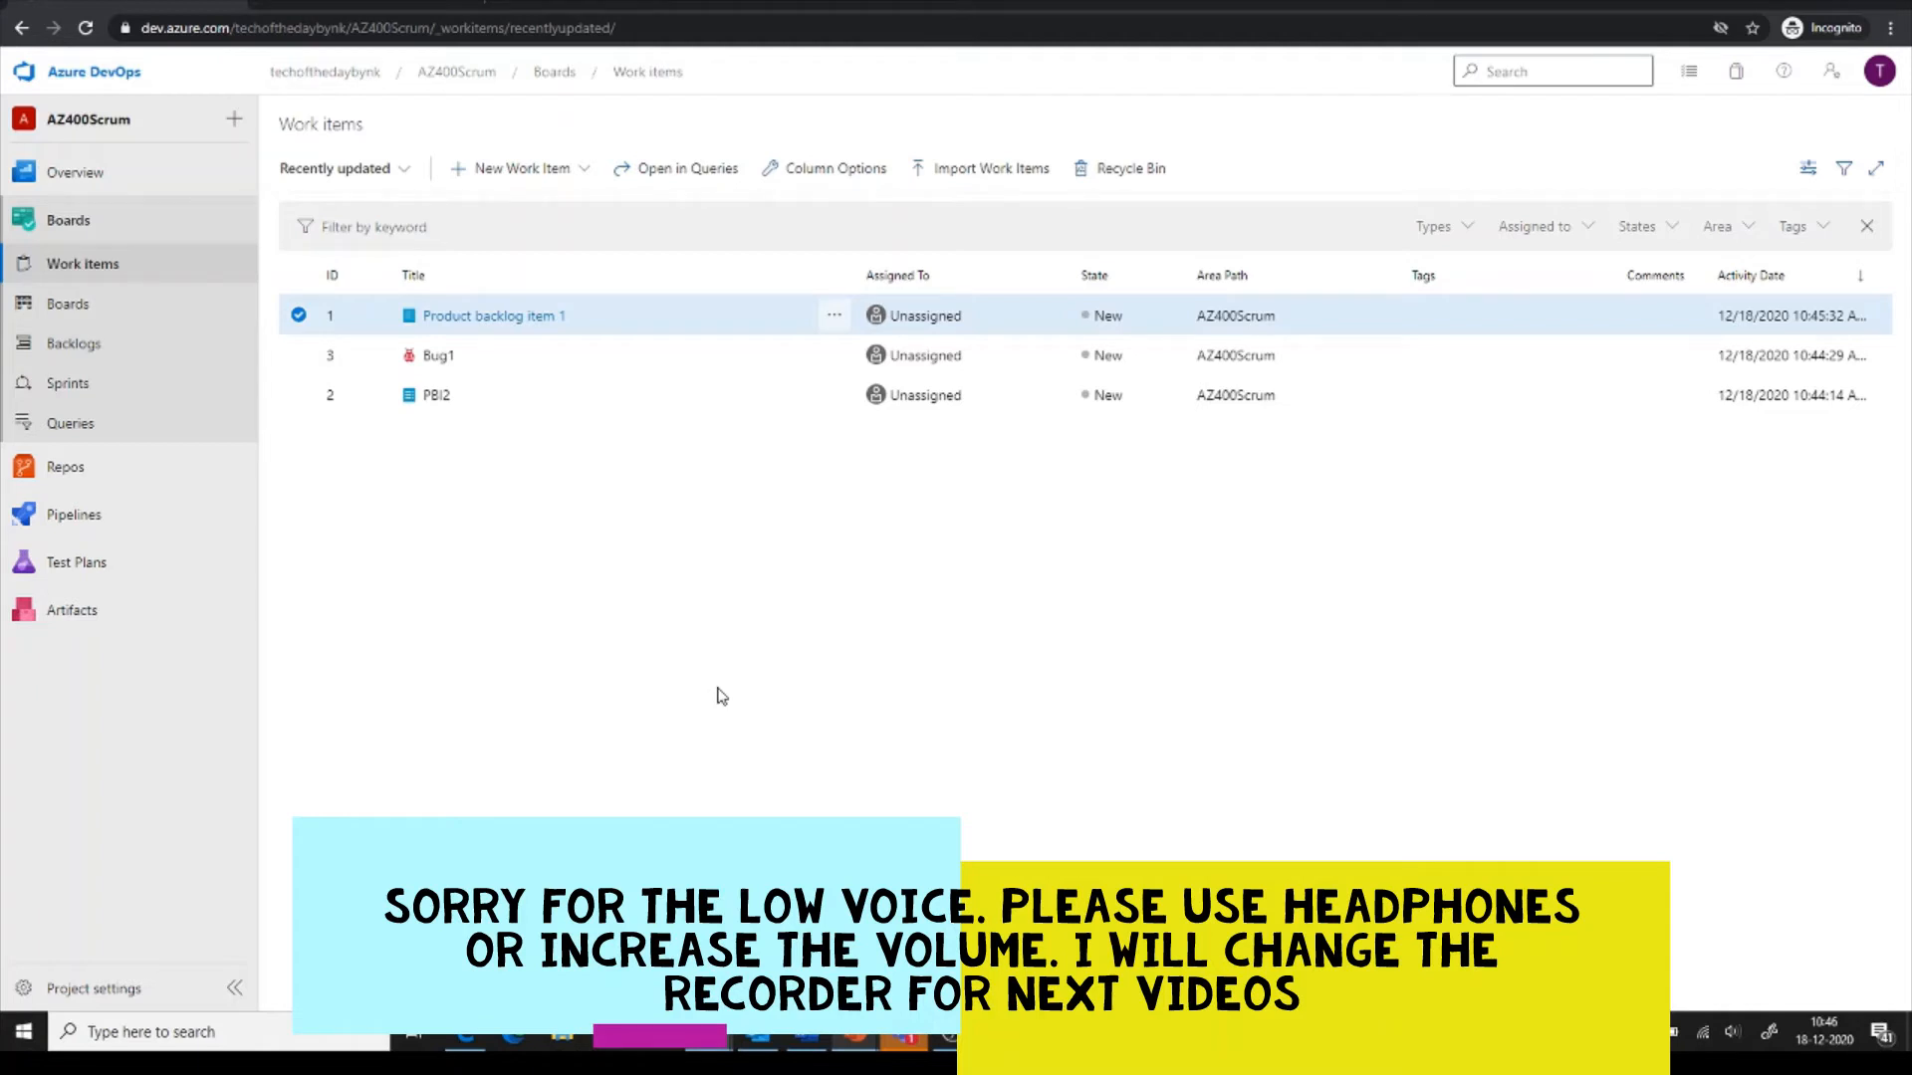
# Post the discussion comment "what do you mean by AC2..?" on Product backlog item 1 and save the item.
pyautogui.click(532, 317)
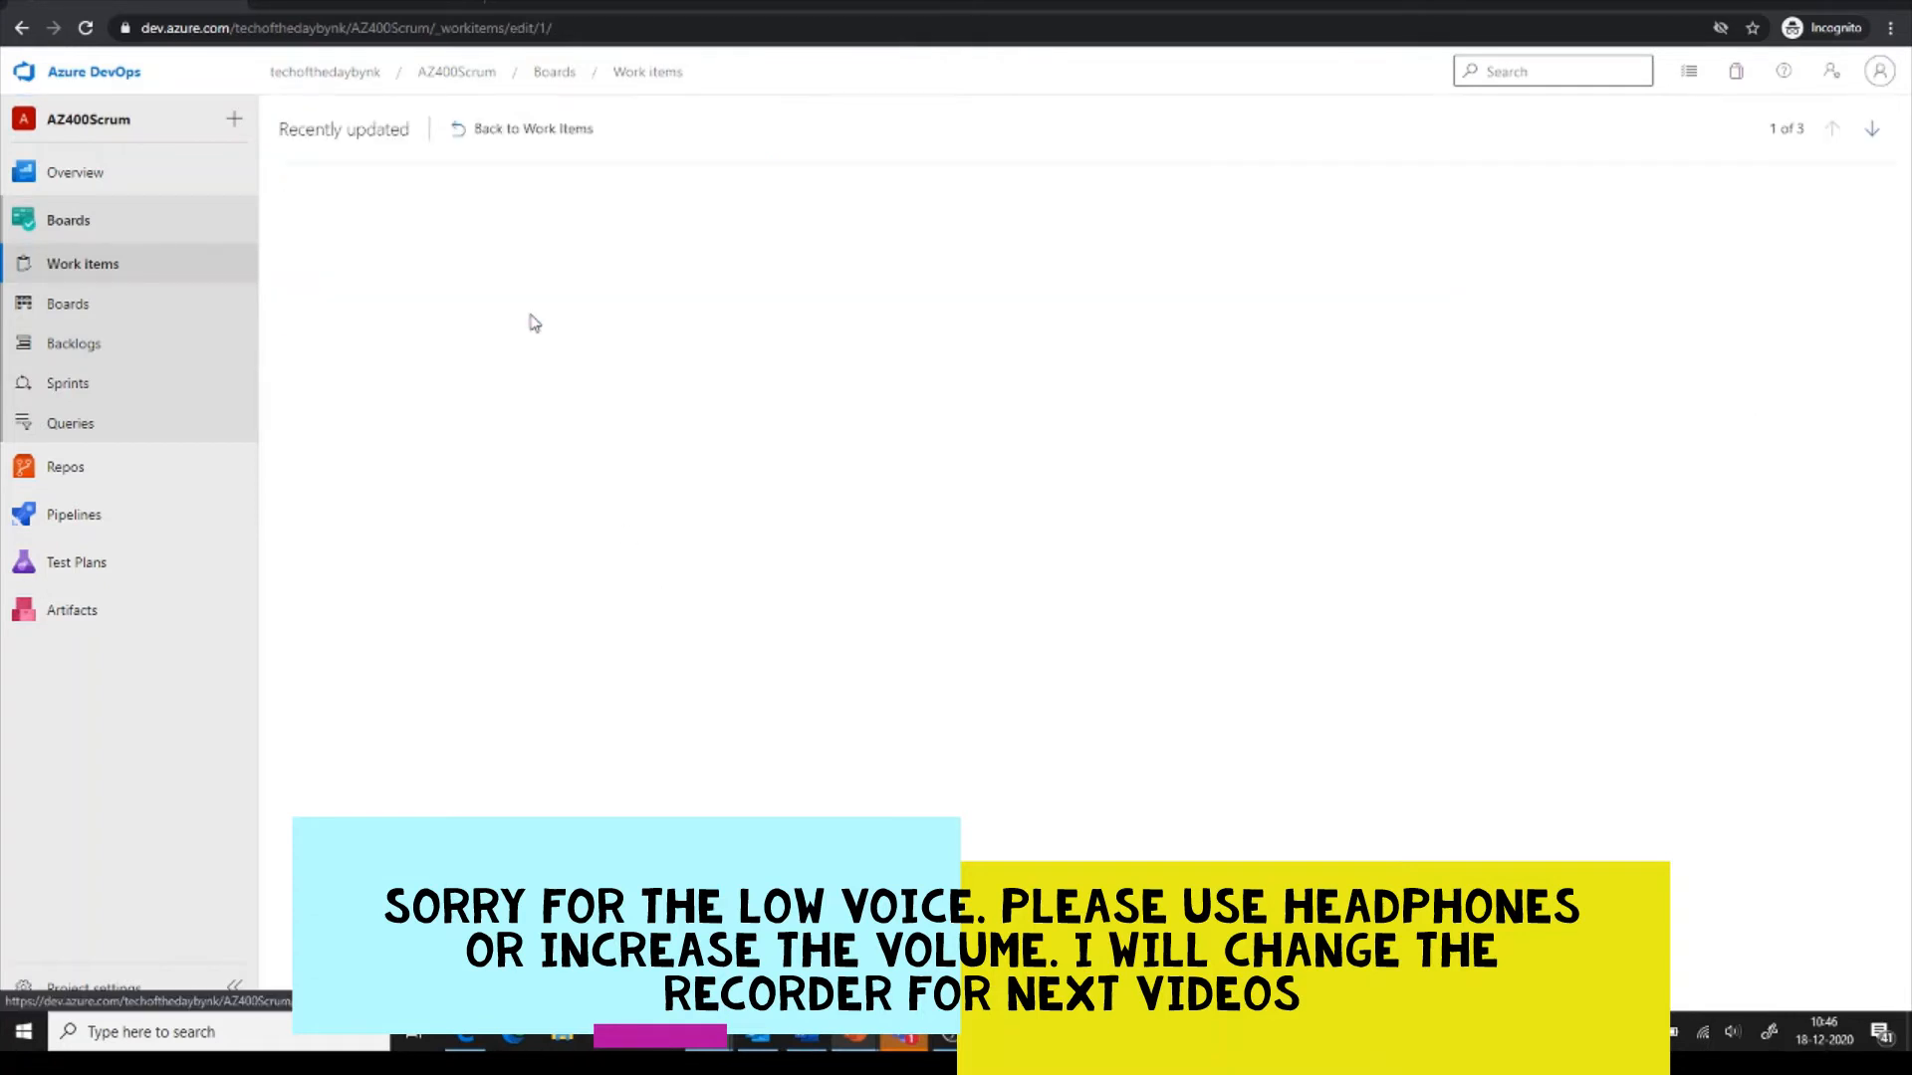
pyautogui.click(405, 642)
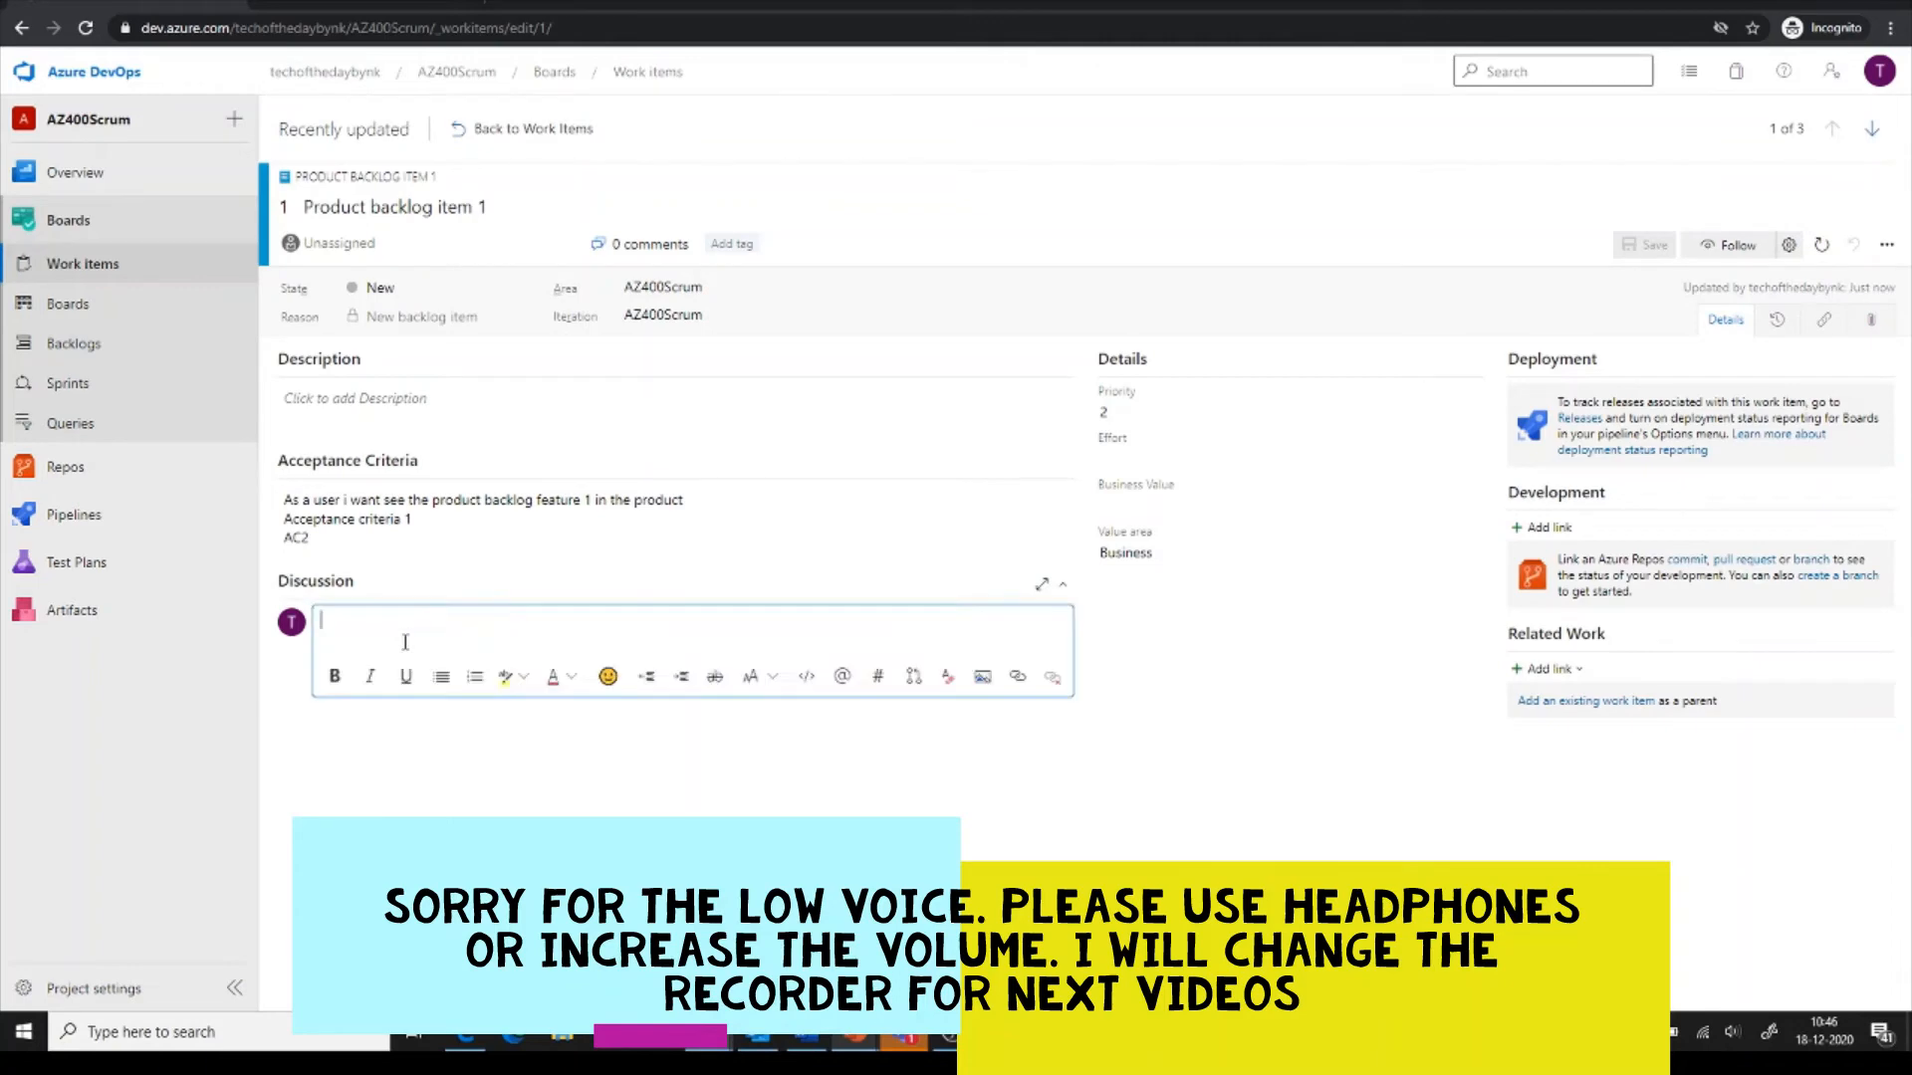
pyautogui.write('what d')
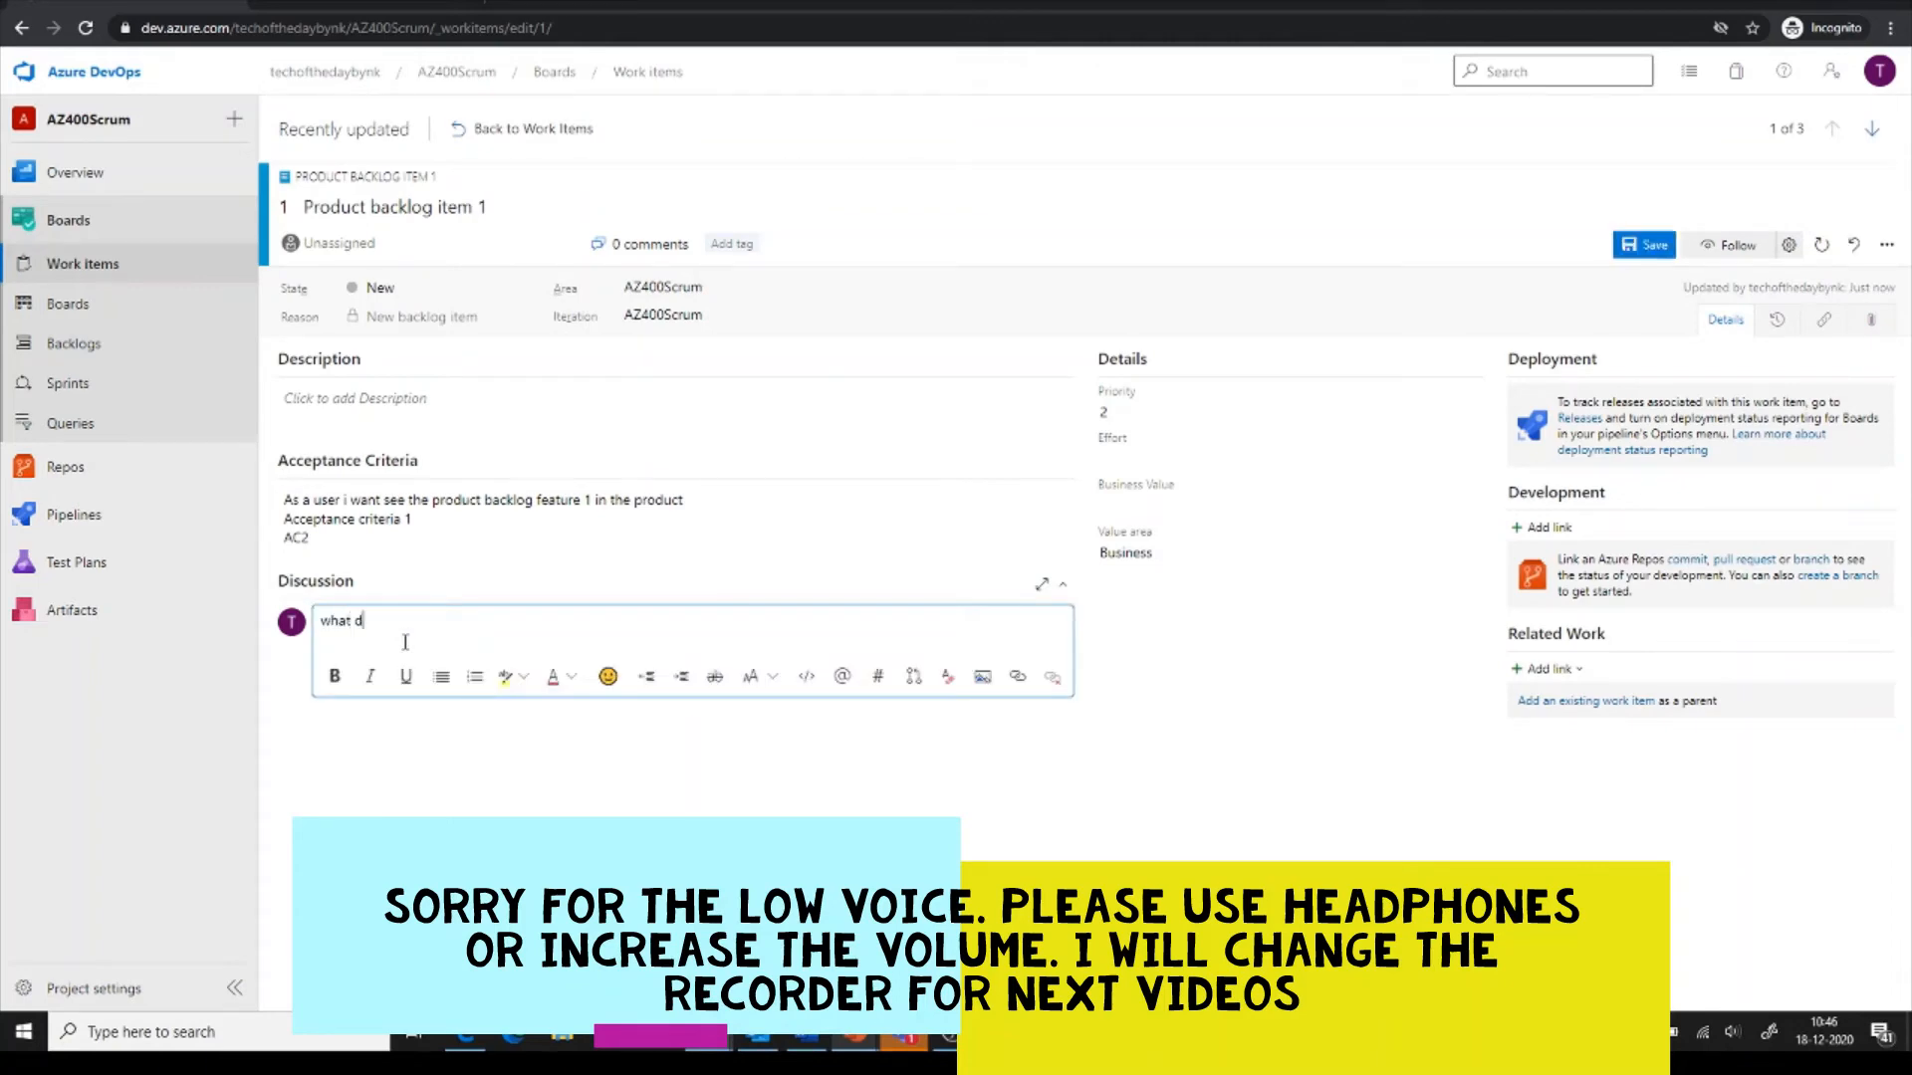
pyautogui.write('o you mean by AC2..?')
pyautogui.click(1651, 253)
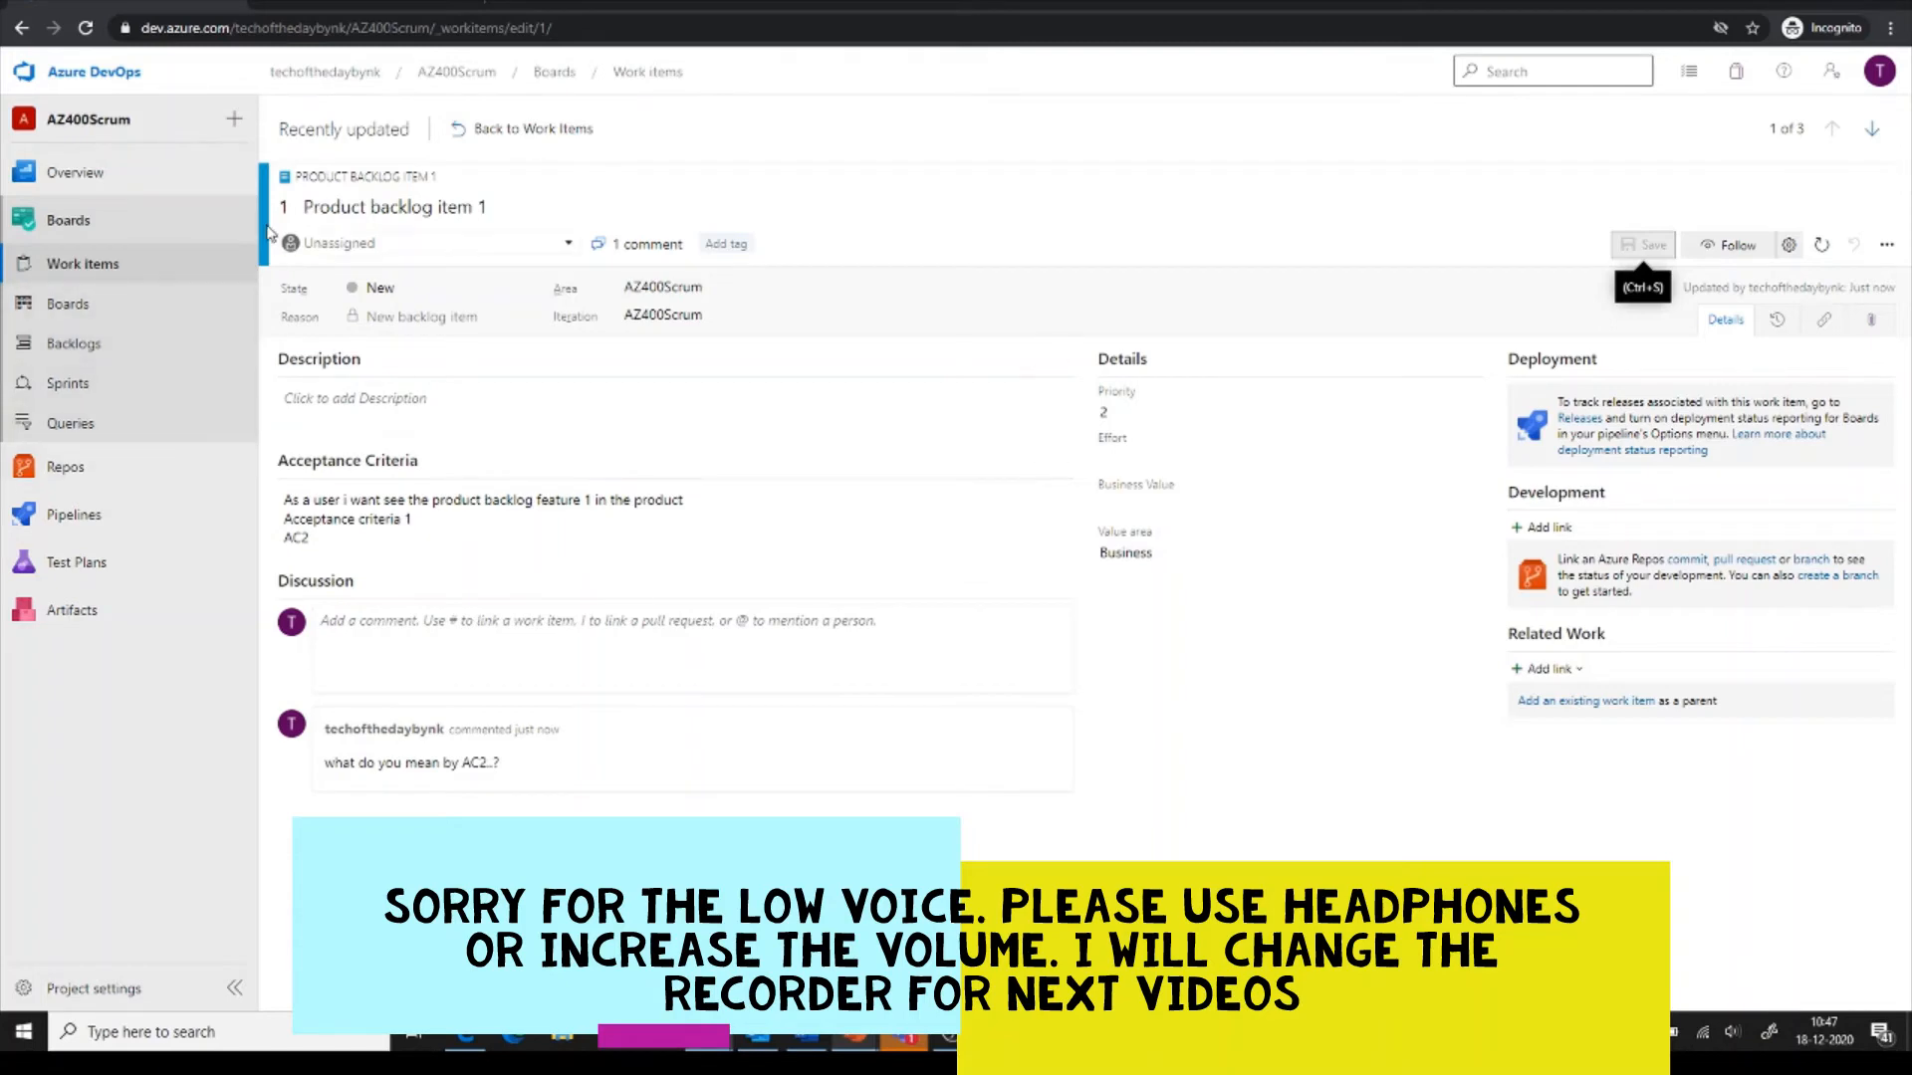
# Set the state of Product backlog item 1 to Approved and save the item.
pyautogui.click(463, 131)
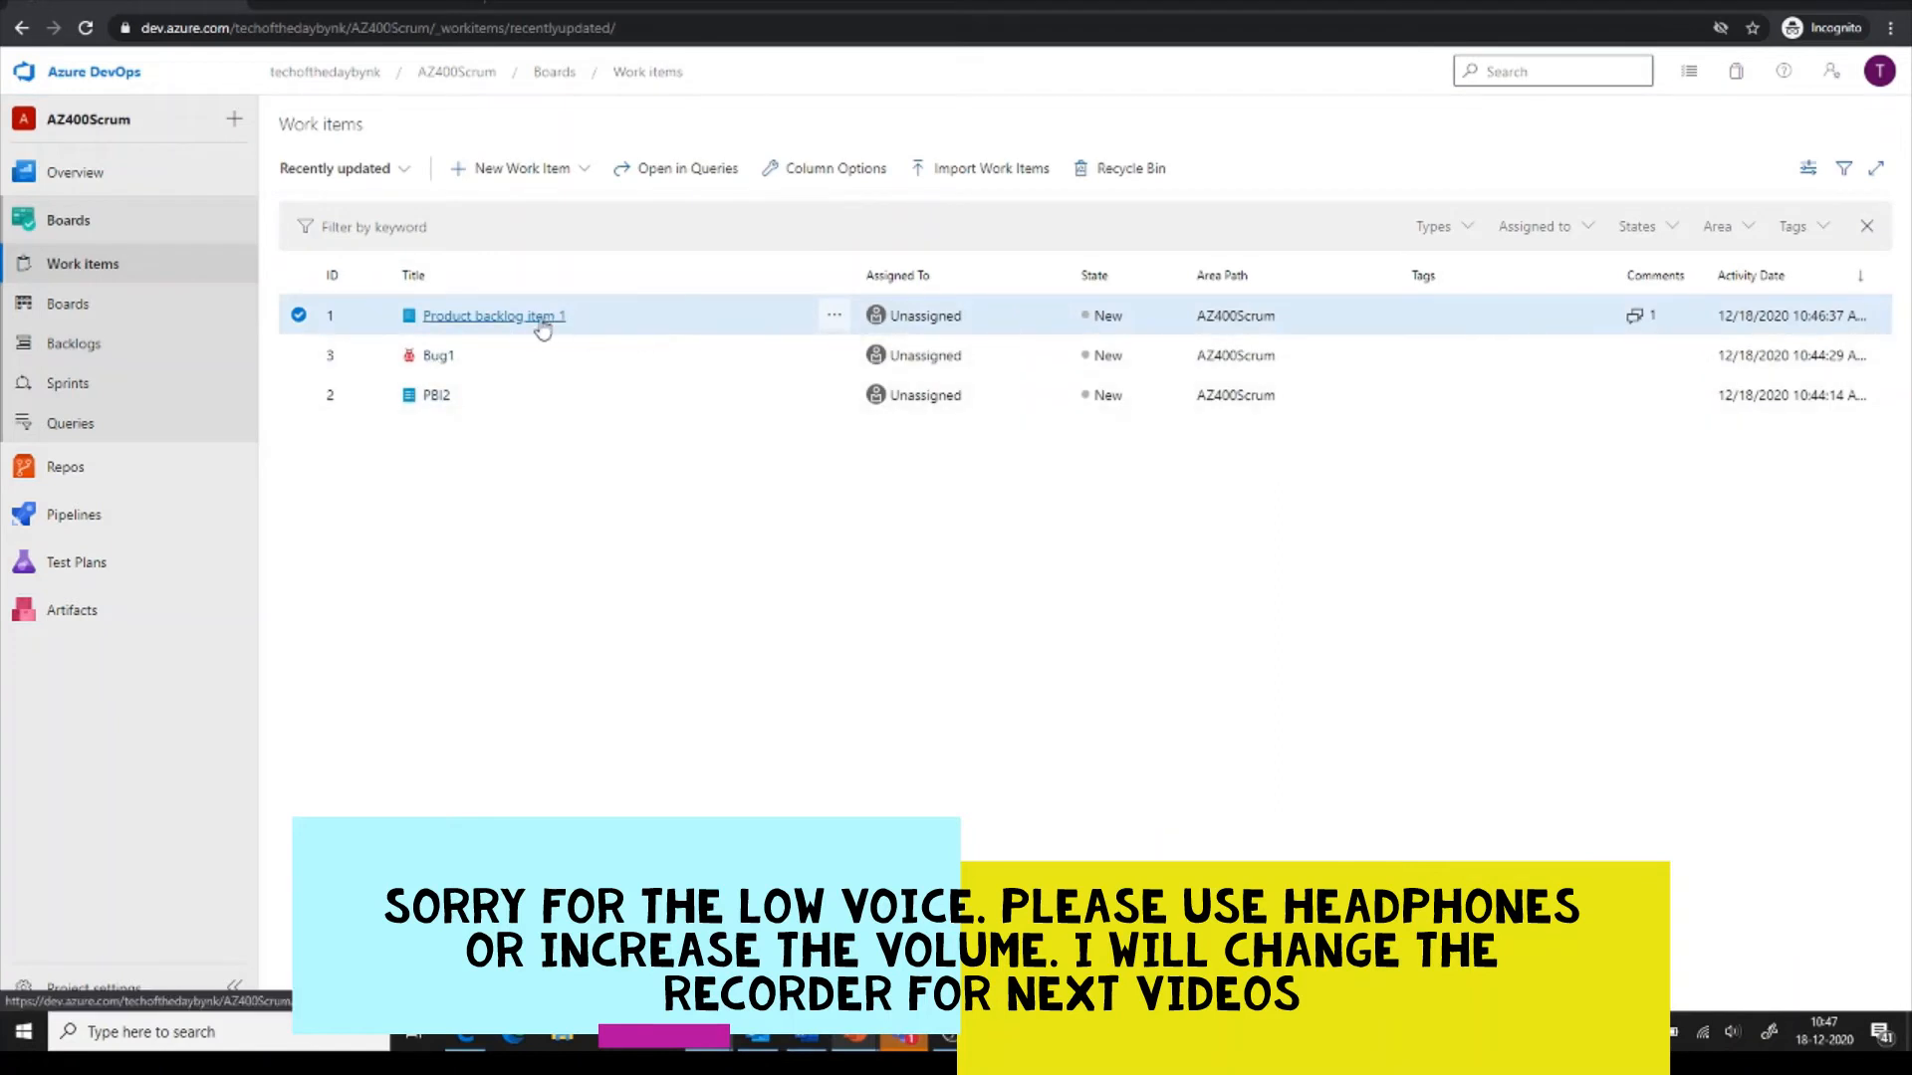
pyautogui.click(539, 318)
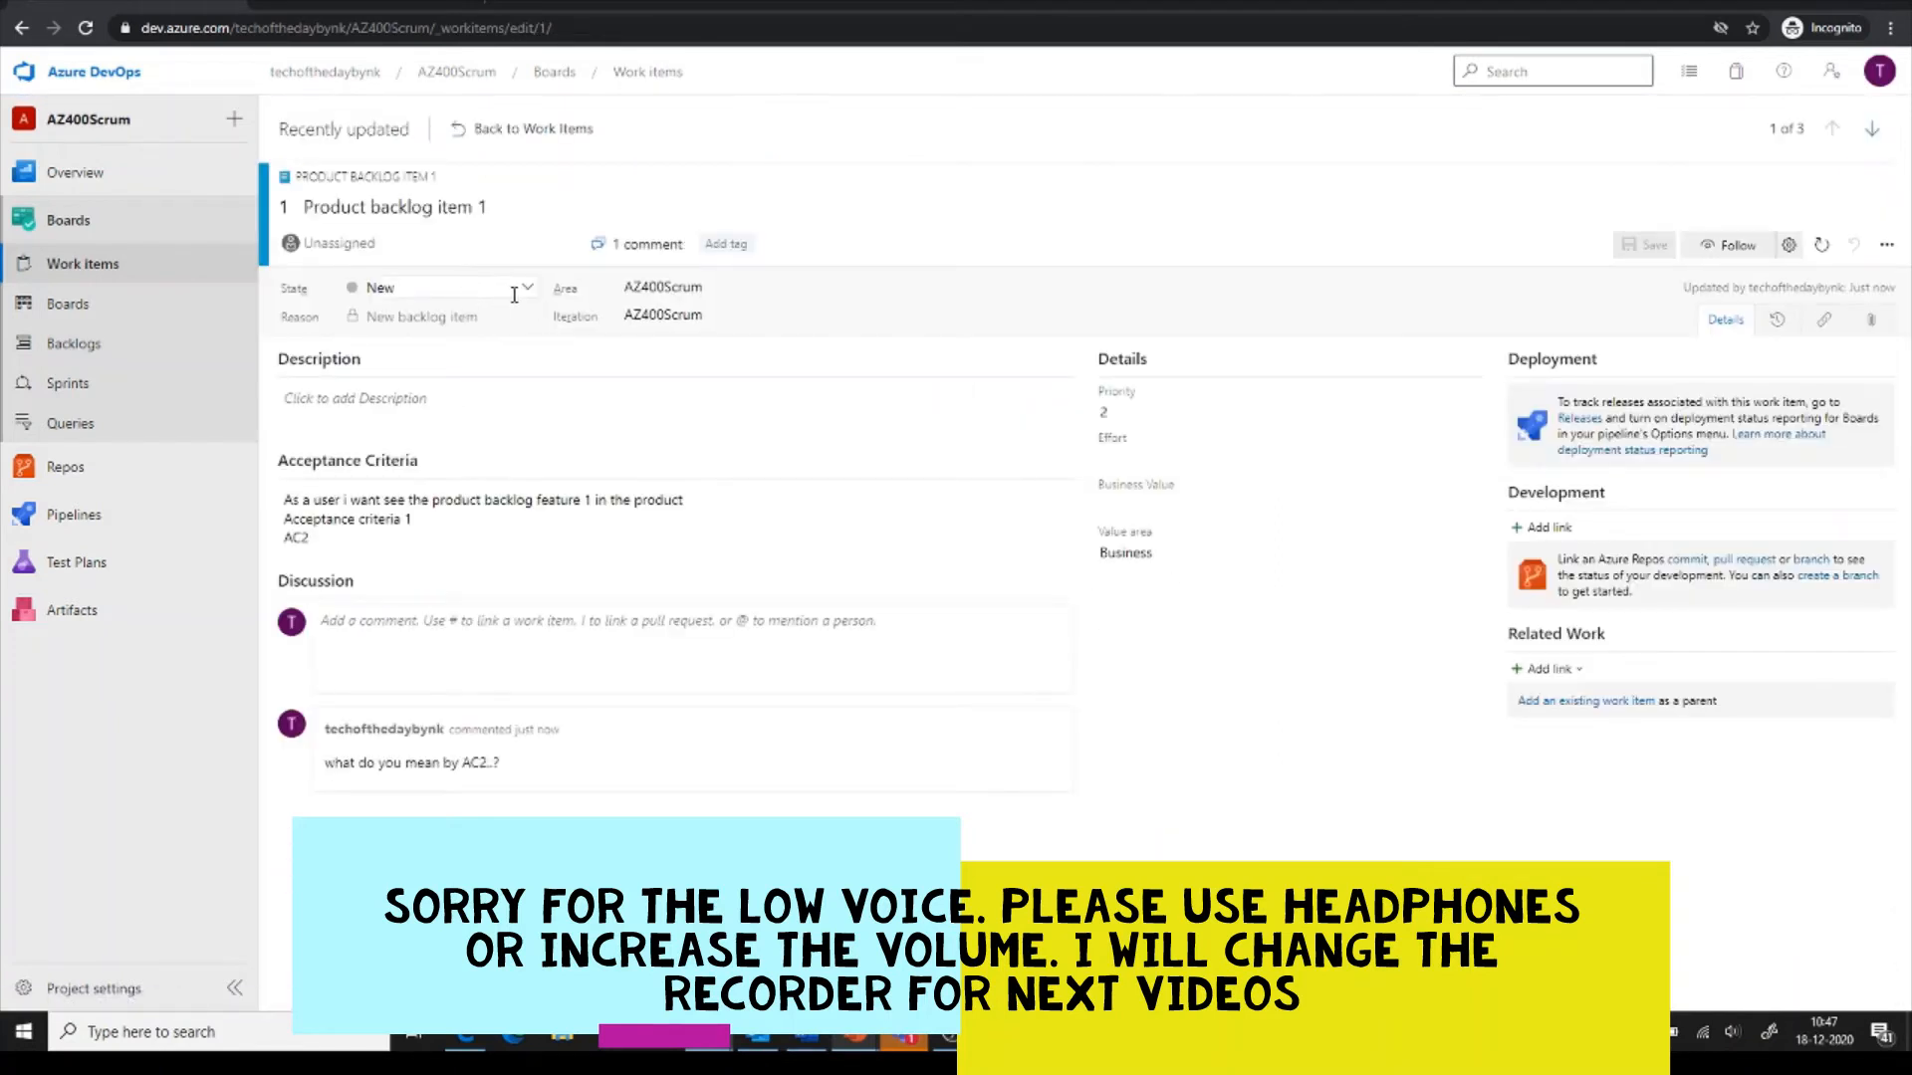
pyautogui.click(529, 291)
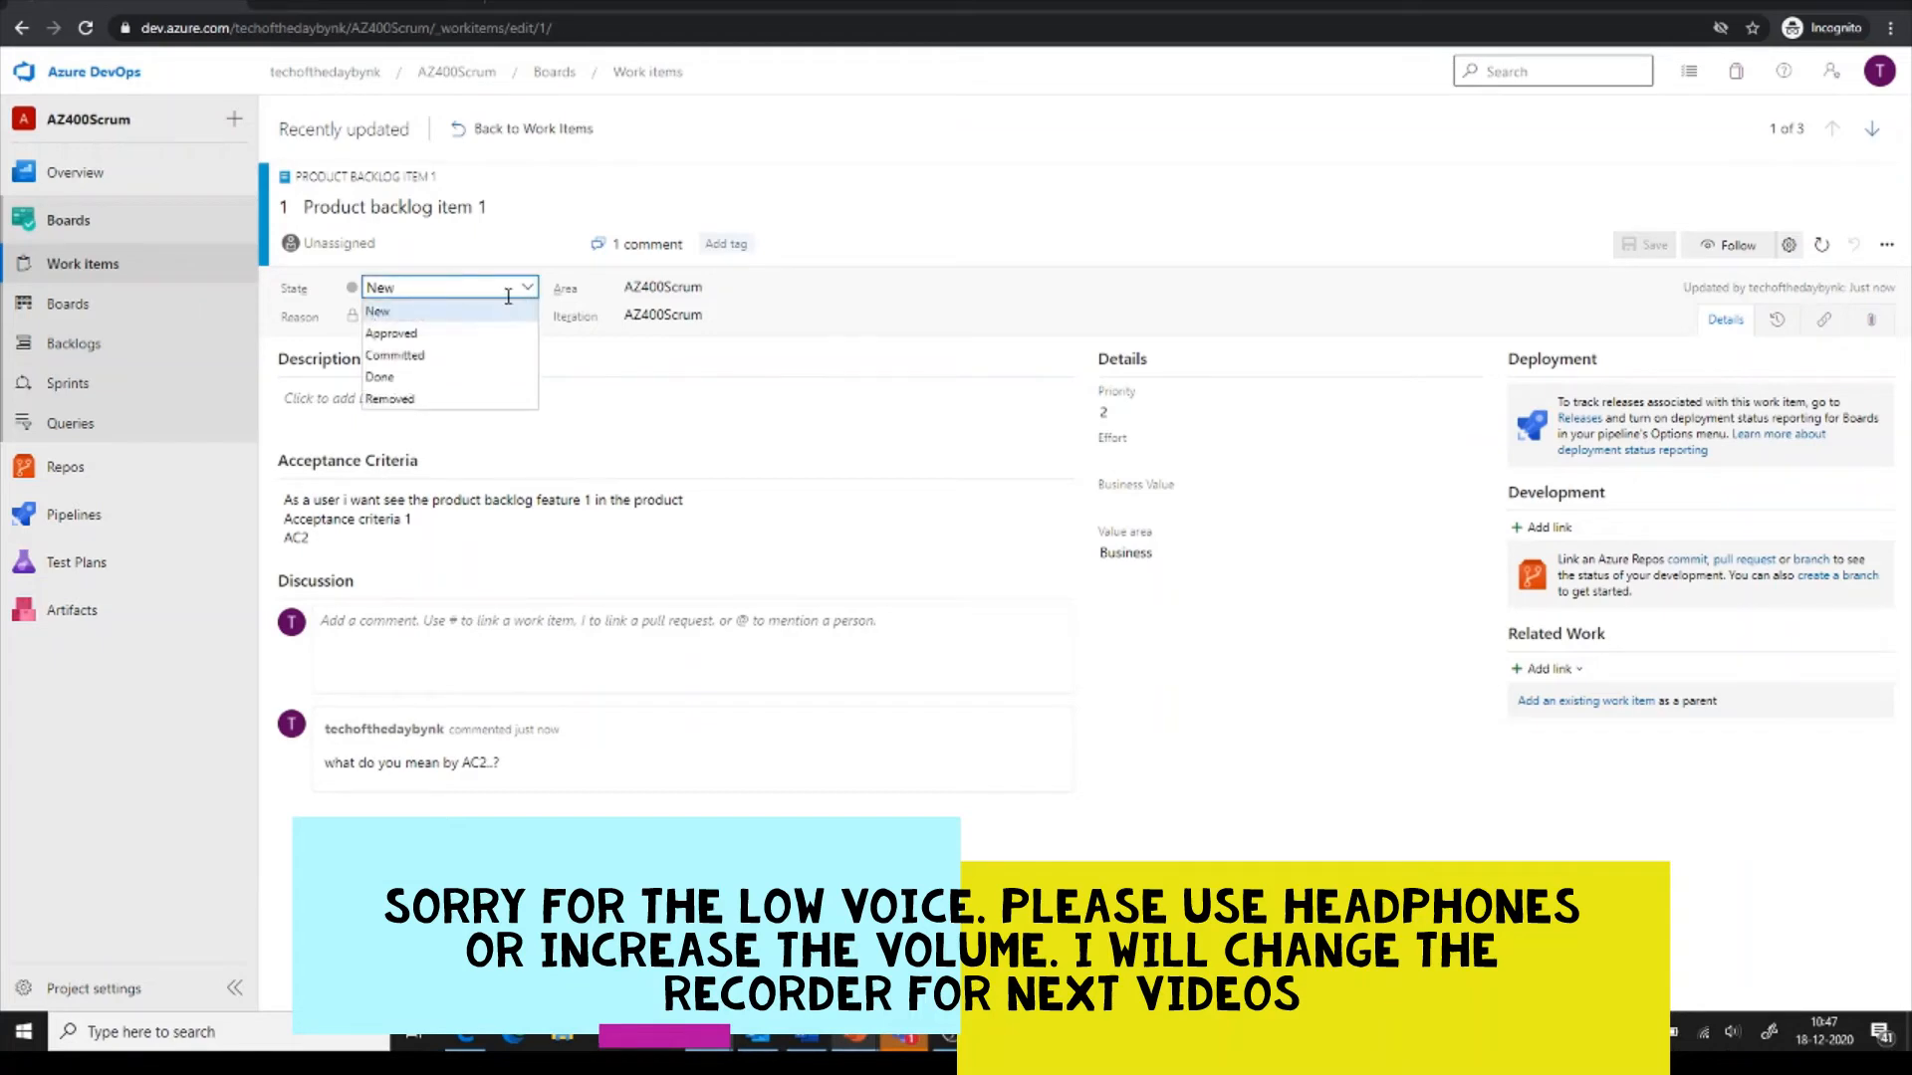
pyautogui.click(462, 335)
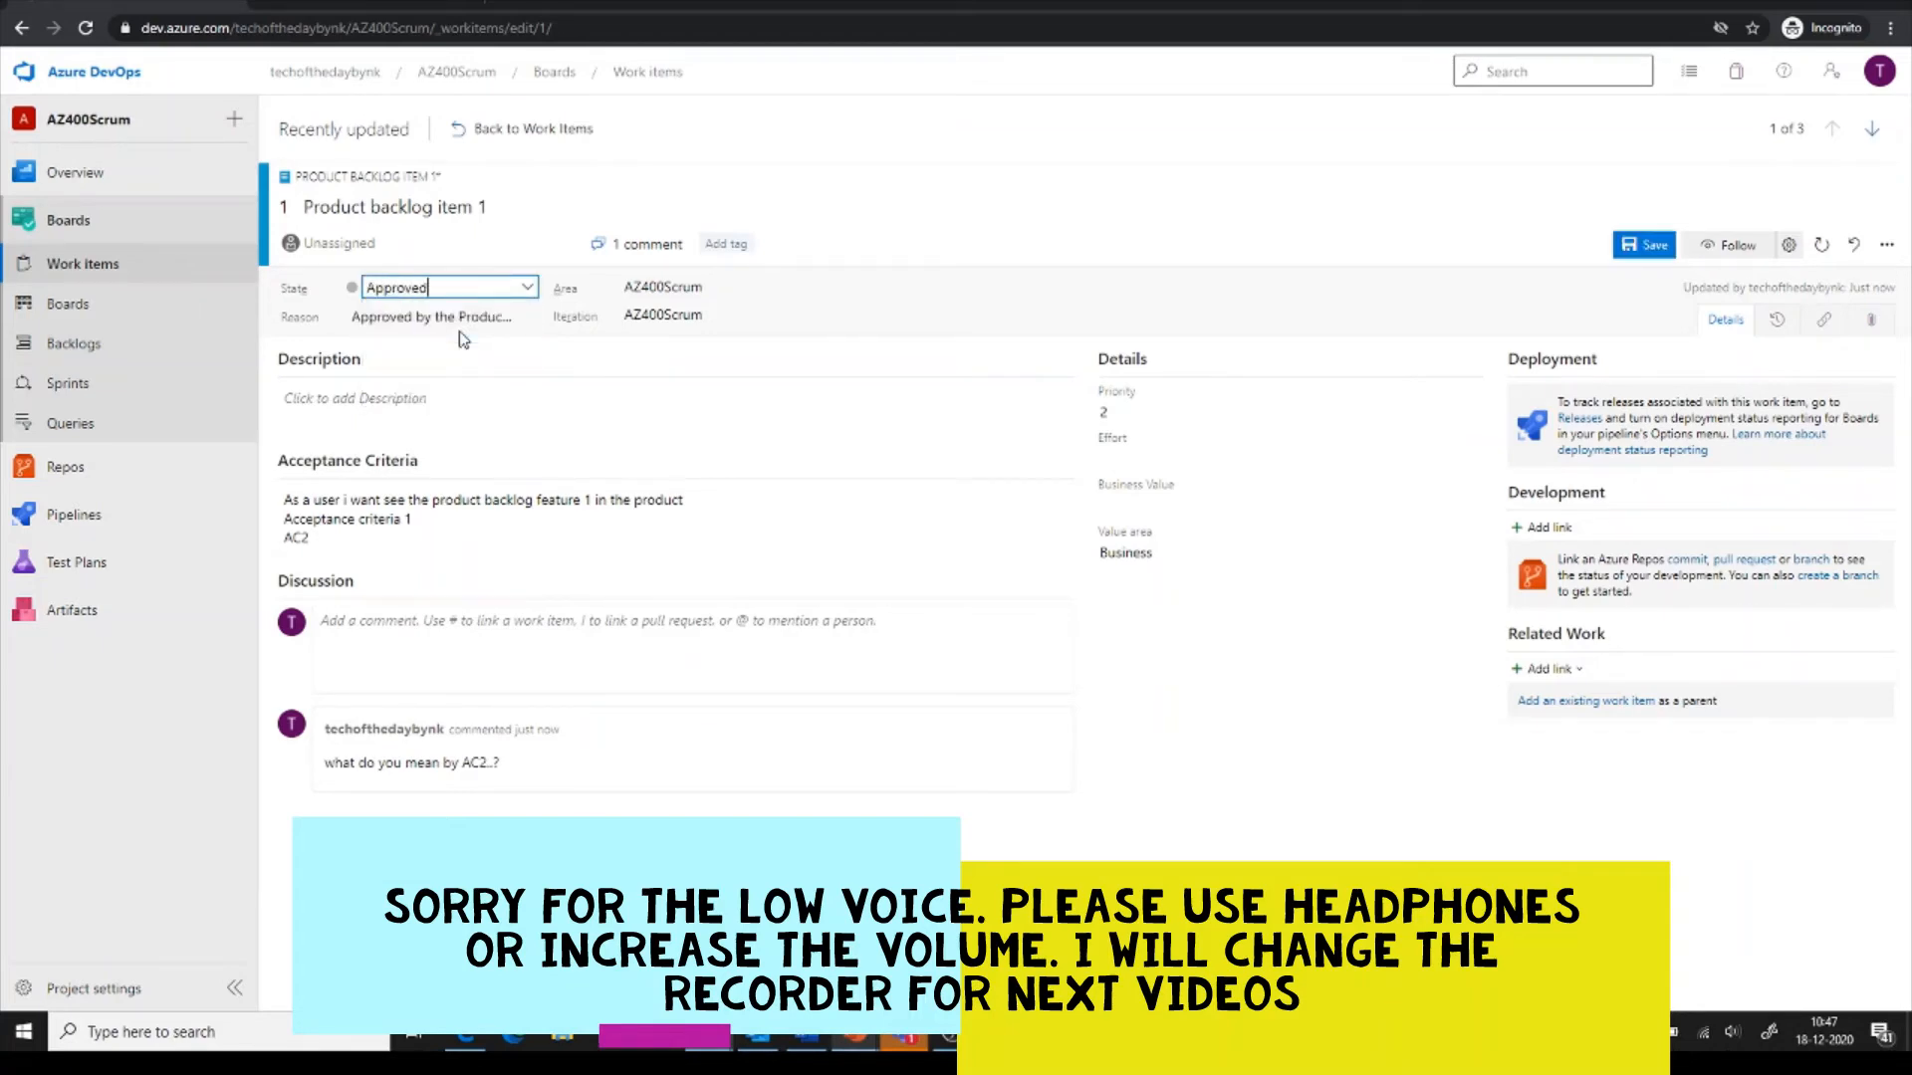
pyautogui.click(1652, 254)
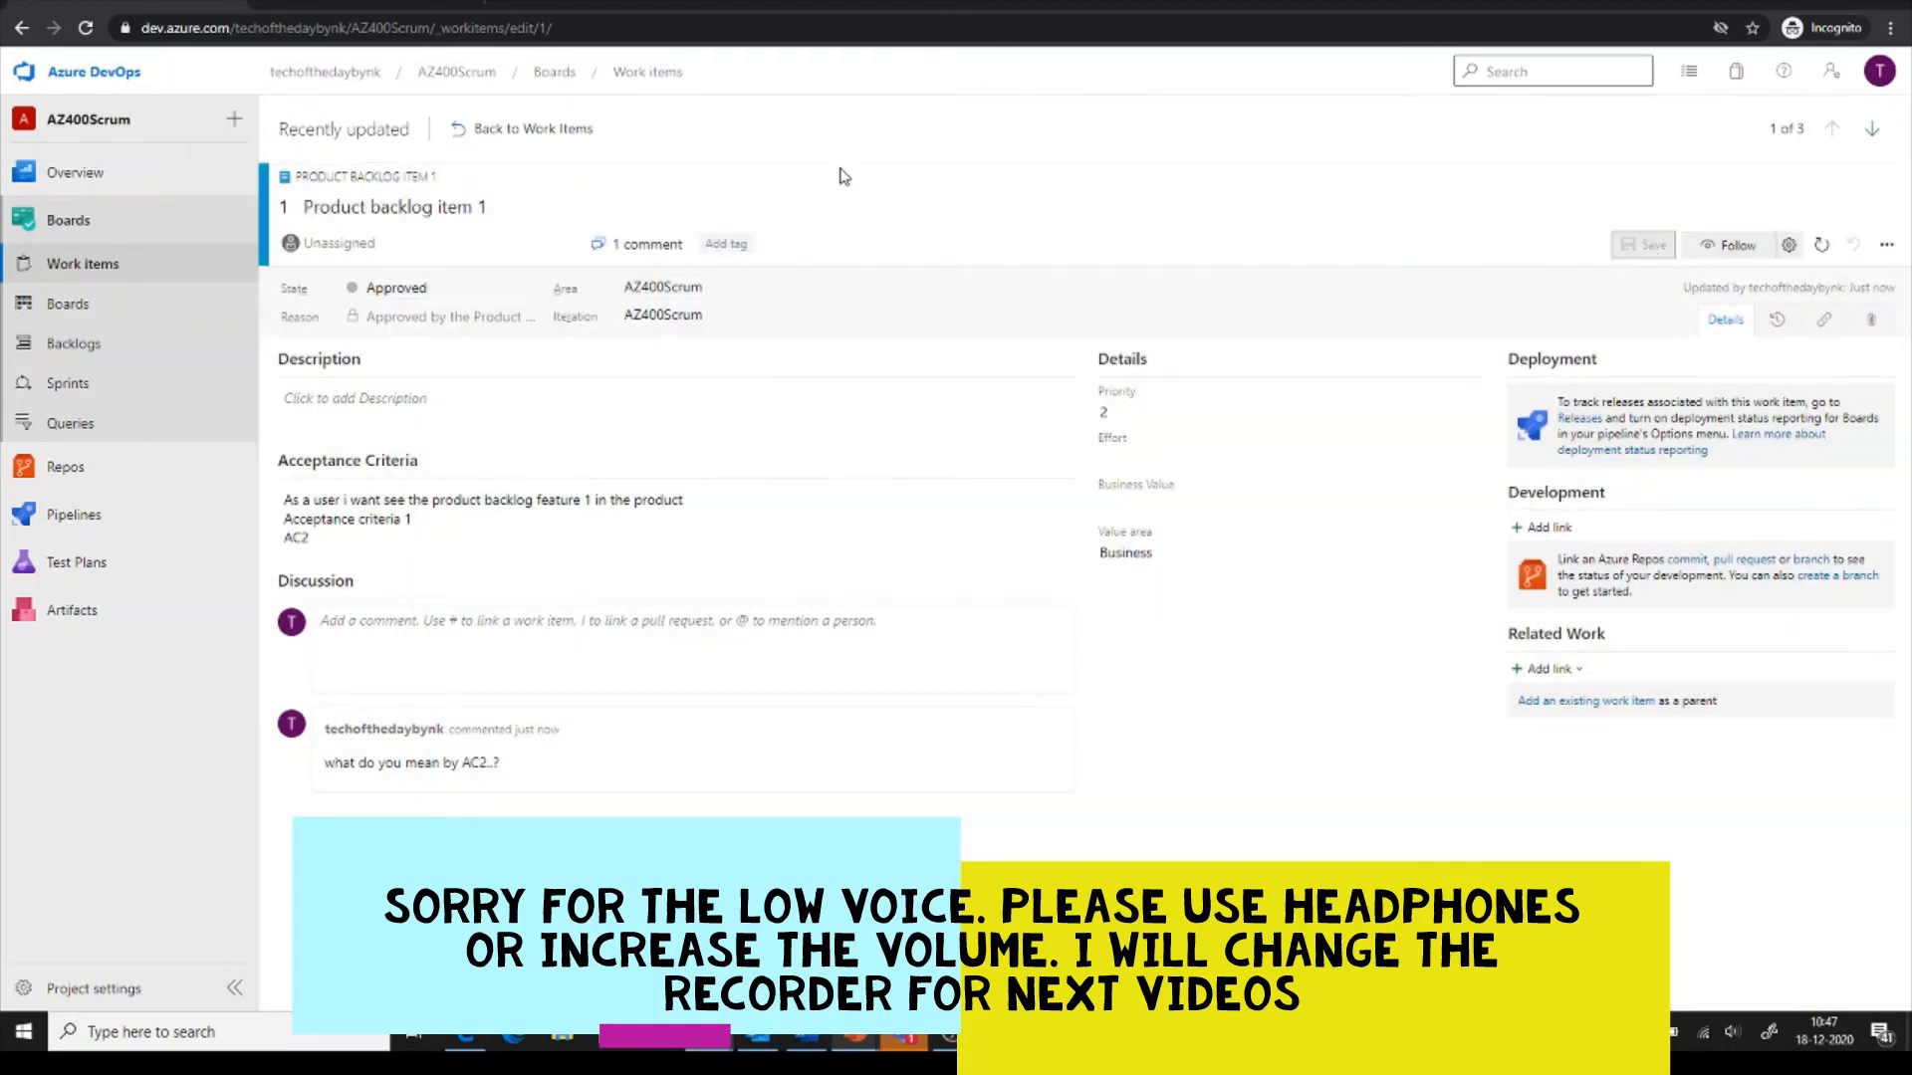
# Open Bug1 from the work items list, set its state to Approved, and save it.
pyautogui.click(482, 130)
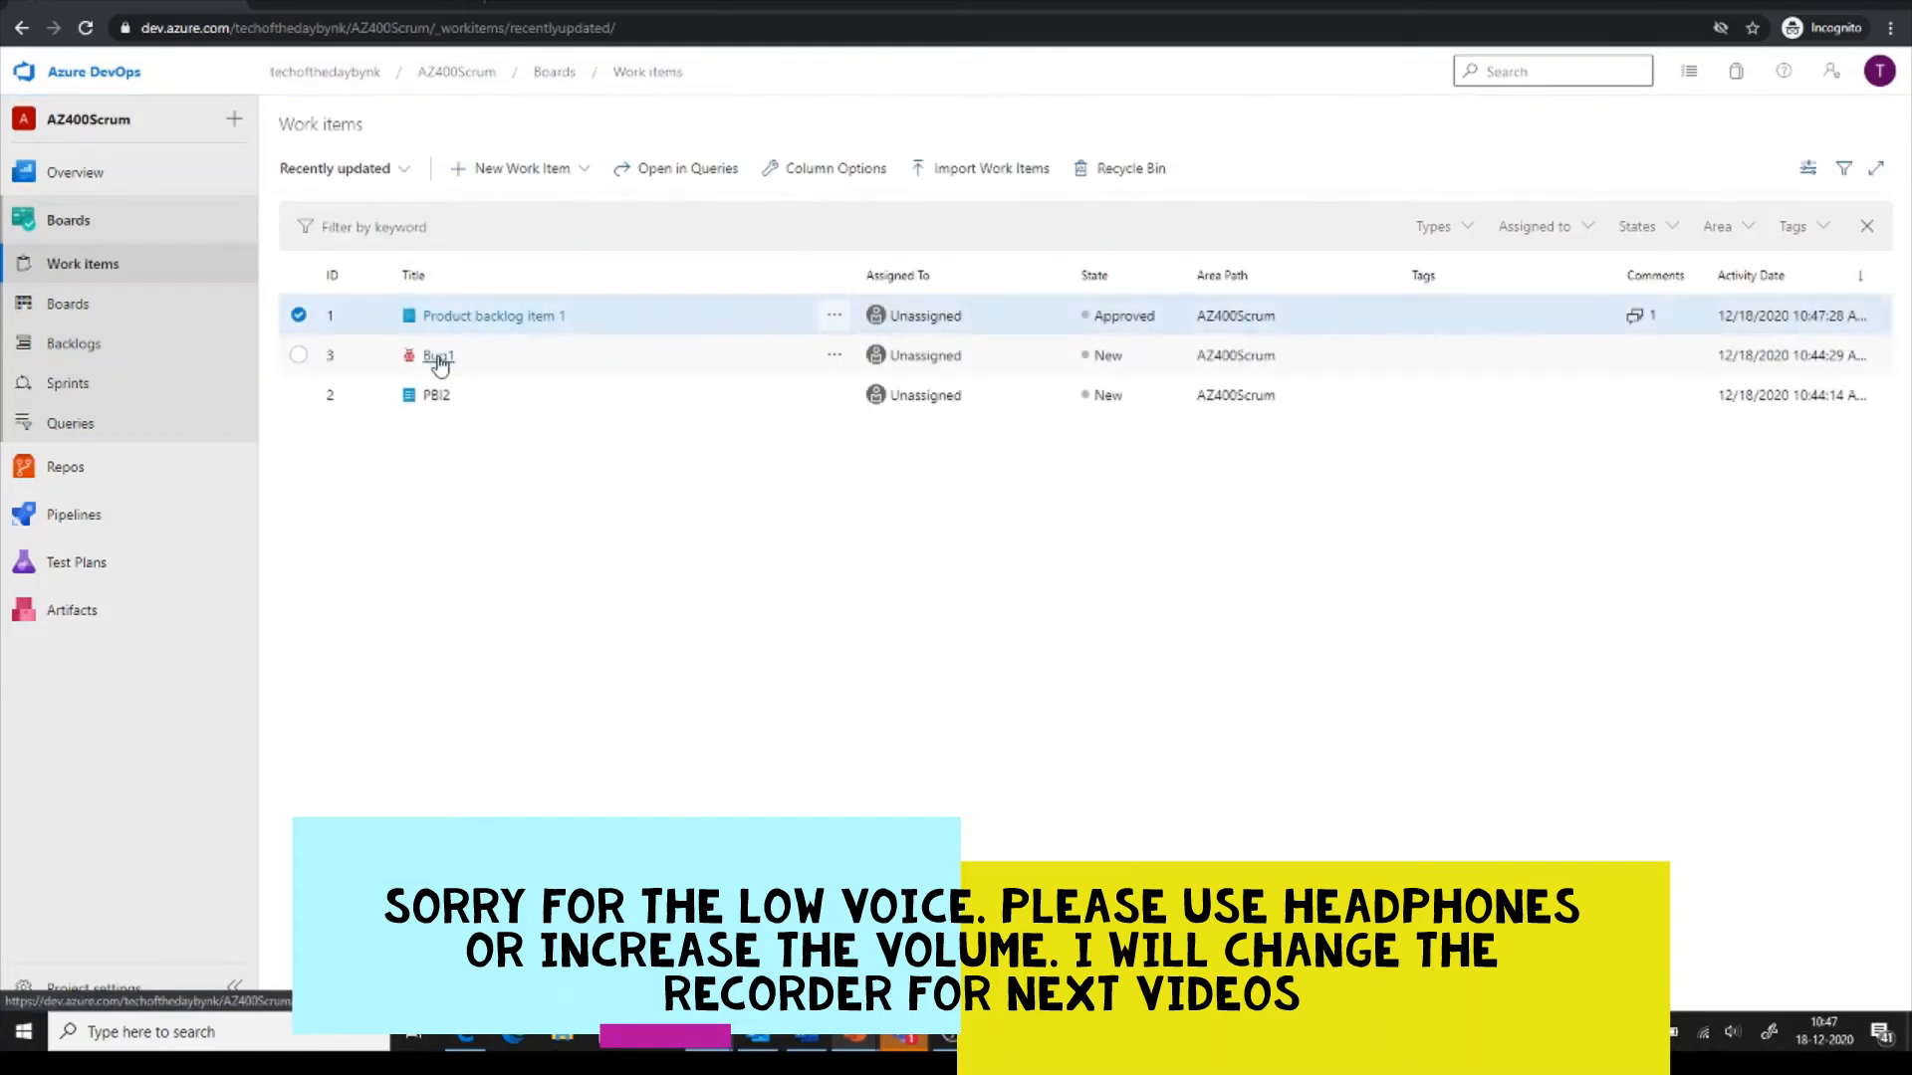
pyautogui.click(439, 363)
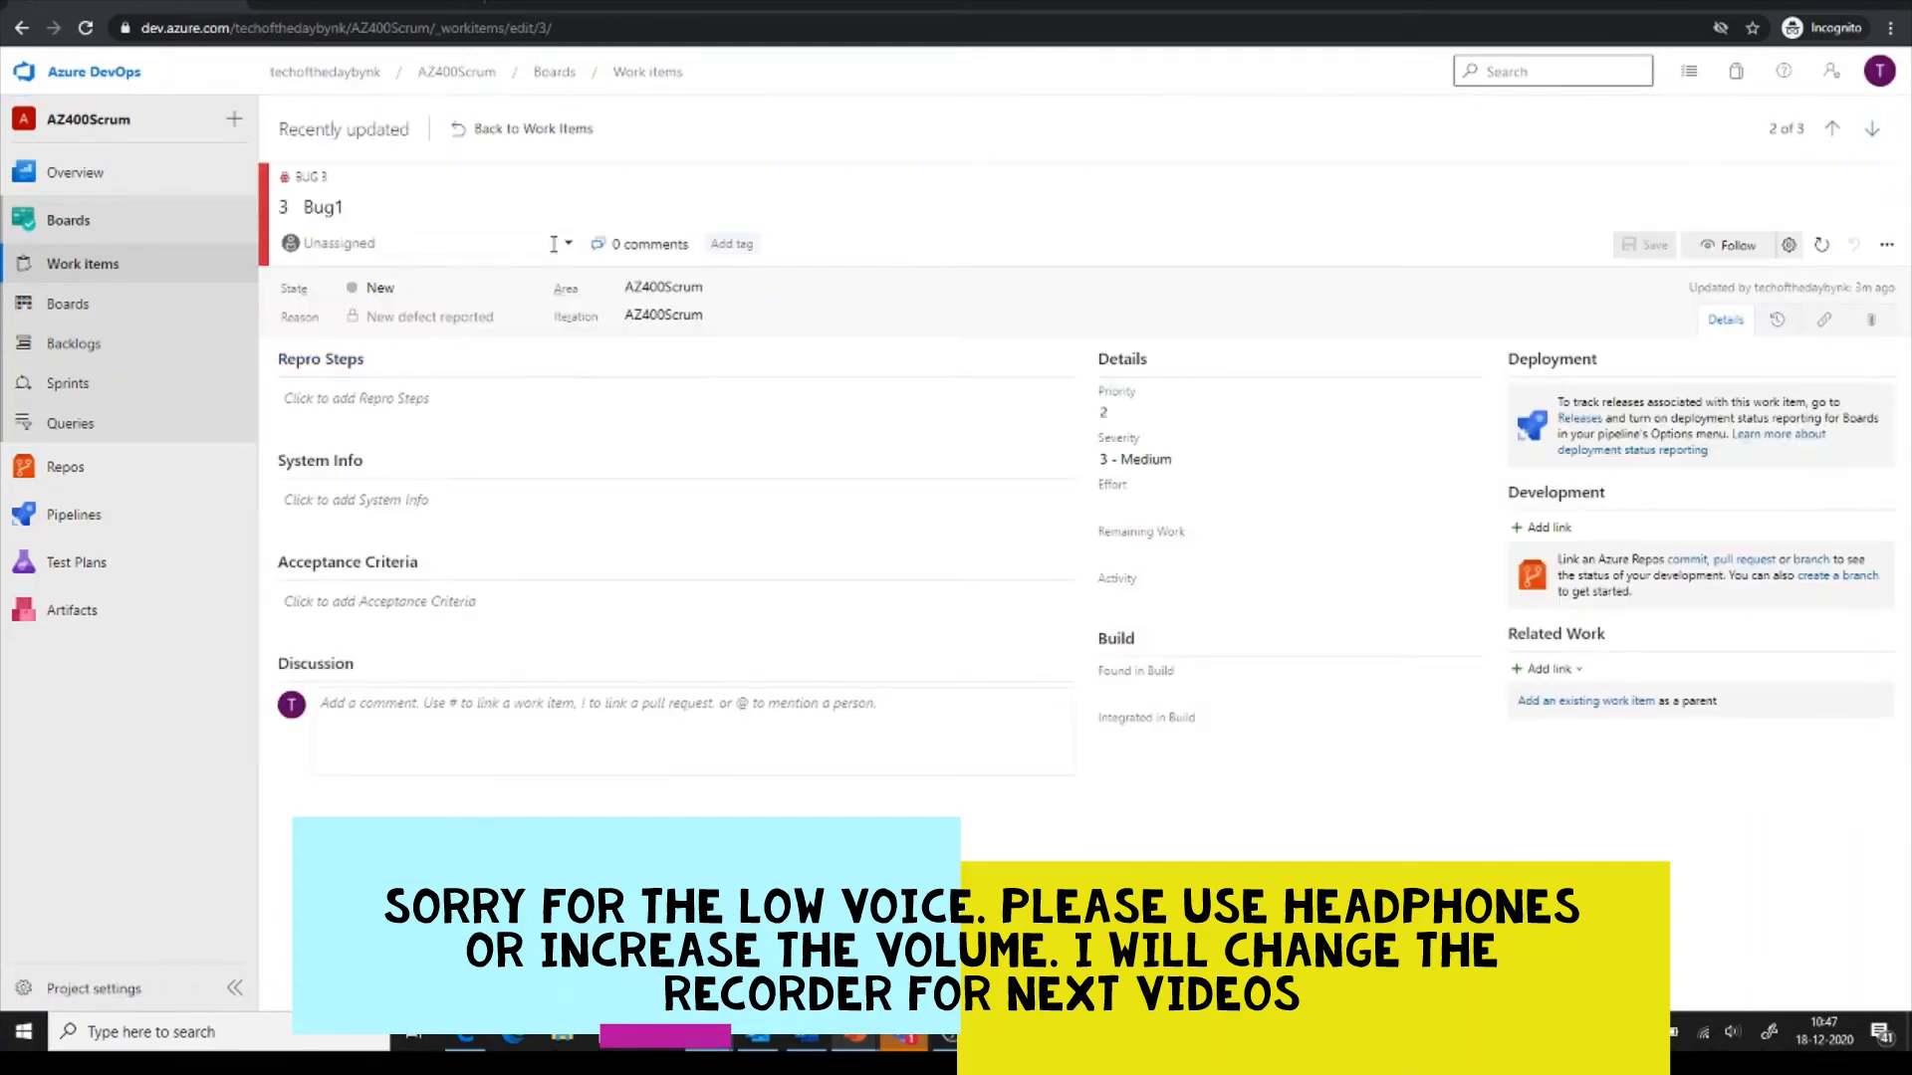
pyautogui.click(521, 297)
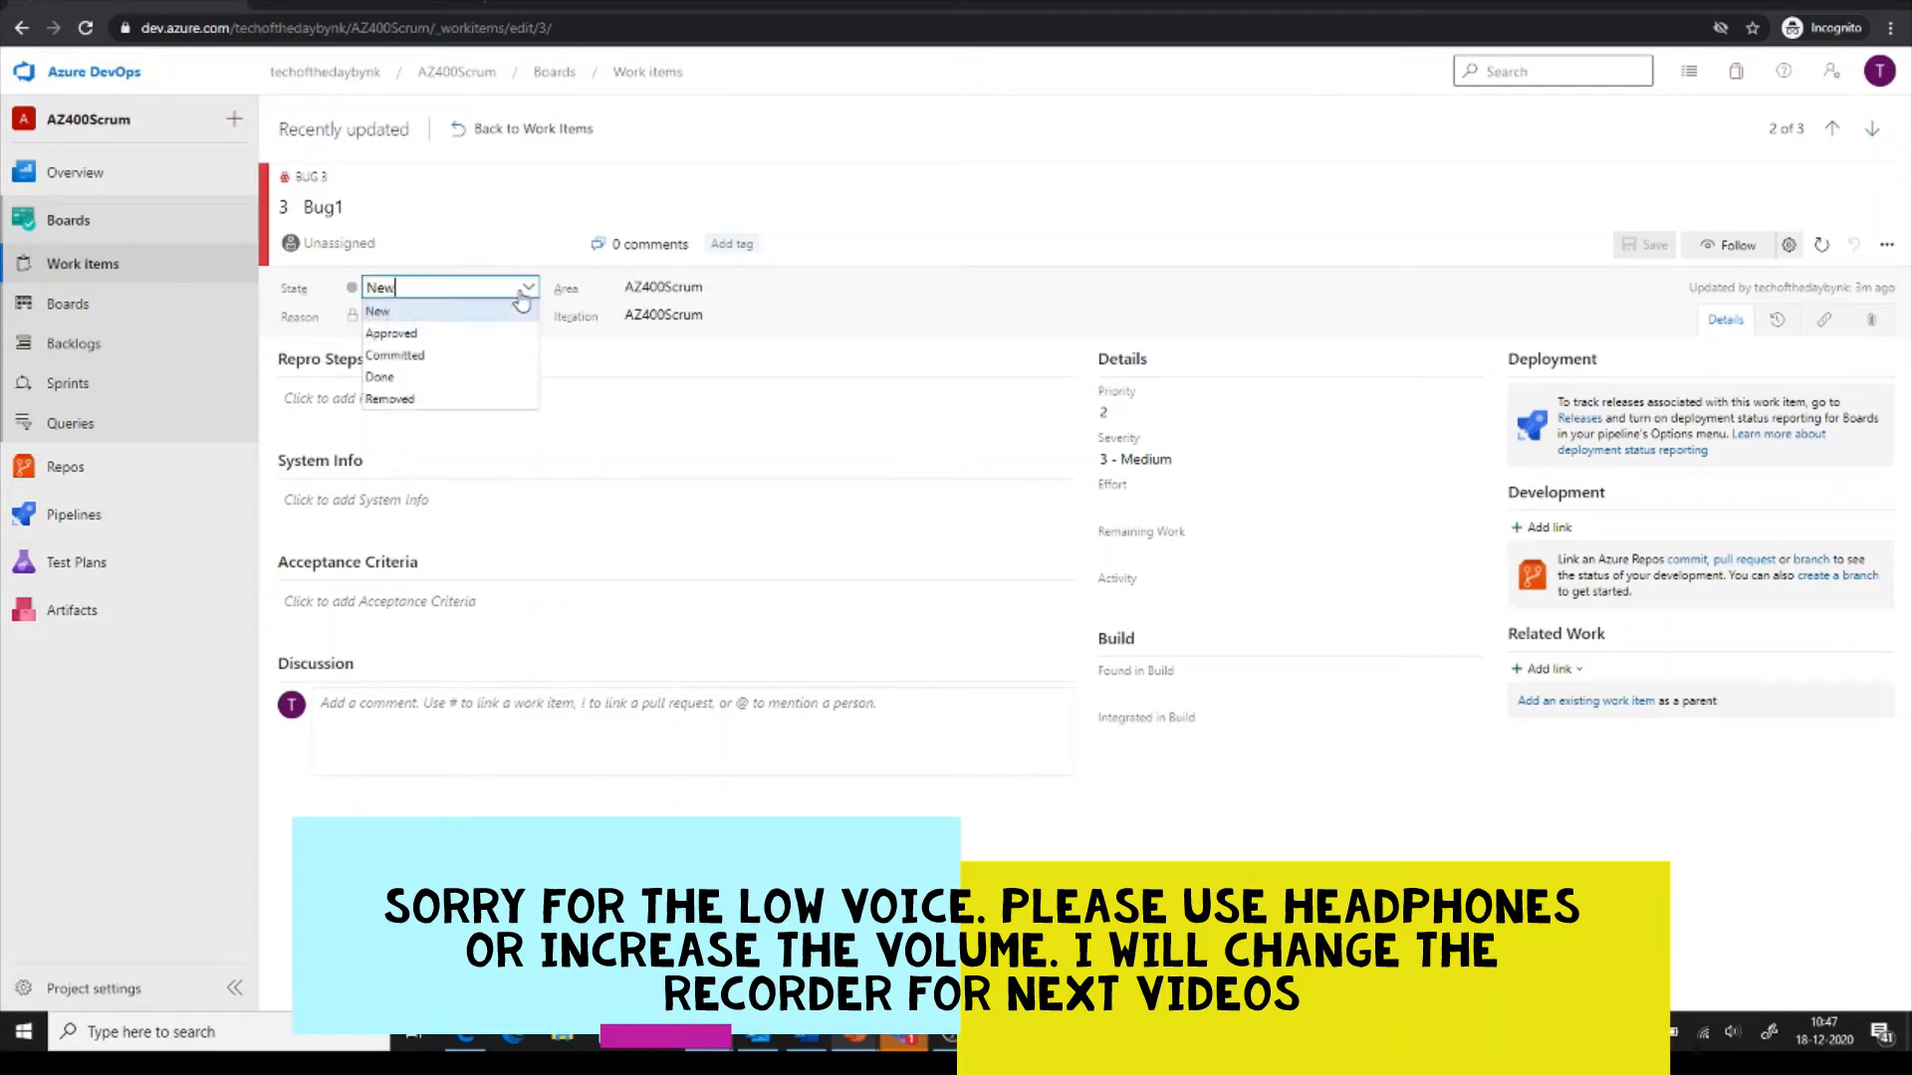
pyautogui.click(428, 334)
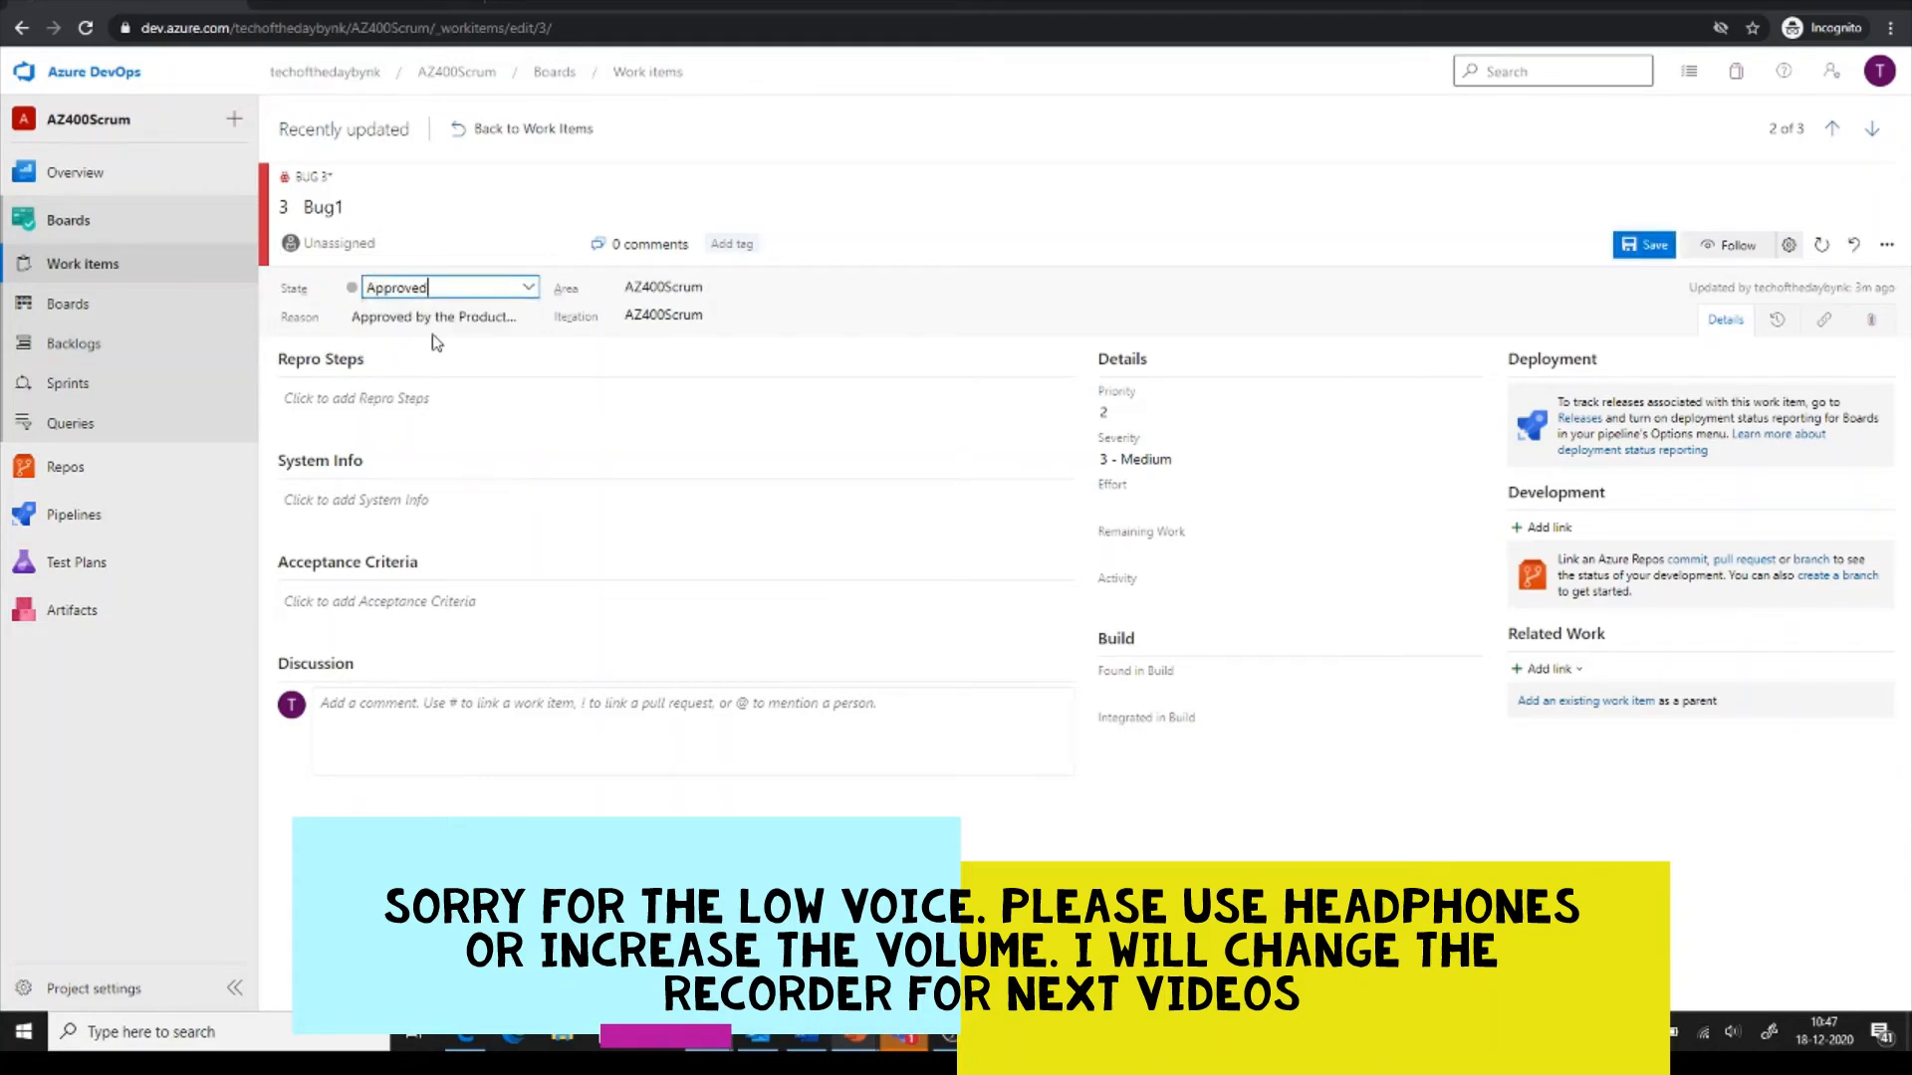
pyautogui.click(1652, 244)
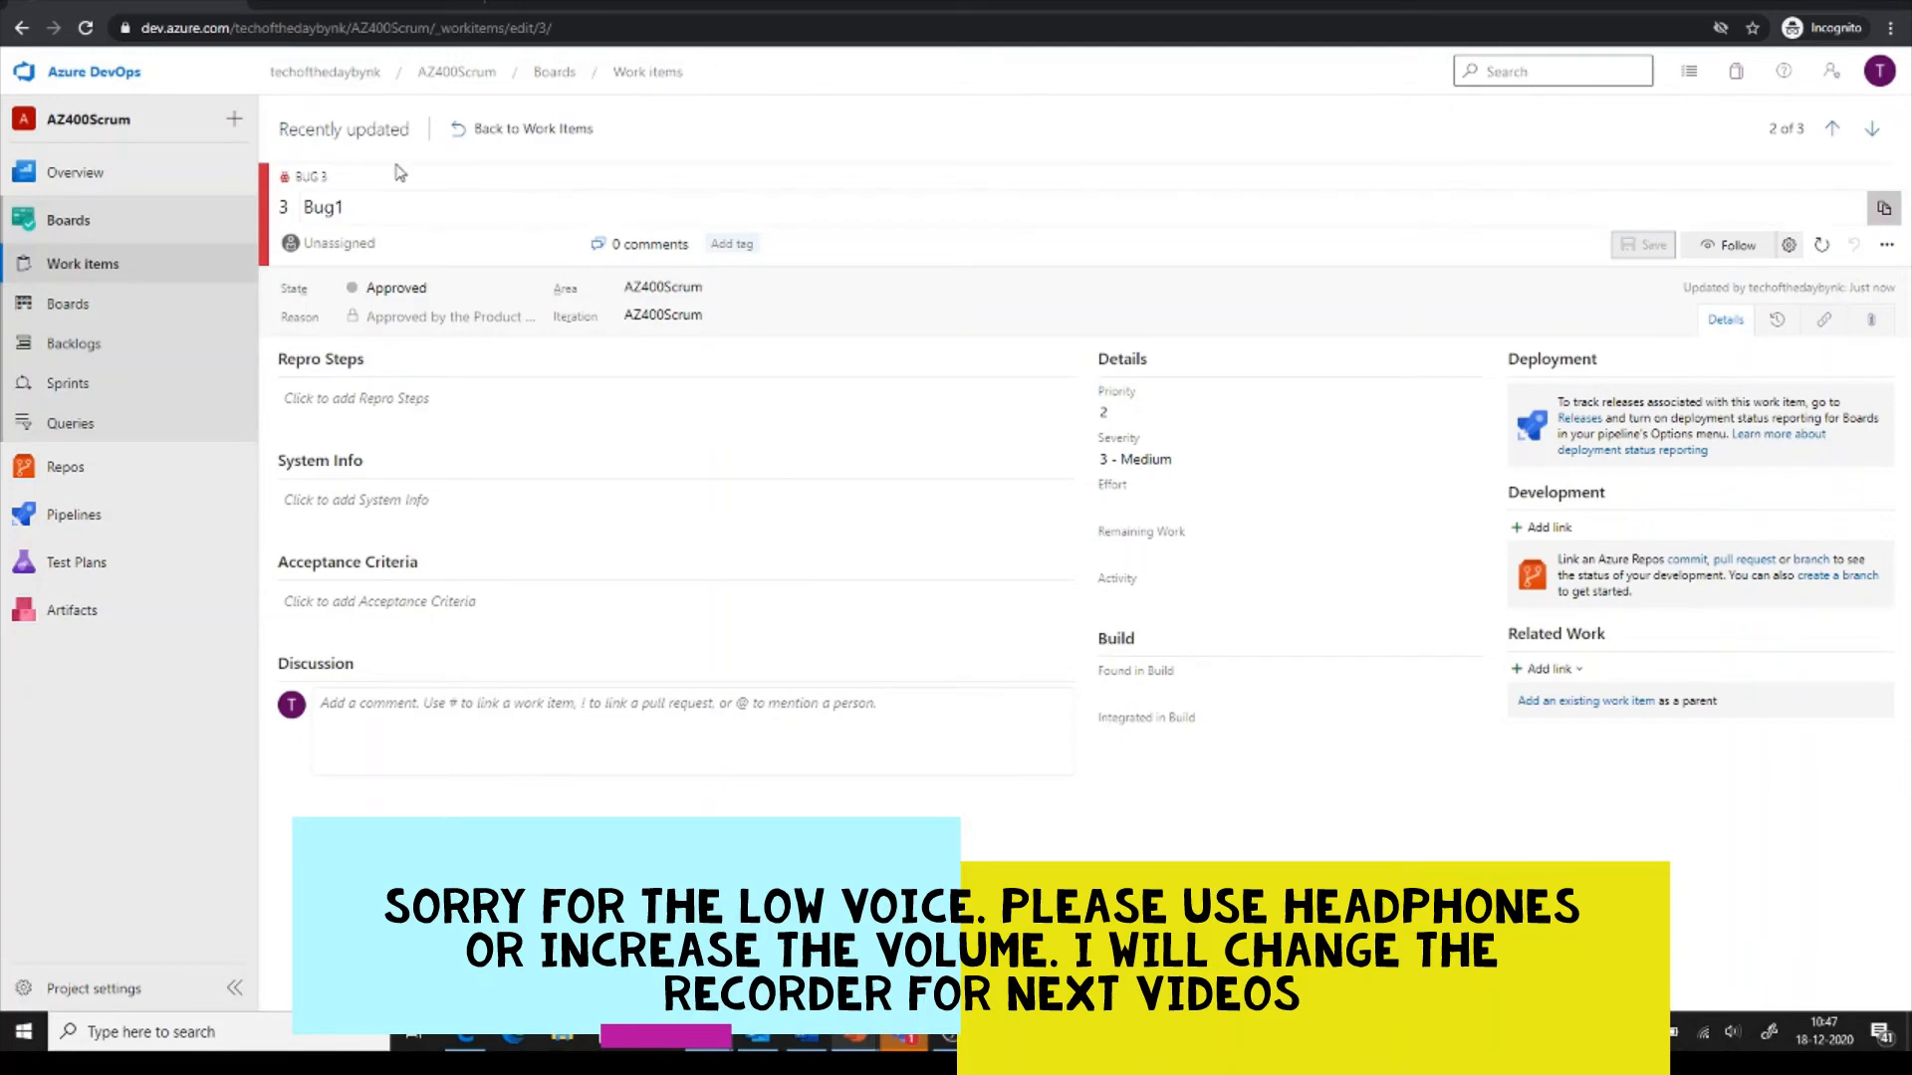
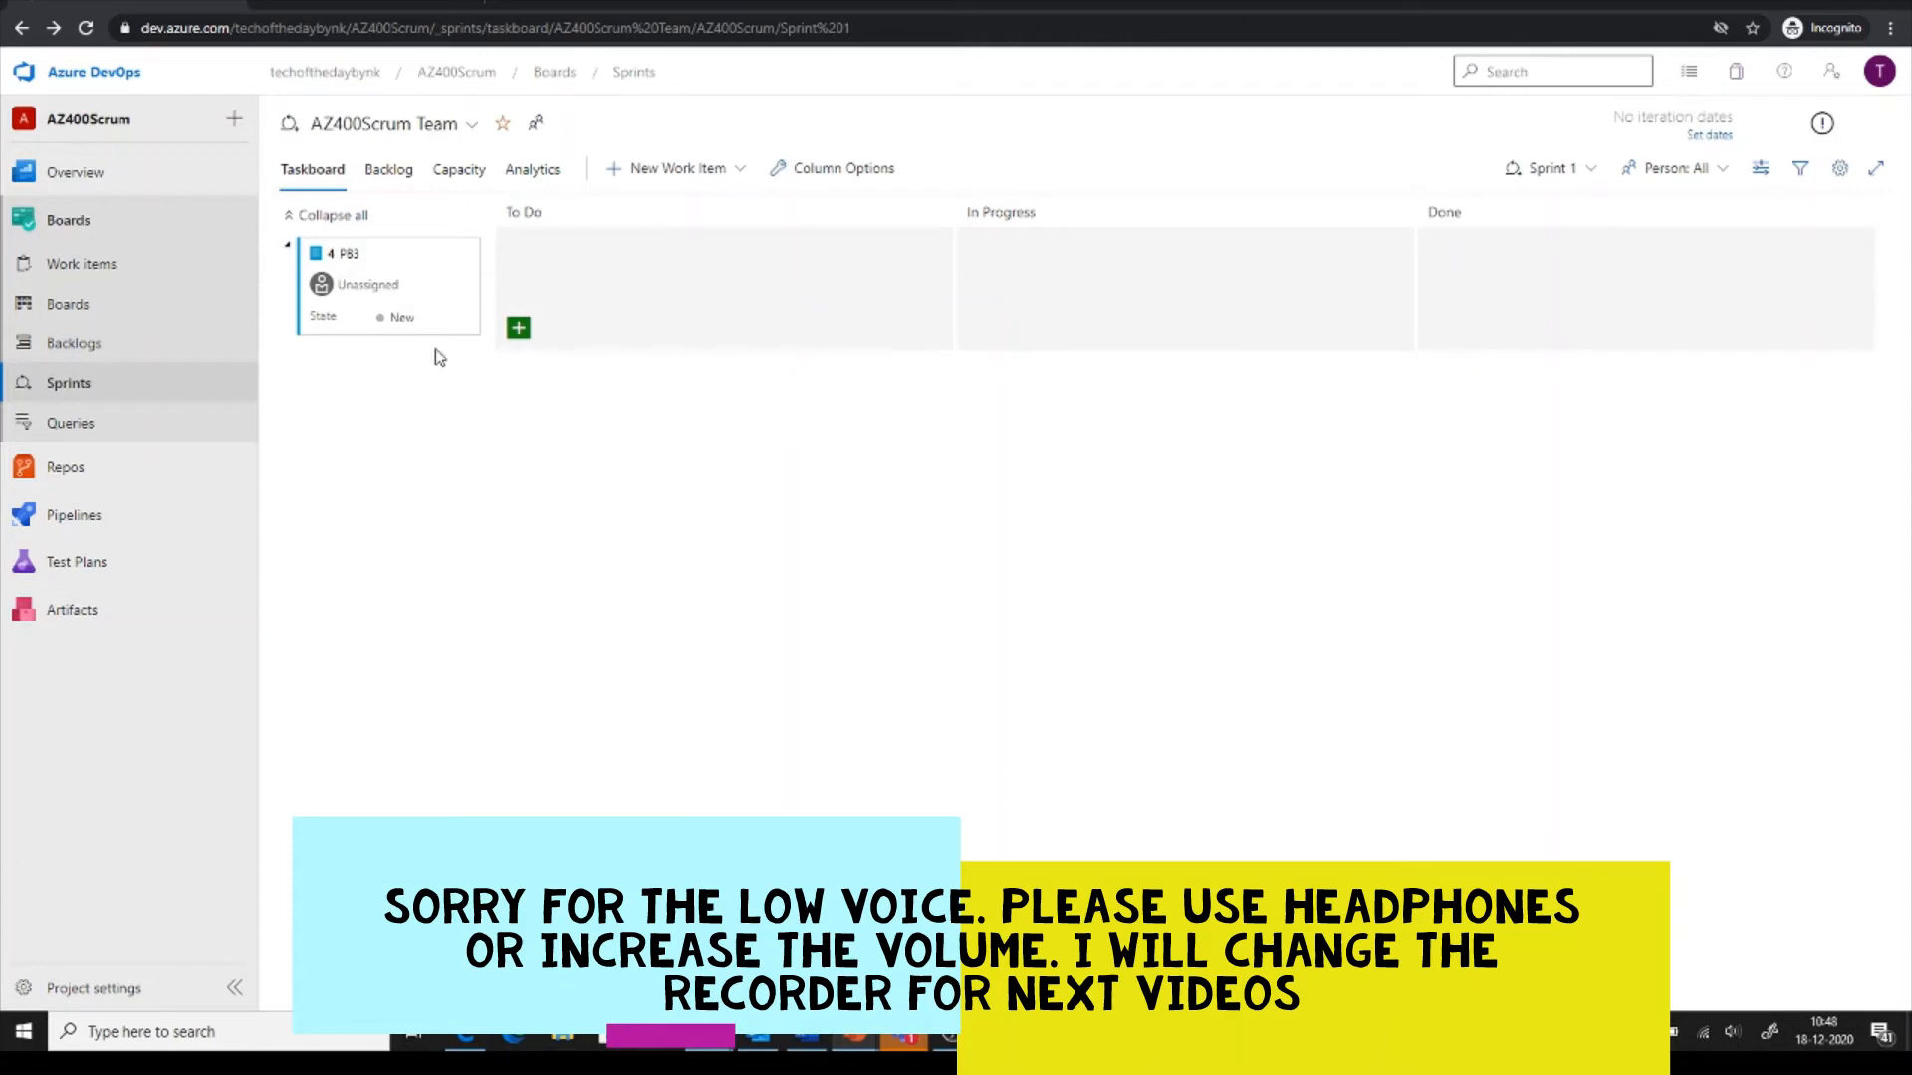
# Assign Product backlog item 1 to the iteration AZ400Scrum\Sprint 1 and save the item.
pyautogui.click(91, 261)
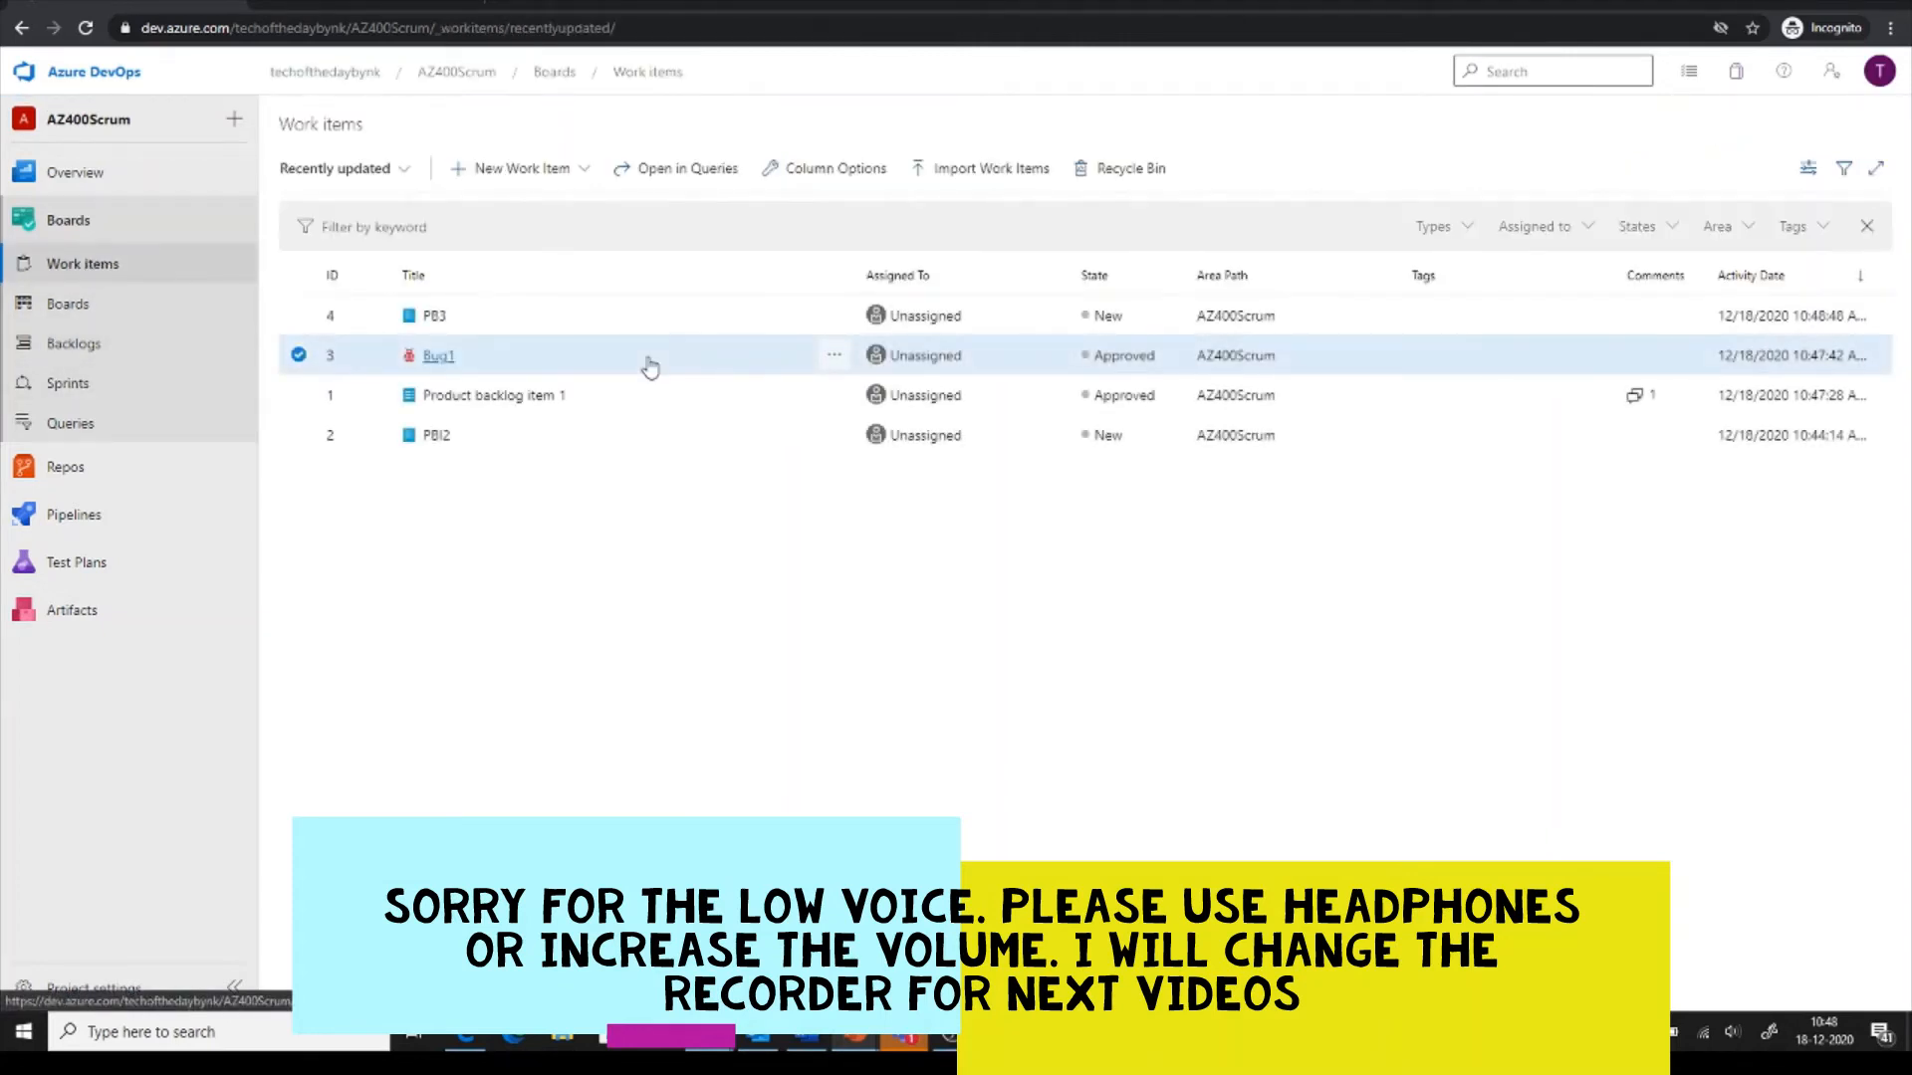
pyautogui.click(488, 399)
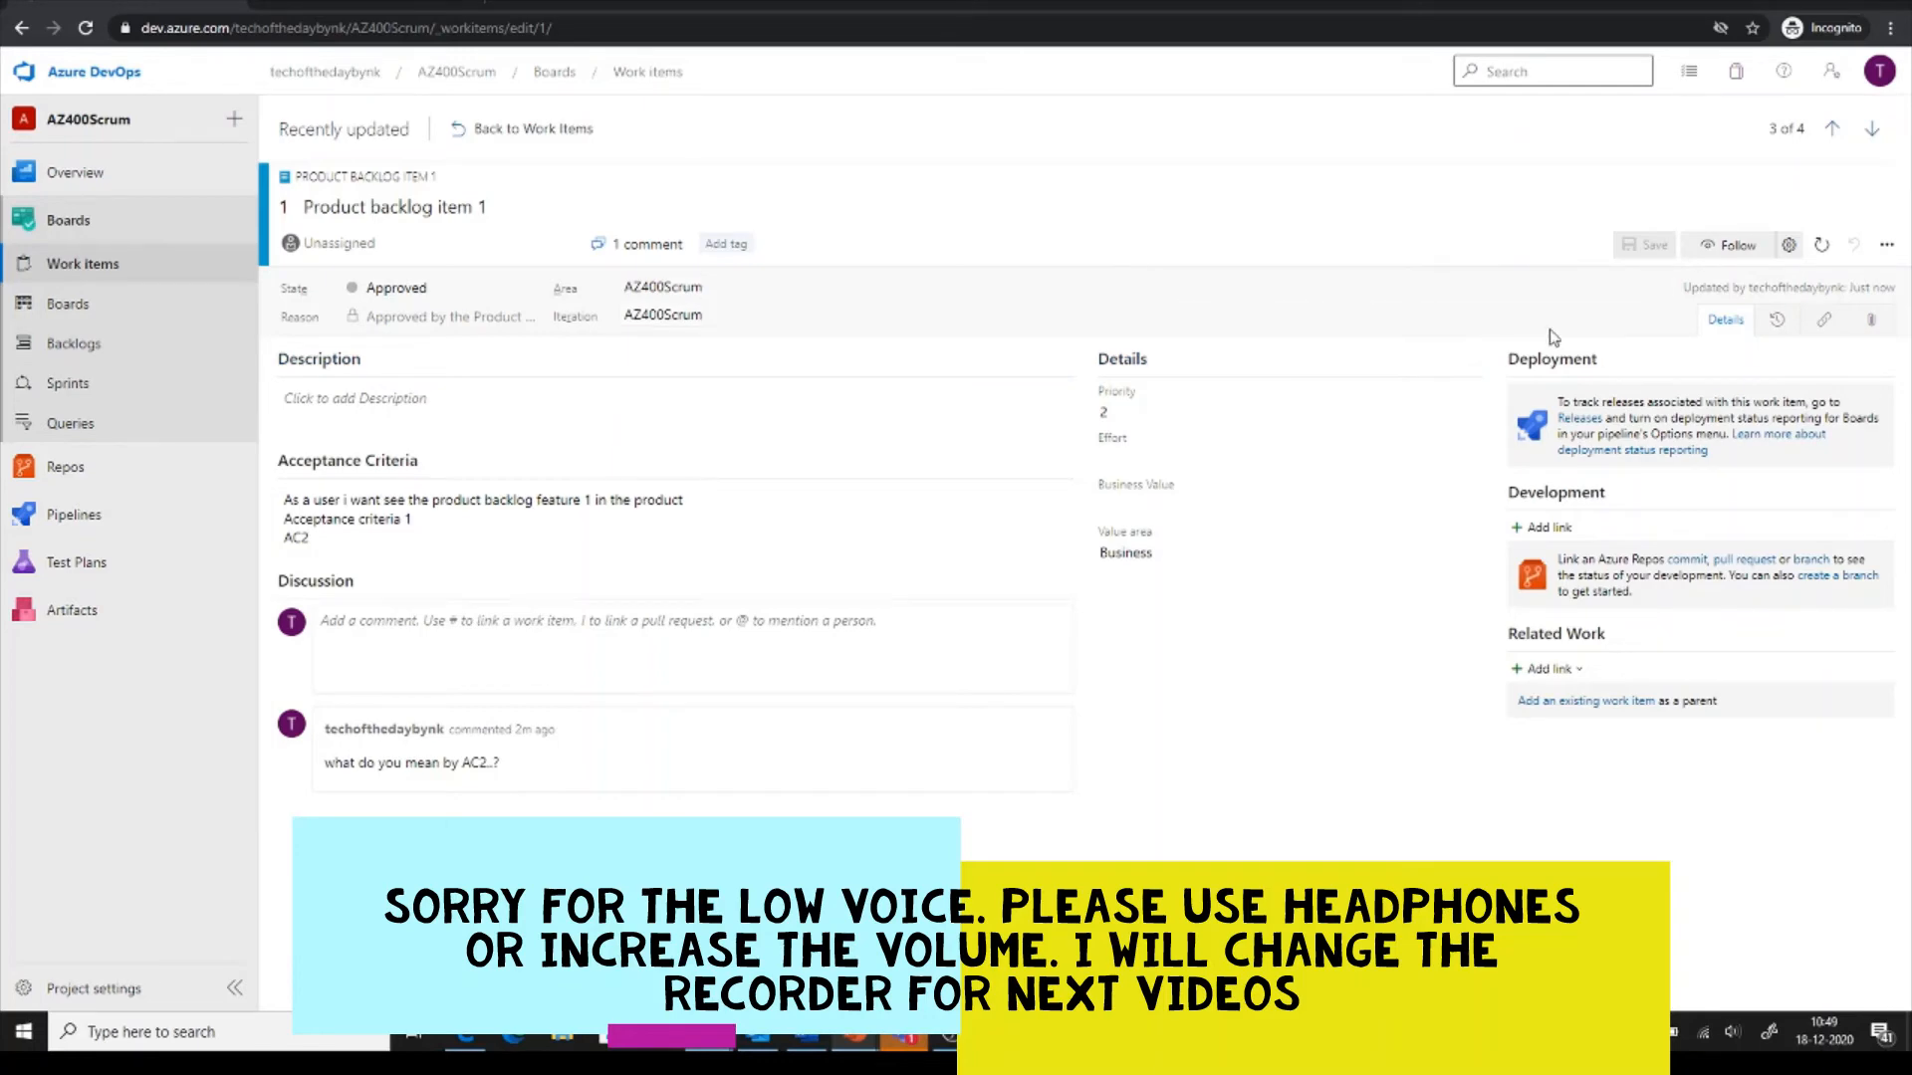
pyautogui.click(1662, 319)
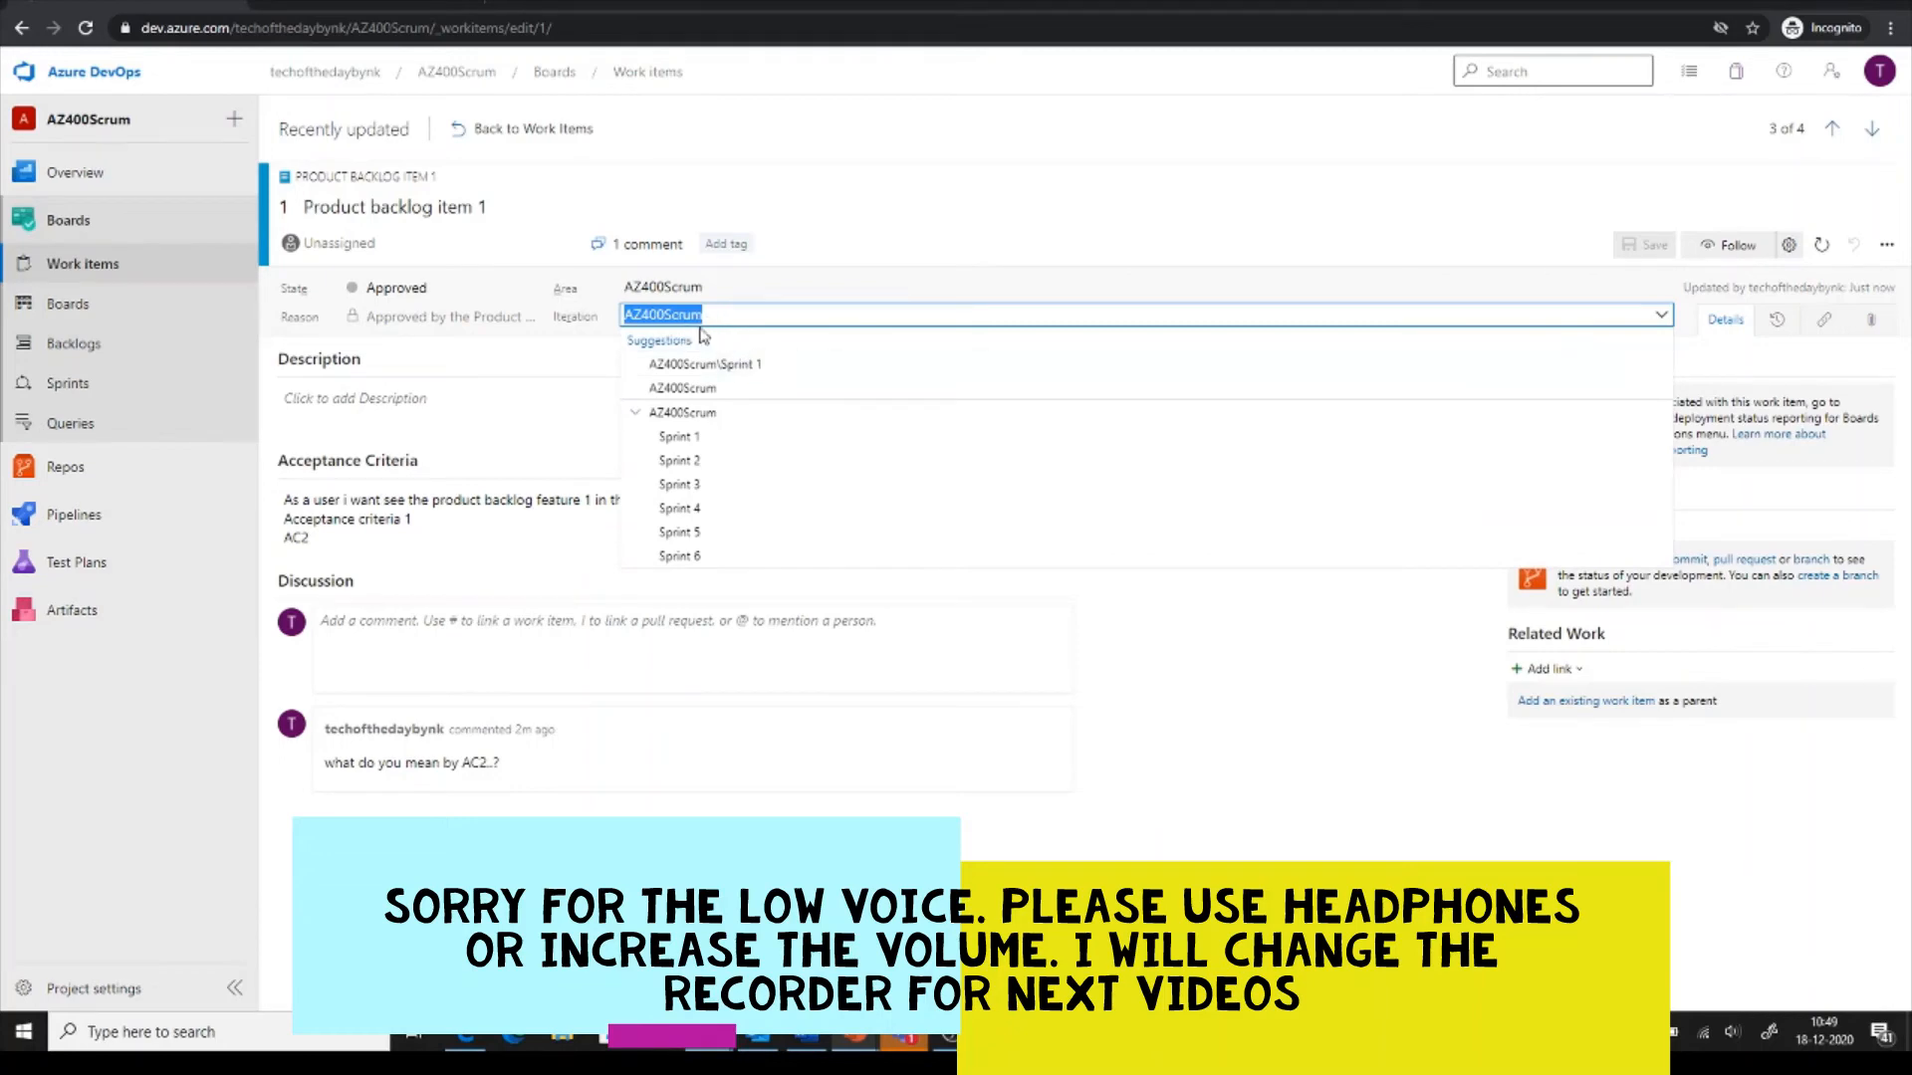
pyautogui.click(772, 368)
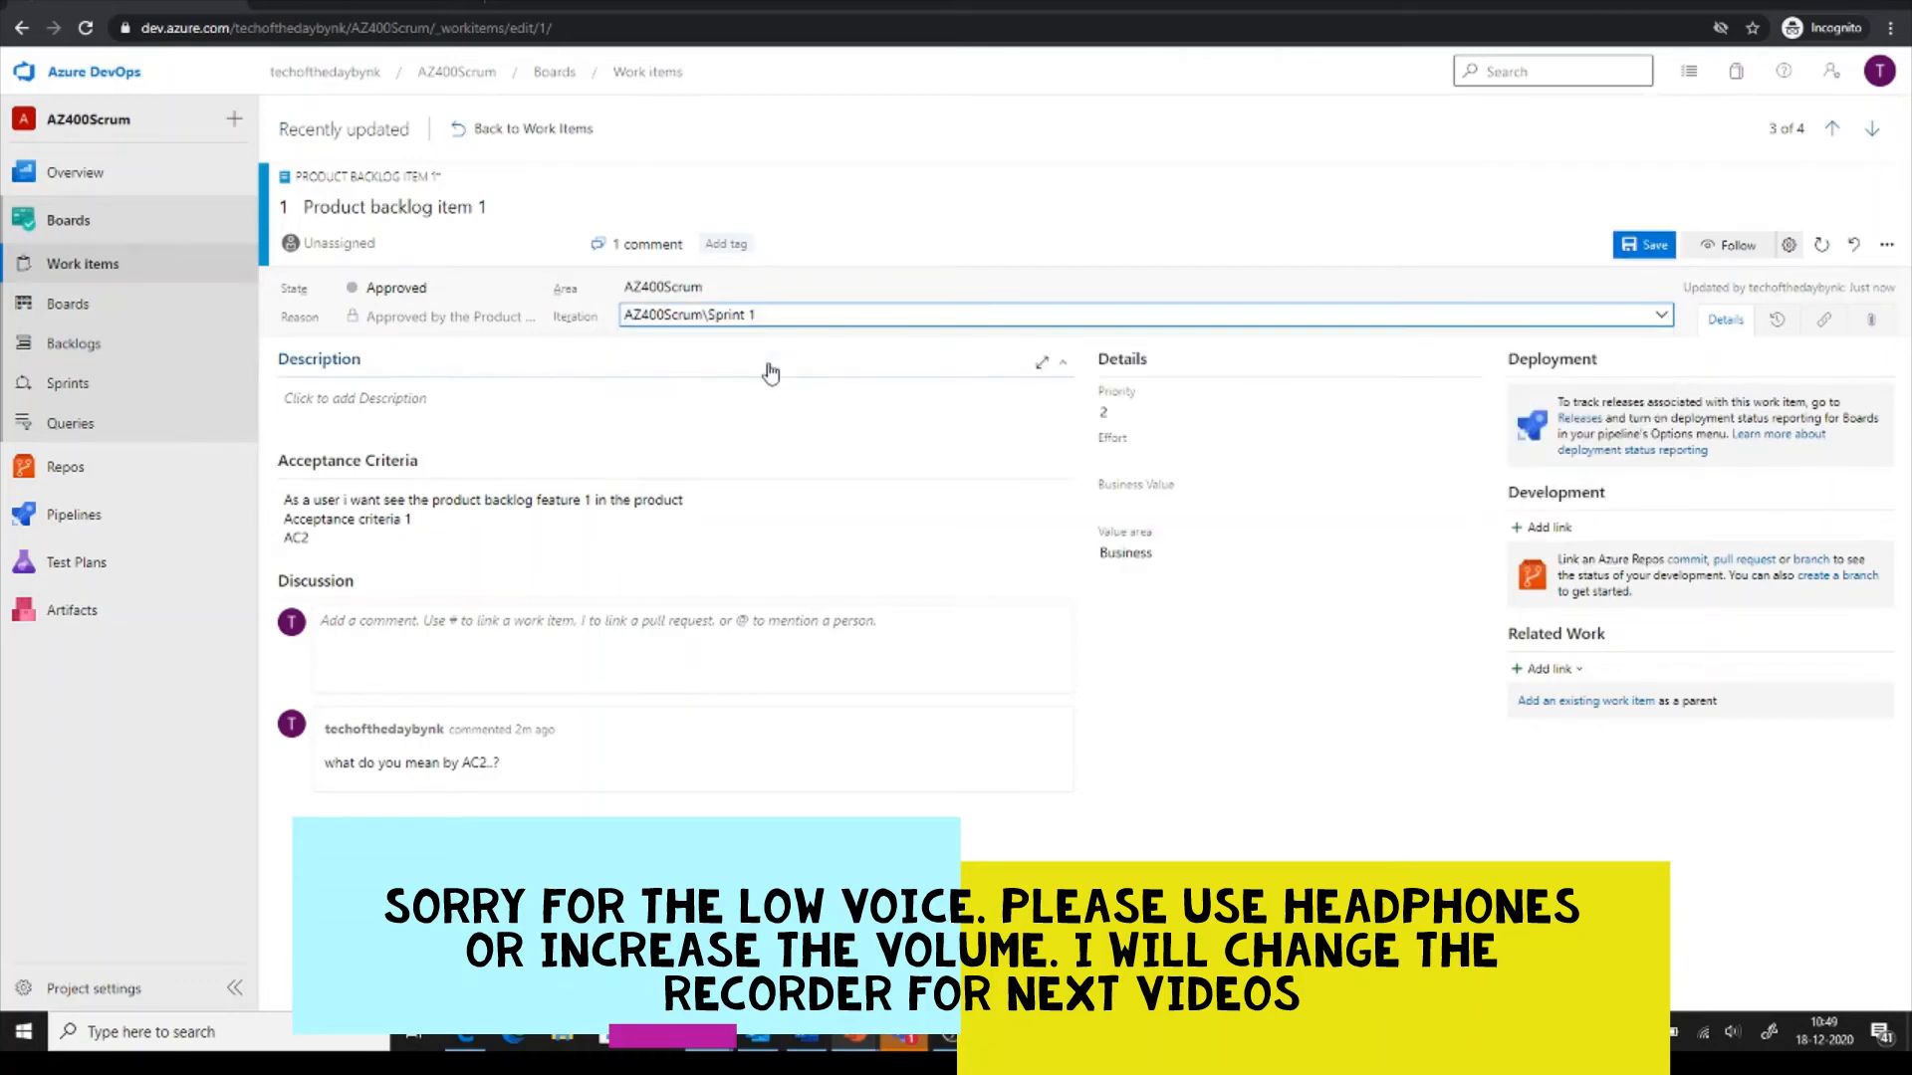
pyautogui.click(1645, 246)
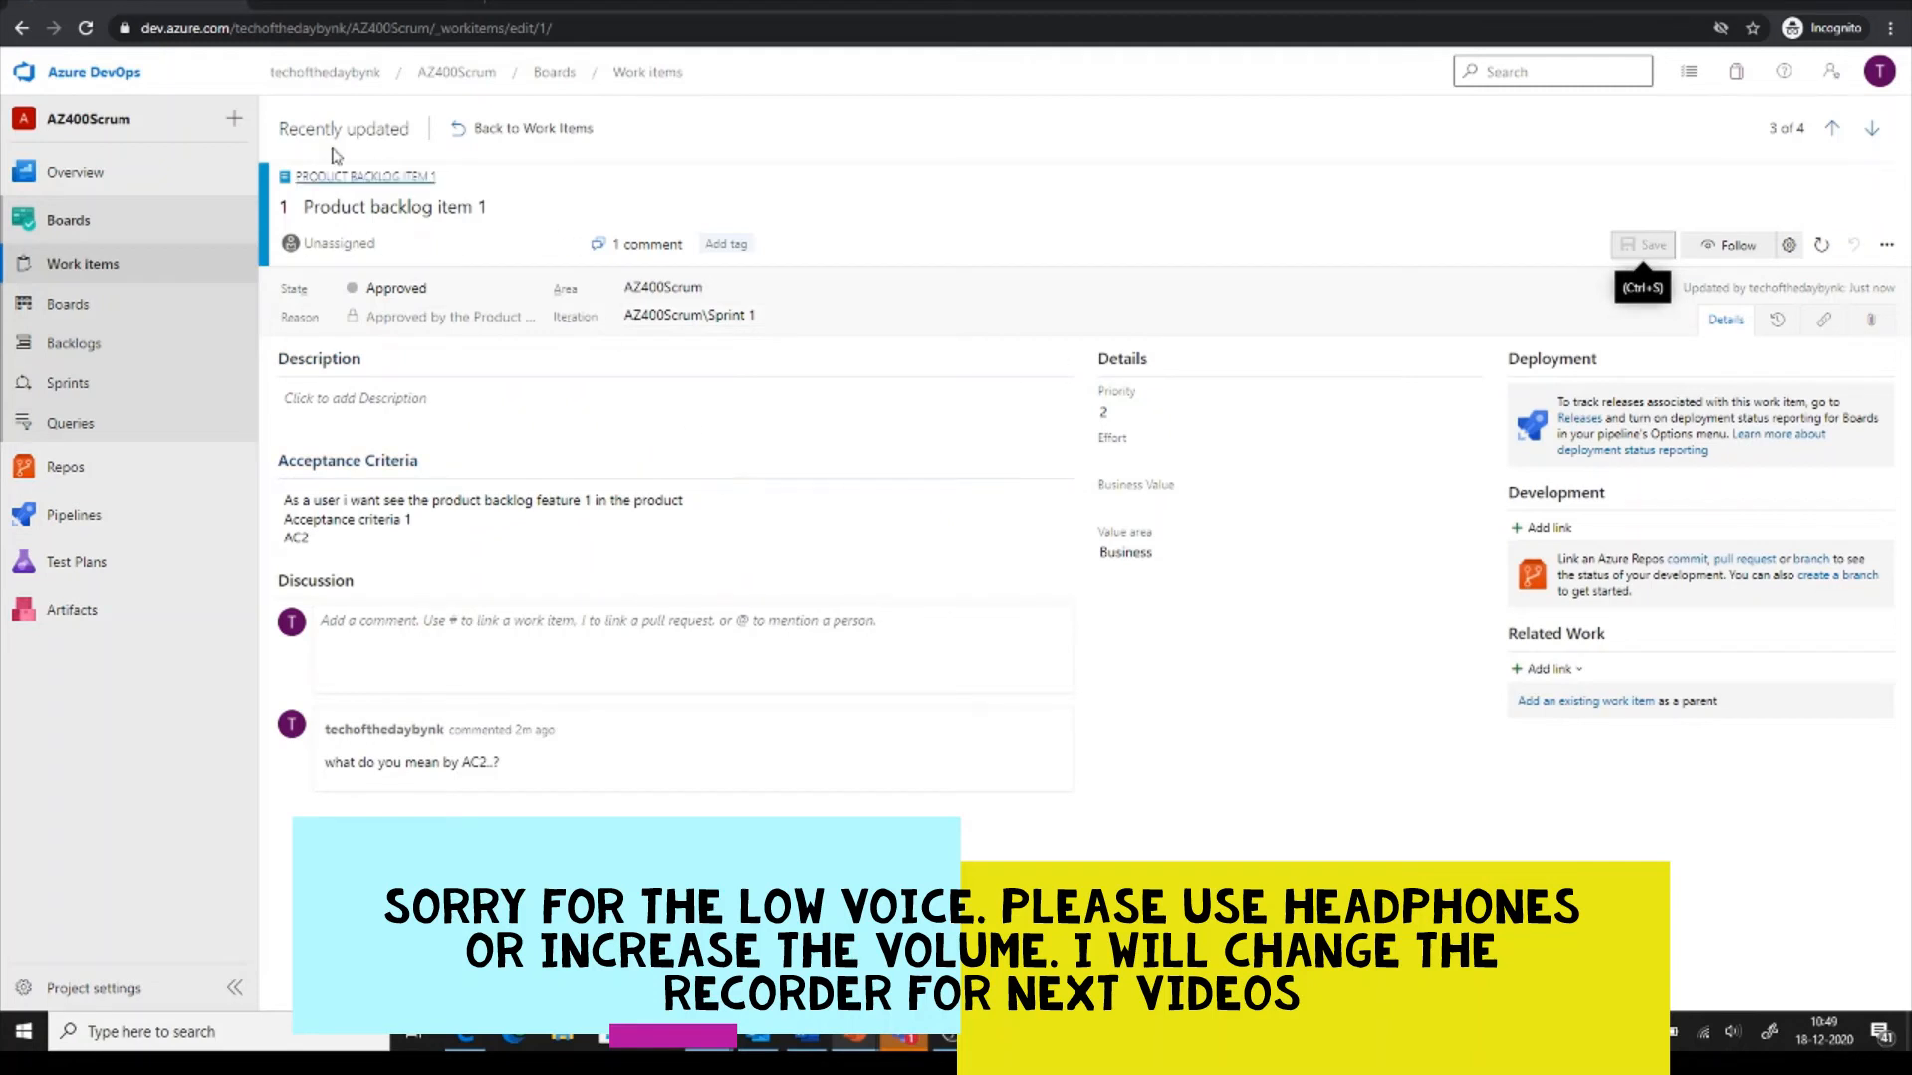
# Set the state of PB3 to Approved on the Sprint 1 taskboard.
pyautogui.click(69, 389)
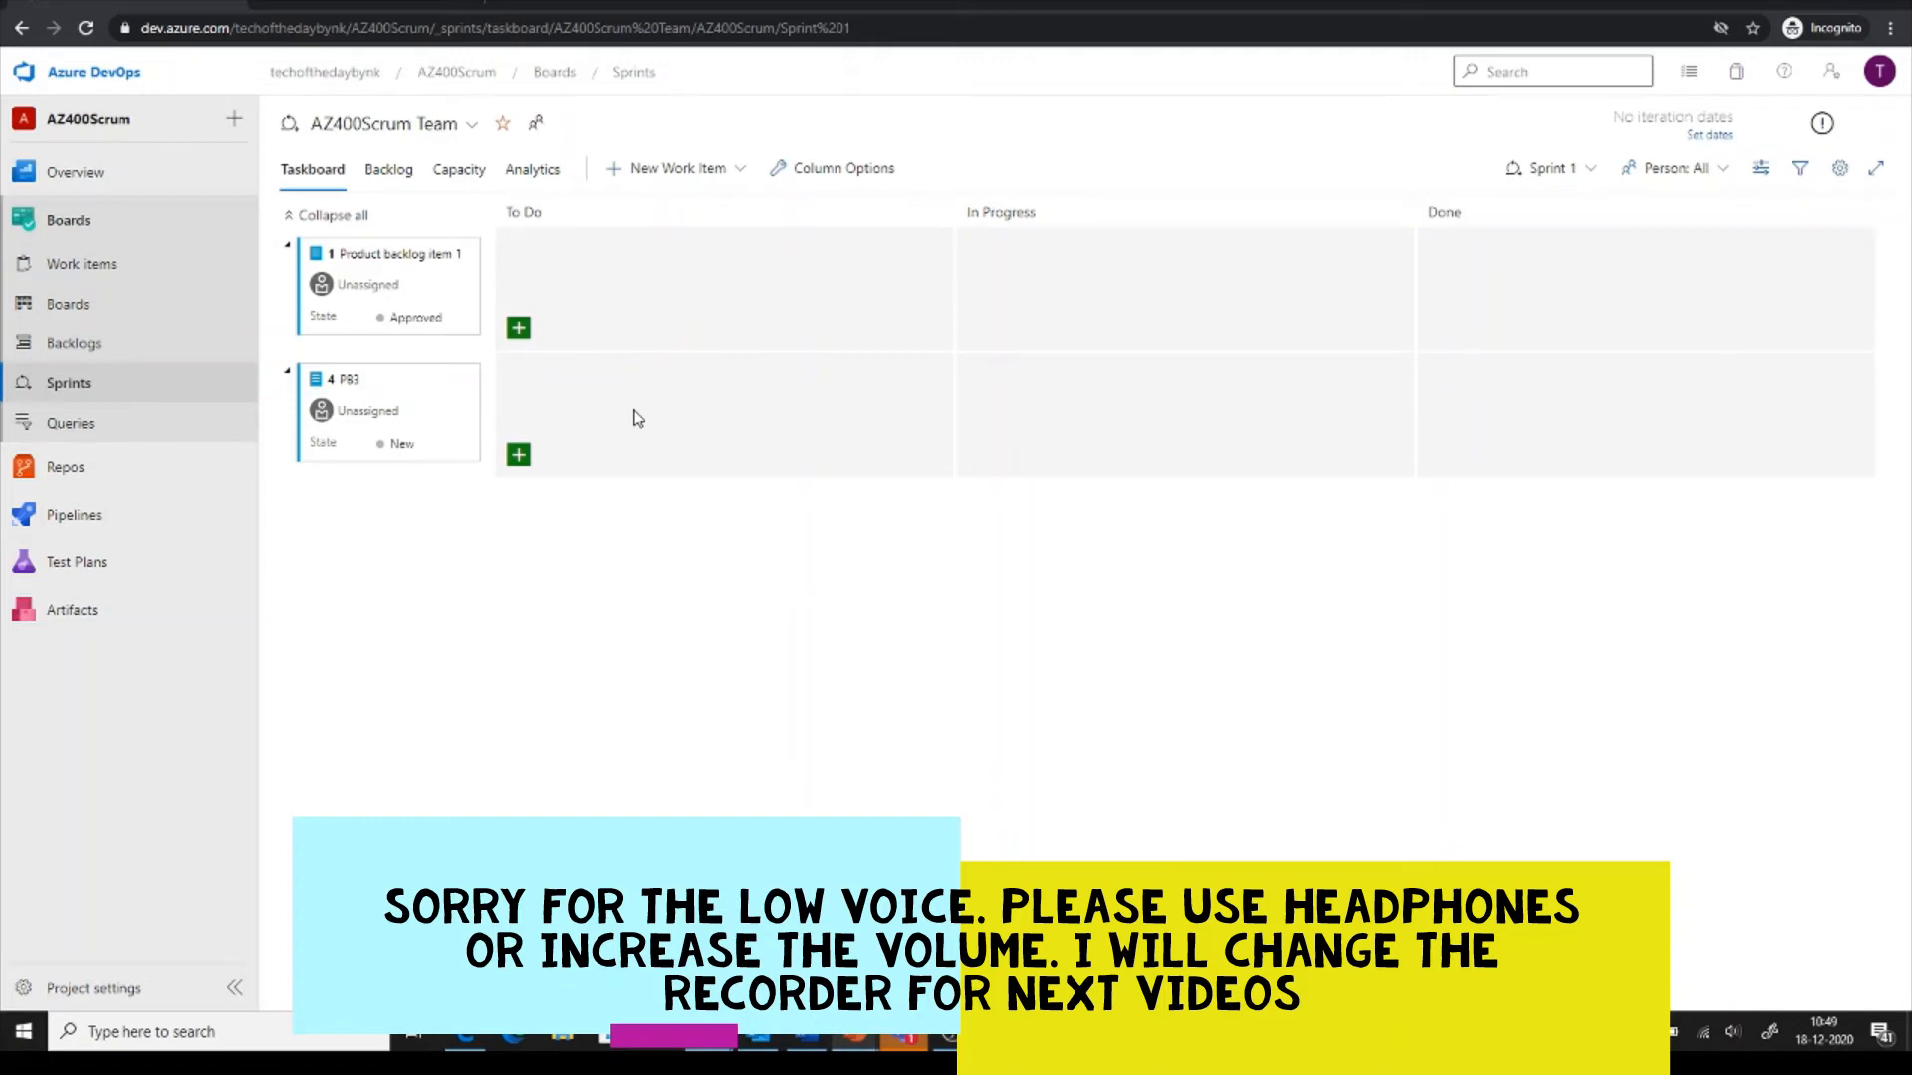
pyautogui.click(422, 444)
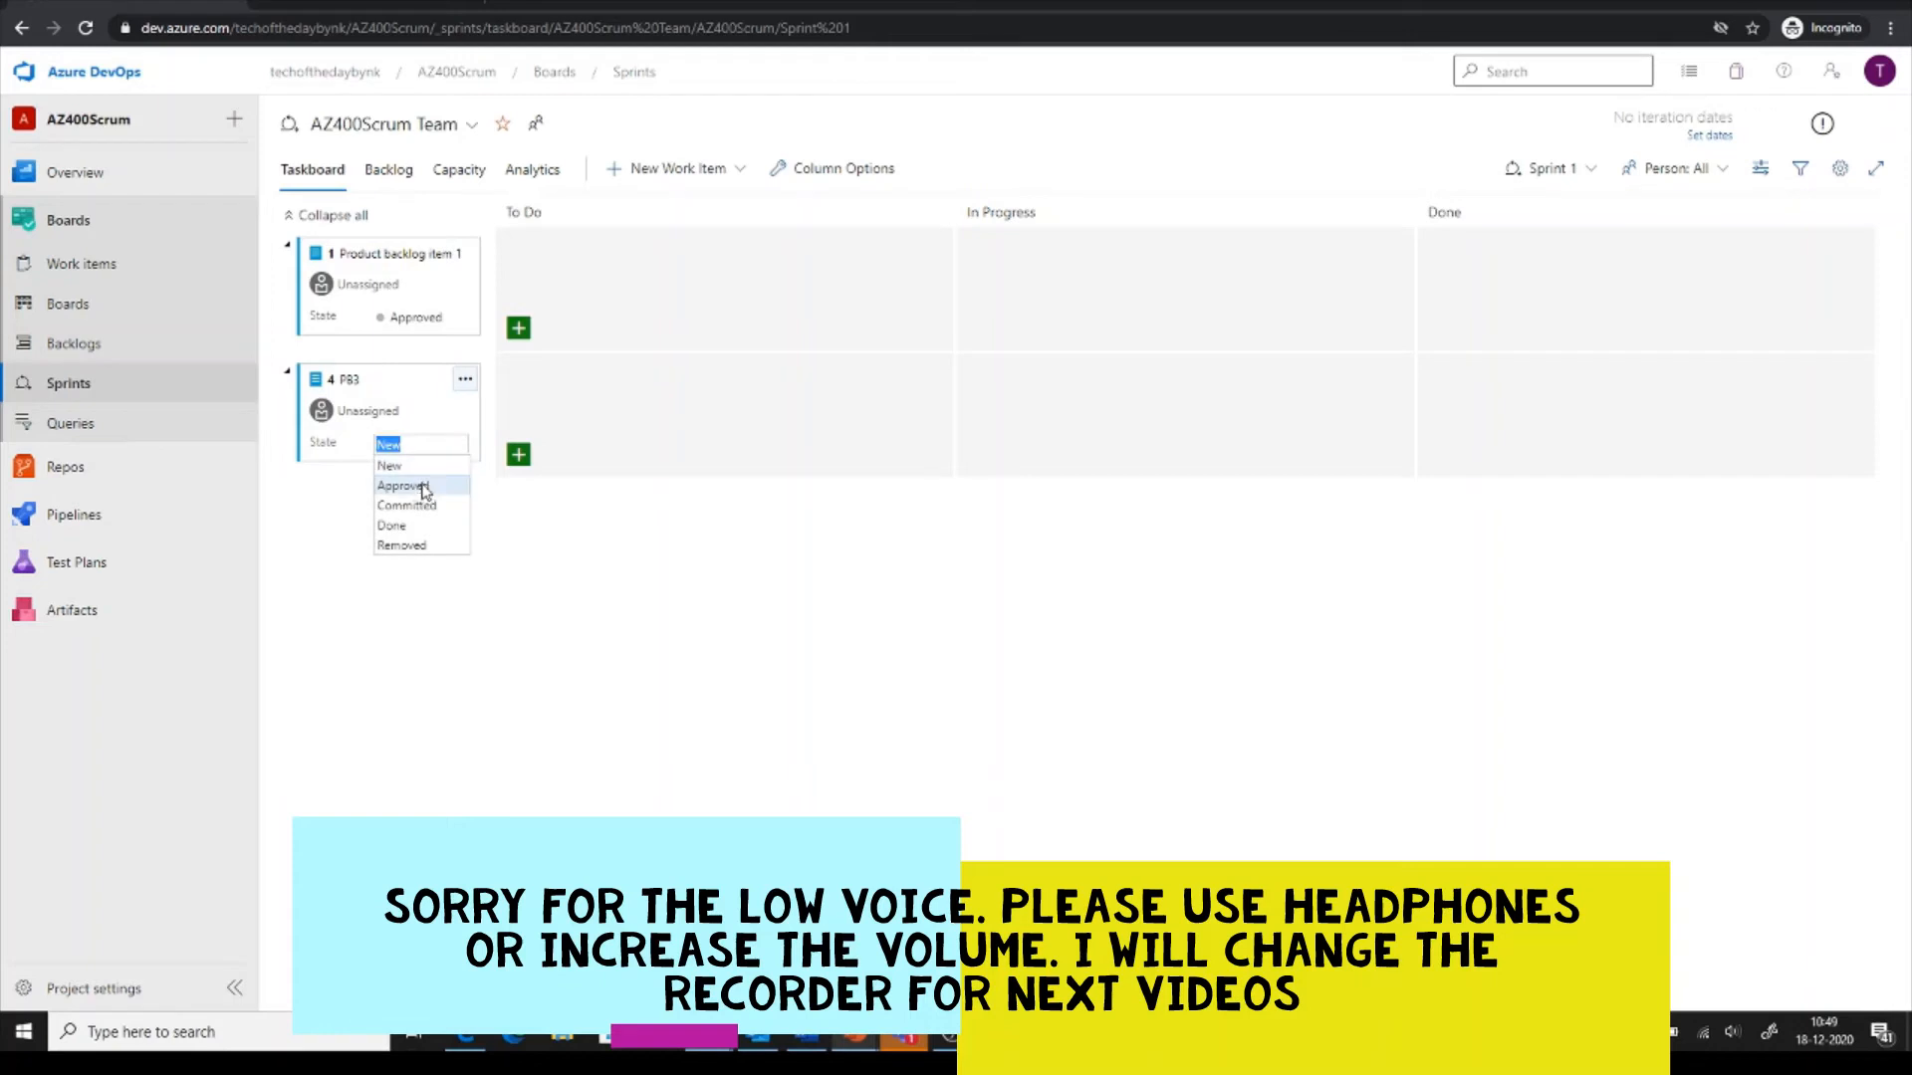
pyautogui.click(416, 483)
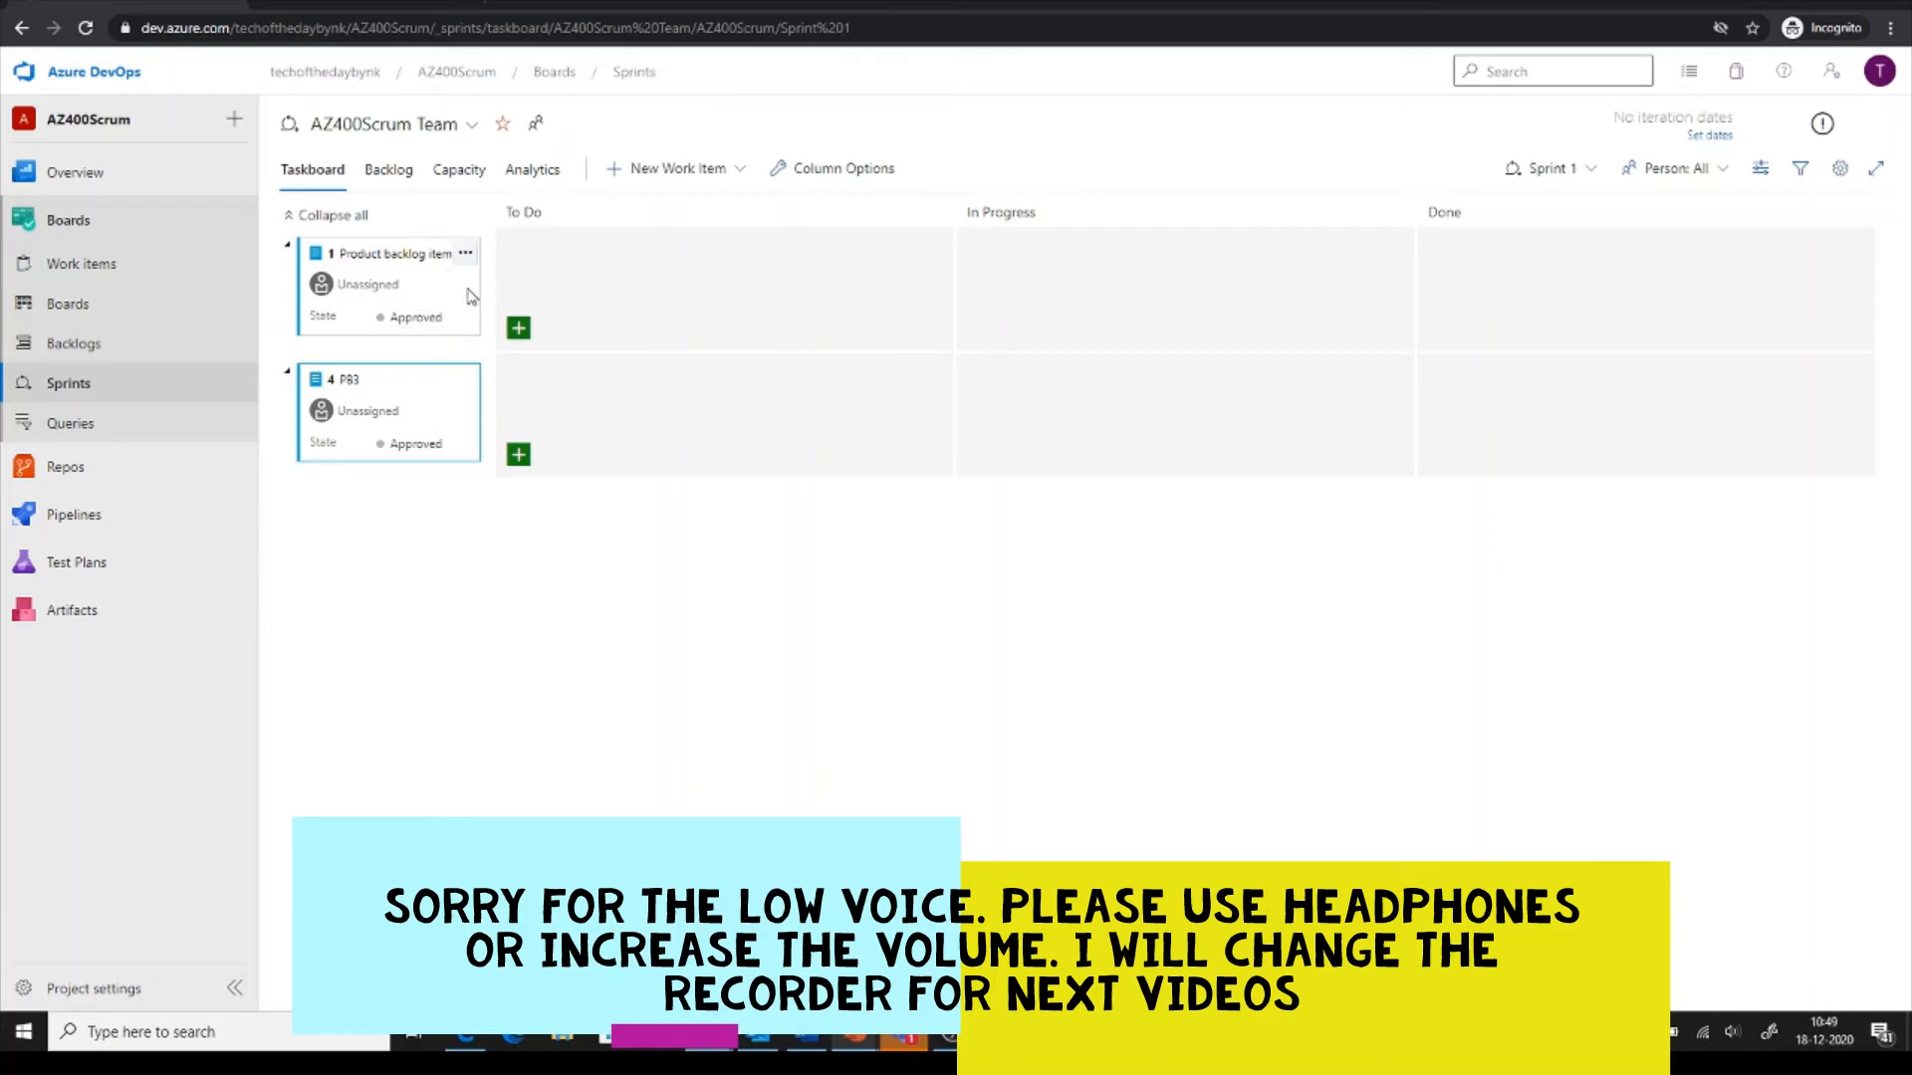
pyautogui.click(468, 295)
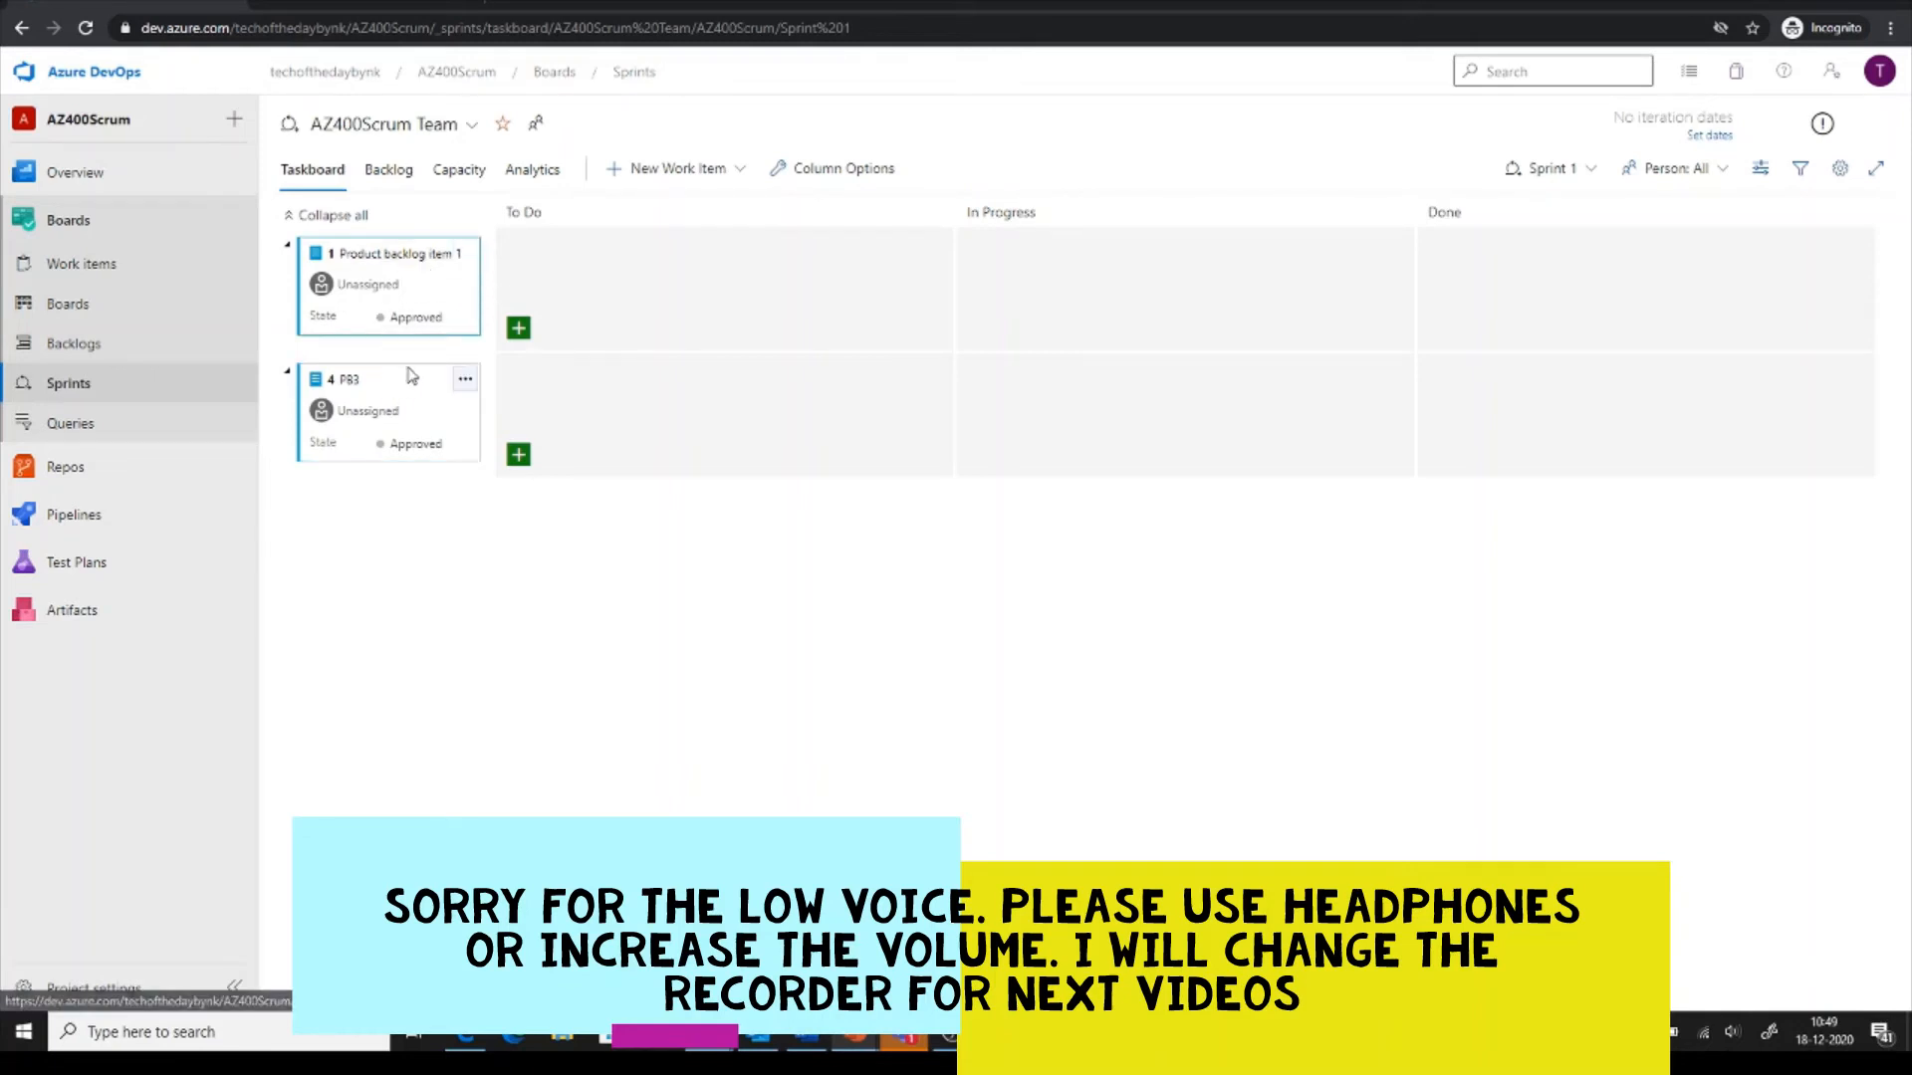
# Open Product backlog item 1 from the taskboard and set its value area to Architectural and its priority to 1.
pyautogui.click(400, 257)
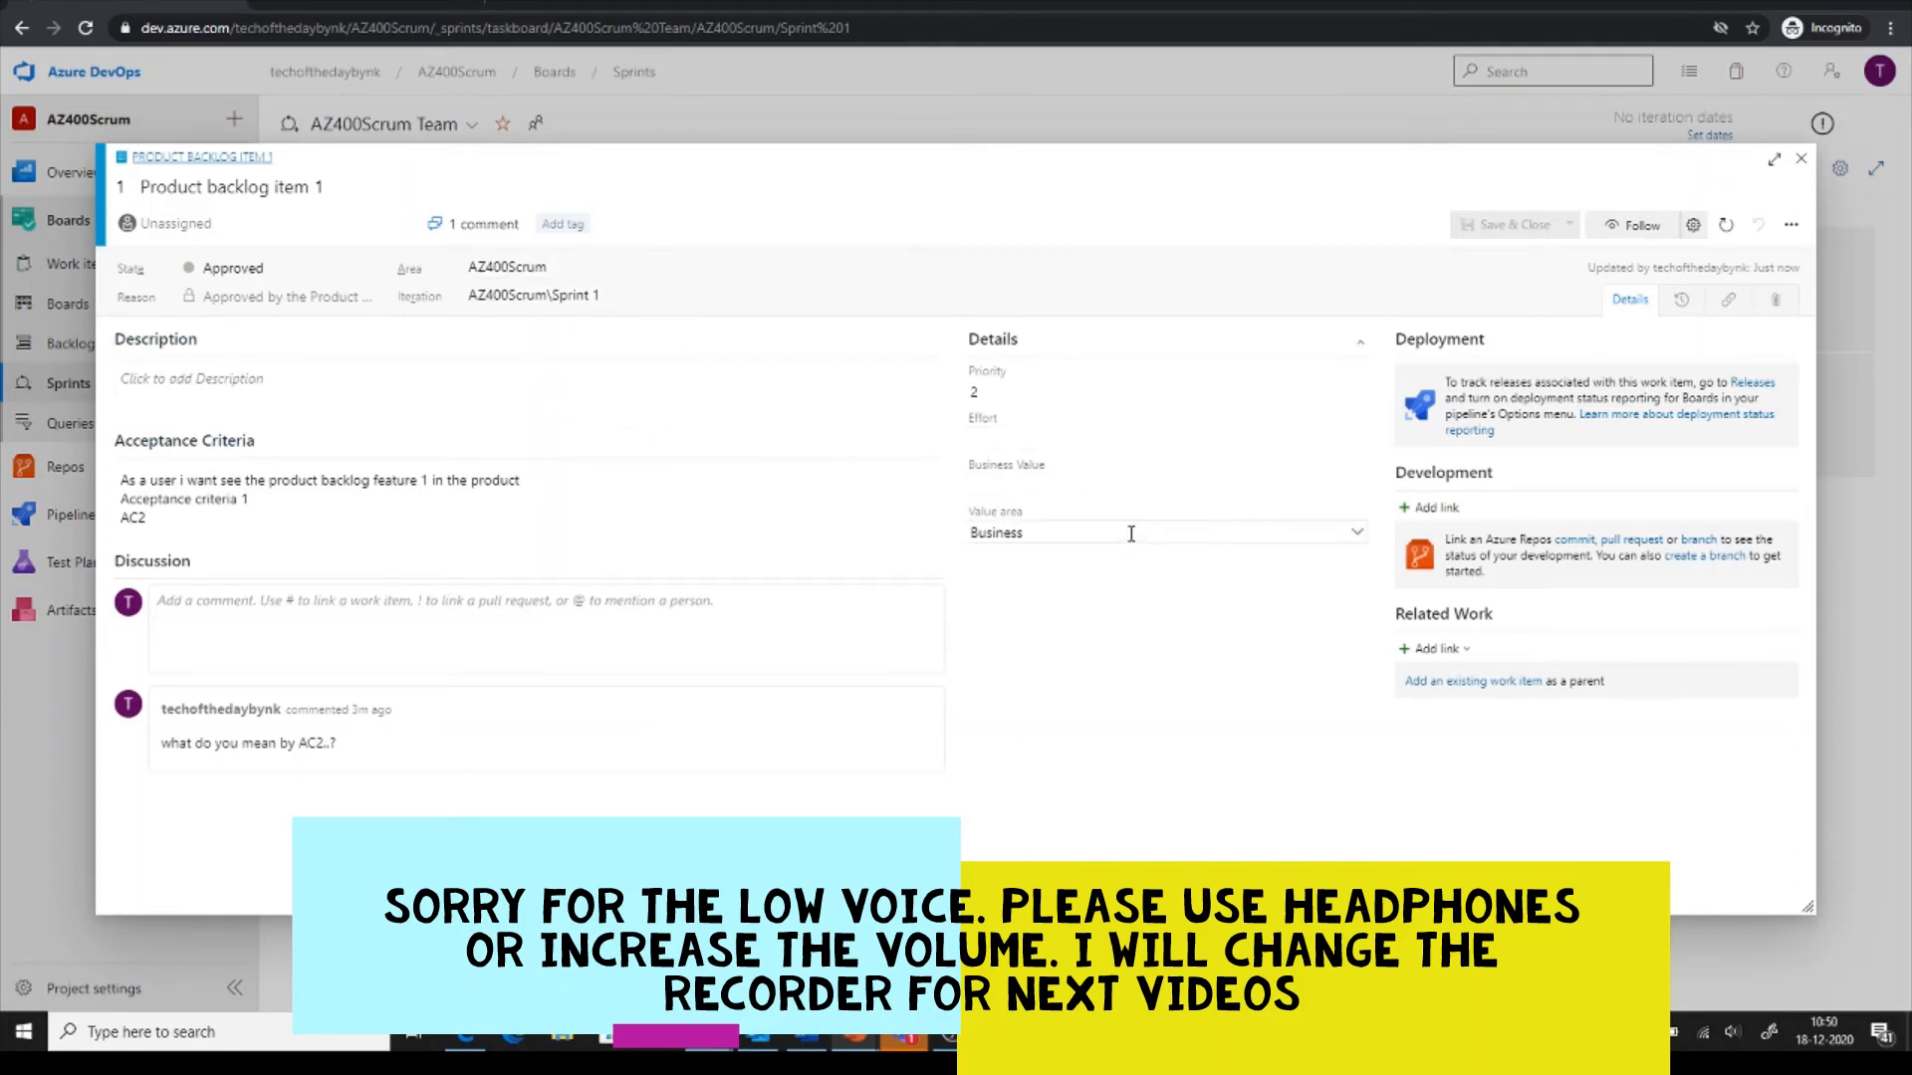
pyautogui.click(1357, 535)
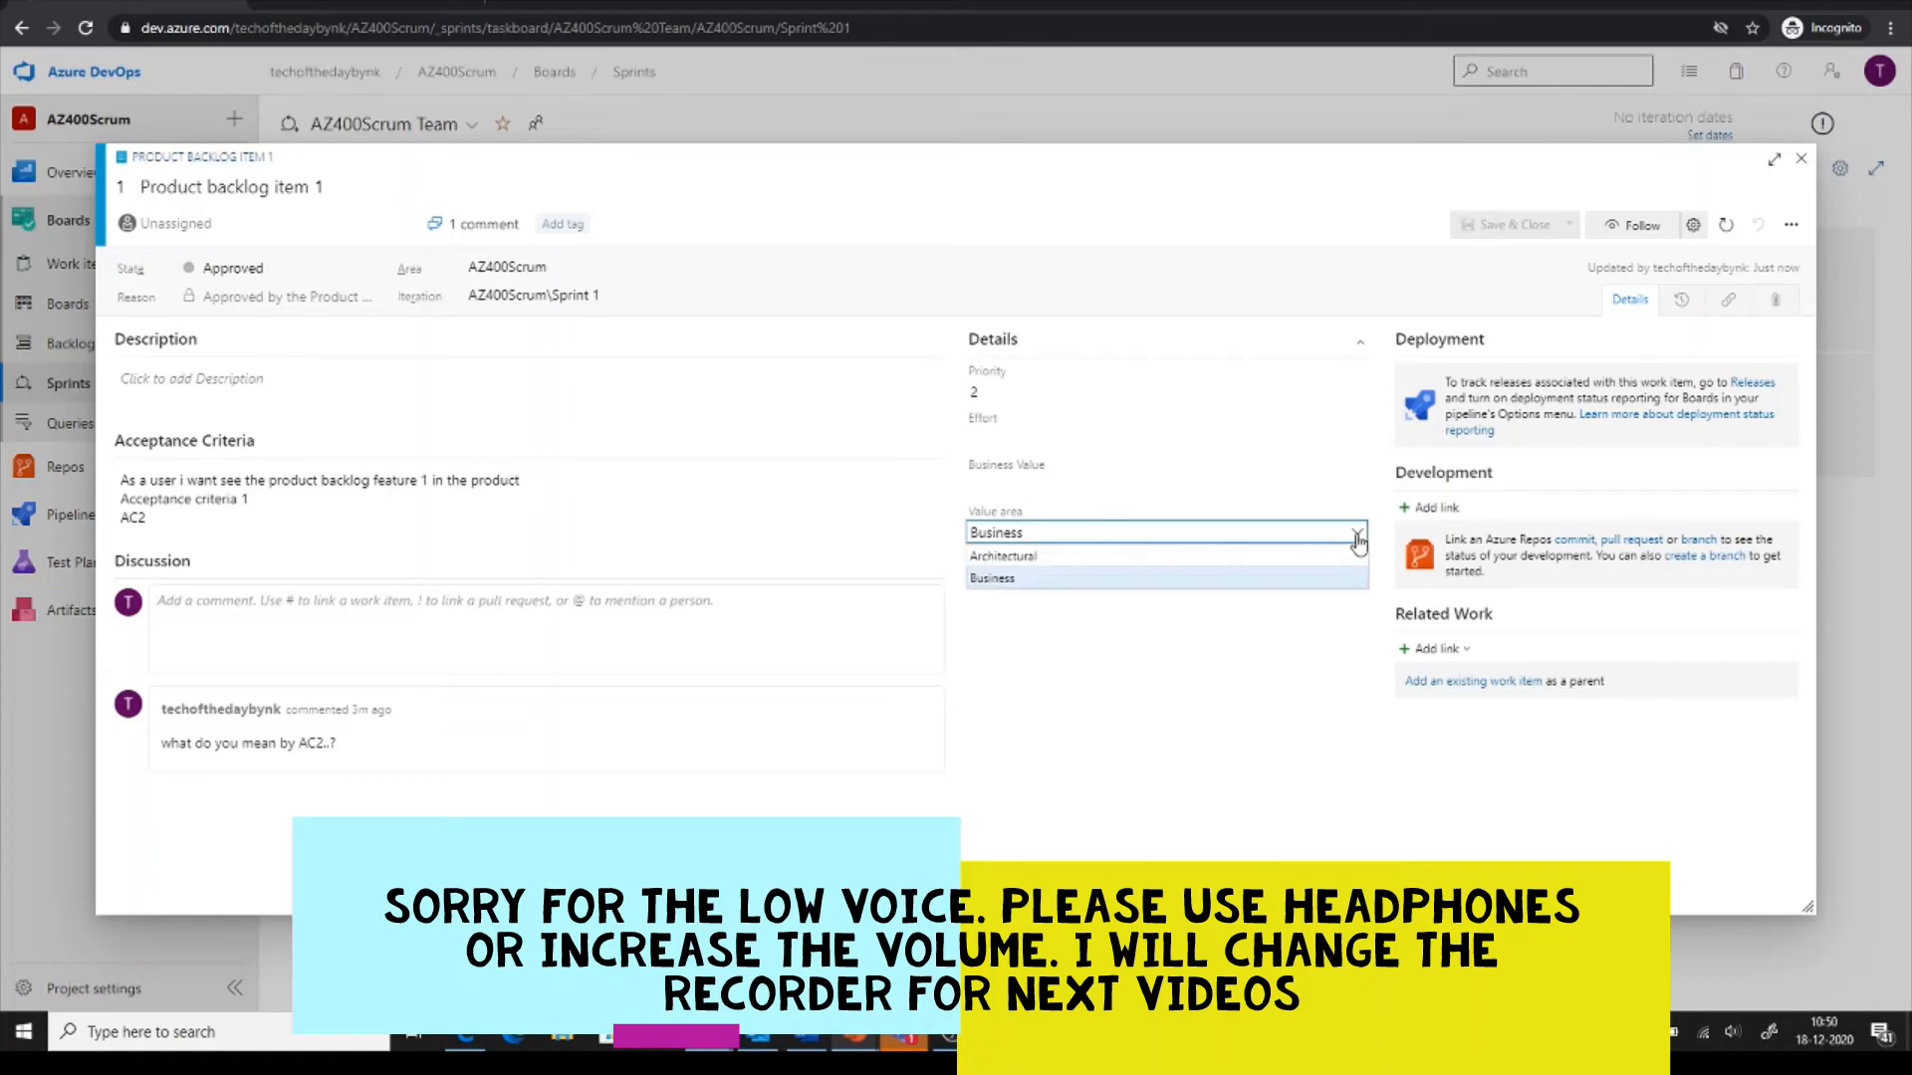
pyautogui.click(1032, 564)
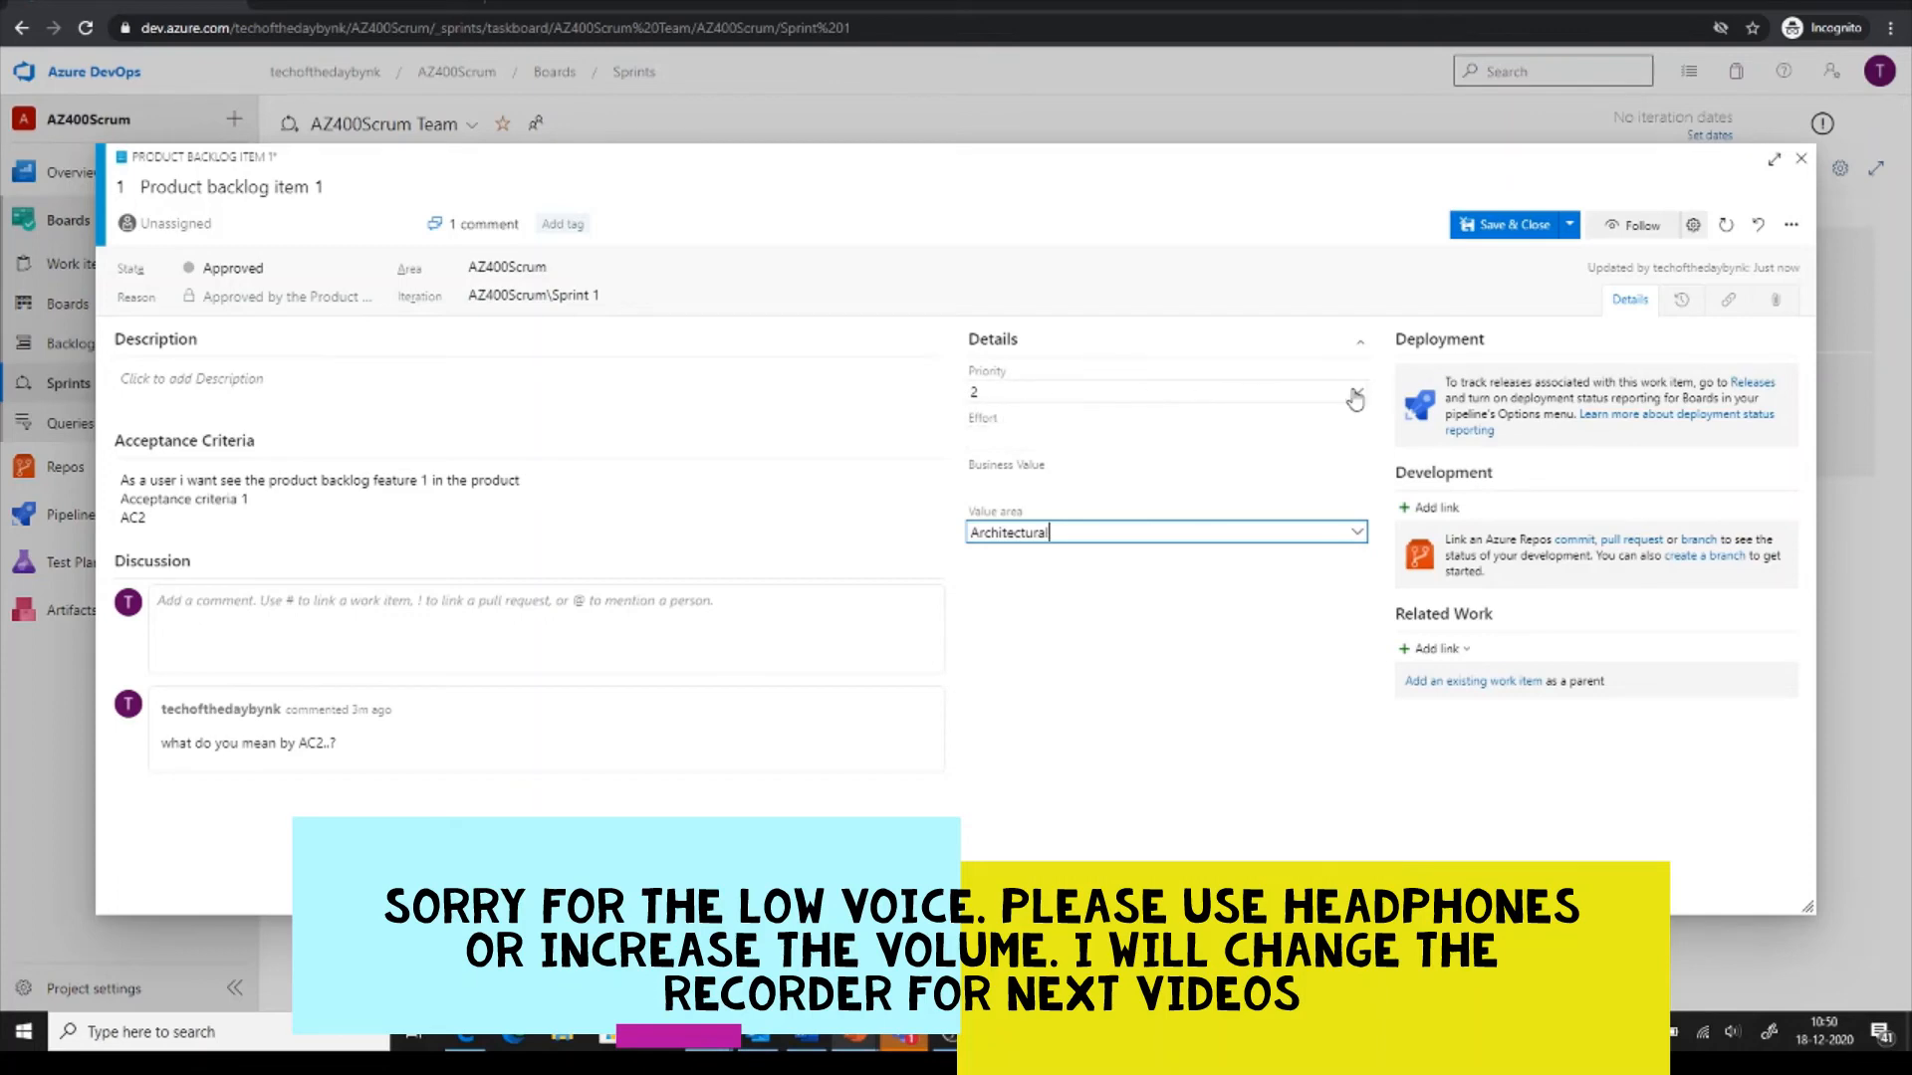
pyautogui.click(1352, 394)
pyautogui.click(1280, 417)
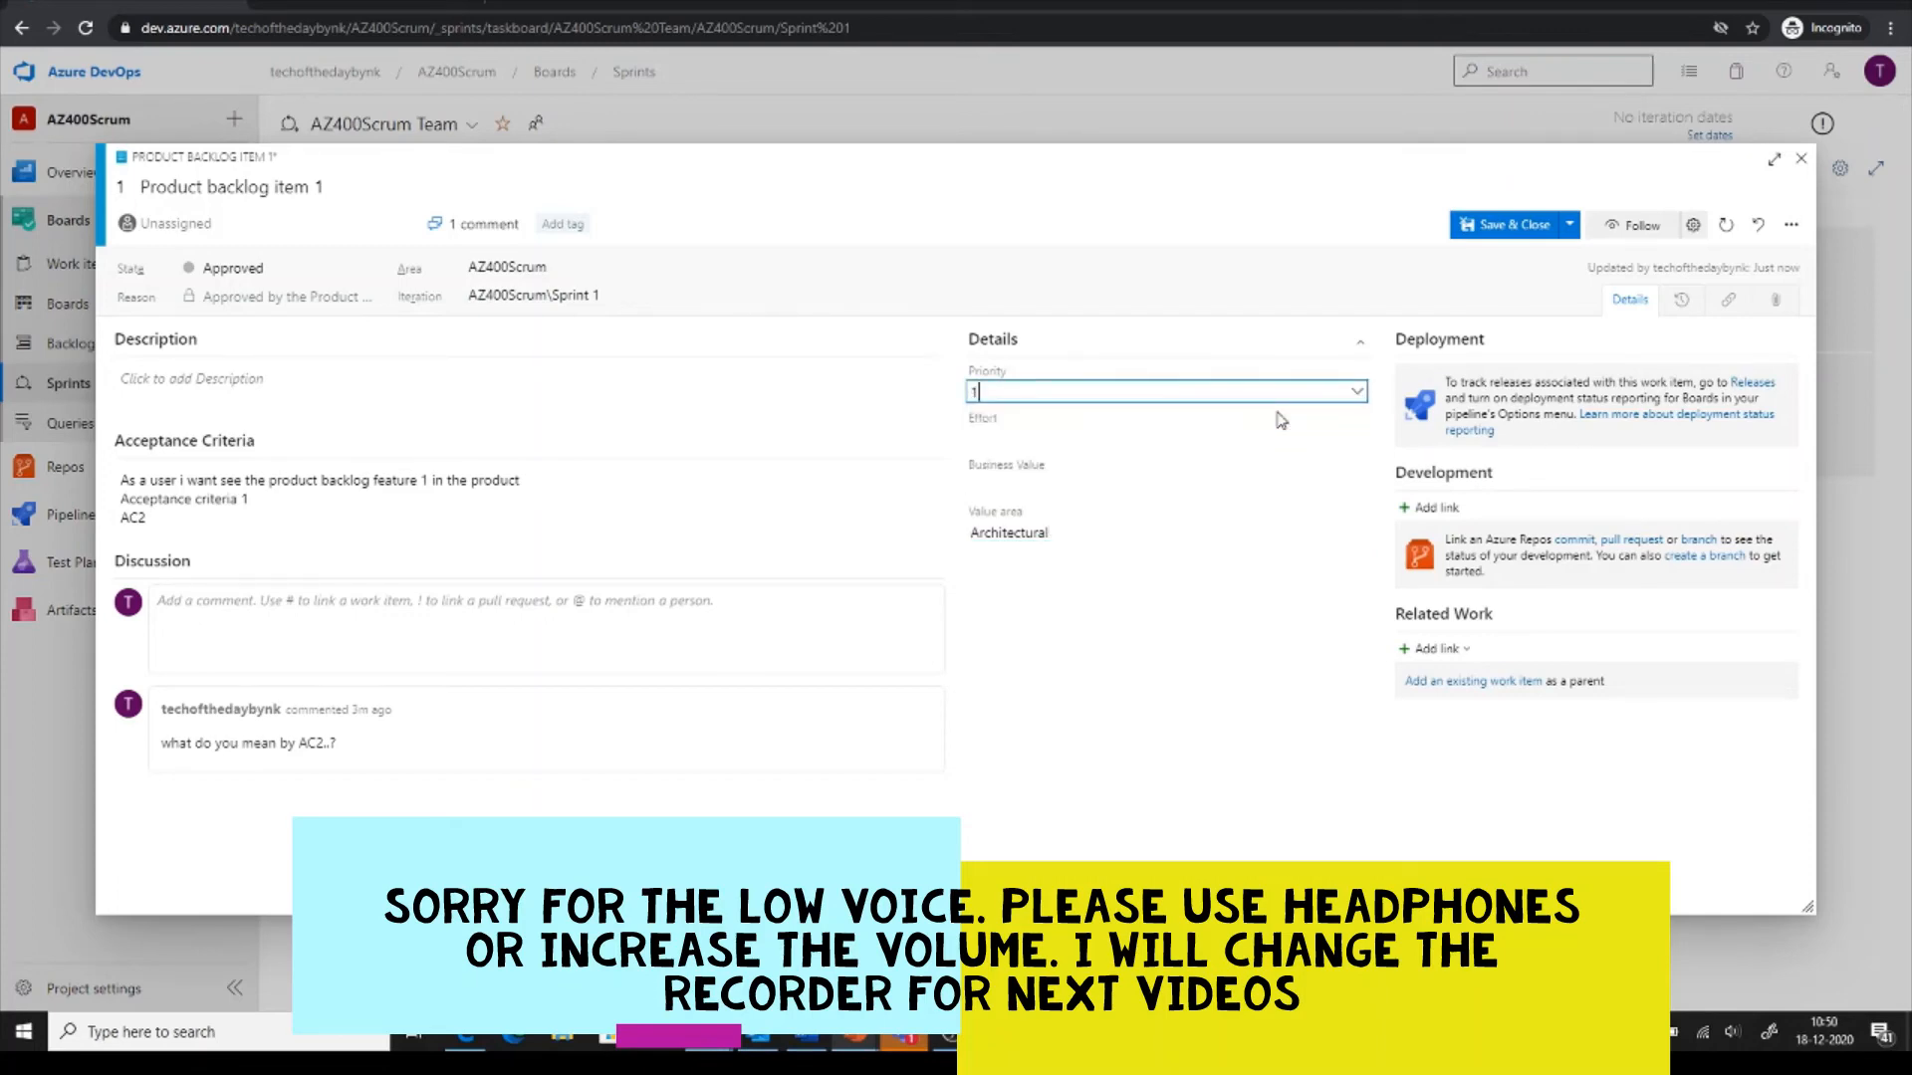
# Set Product backlog item 1's effort to 4 and business value to 0, and save and close the item.
pyautogui.click(1180, 435)
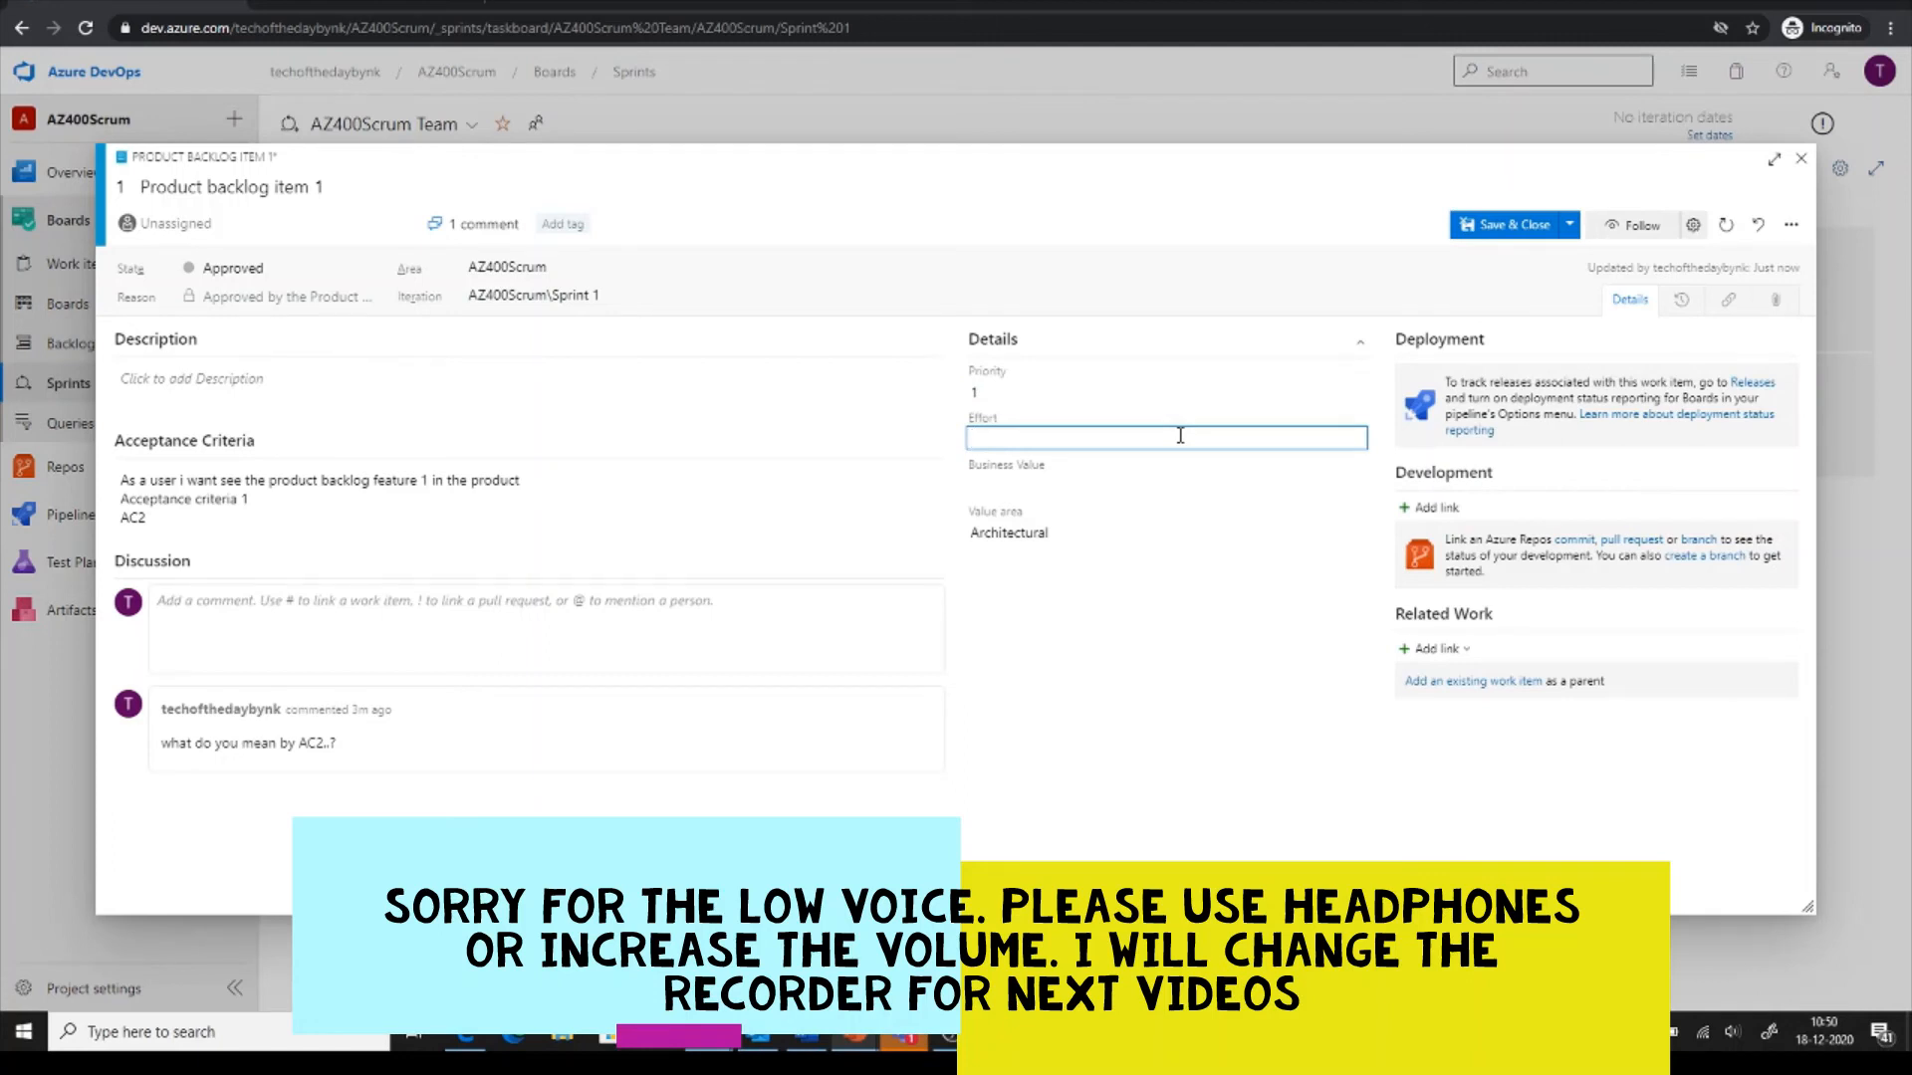
pyautogui.click(1148, 485)
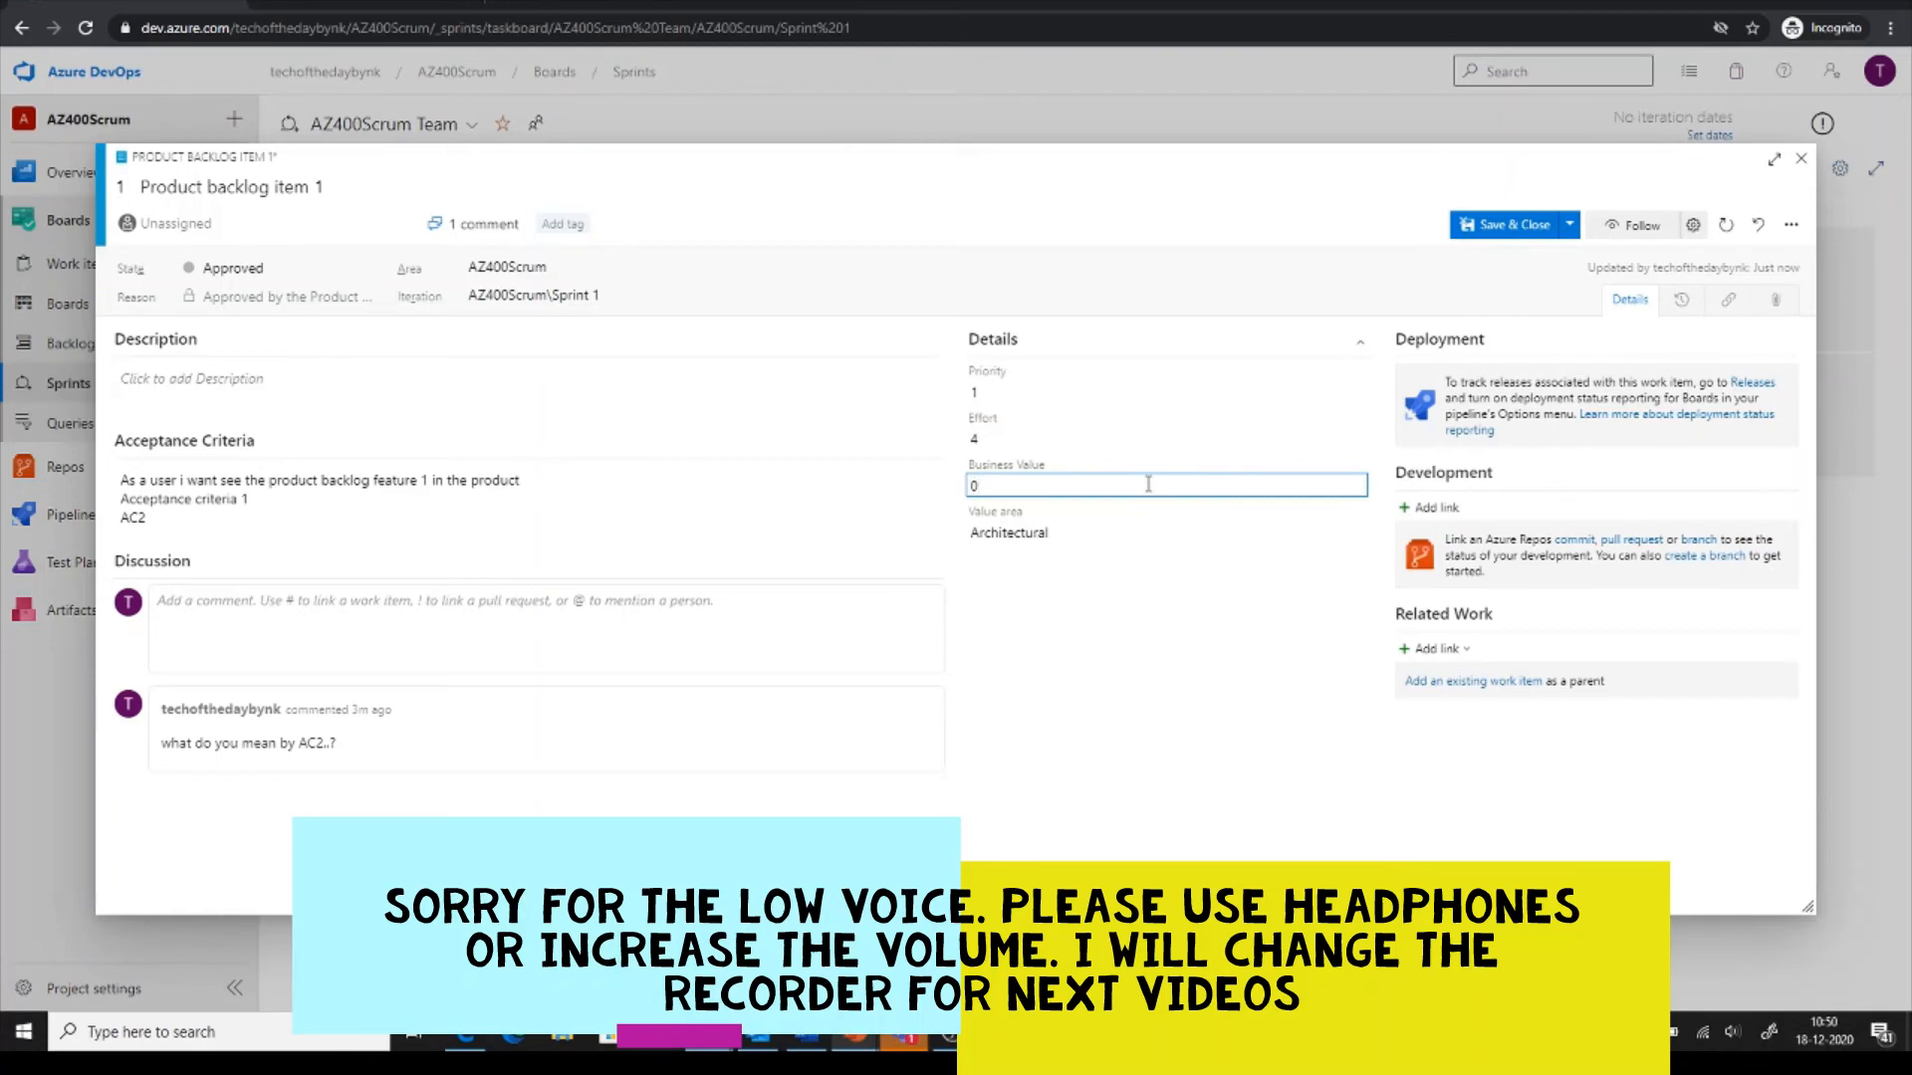
pyautogui.click(1509, 227)
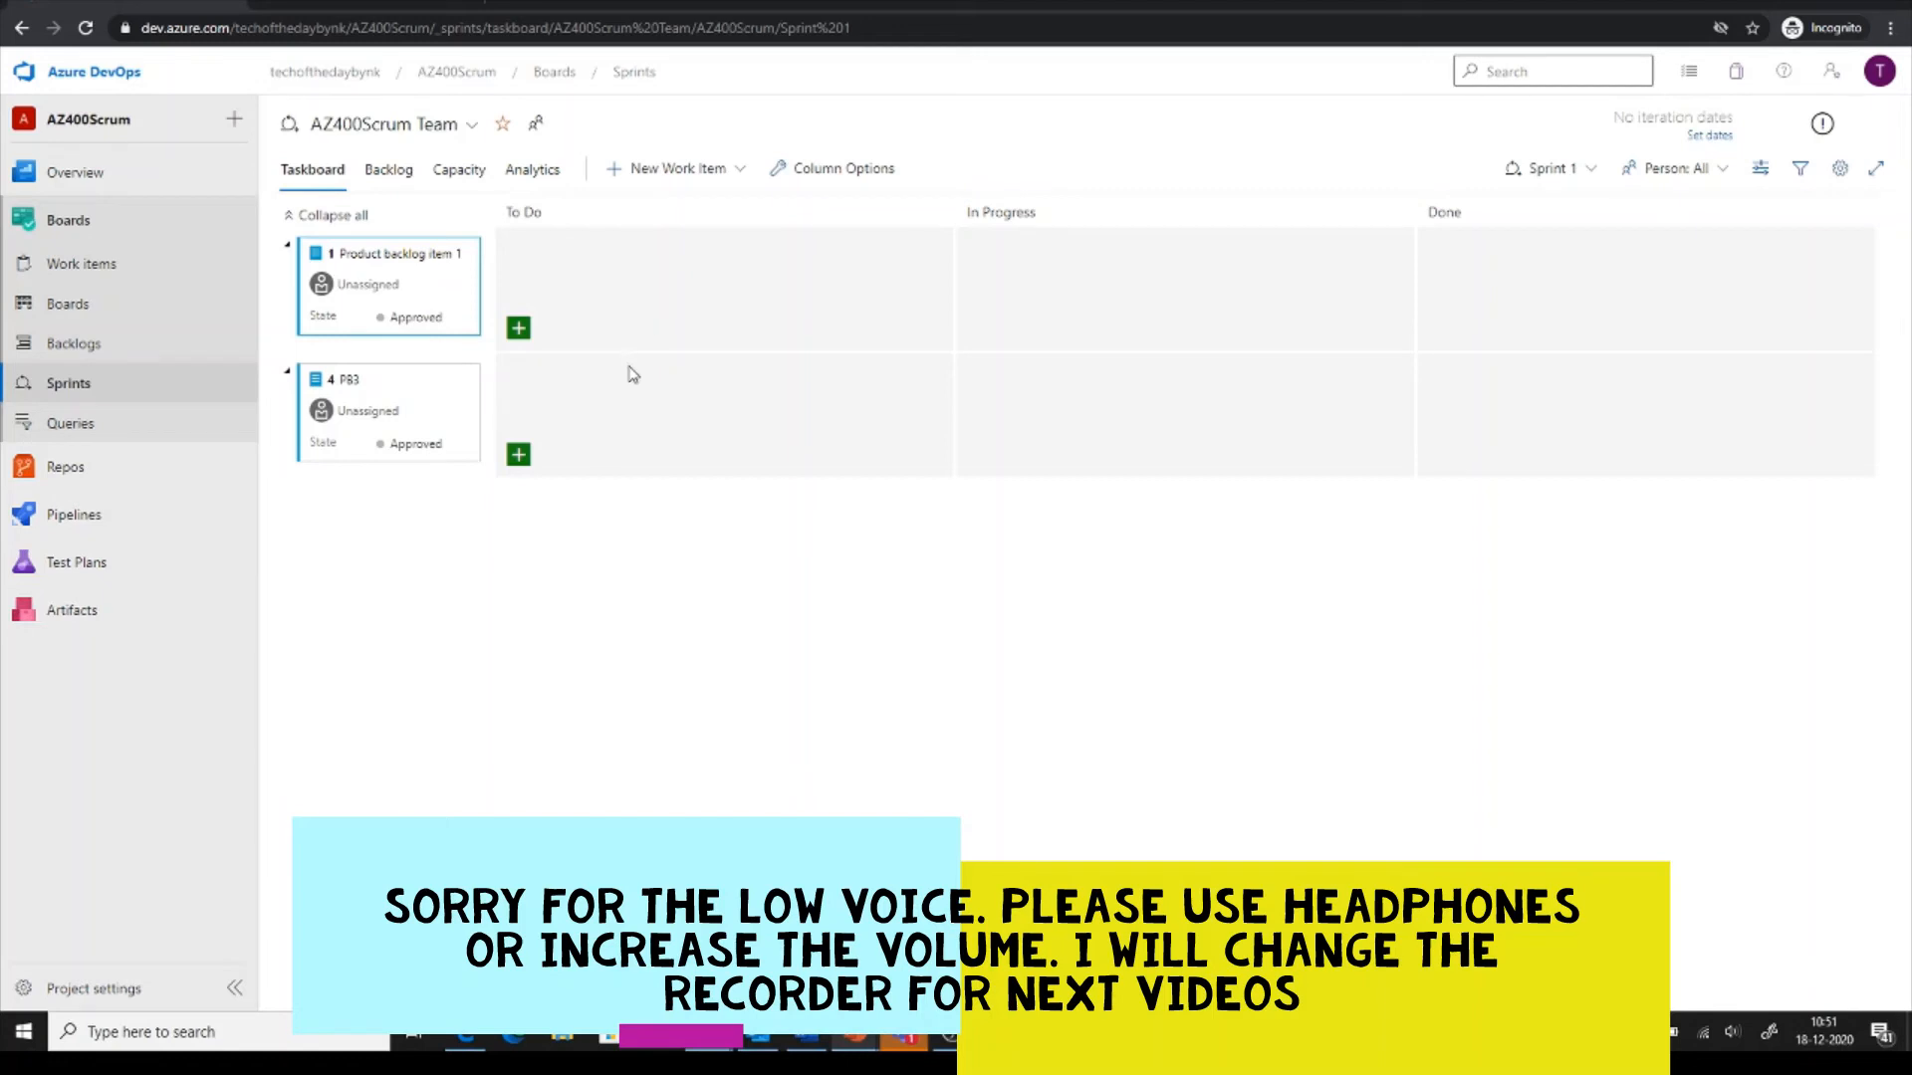
# Add two To Do tasks named "Task1" and "Task2" under Product backlog item 1 on the taskboard.
pyautogui.click(518, 328)
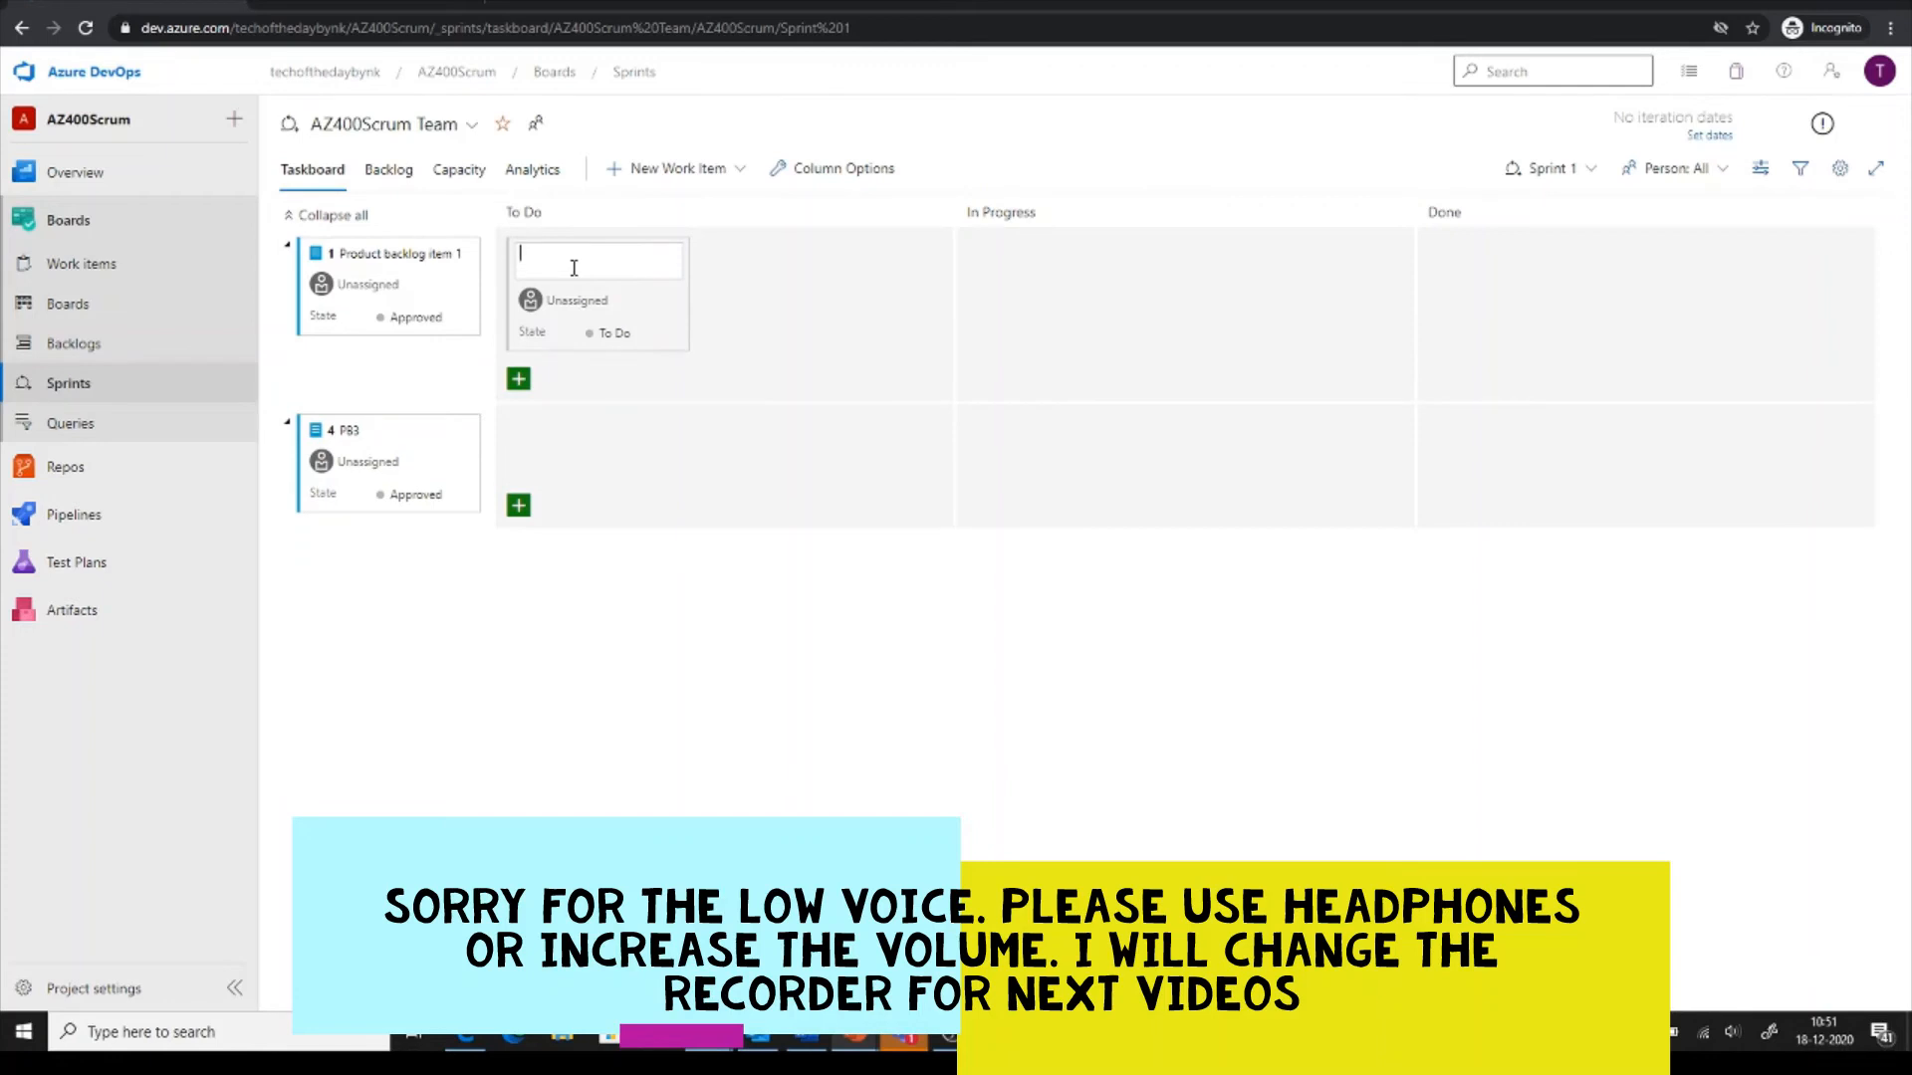
pyautogui.write('Task1')
pyautogui.press('Return')
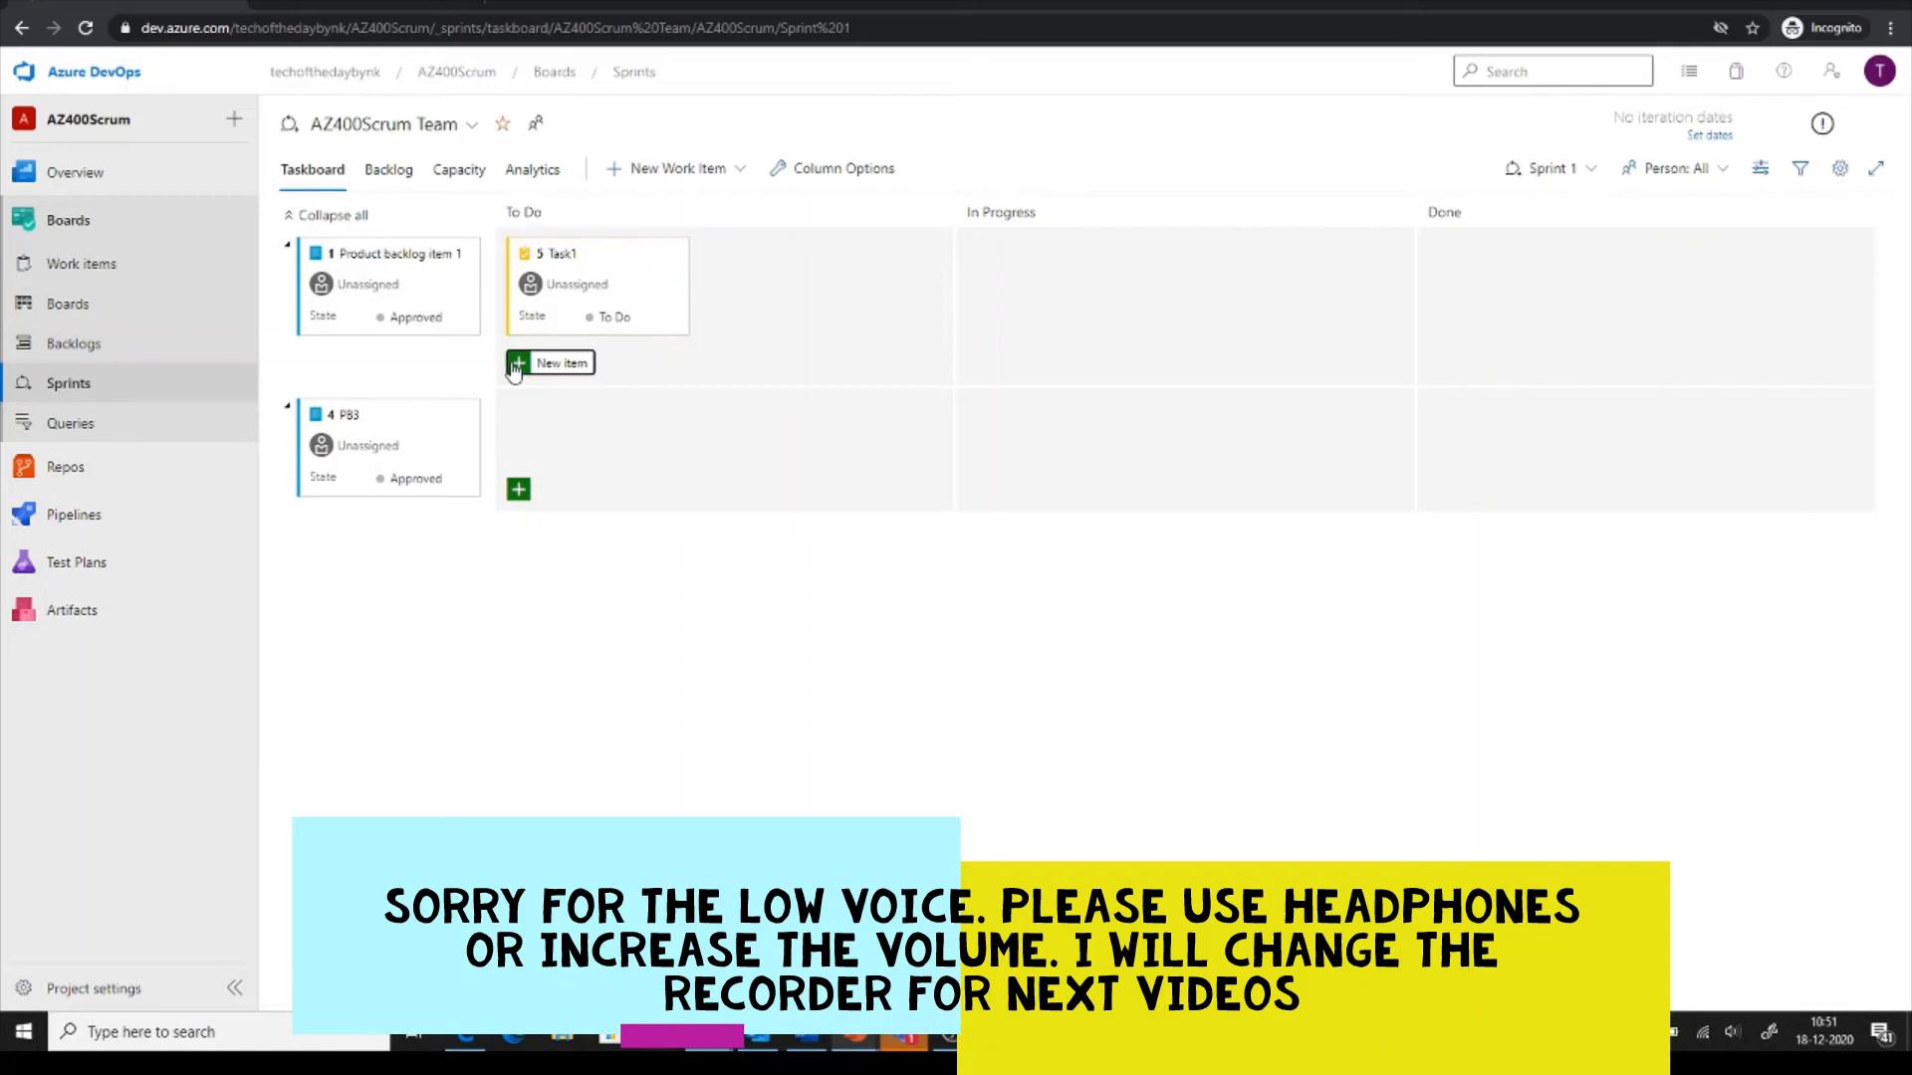
pyautogui.click(518, 363)
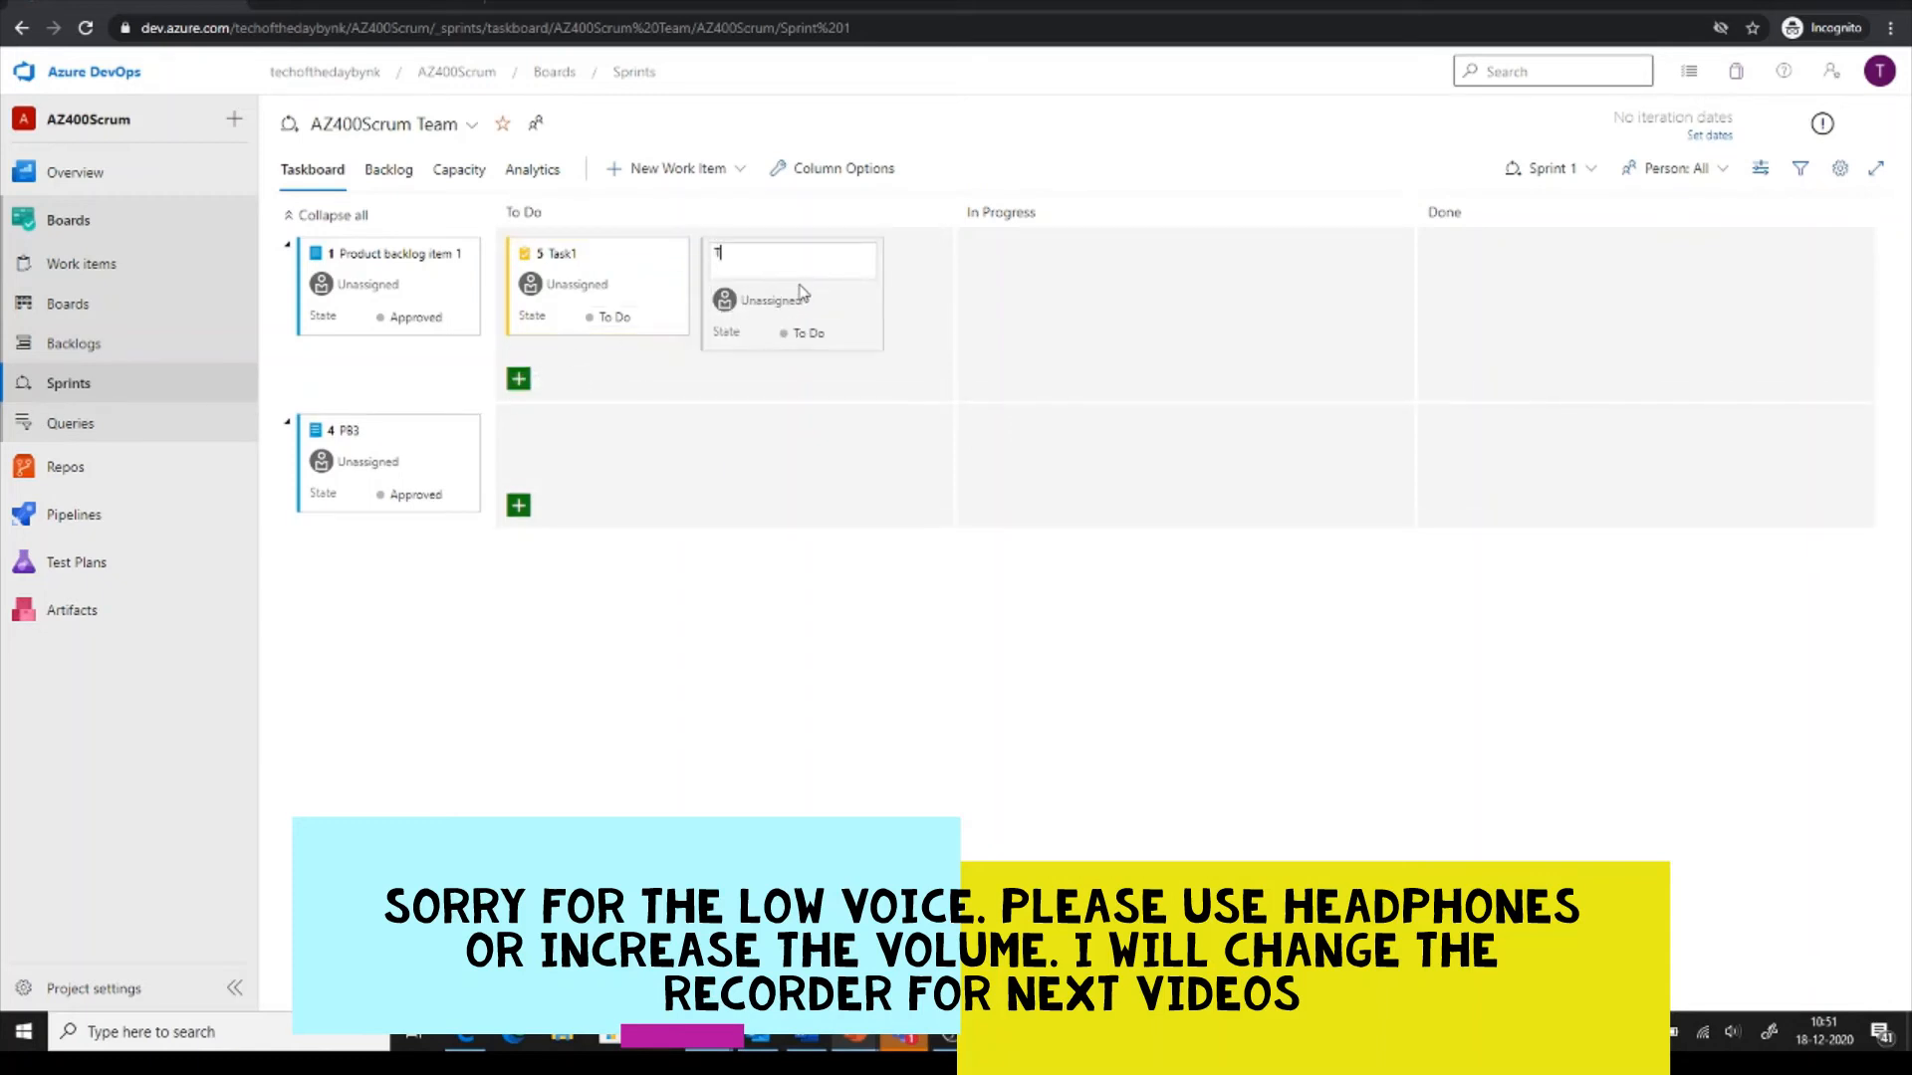
pyautogui.write('Task2')
pyautogui.press('Return')
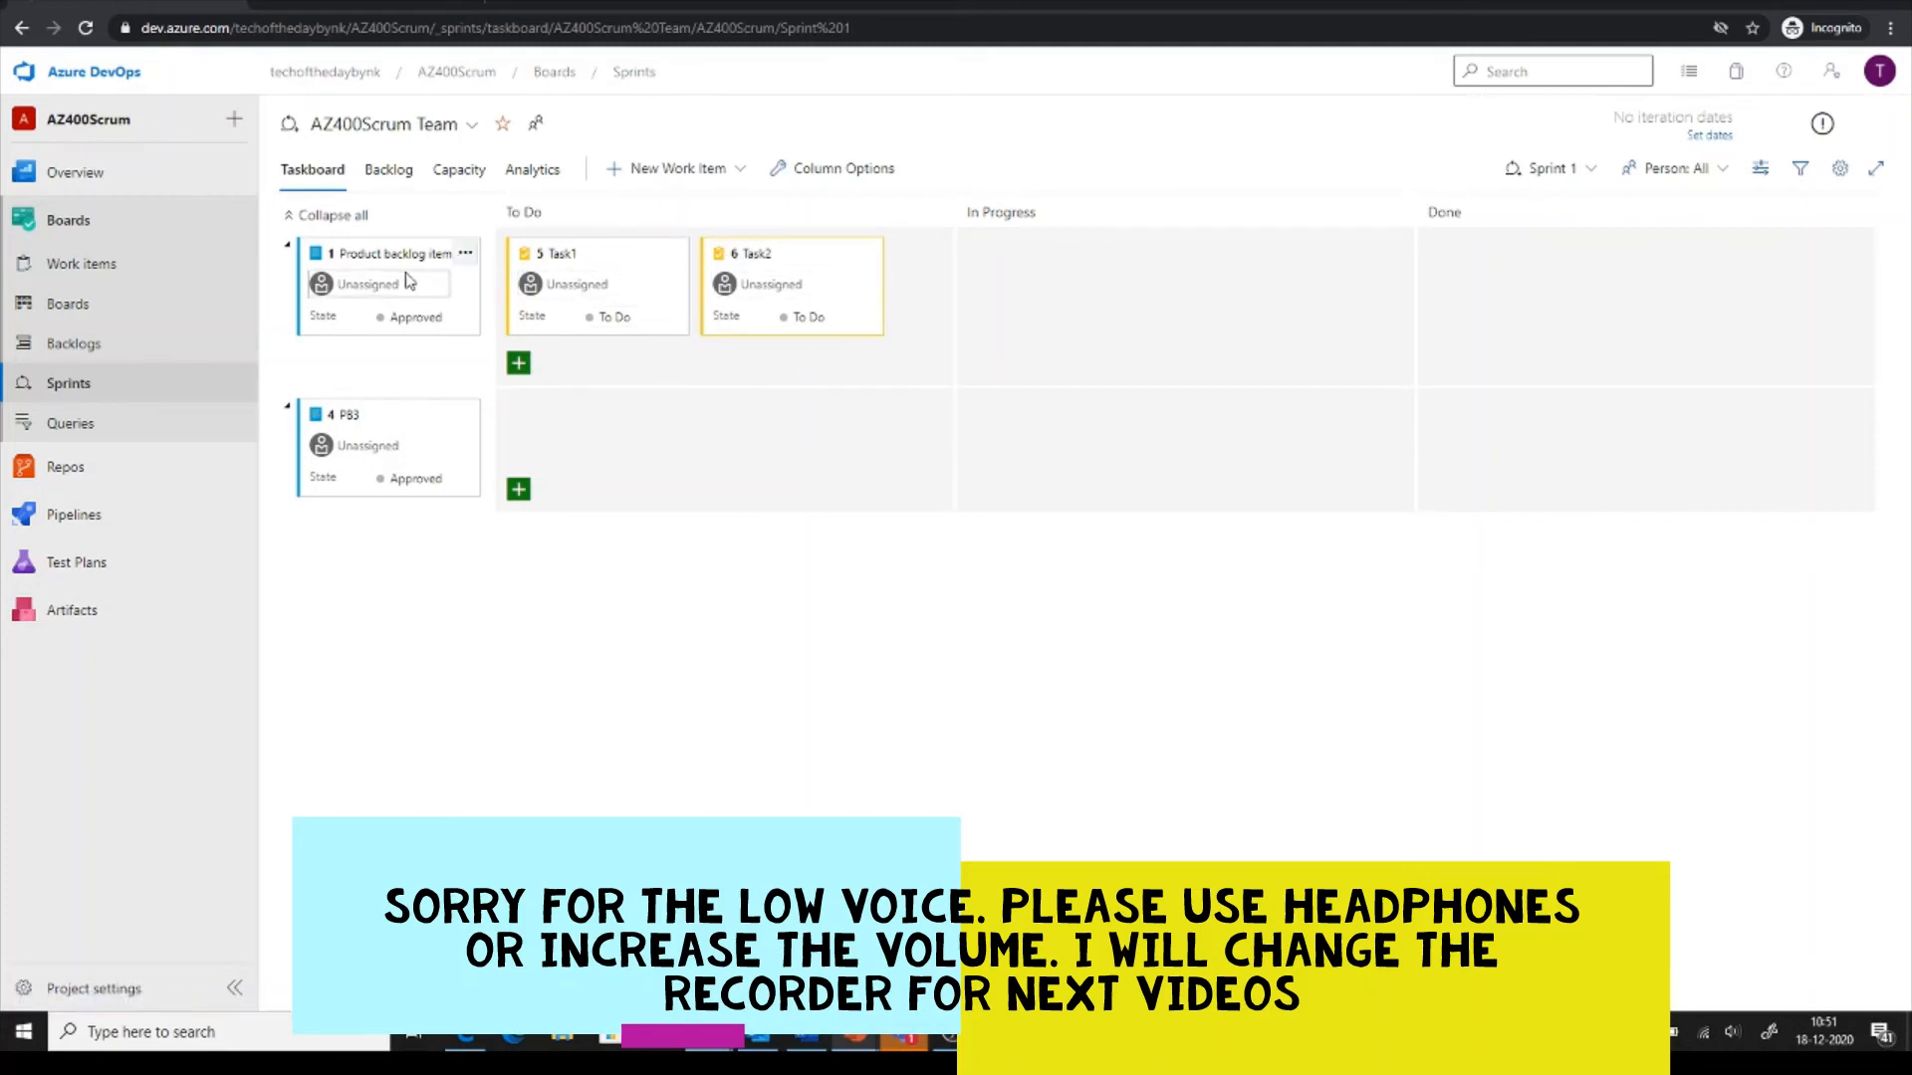
# Open Task1 from the taskboard, set its activity to Design, leave Blocked empty, and save and close it.
pyautogui.click(563, 254)
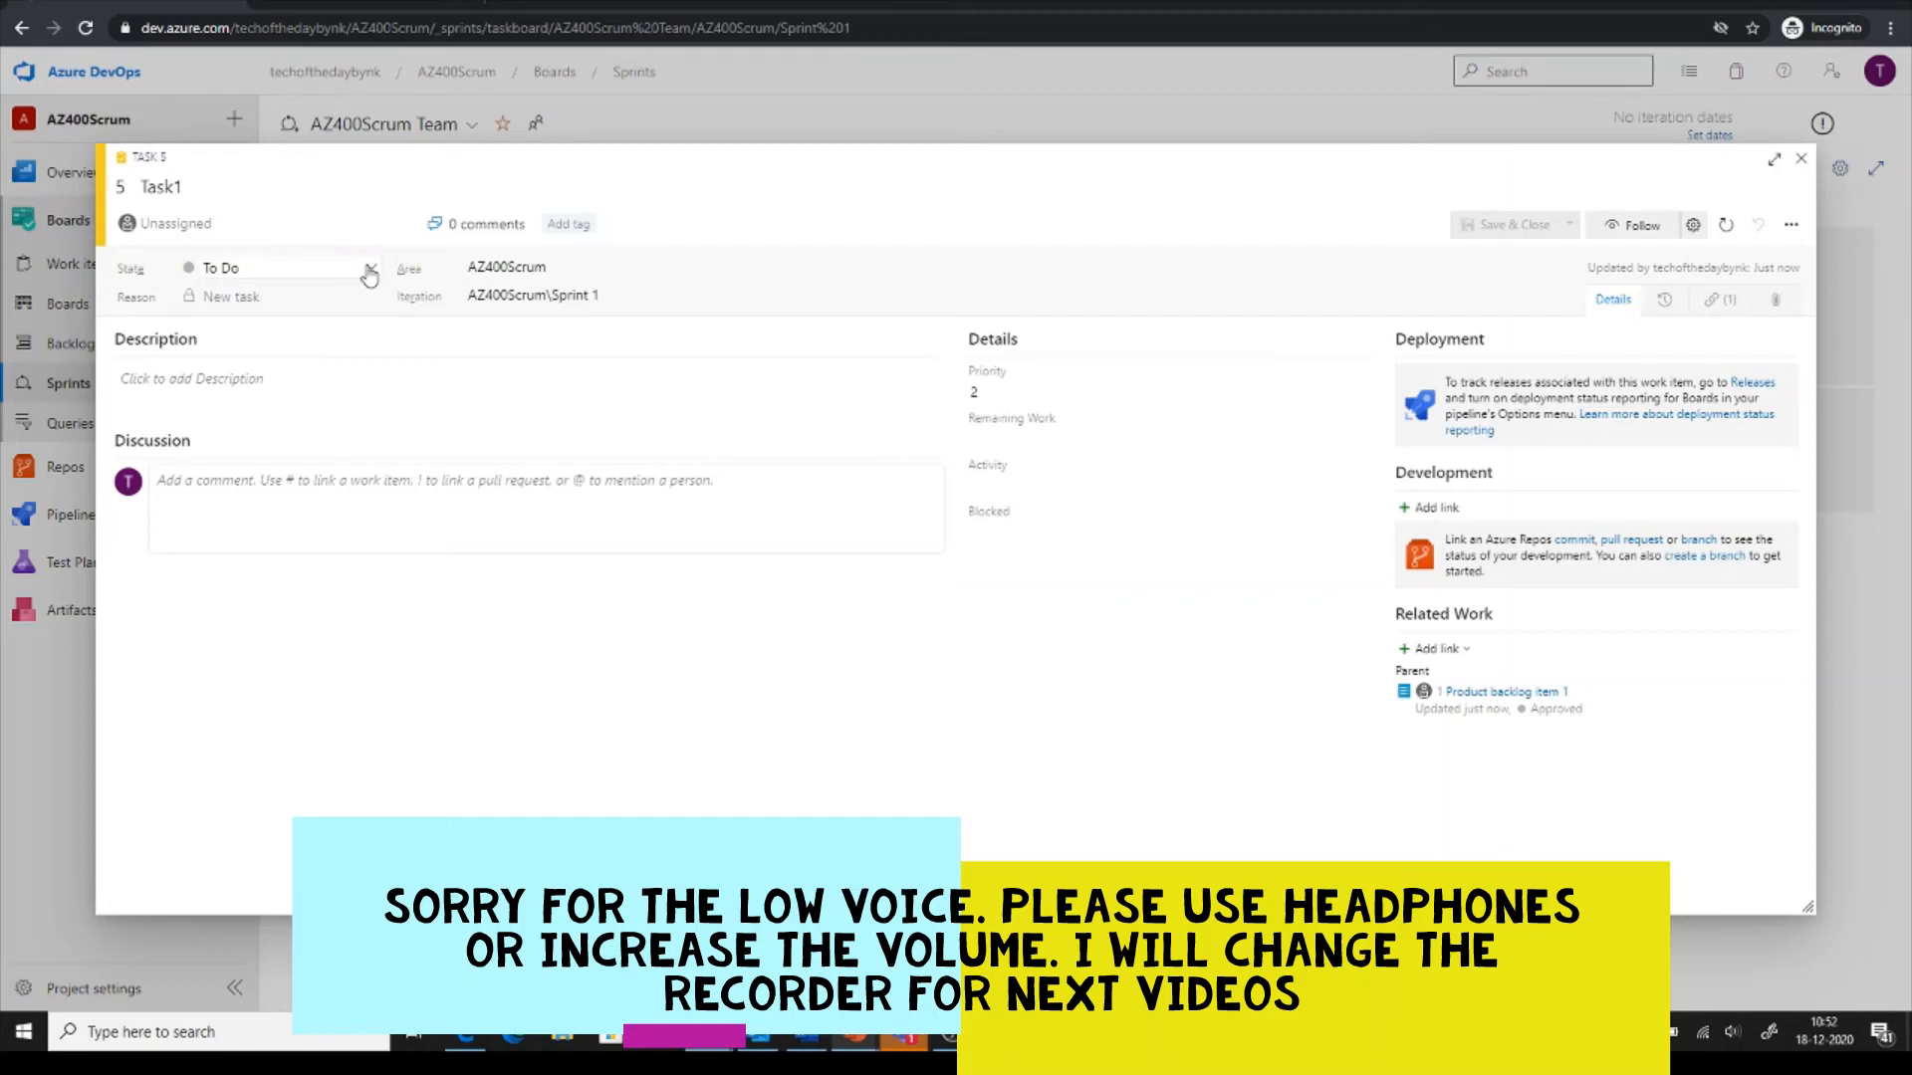
pyautogui.click(370, 271)
pyautogui.click(369, 270)
pyautogui.click(1011, 478)
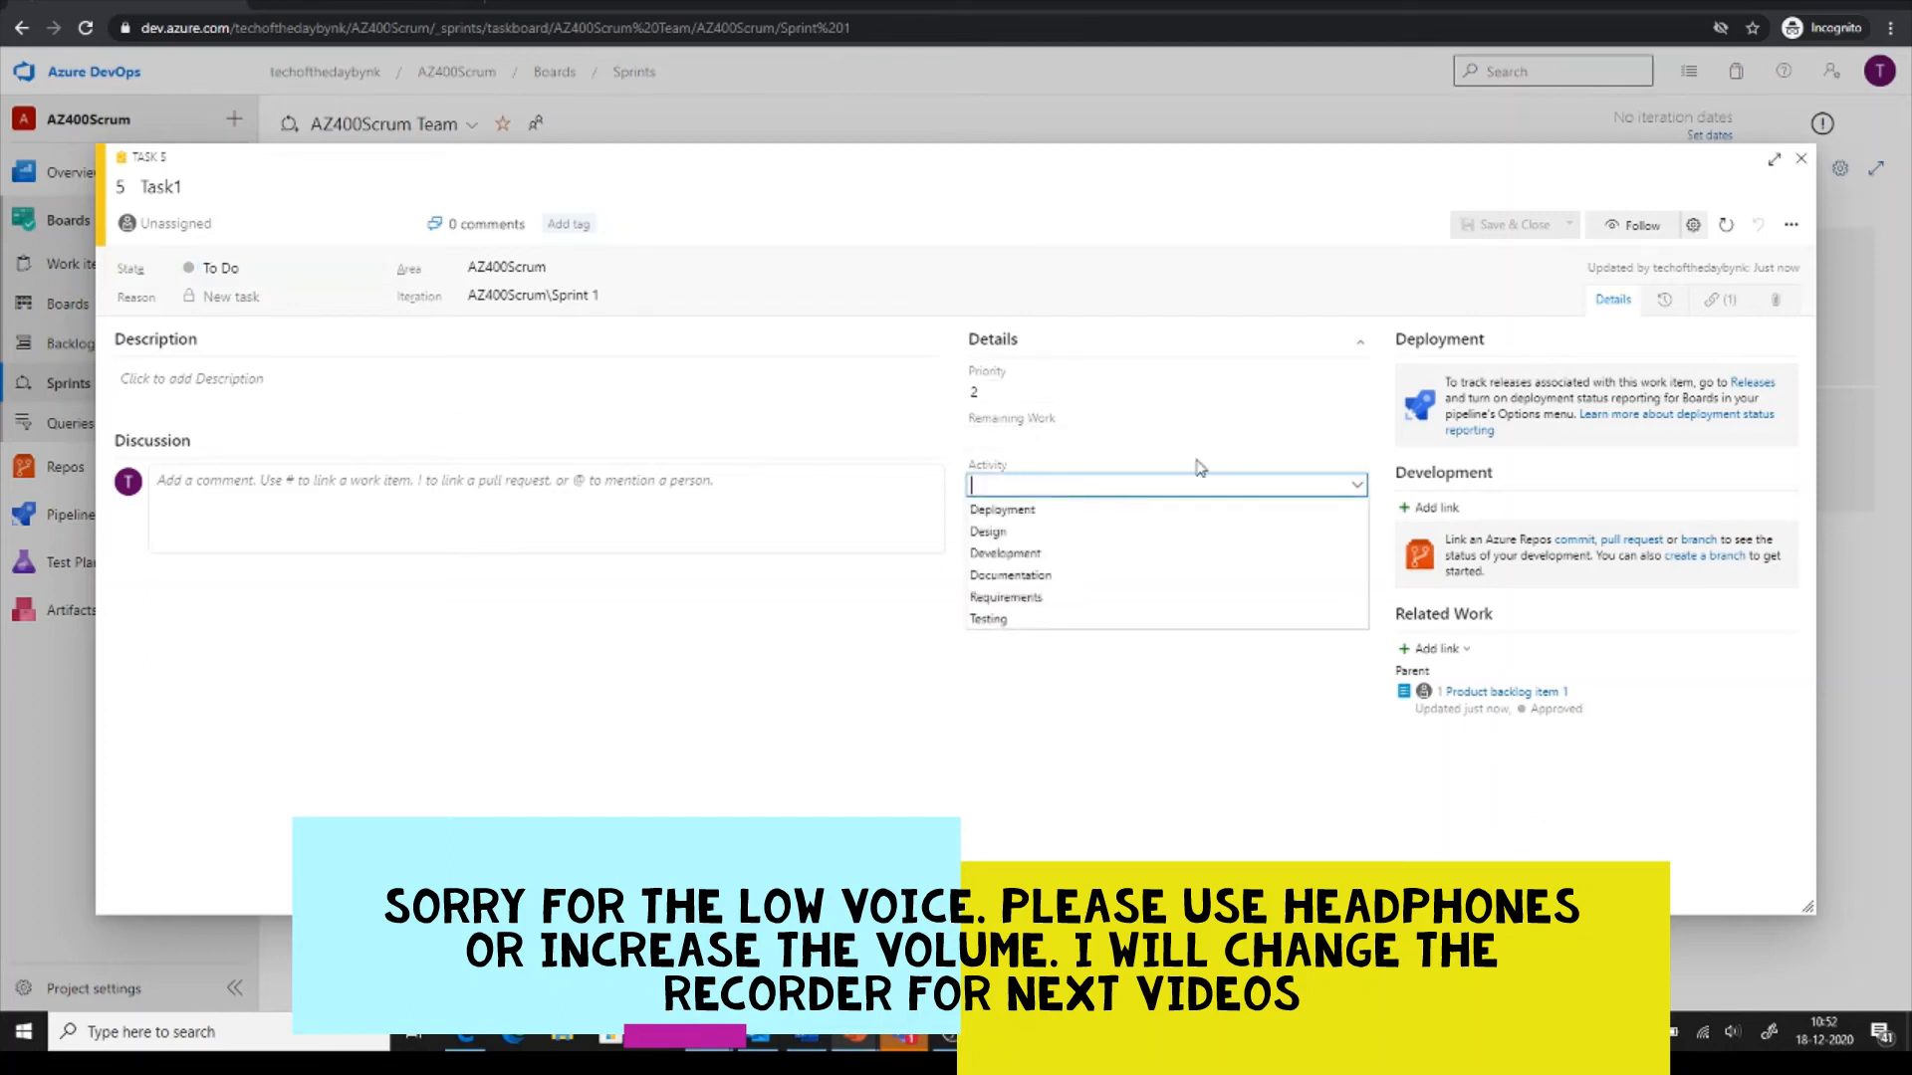
pyautogui.click(1053, 534)
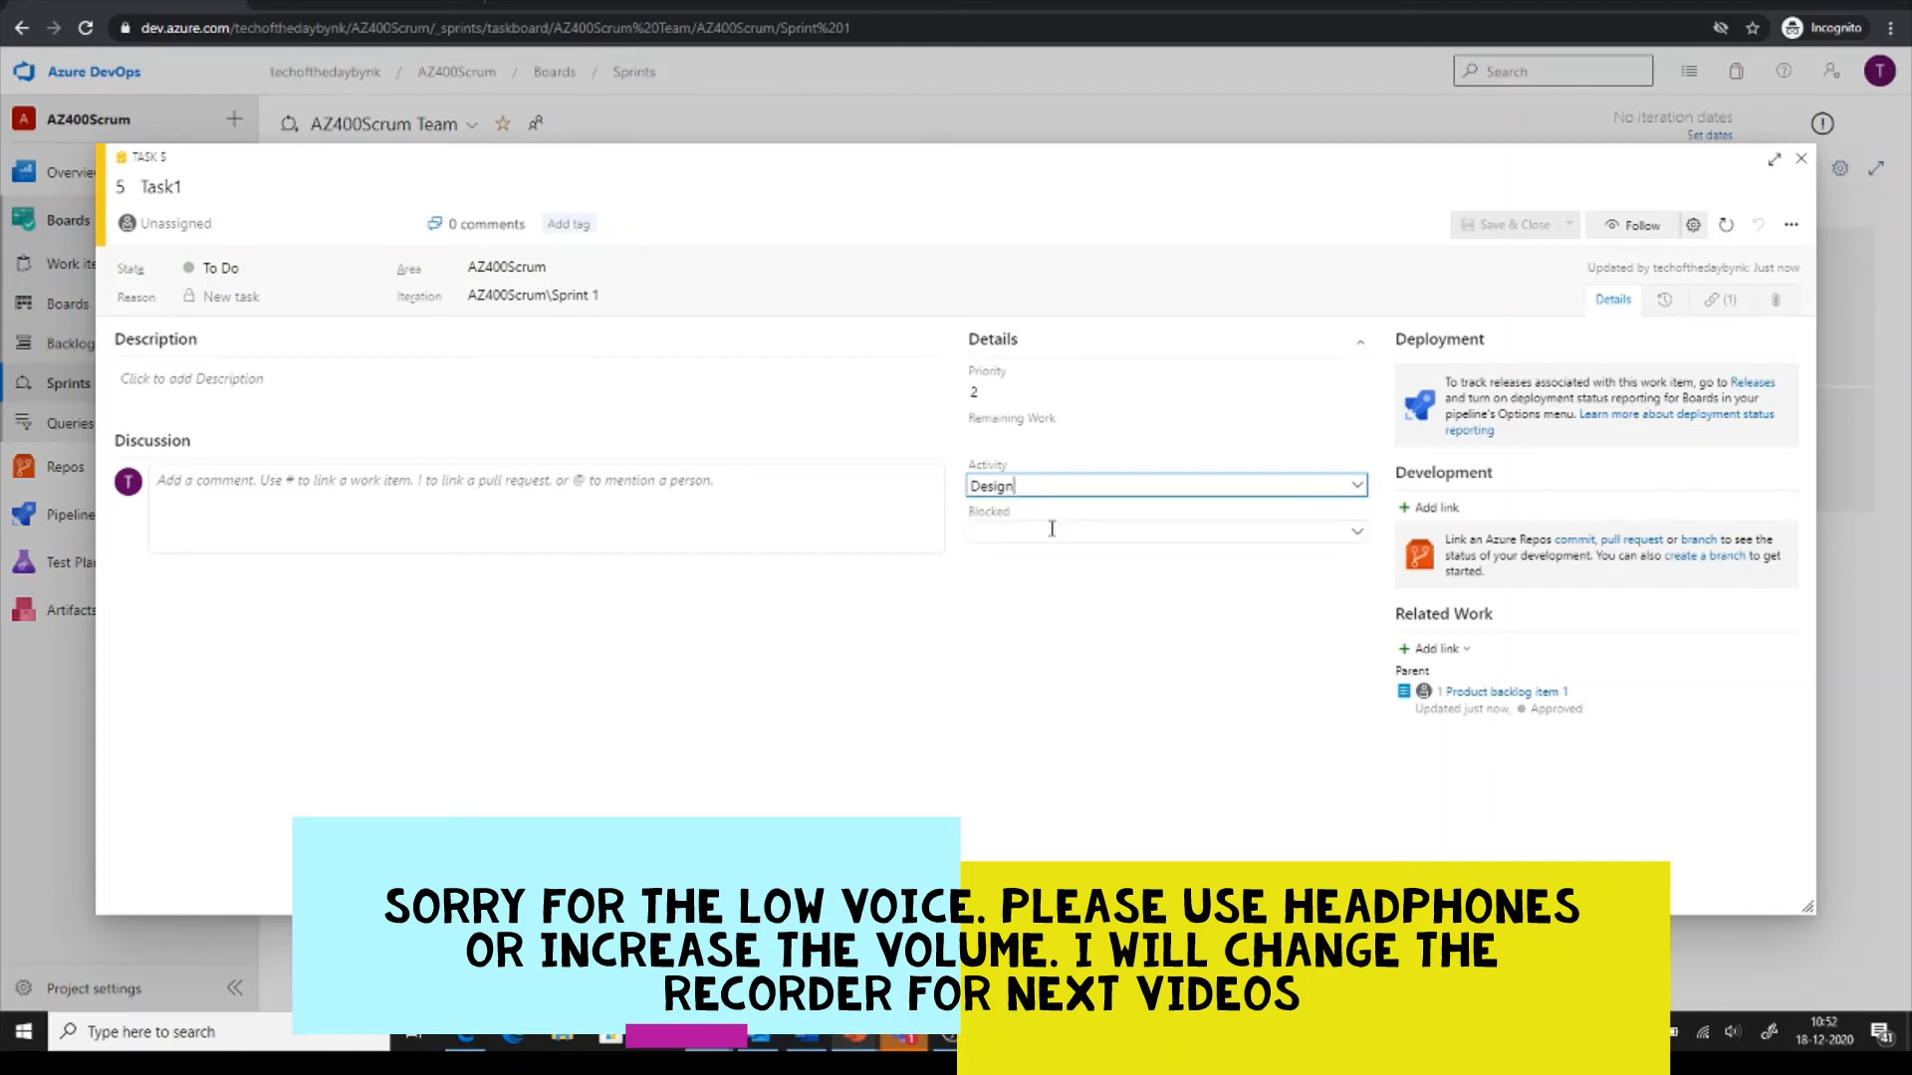
pyautogui.click(1354, 535)
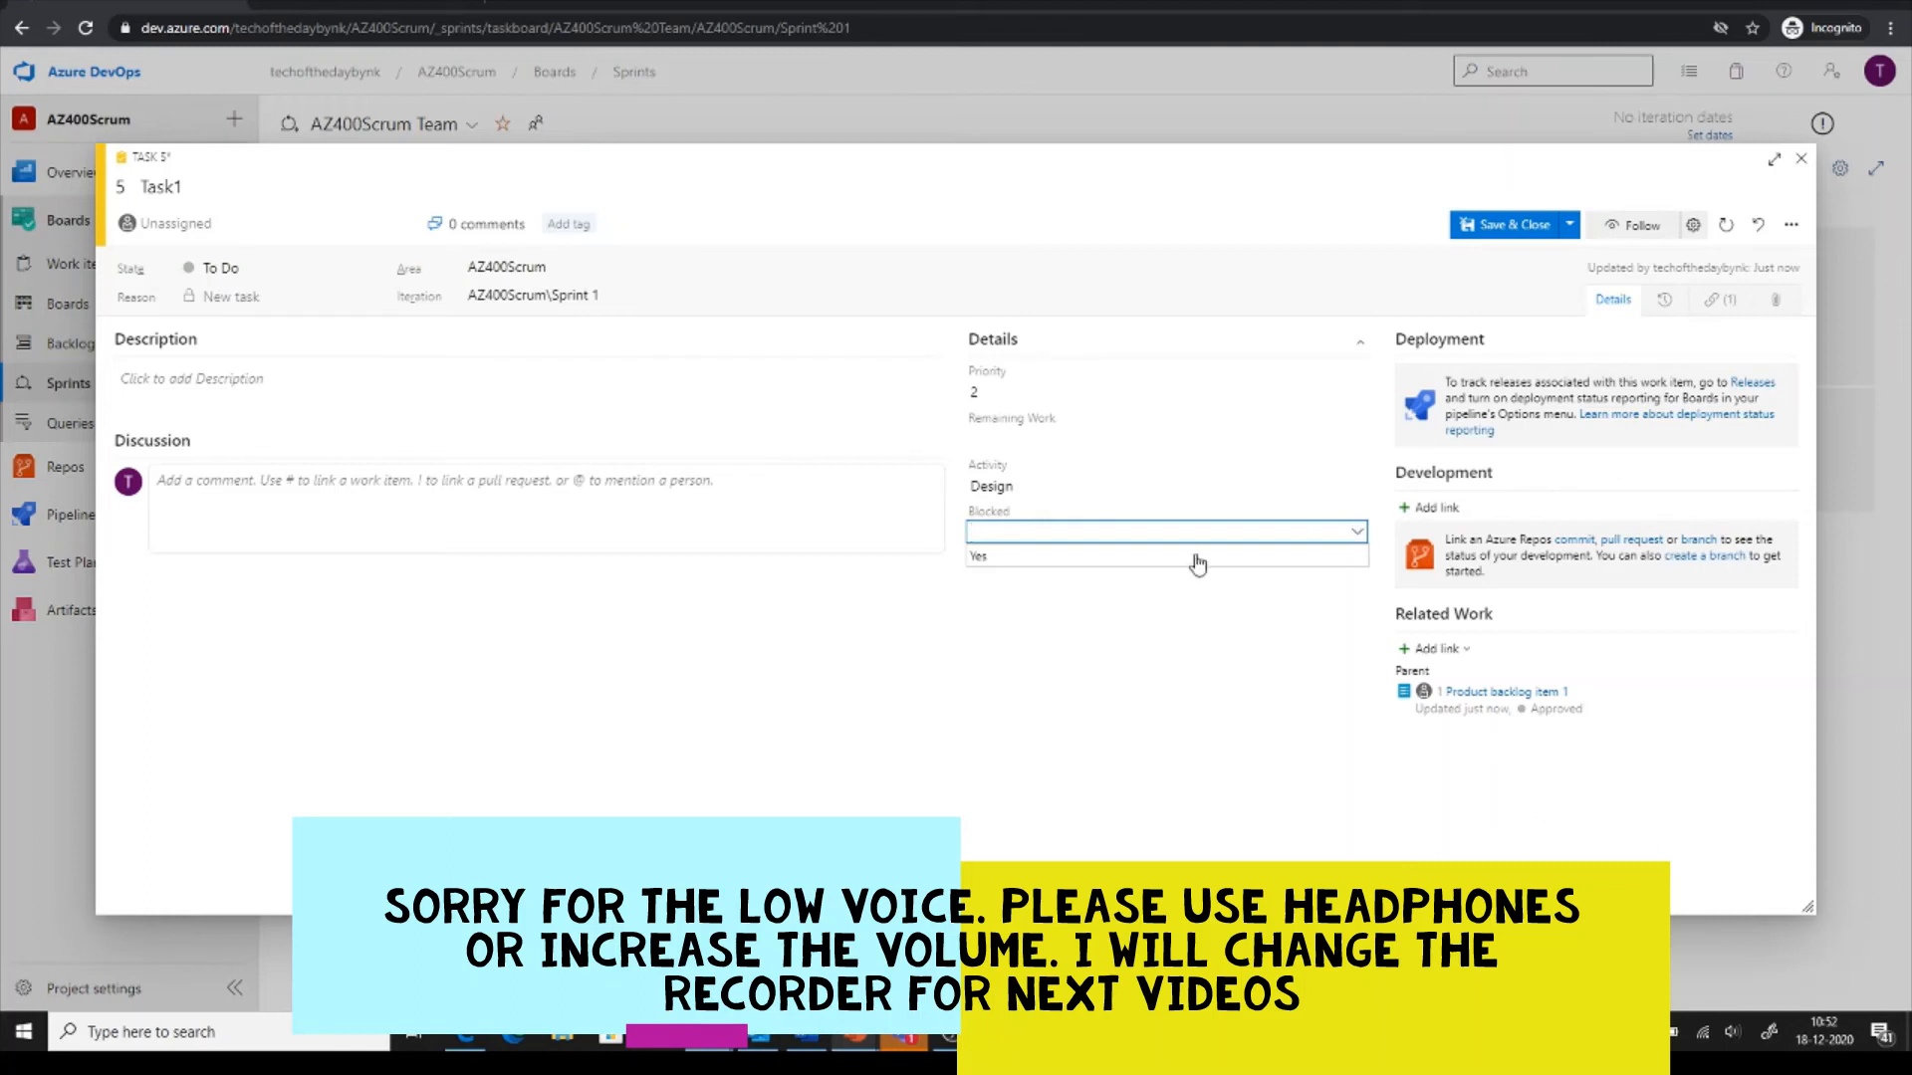
pyautogui.click(1115, 626)
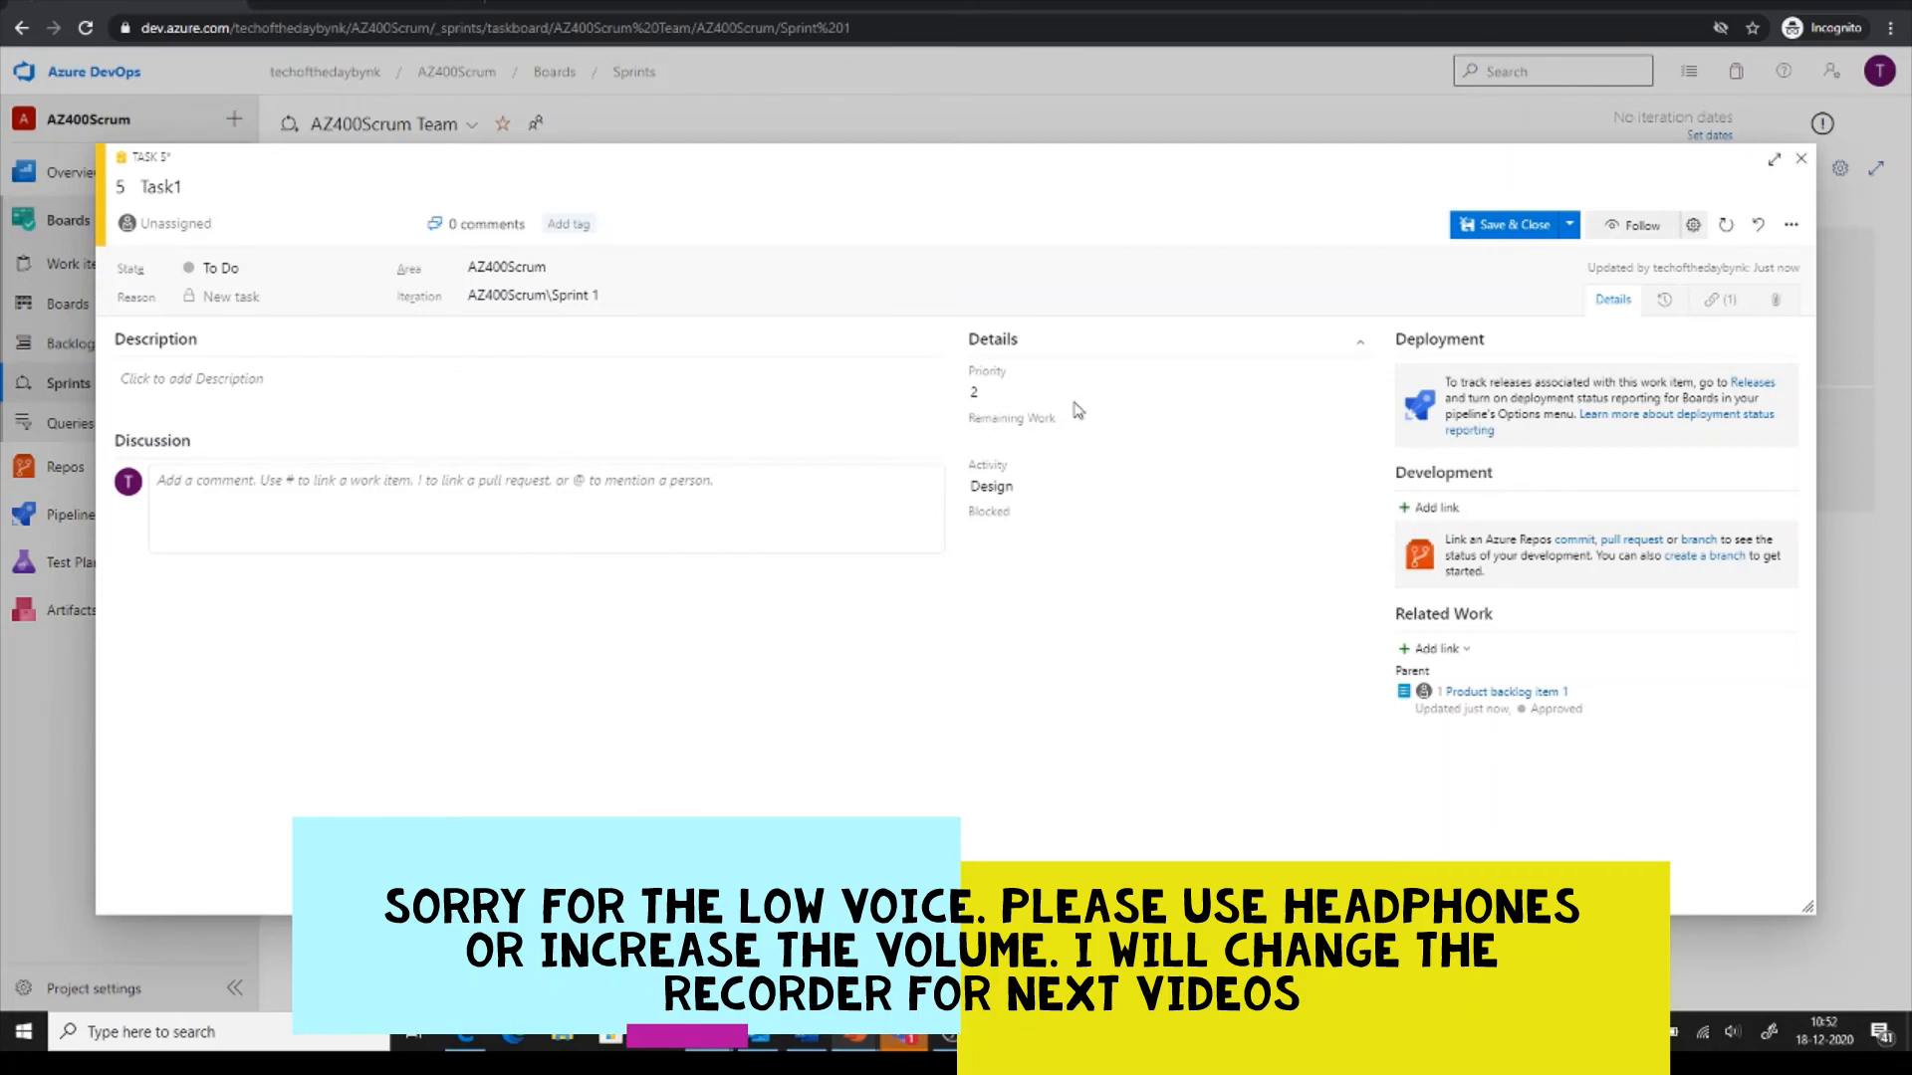
pyautogui.click(1504, 237)
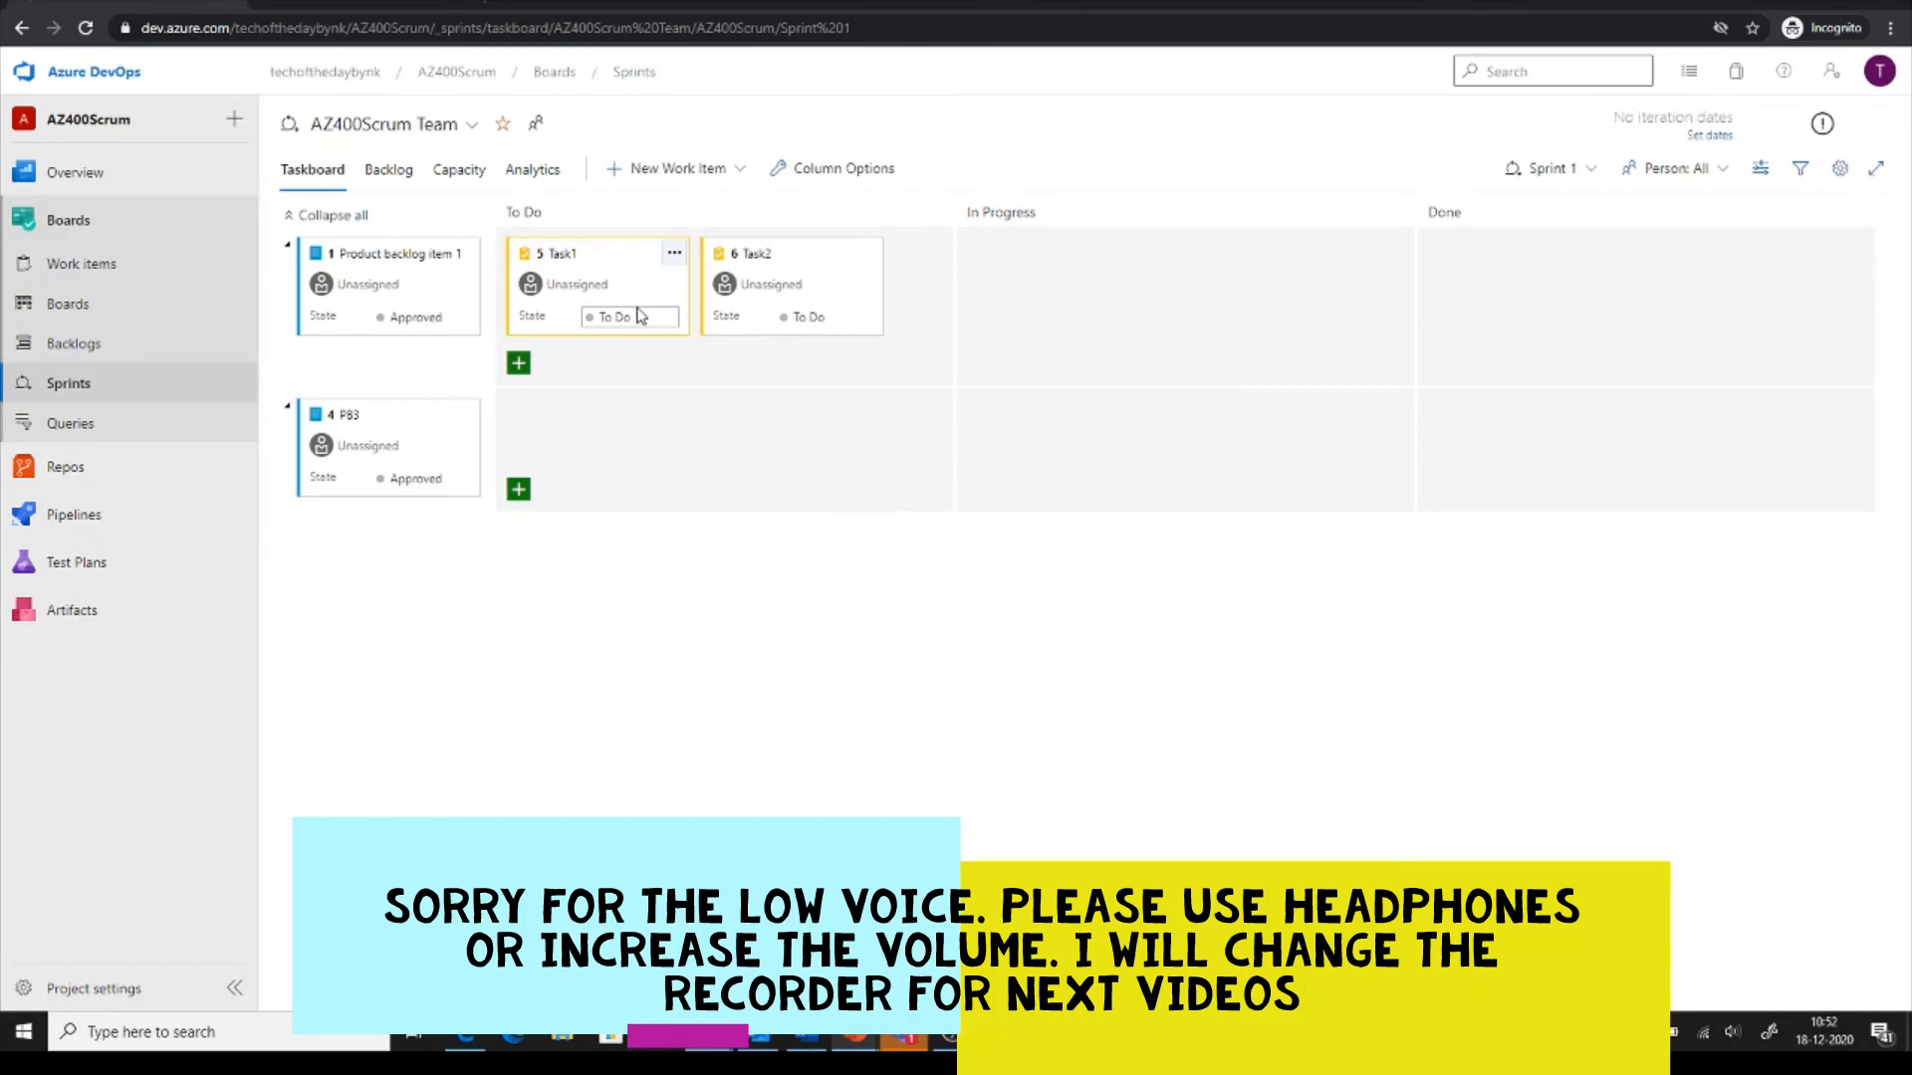
# Add two To Do tasks named "tas3" and "task4" under PB3 on the taskboard.
pyautogui.click(518, 488)
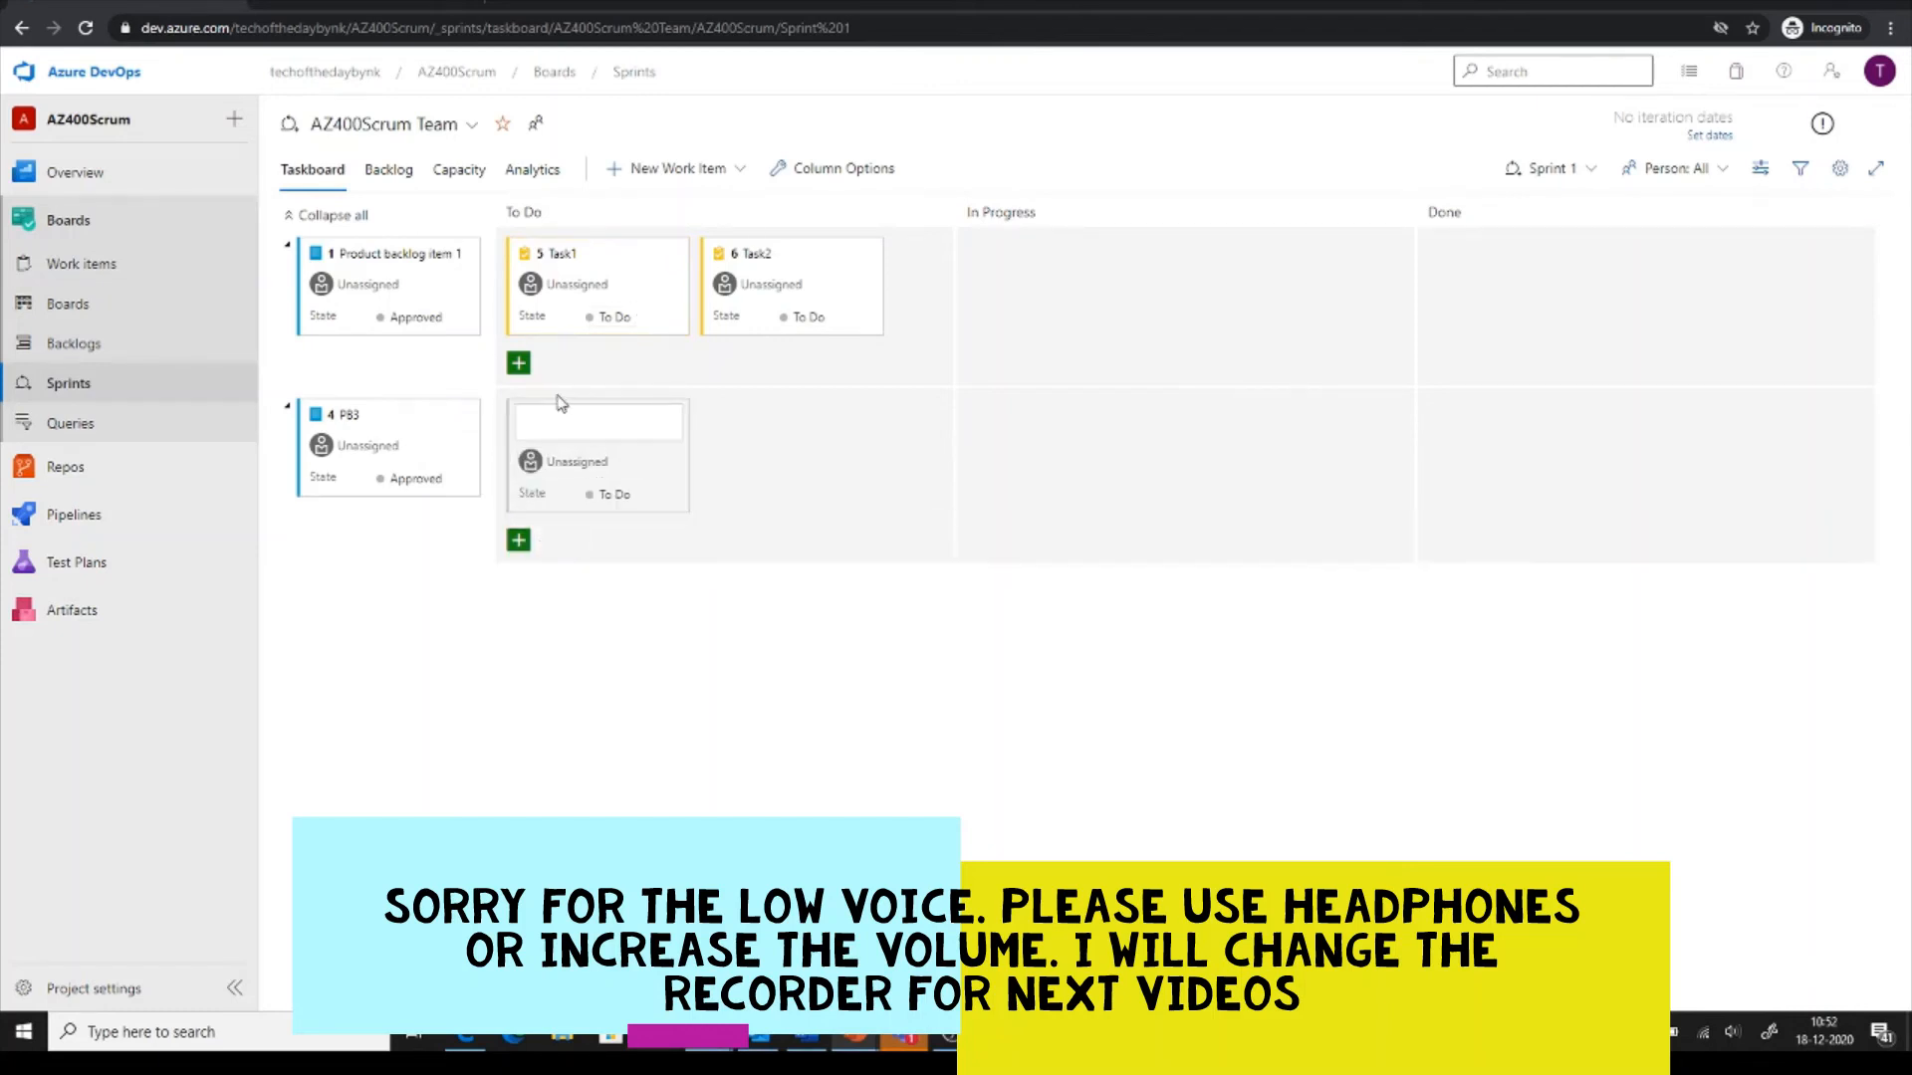
pyautogui.write('tas3')
pyautogui.click(817, 487)
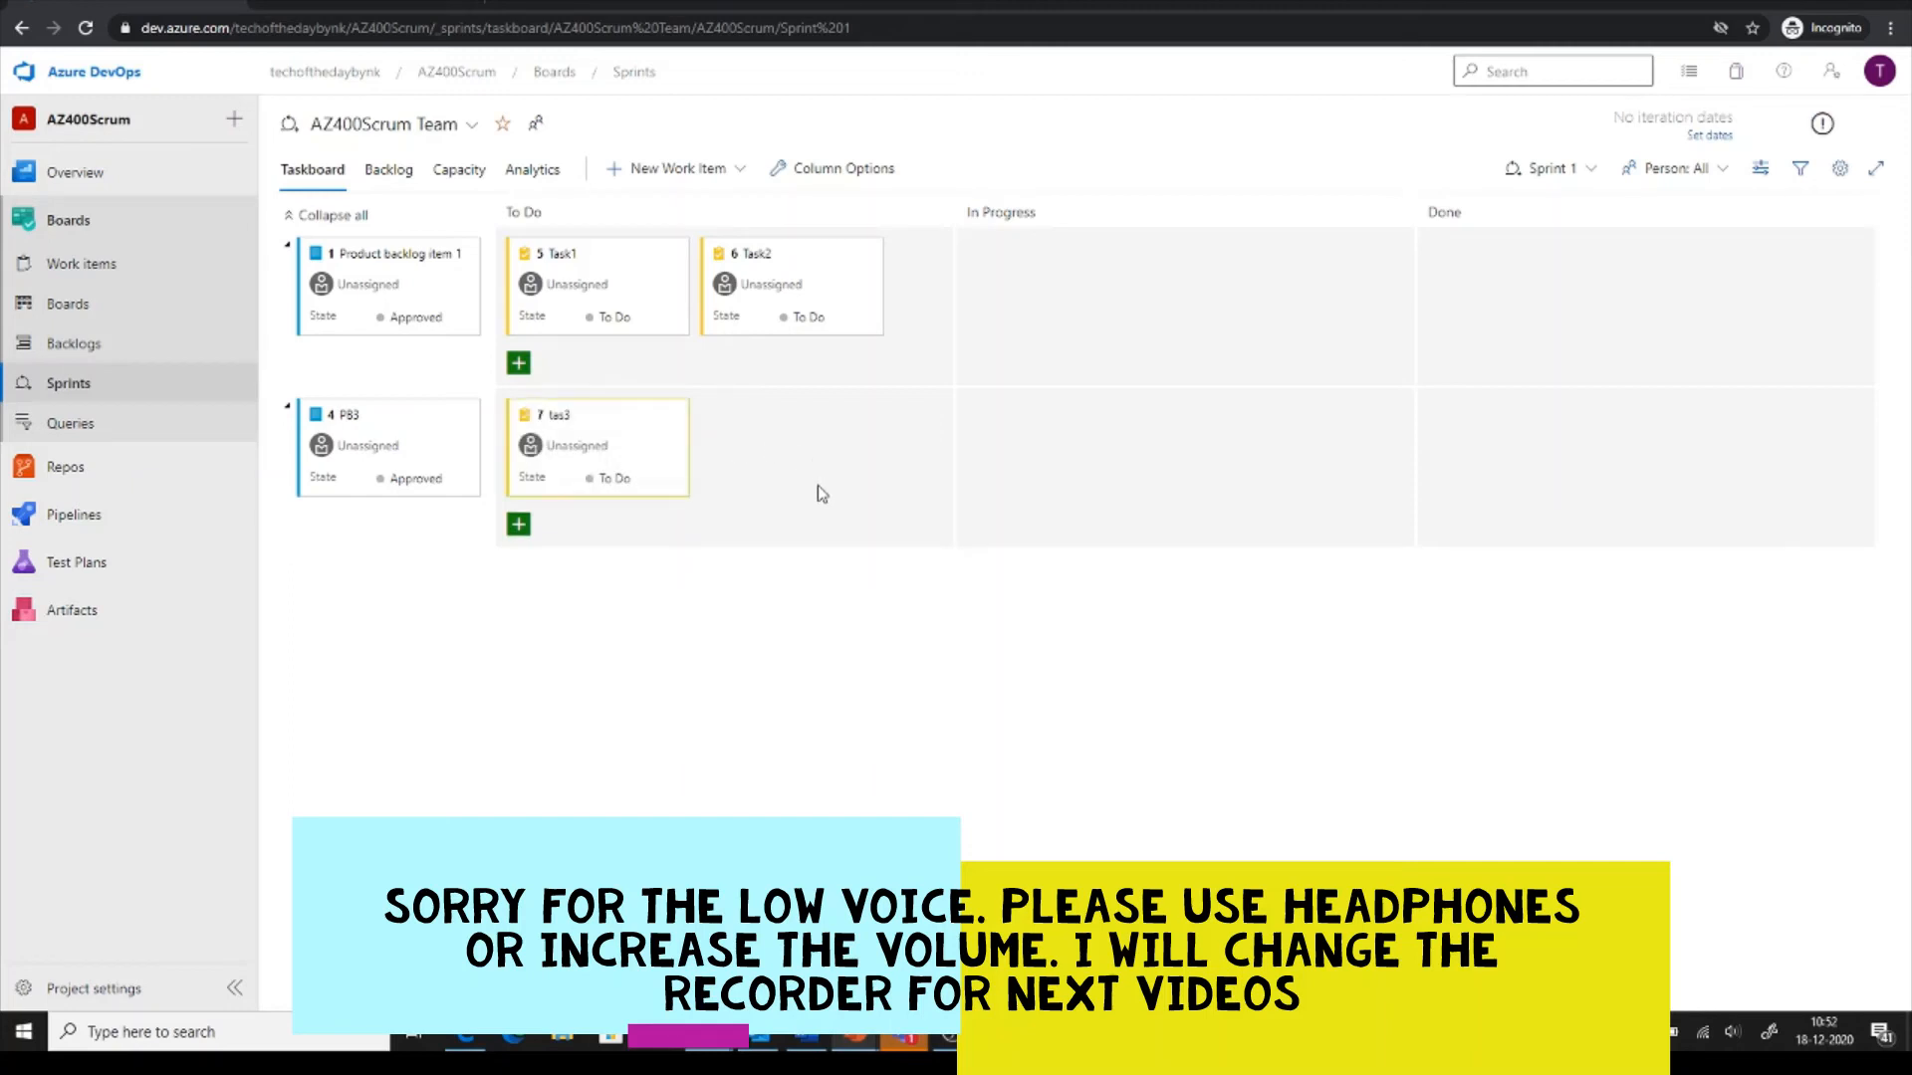
pyautogui.click(518, 524)
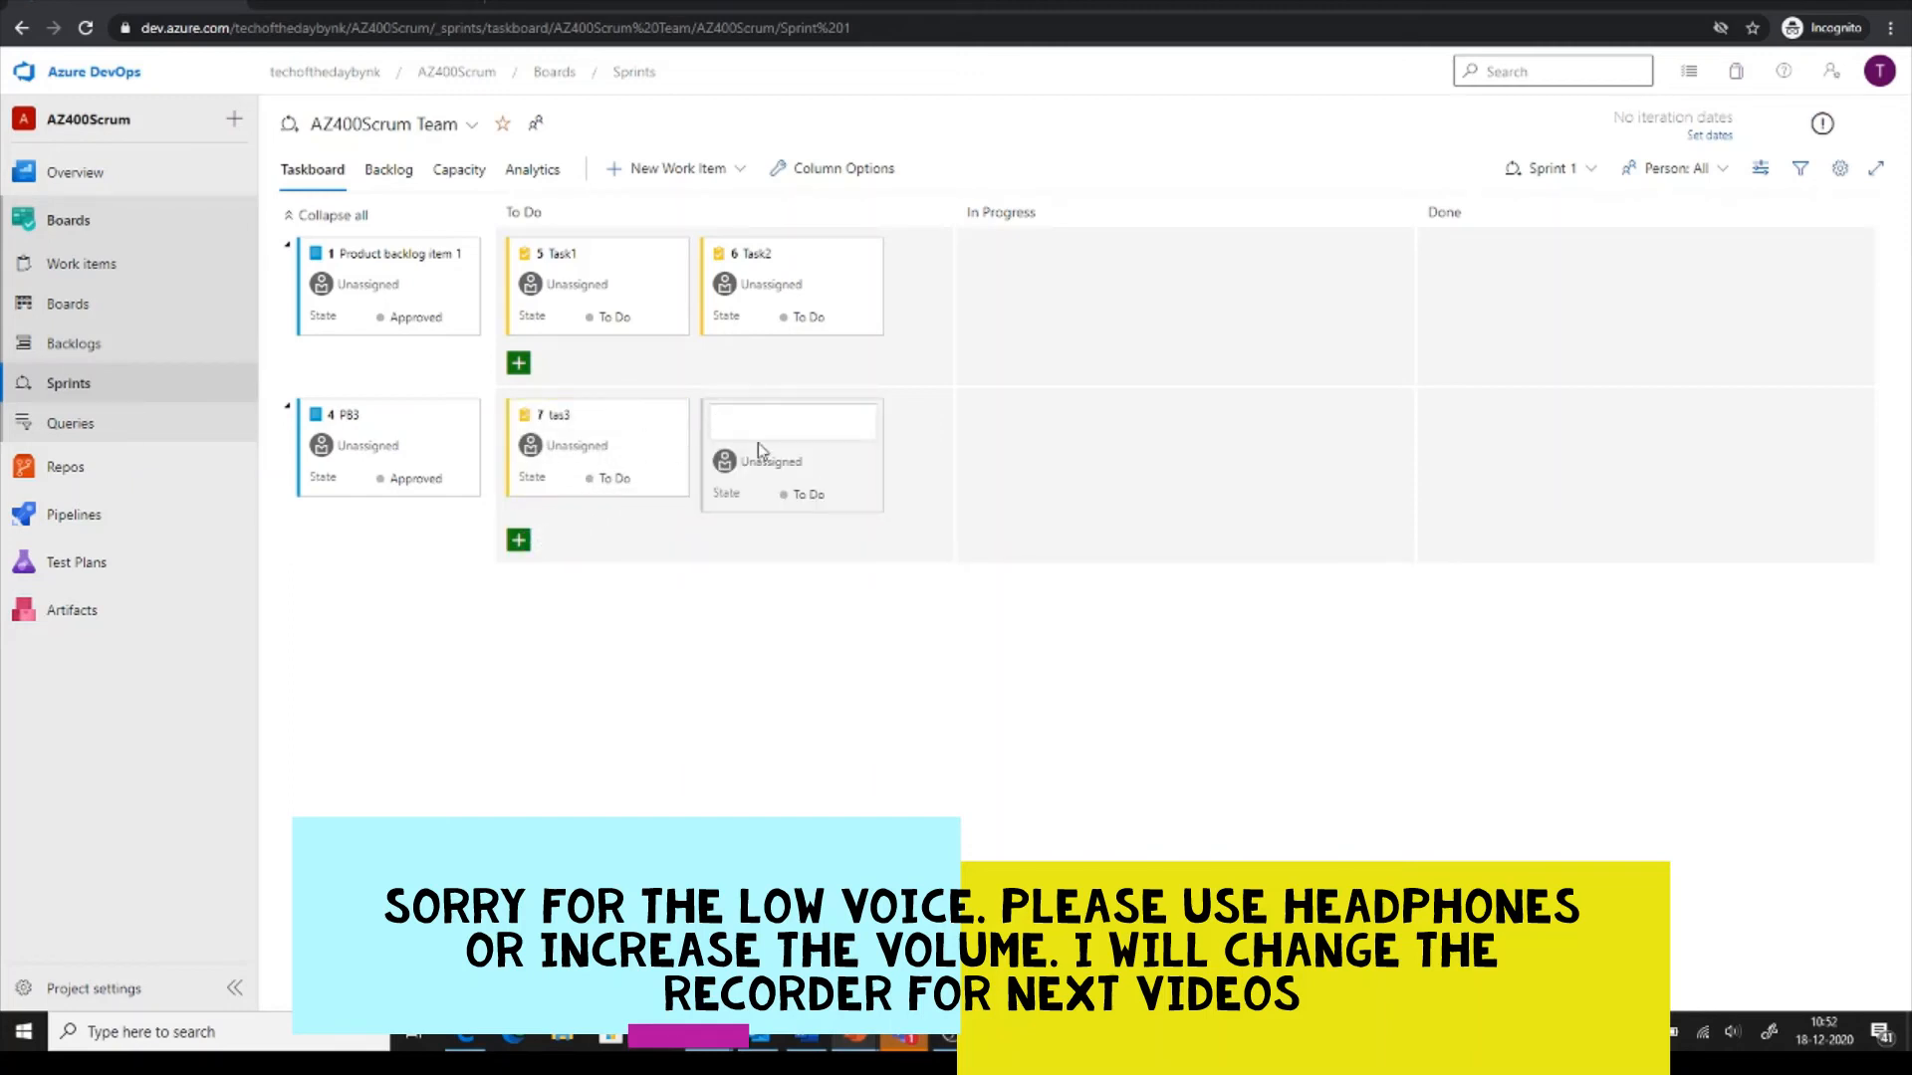
pyautogui.write('task4')
pyautogui.click(958, 535)
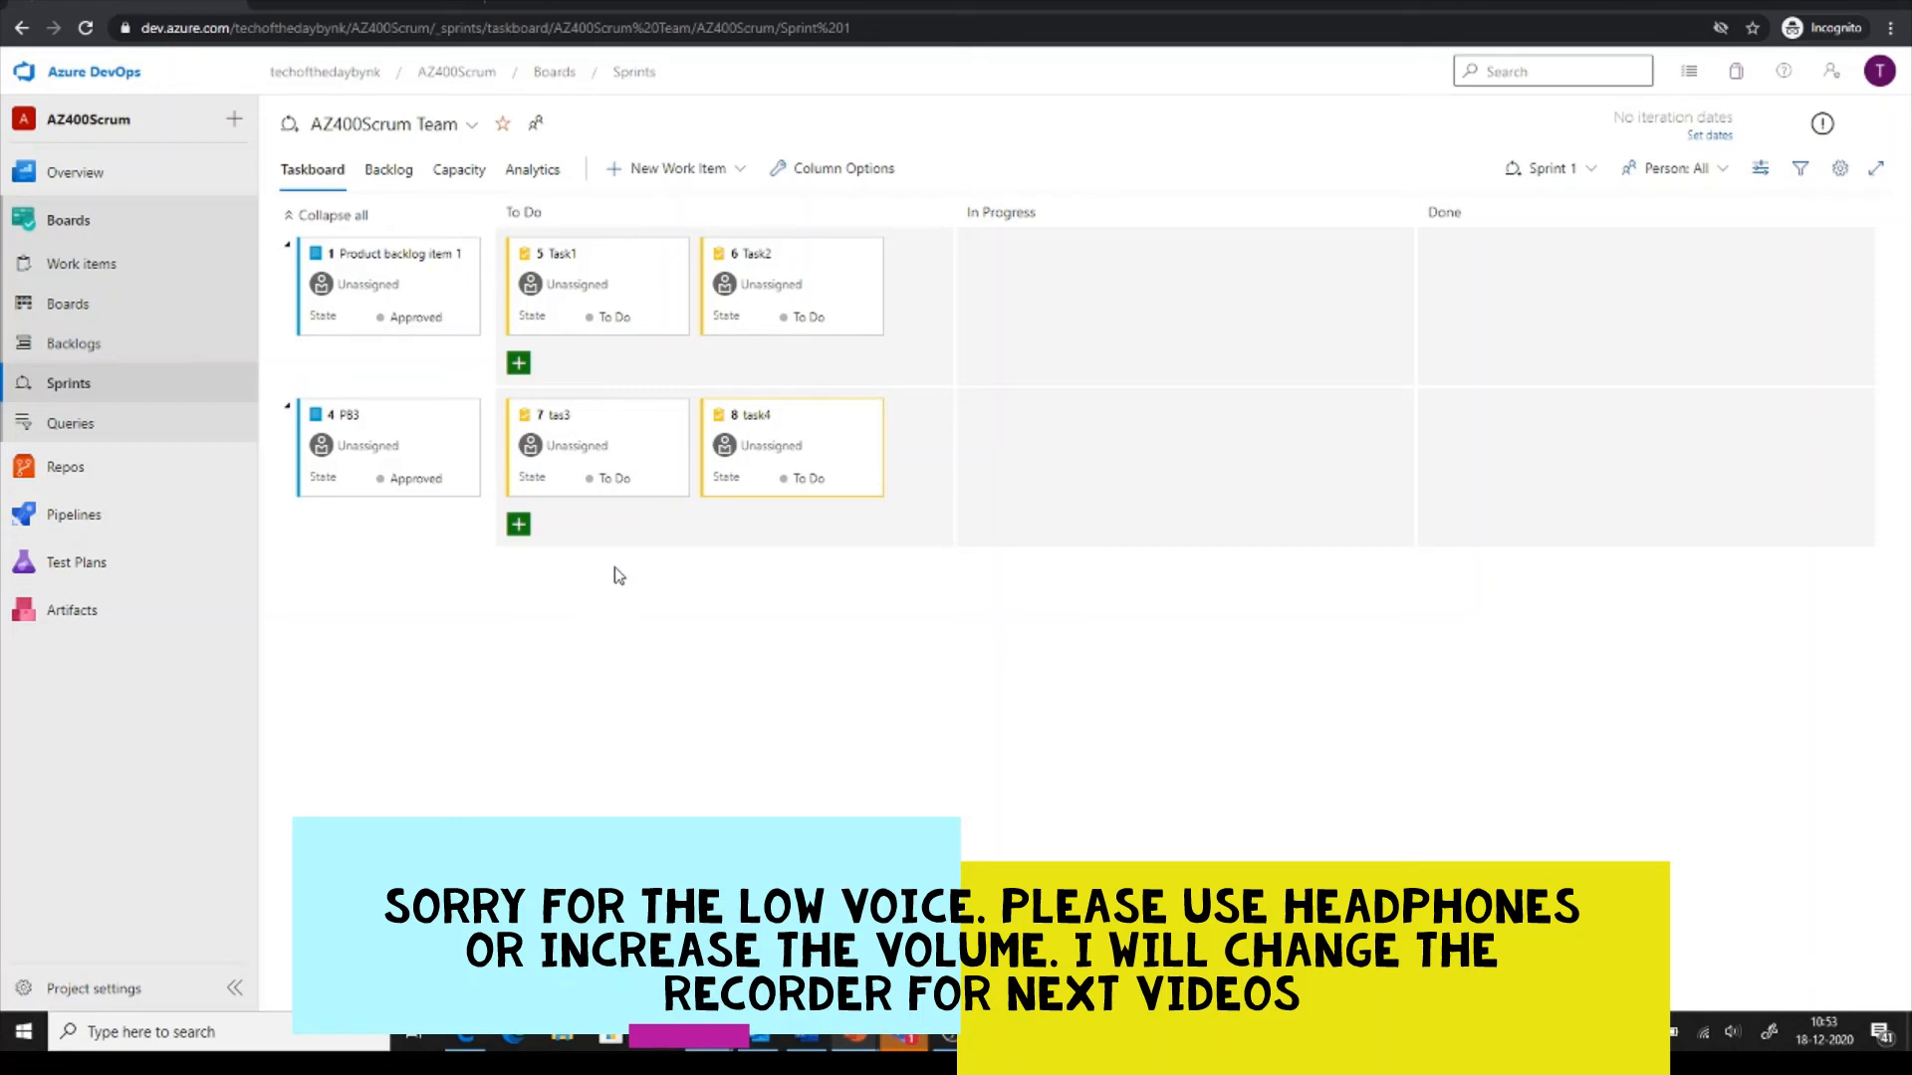
# Assign Product backlog item 1 and its tasks Task1 and Task2 to the listed team member.
pyautogui.click(432, 280)
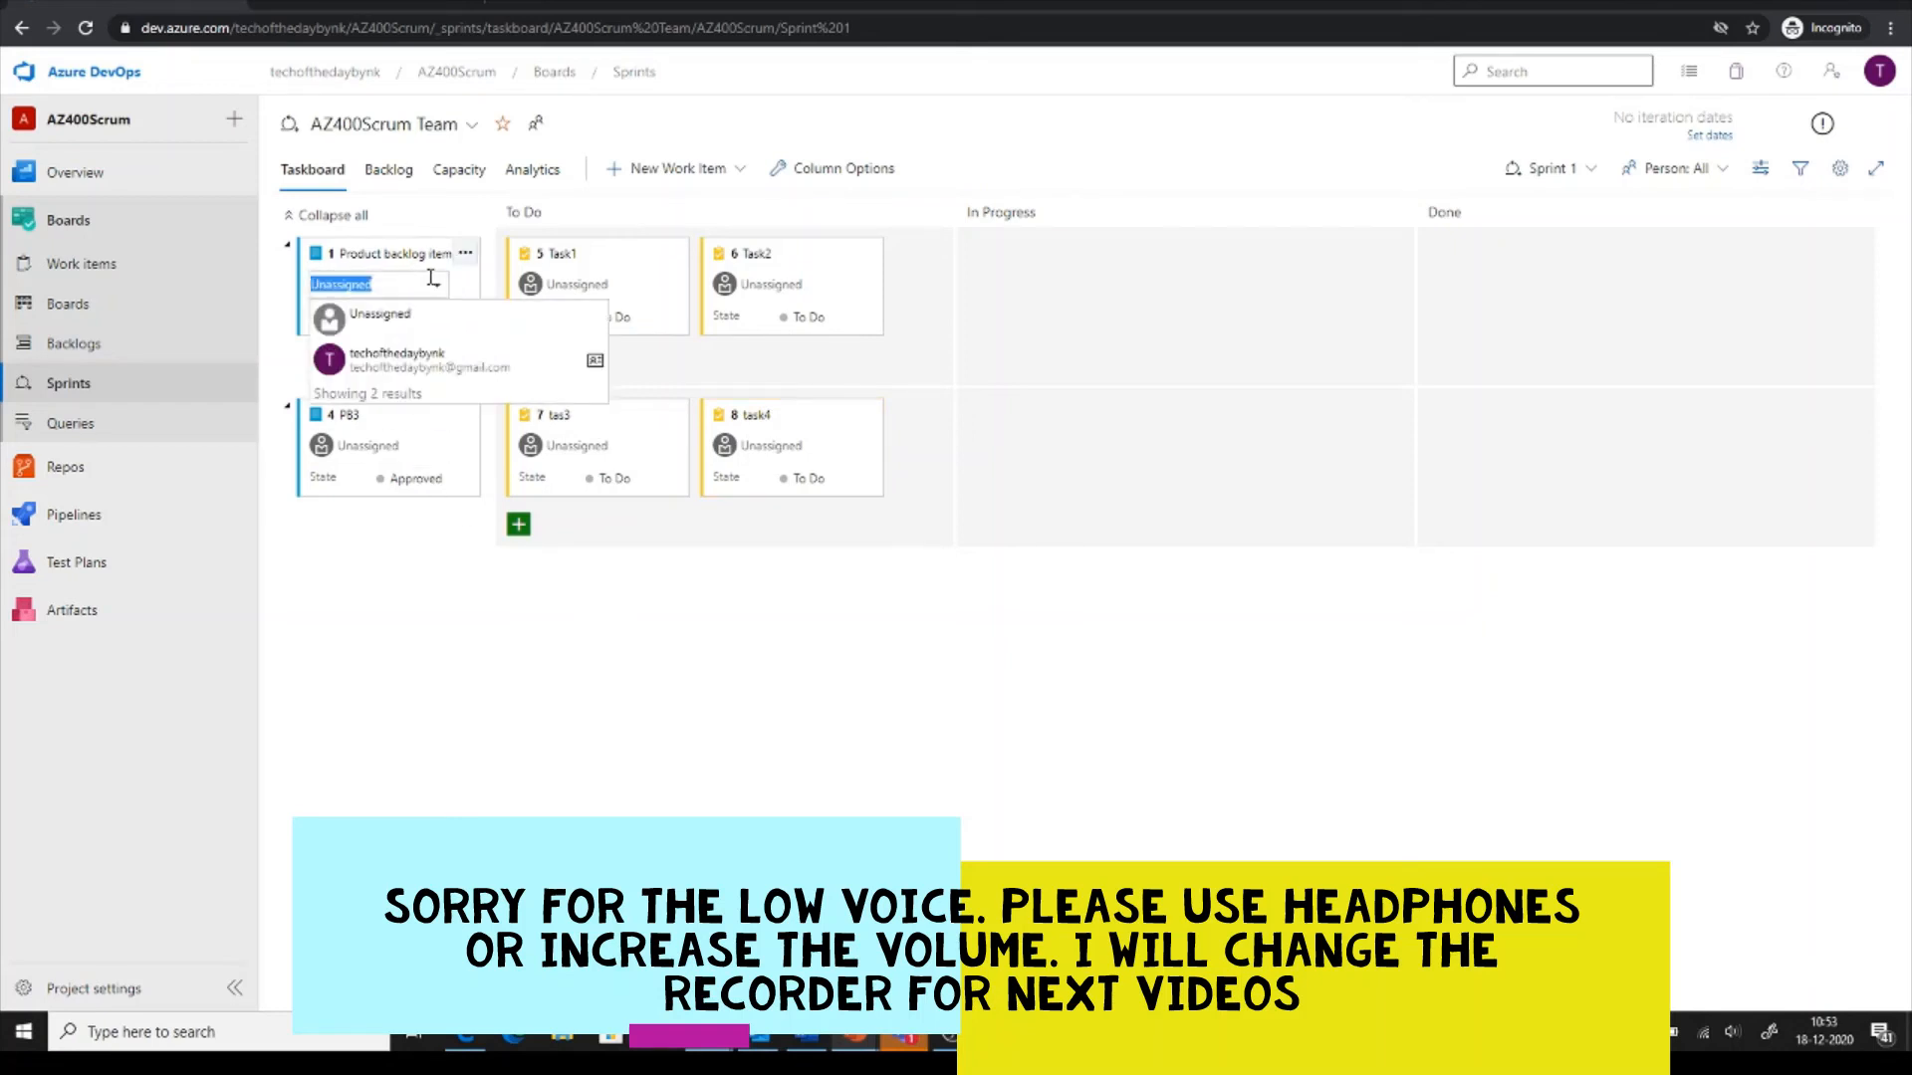
pyautogui.click(413, 360)
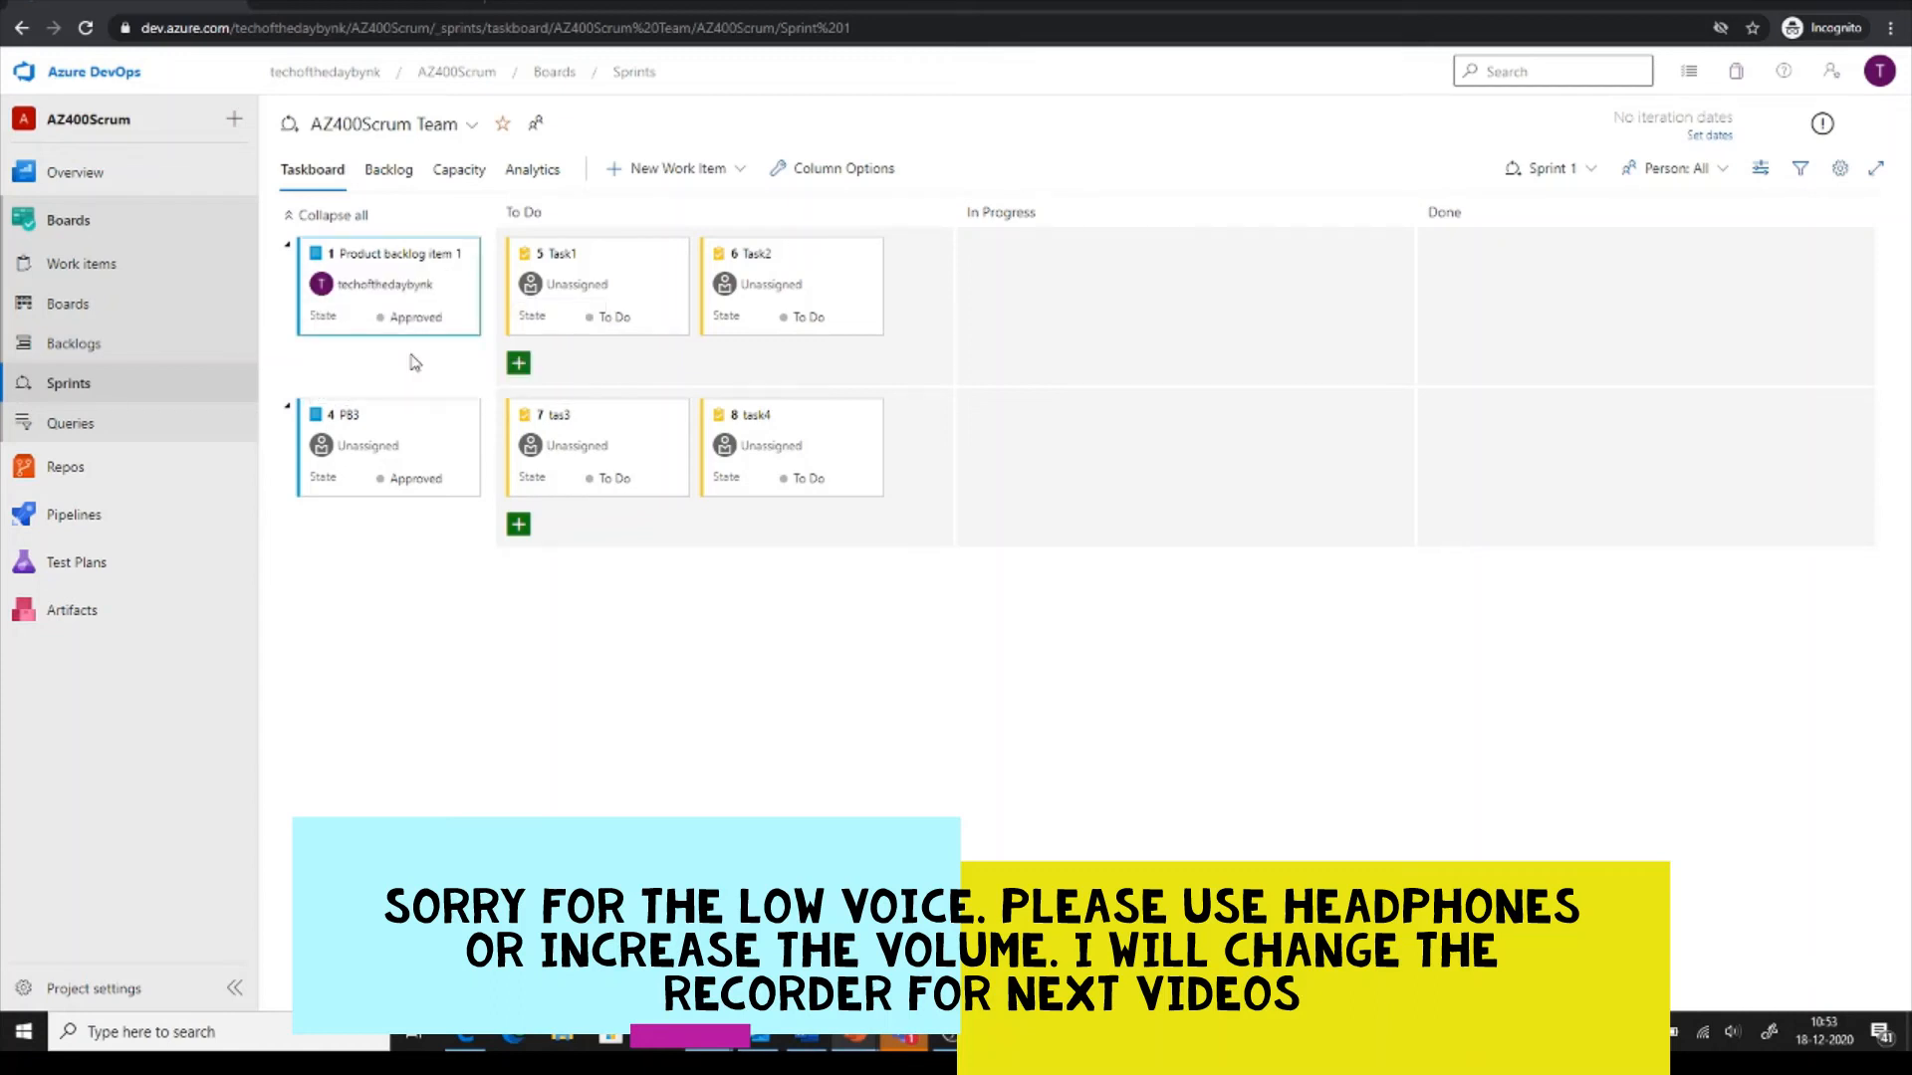
pyautogui.click(633, 288)
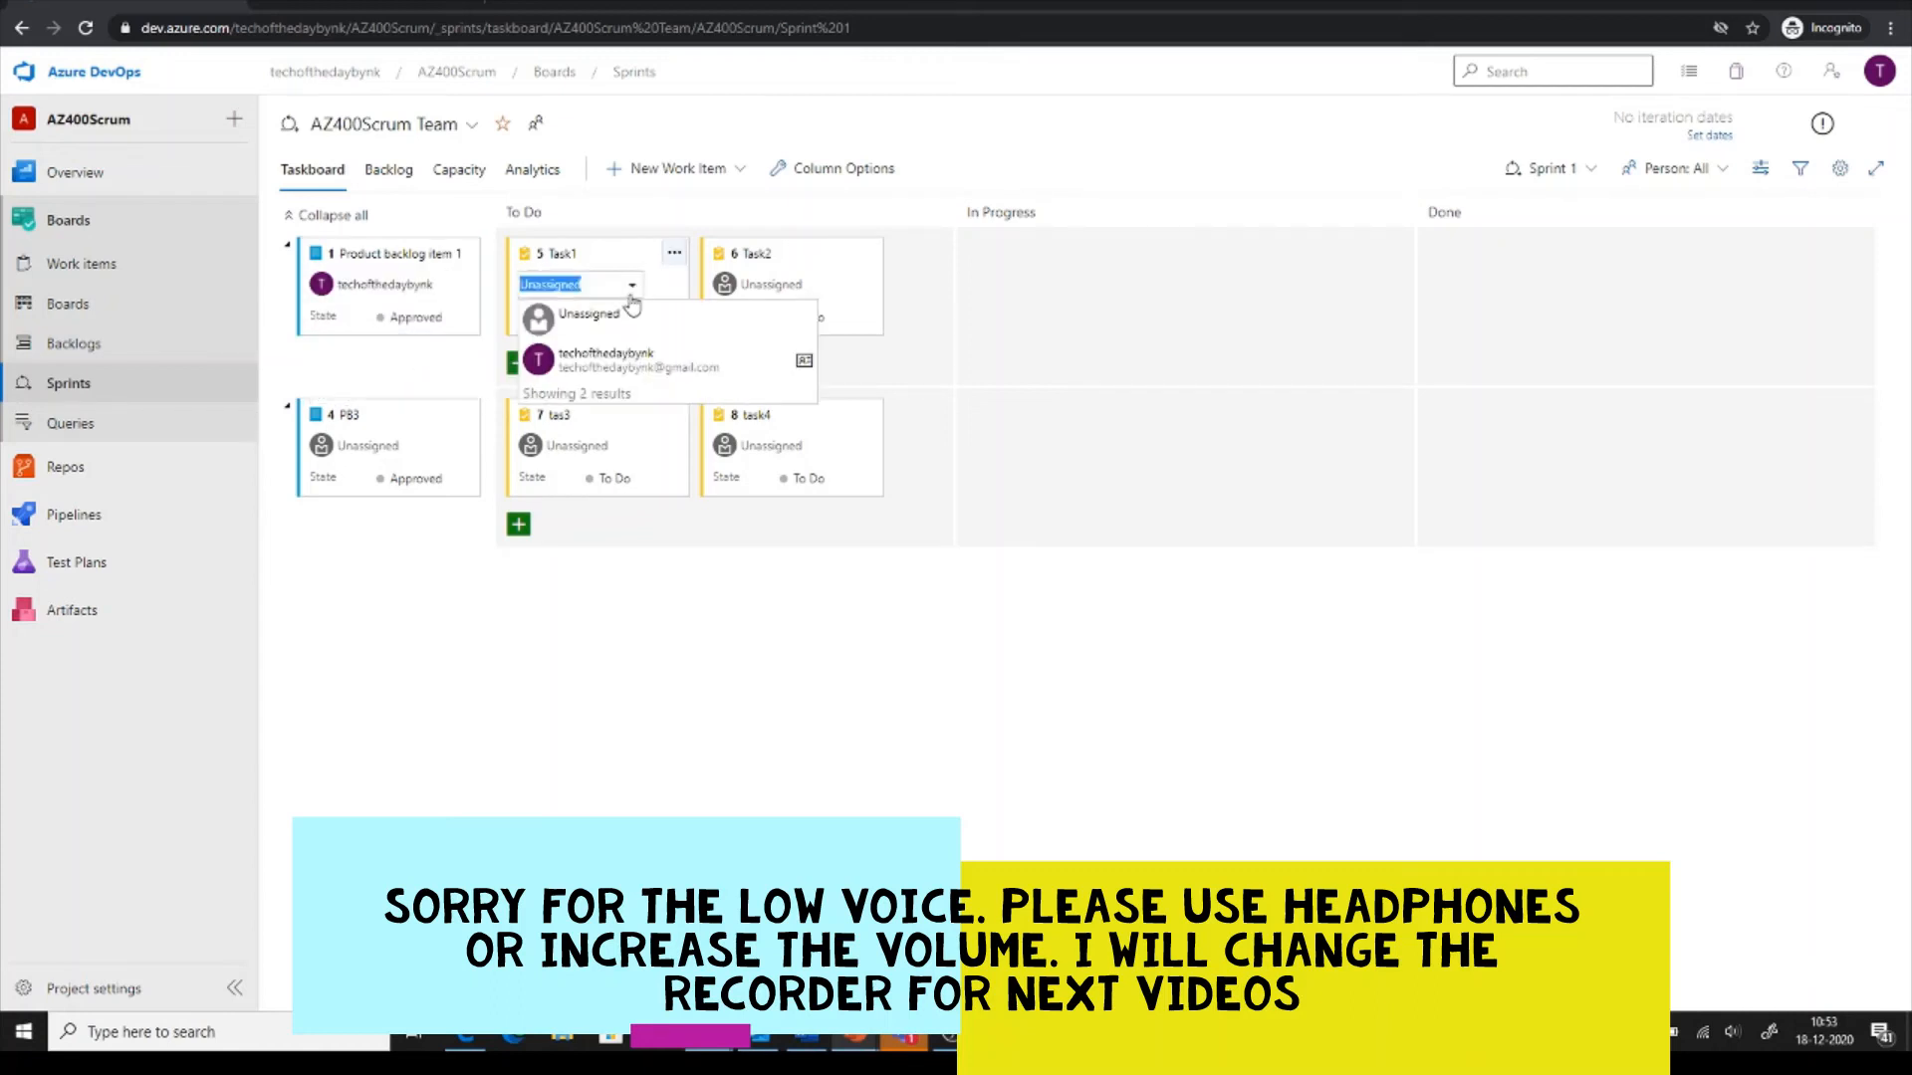
pyautogui.click(604, 356)
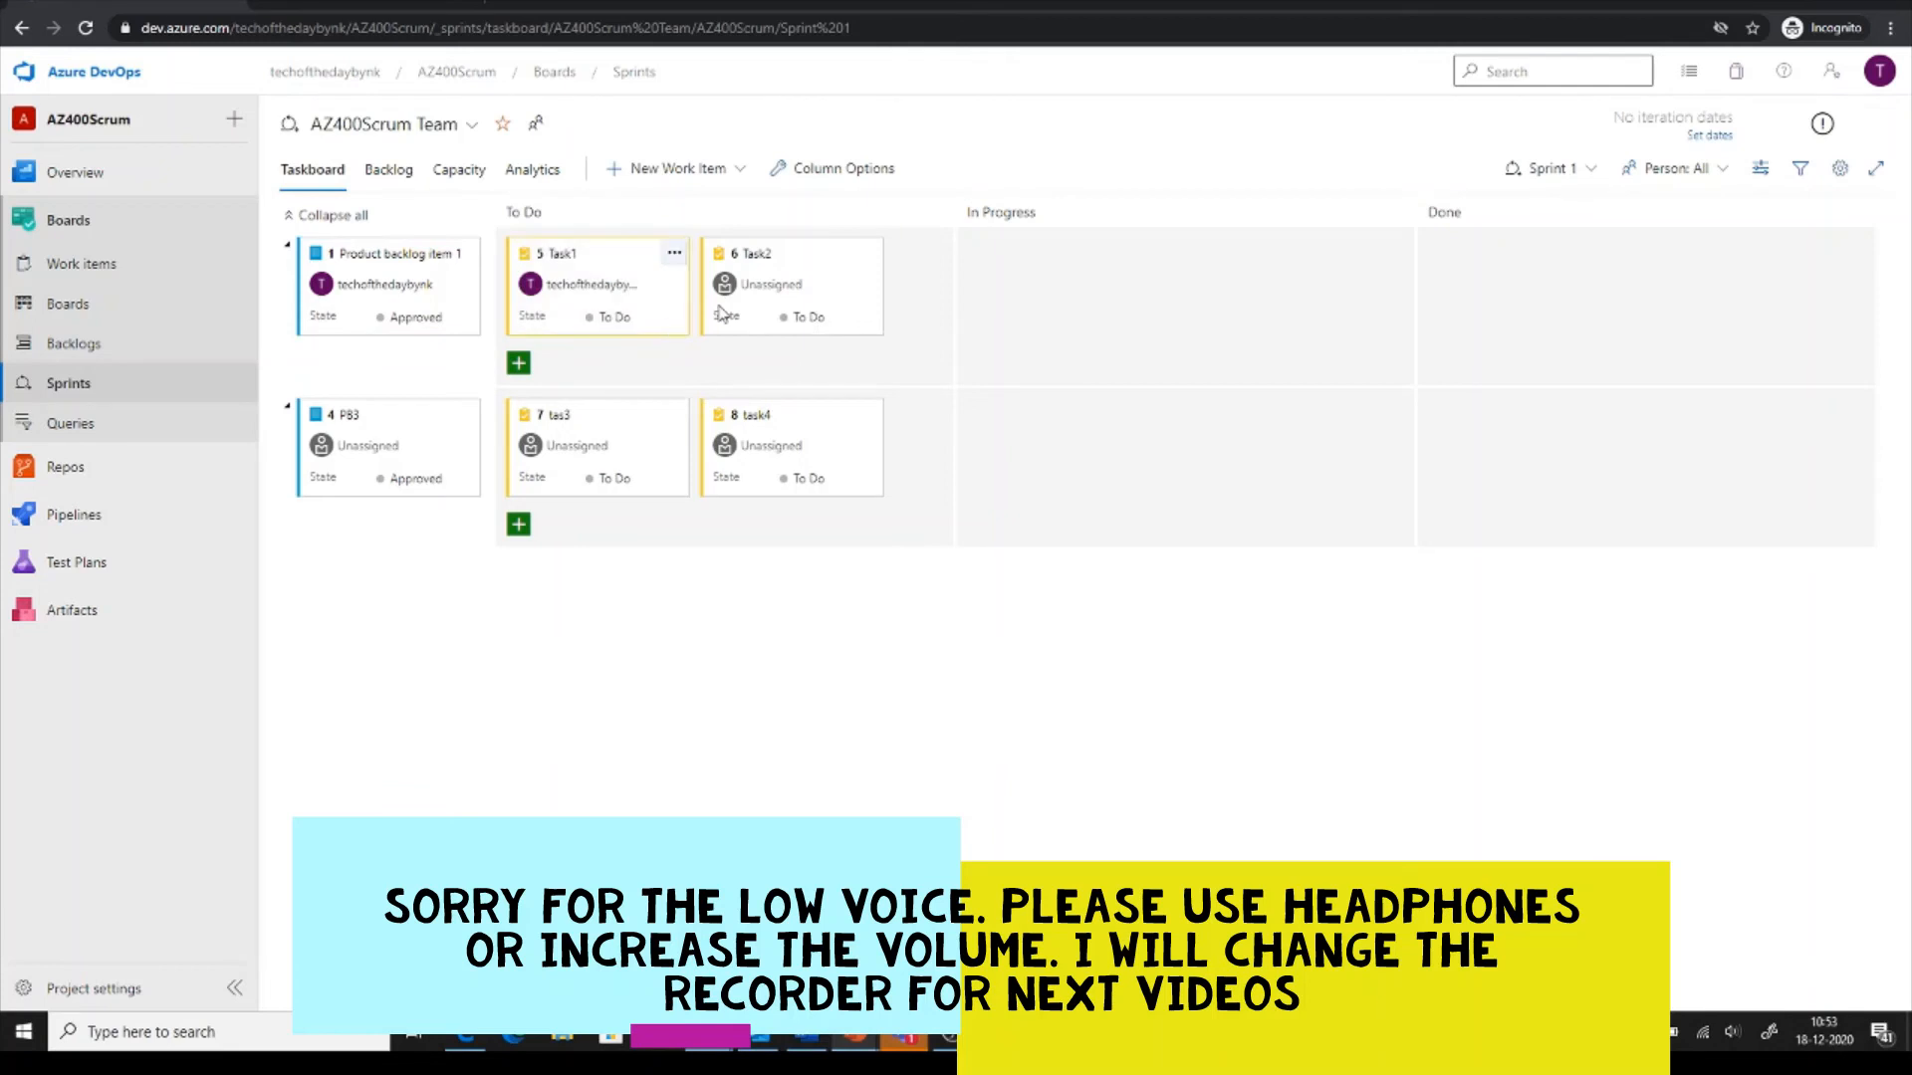
pyautogui.click(800, 286)
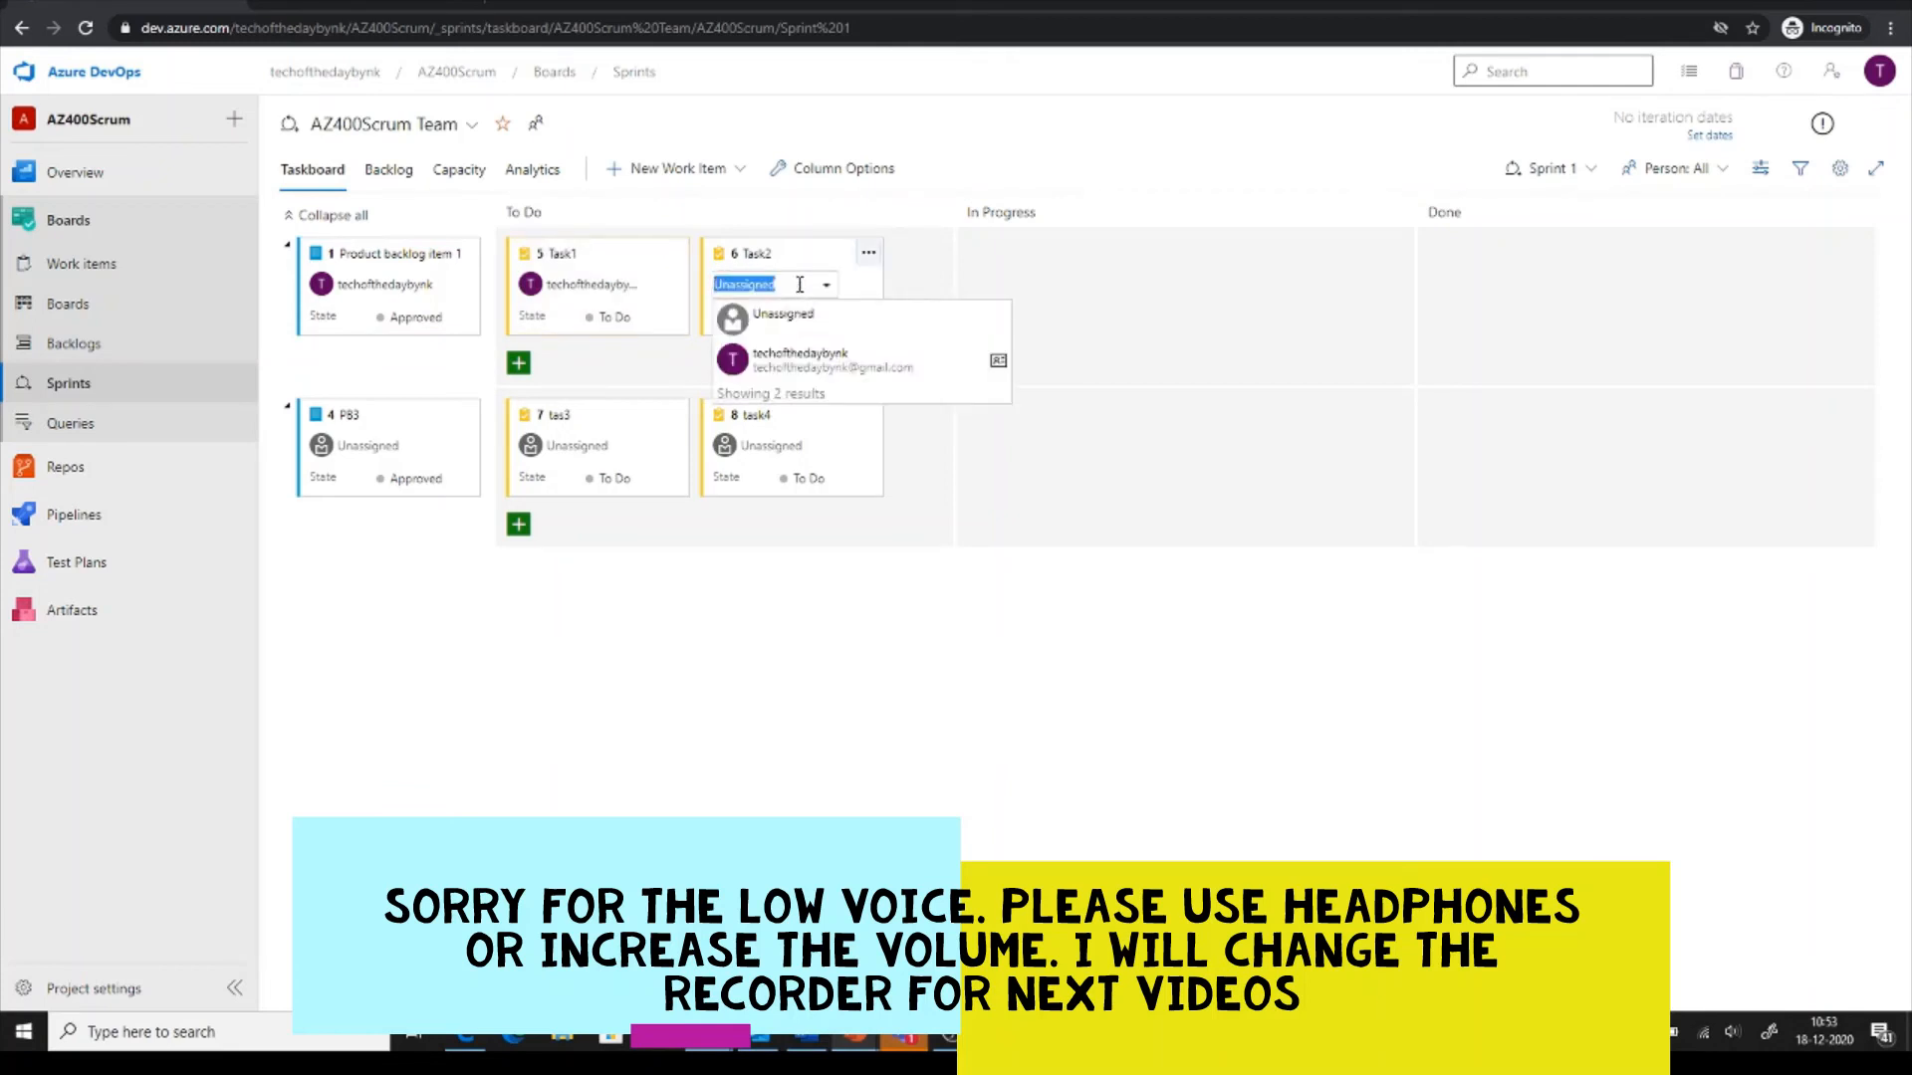
pyautogui.click(836, 370)
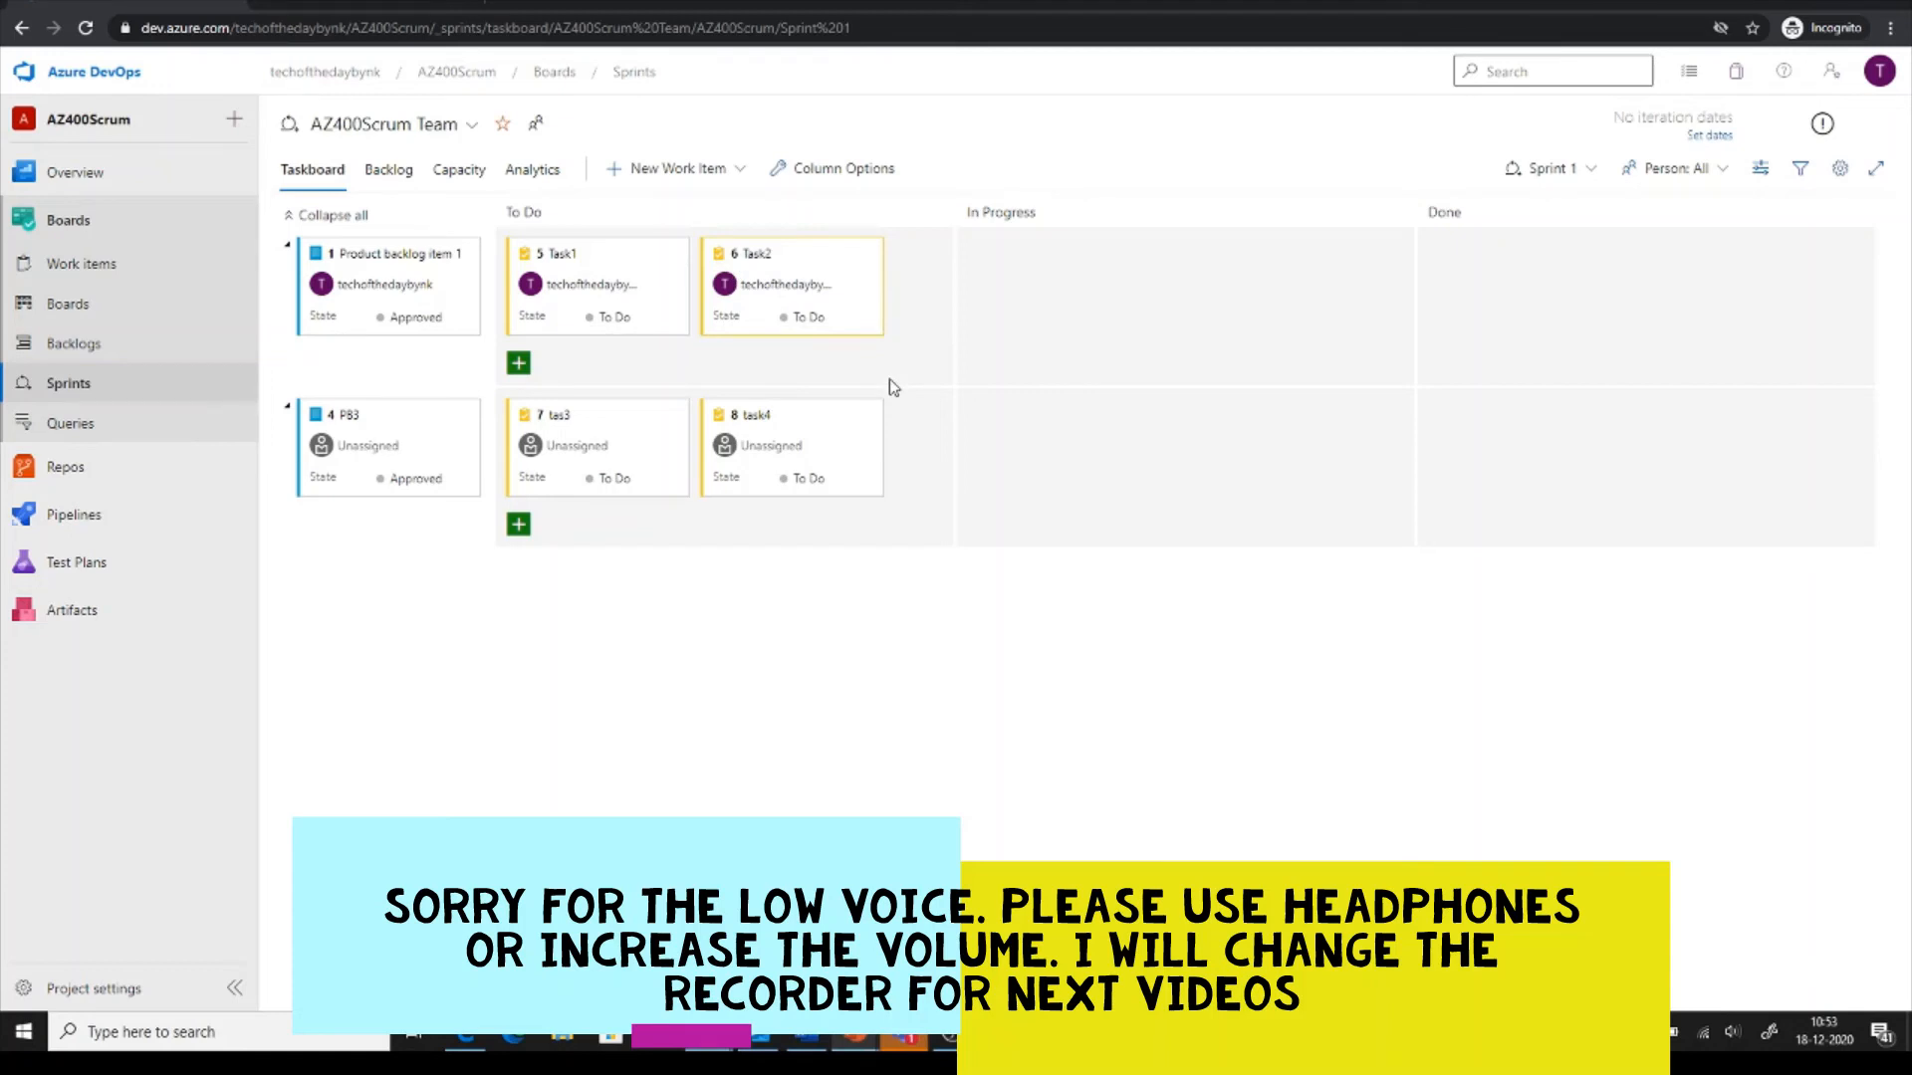
# Assign PB3 to the listed team member, keeping its tasks tas3 and task4 unassigned.
pyautogui.click(435, 450)
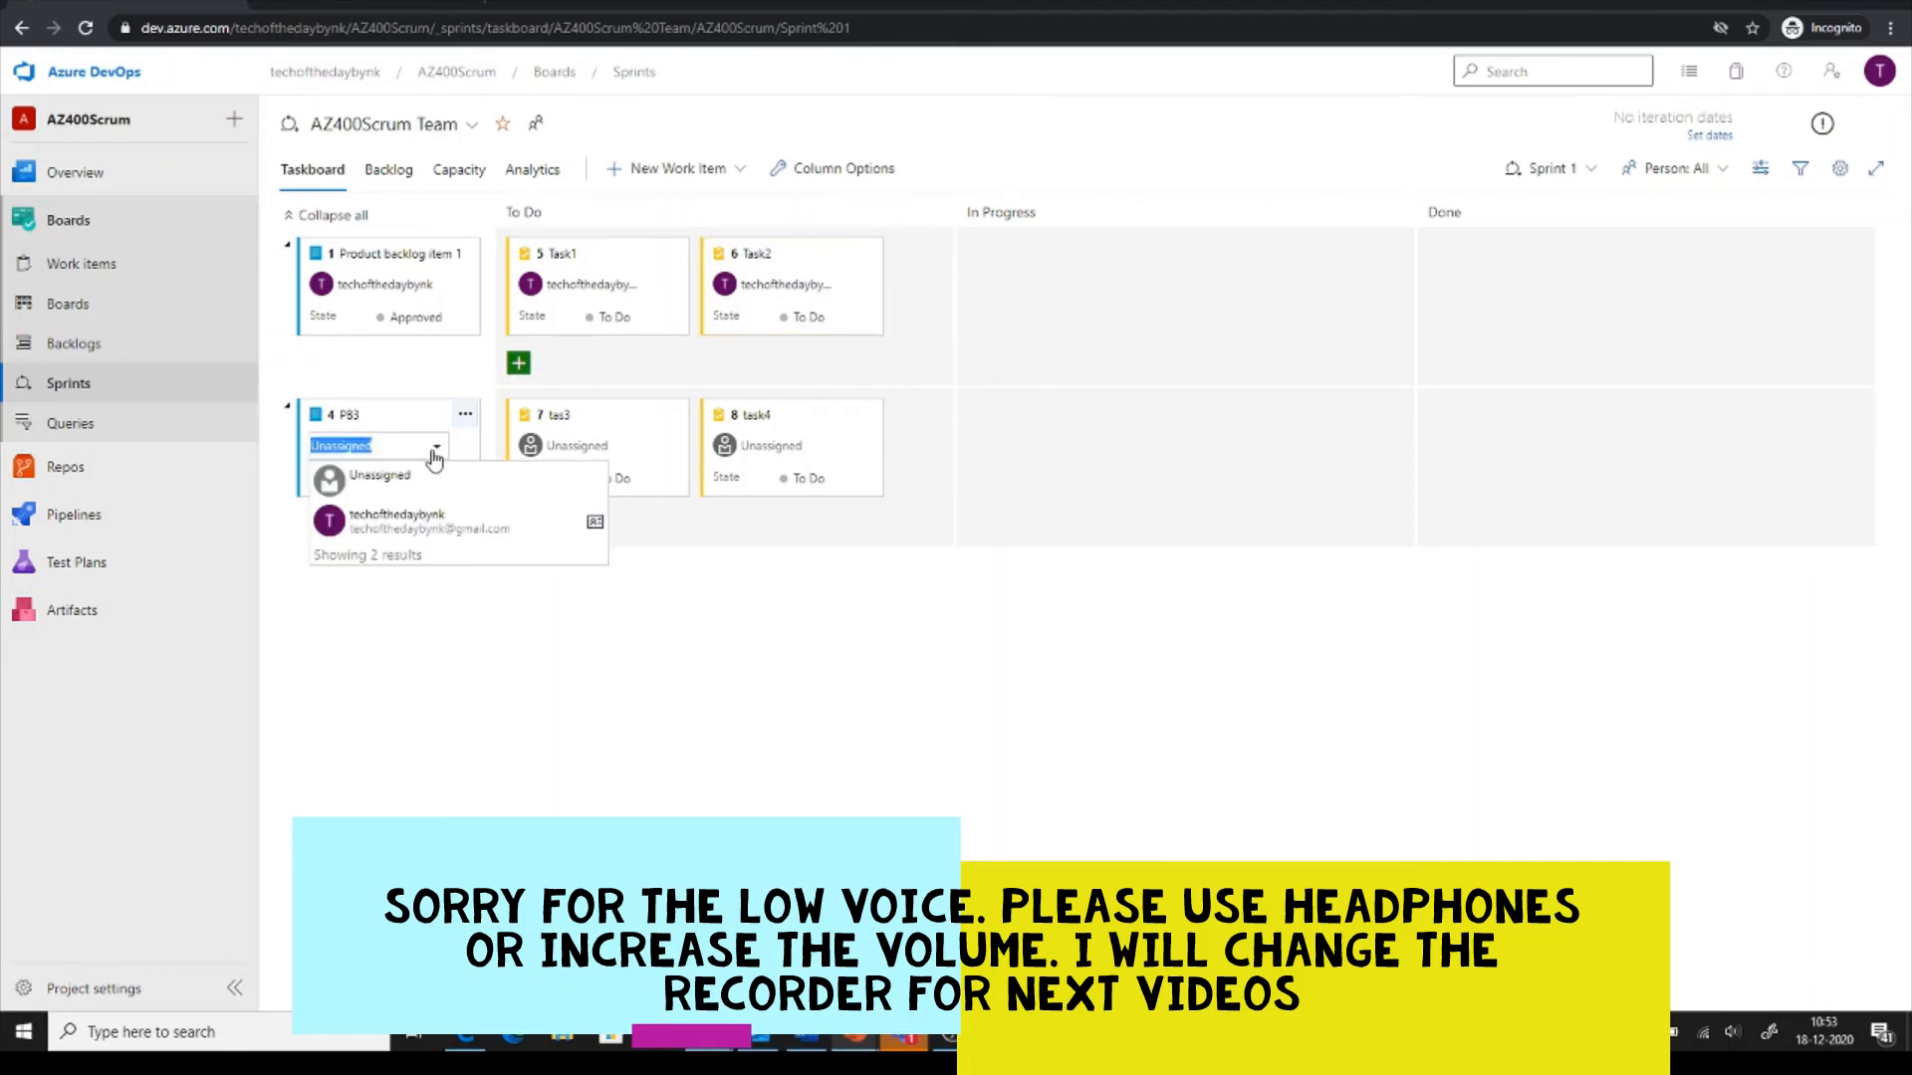
pyautogui.click(397, 518)
pyautogui.click(613, 441)
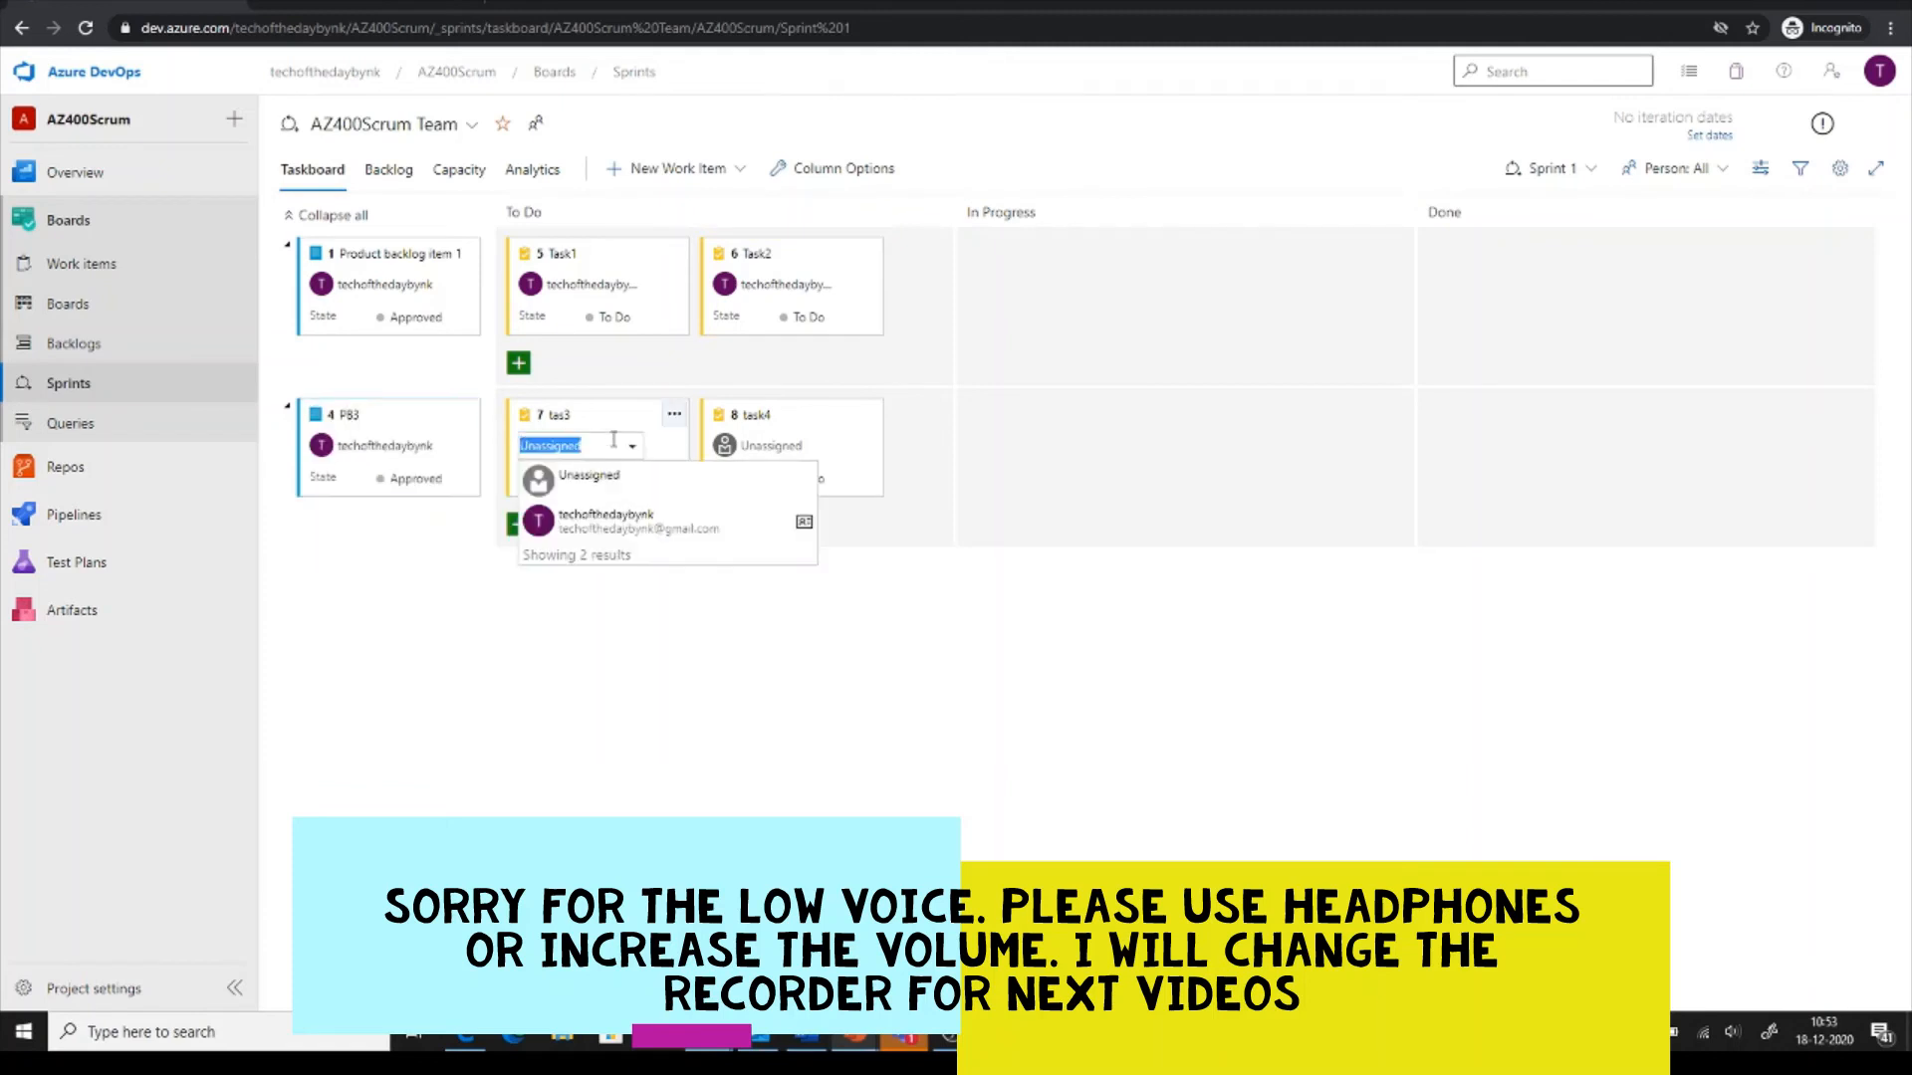
pyautogui.click(598, 481)
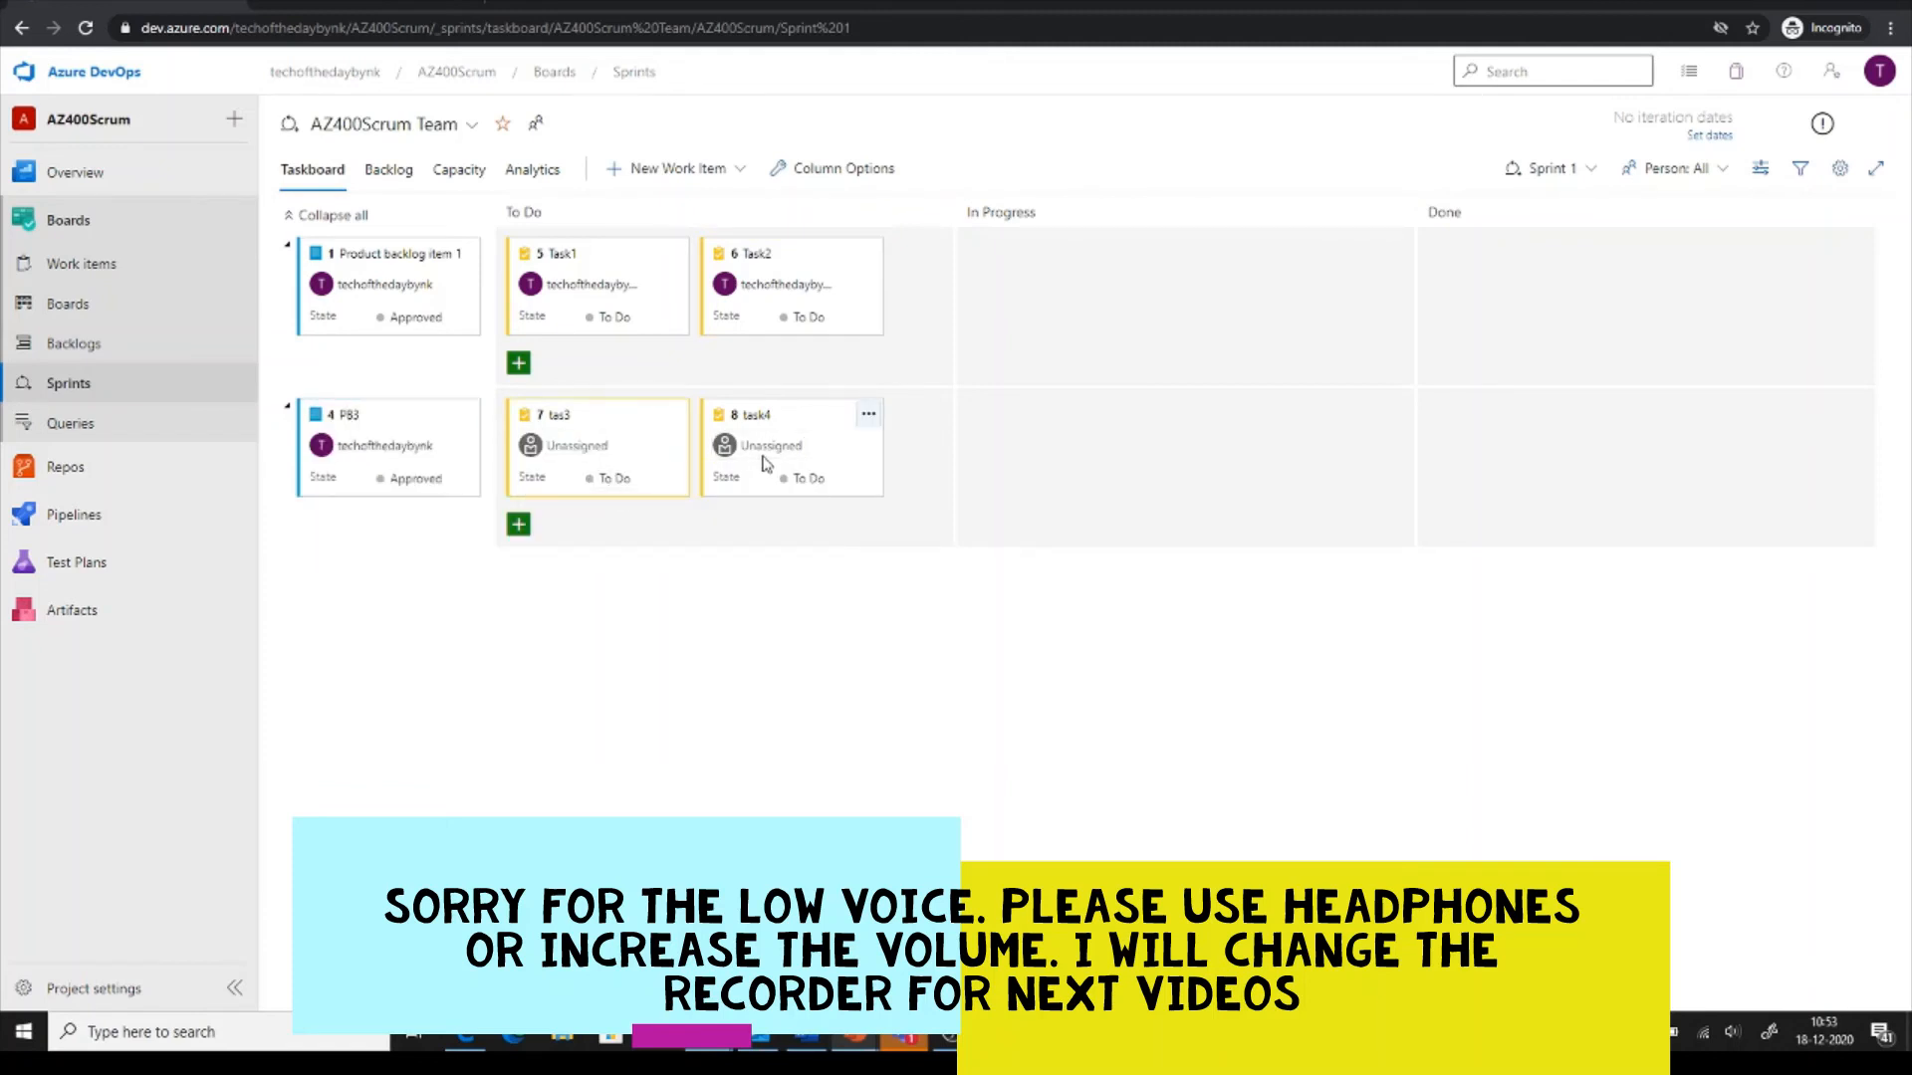
pyautogui.click(766, 448)
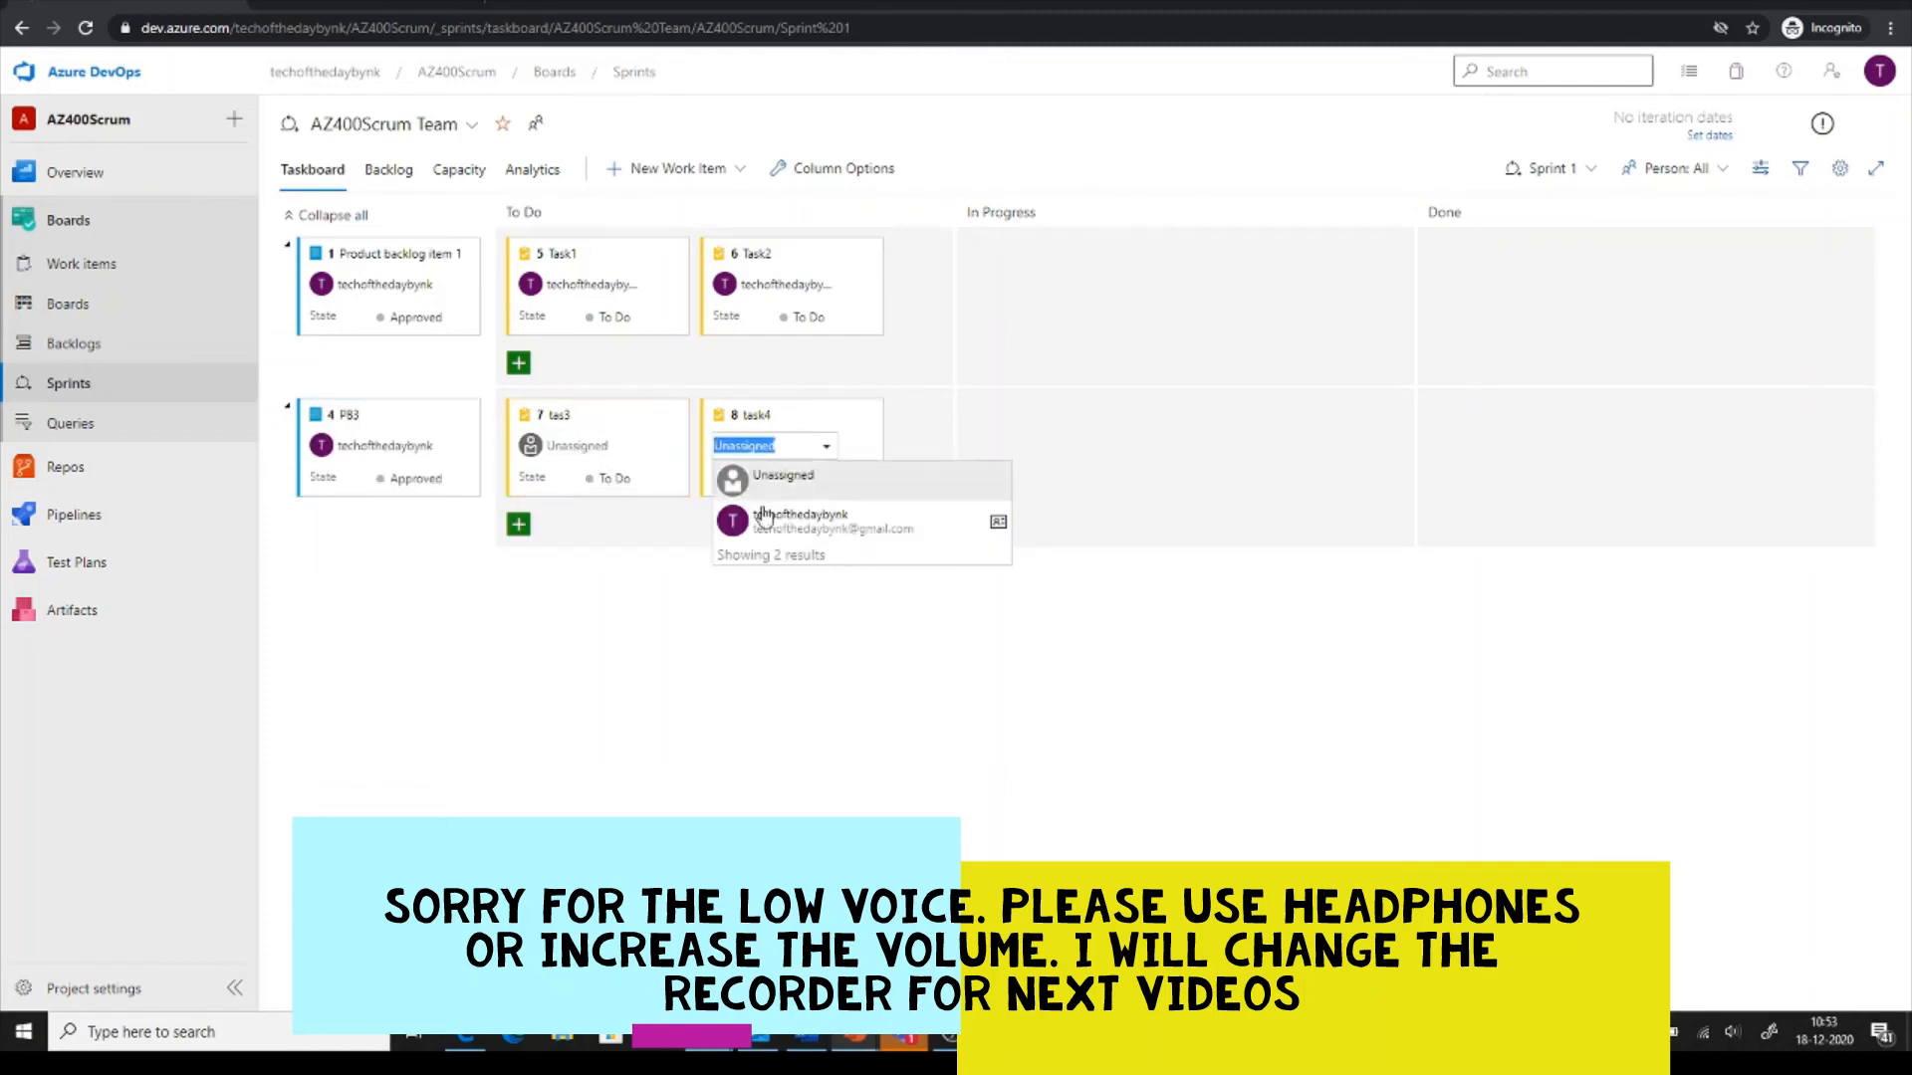
pyautogui.click(994, 406)
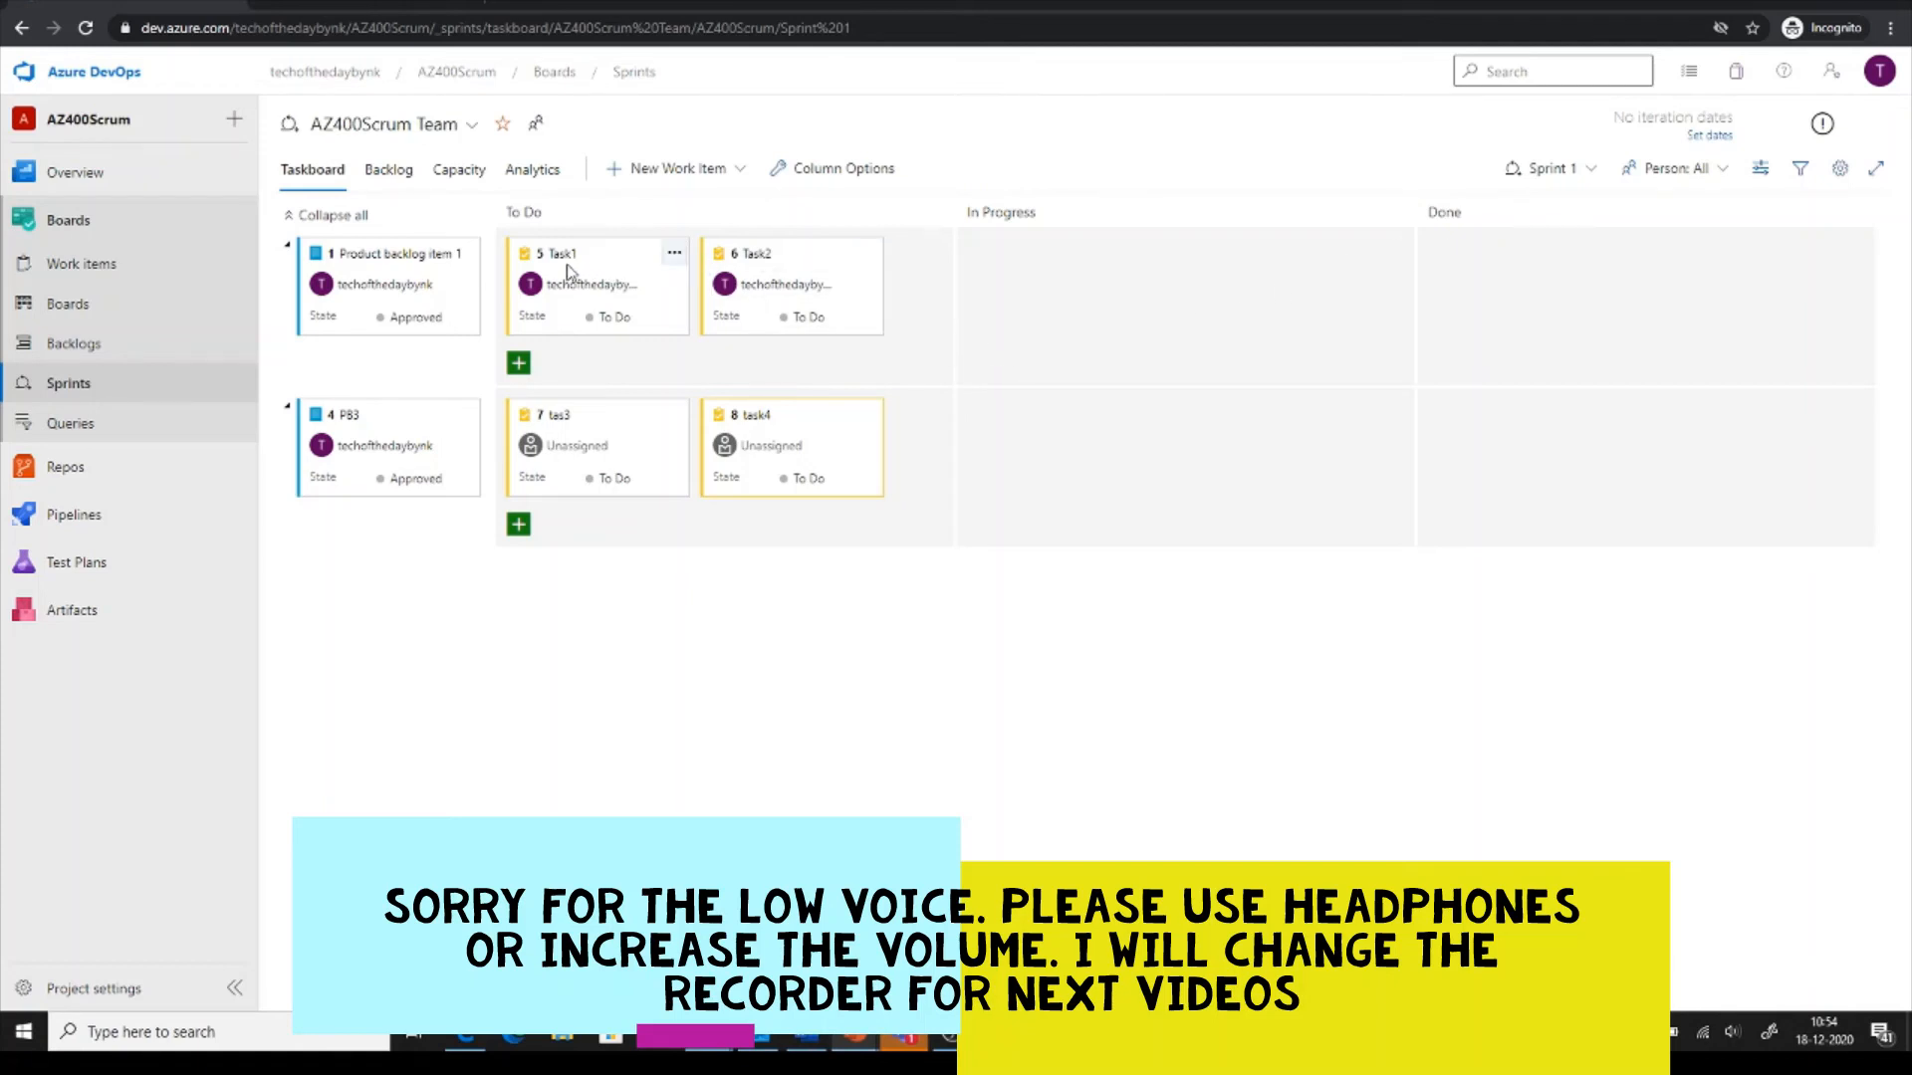
# Move Task1 through In Progress to Done, and move task4 to In Progress on the Sprint 1 taskboard.
pyautogui.moveTo(557, 260); pyautogui.dragTo(1085, 267)
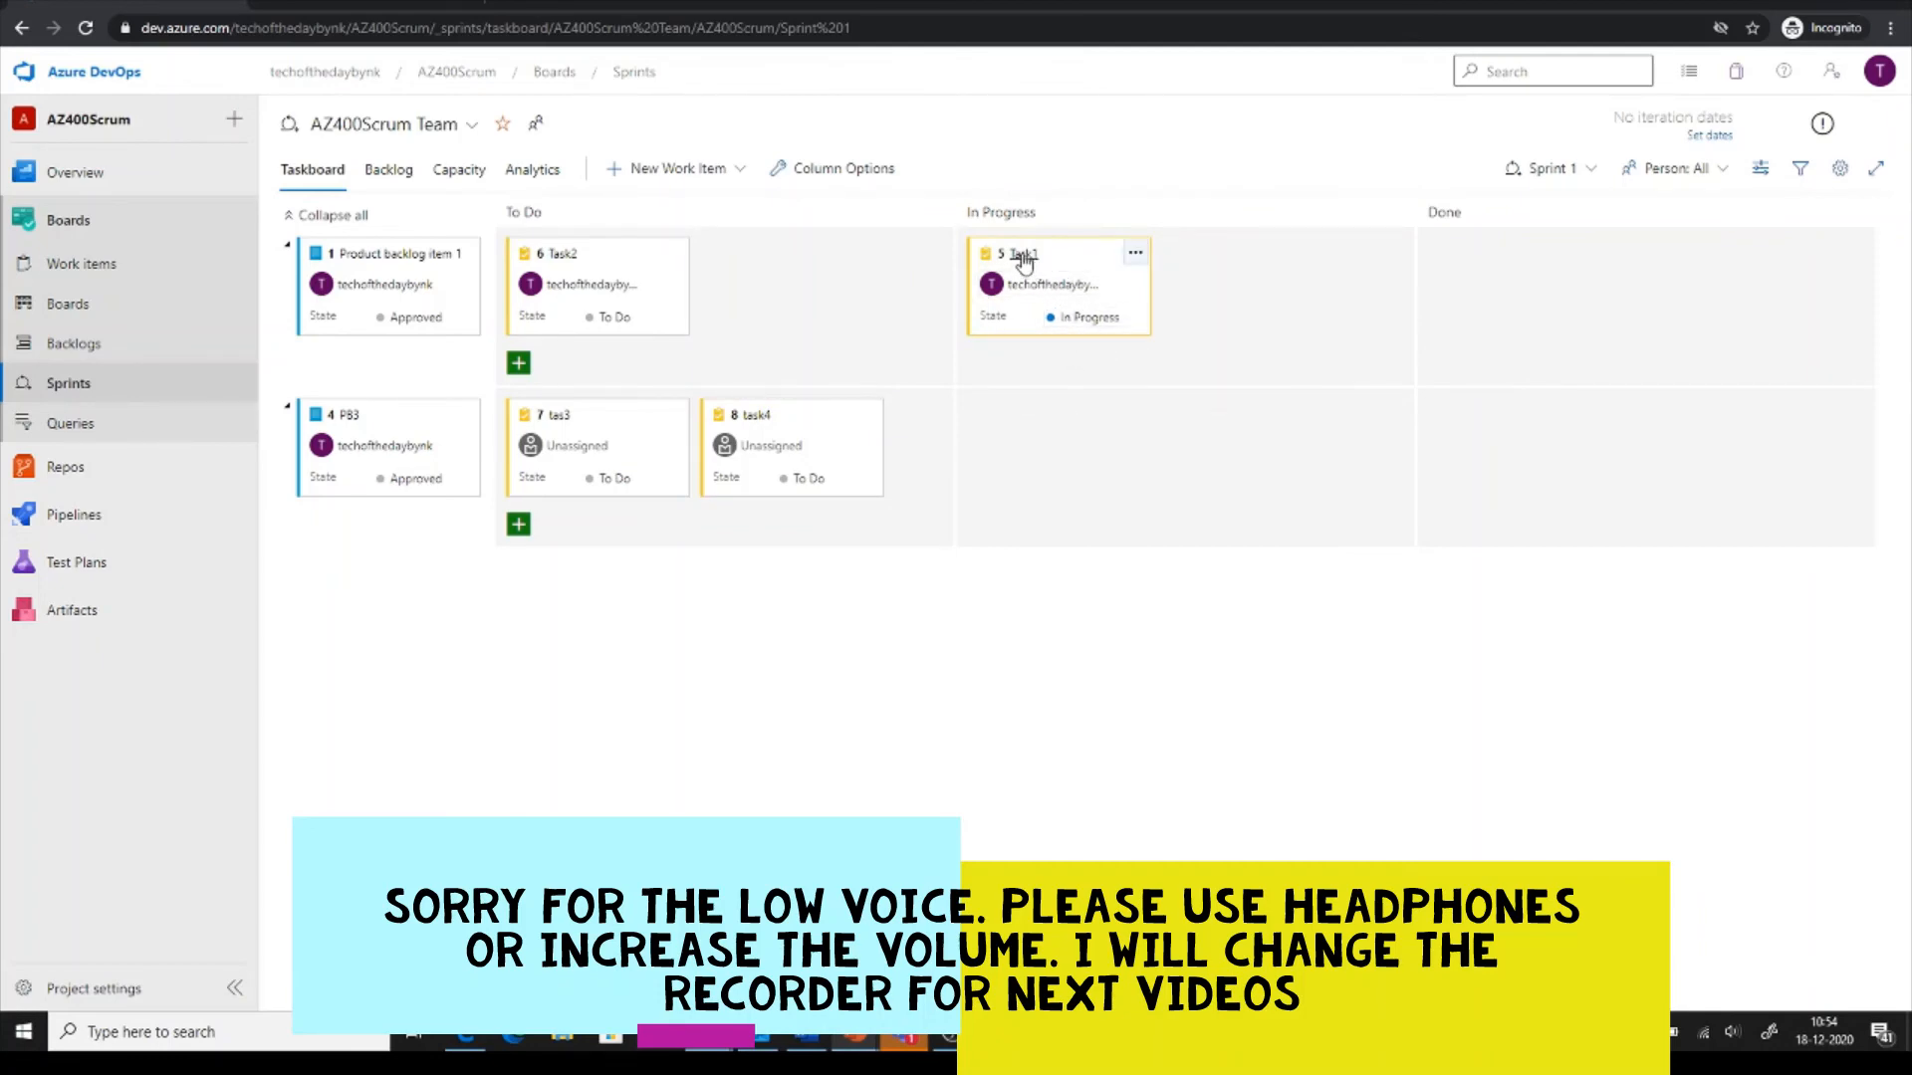
pyautogui.moveTo(1018, 257); pyautogui.dragTo(1575, 265)
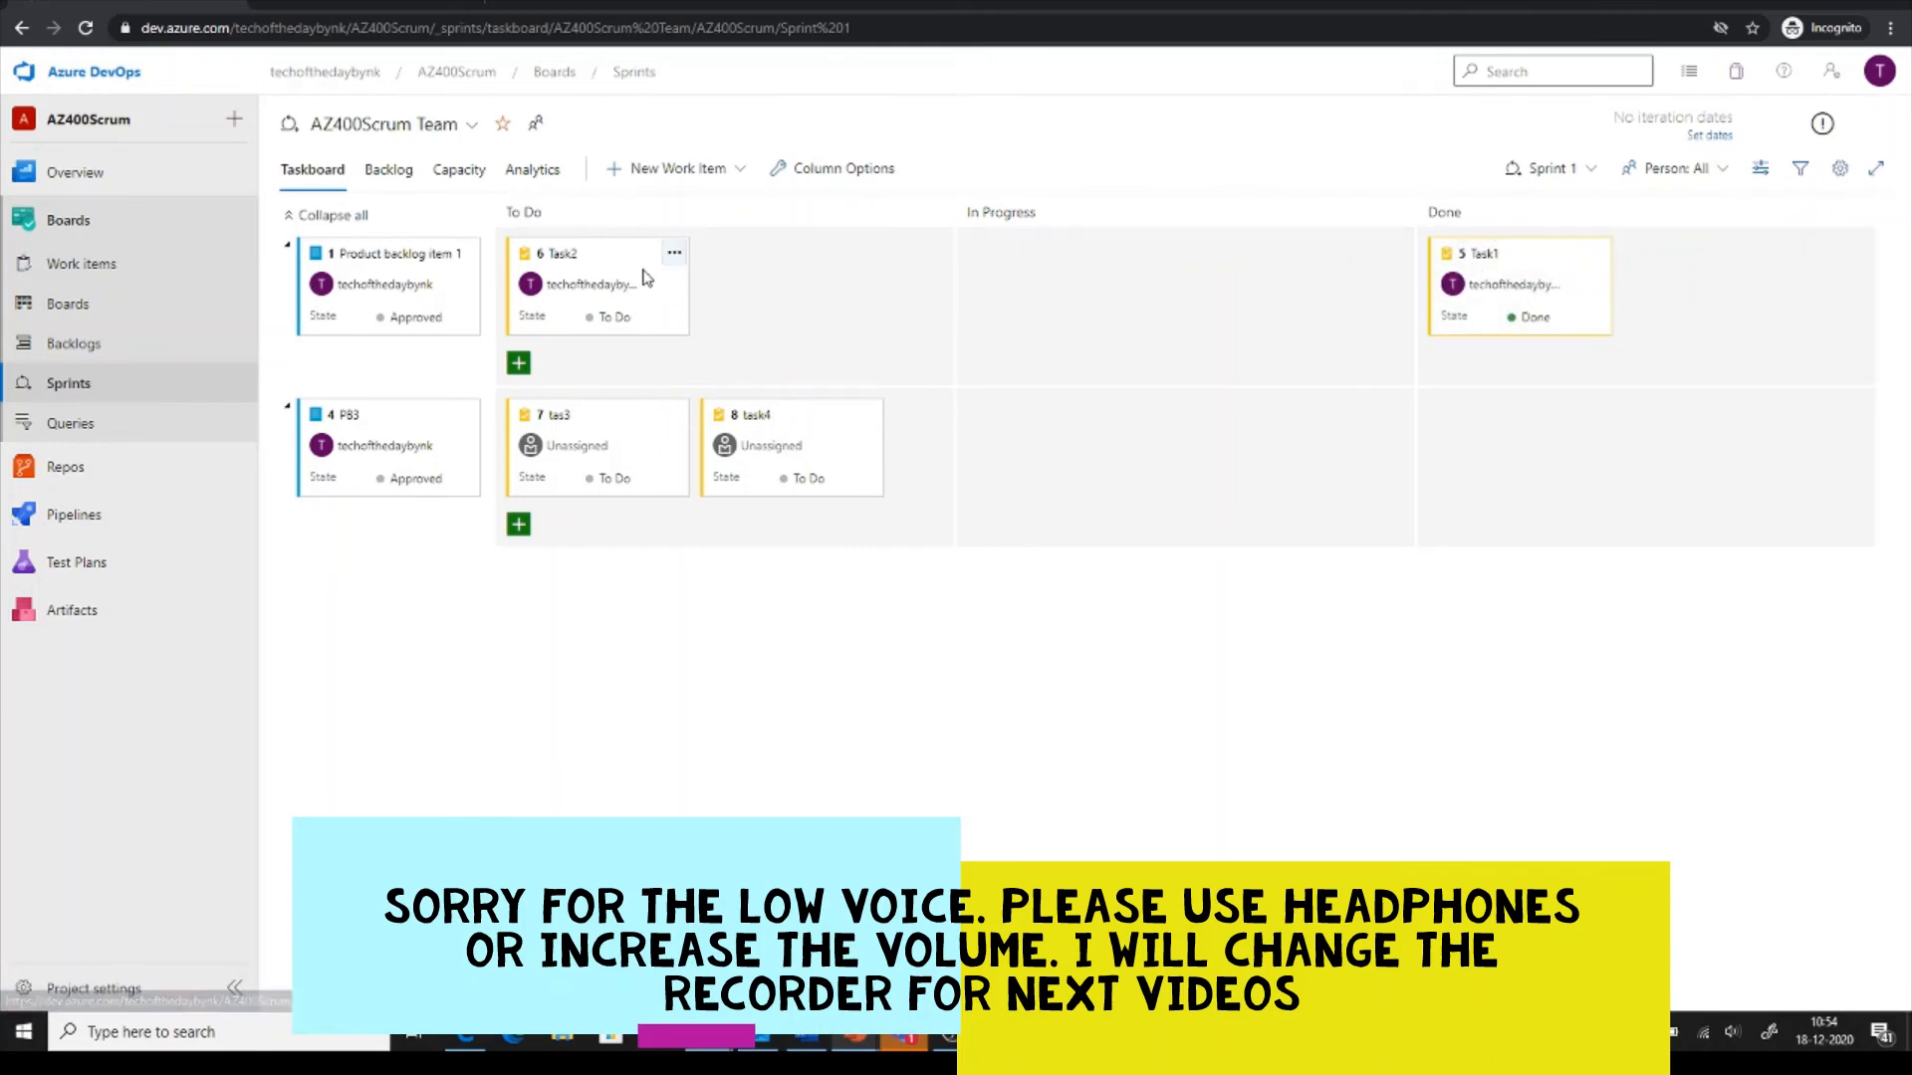
pyautogui.moveTo(749, 421); pyautogui.dragTo(1095, 428)
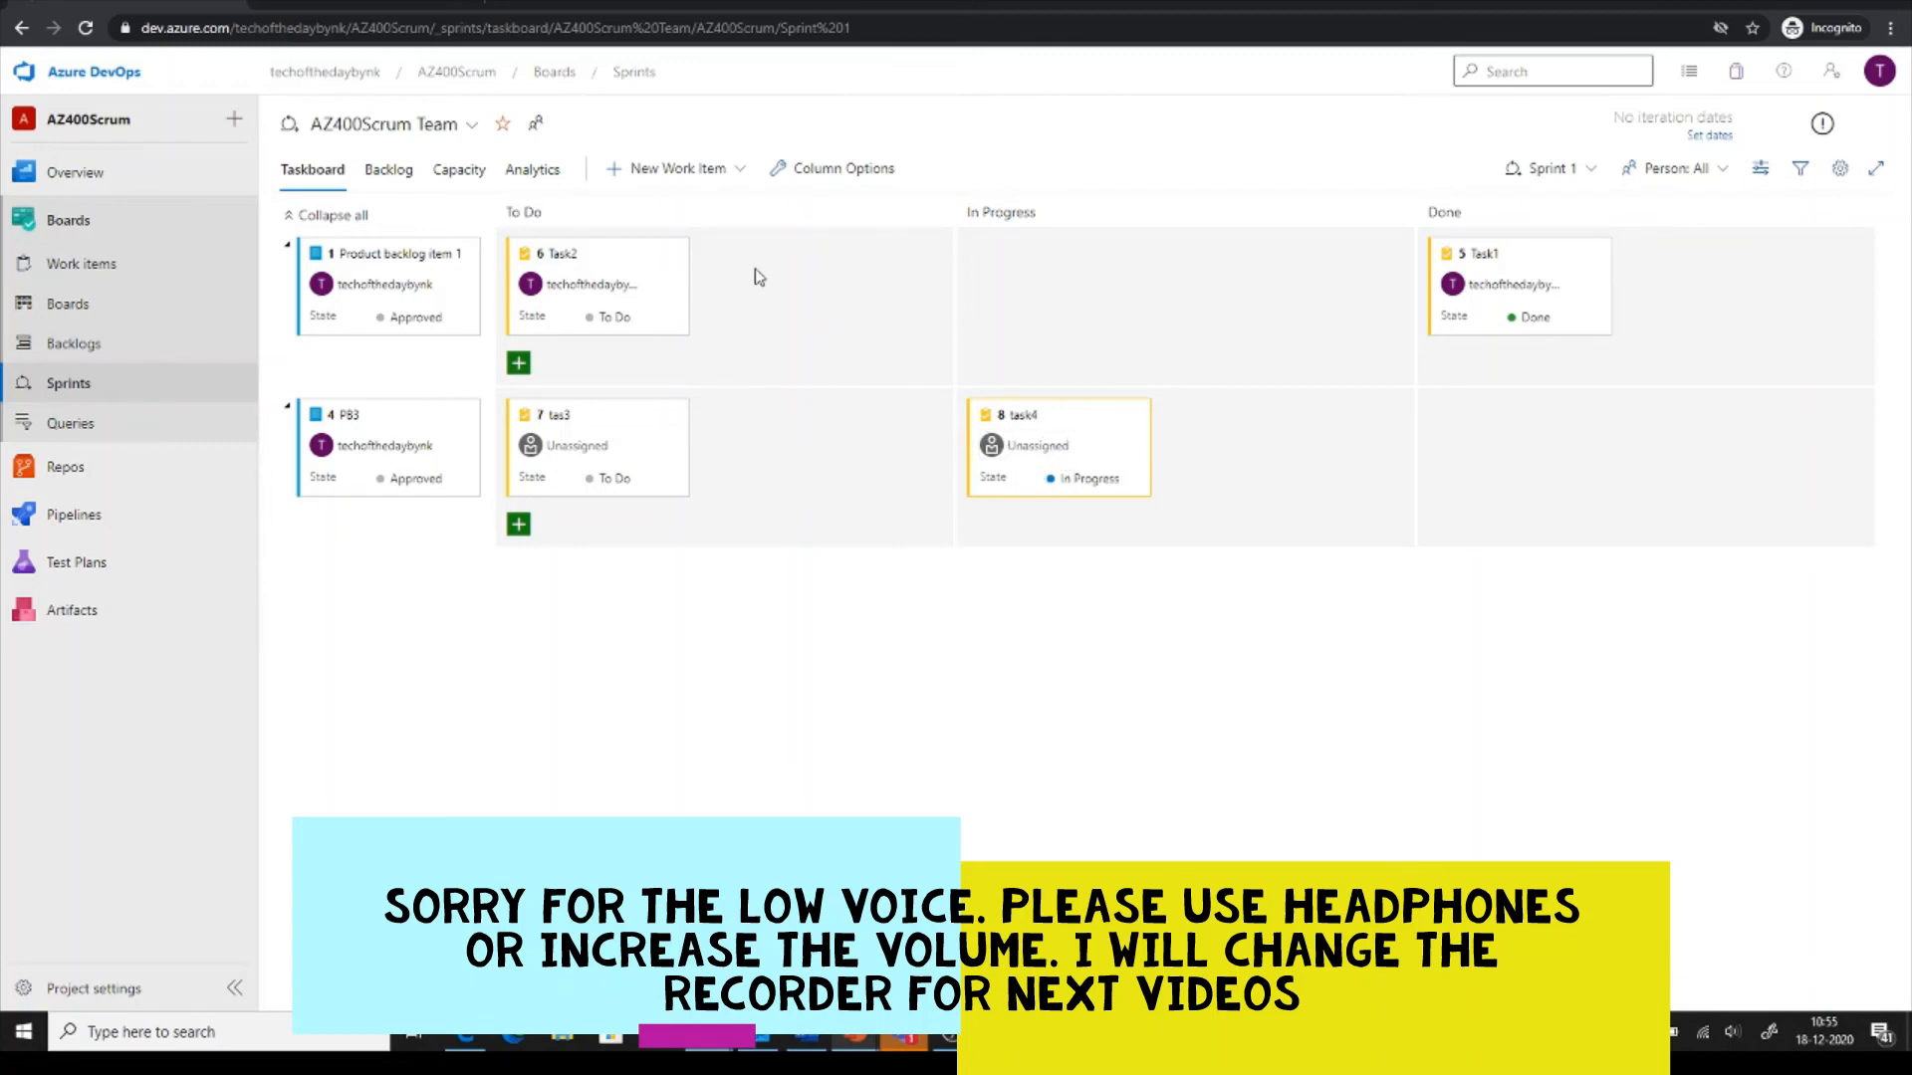
# Open the AZ400Scrum Team's Kanban board and go through the Azure Boards welcome introduction to its end.
pyautogui.click(64, 309)
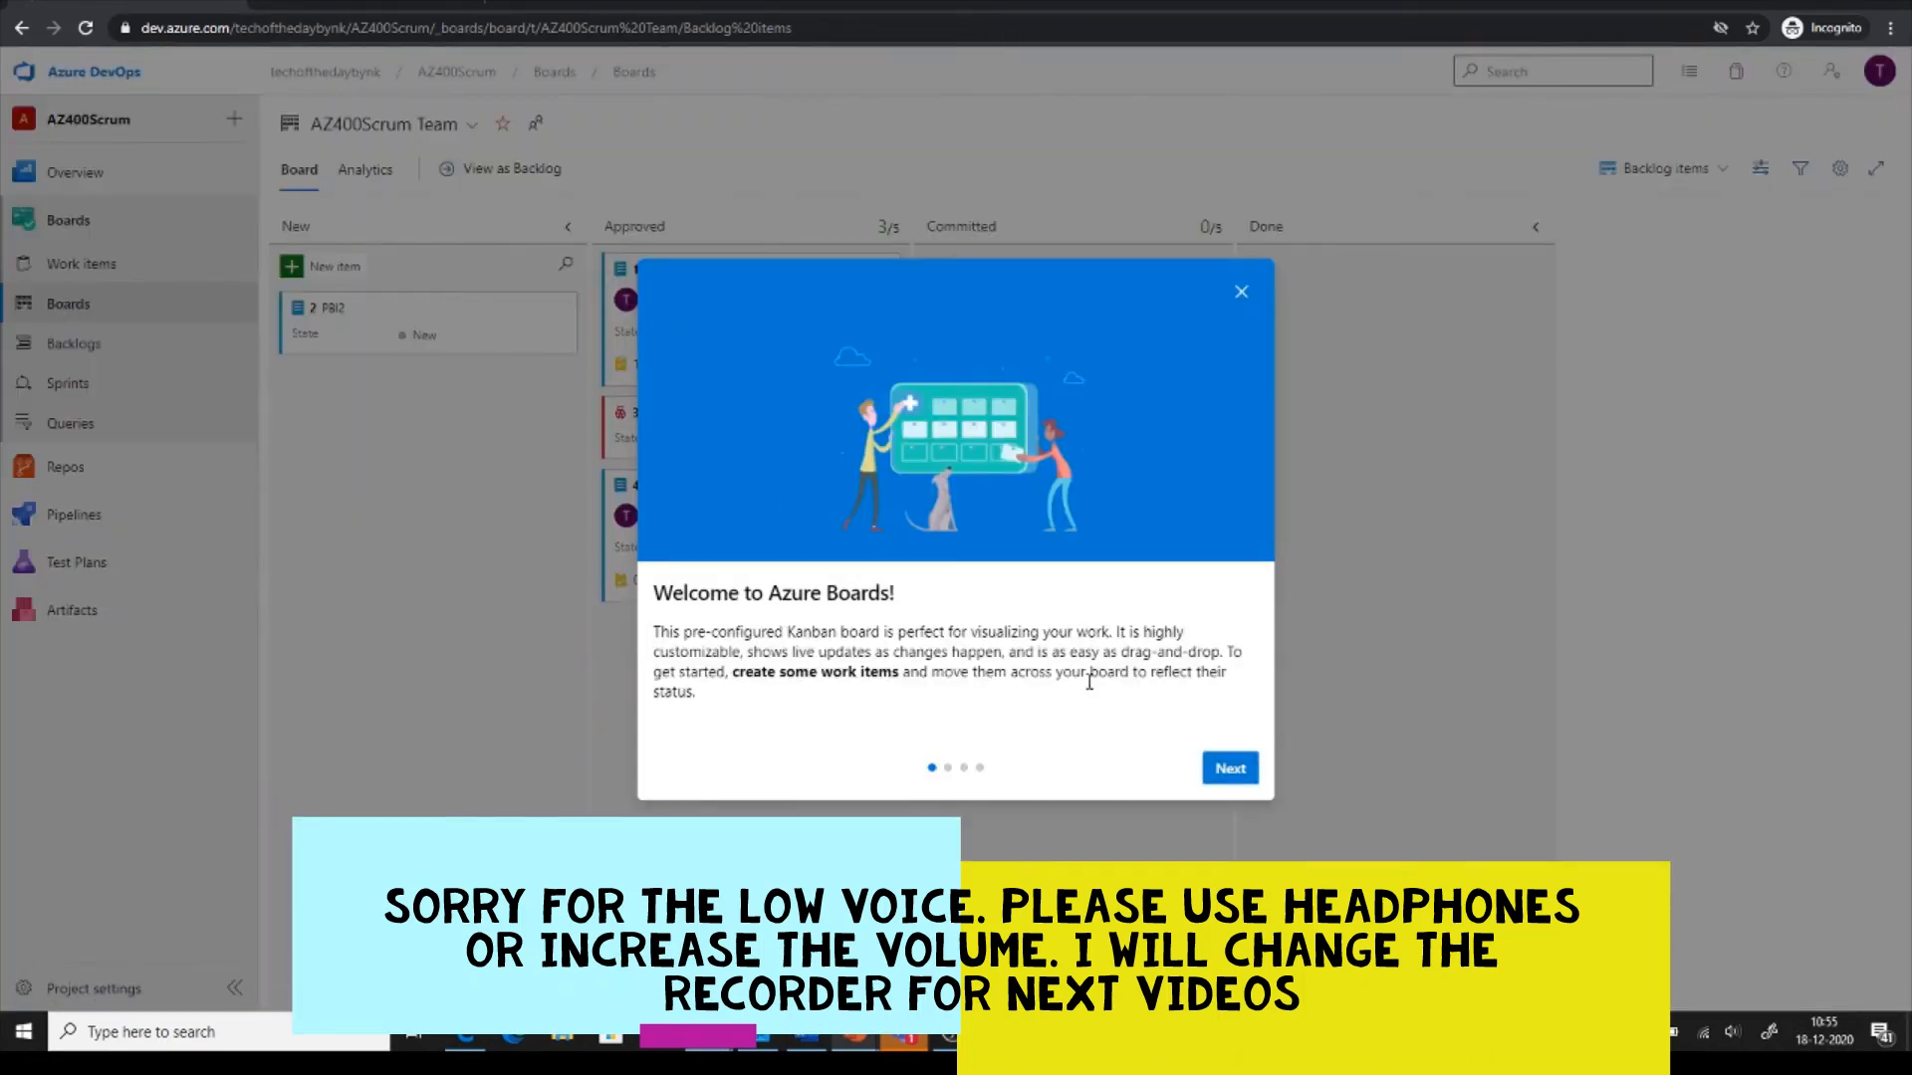
pyautogui.click(1231, 768)
pyautogui.click(1231, 769)
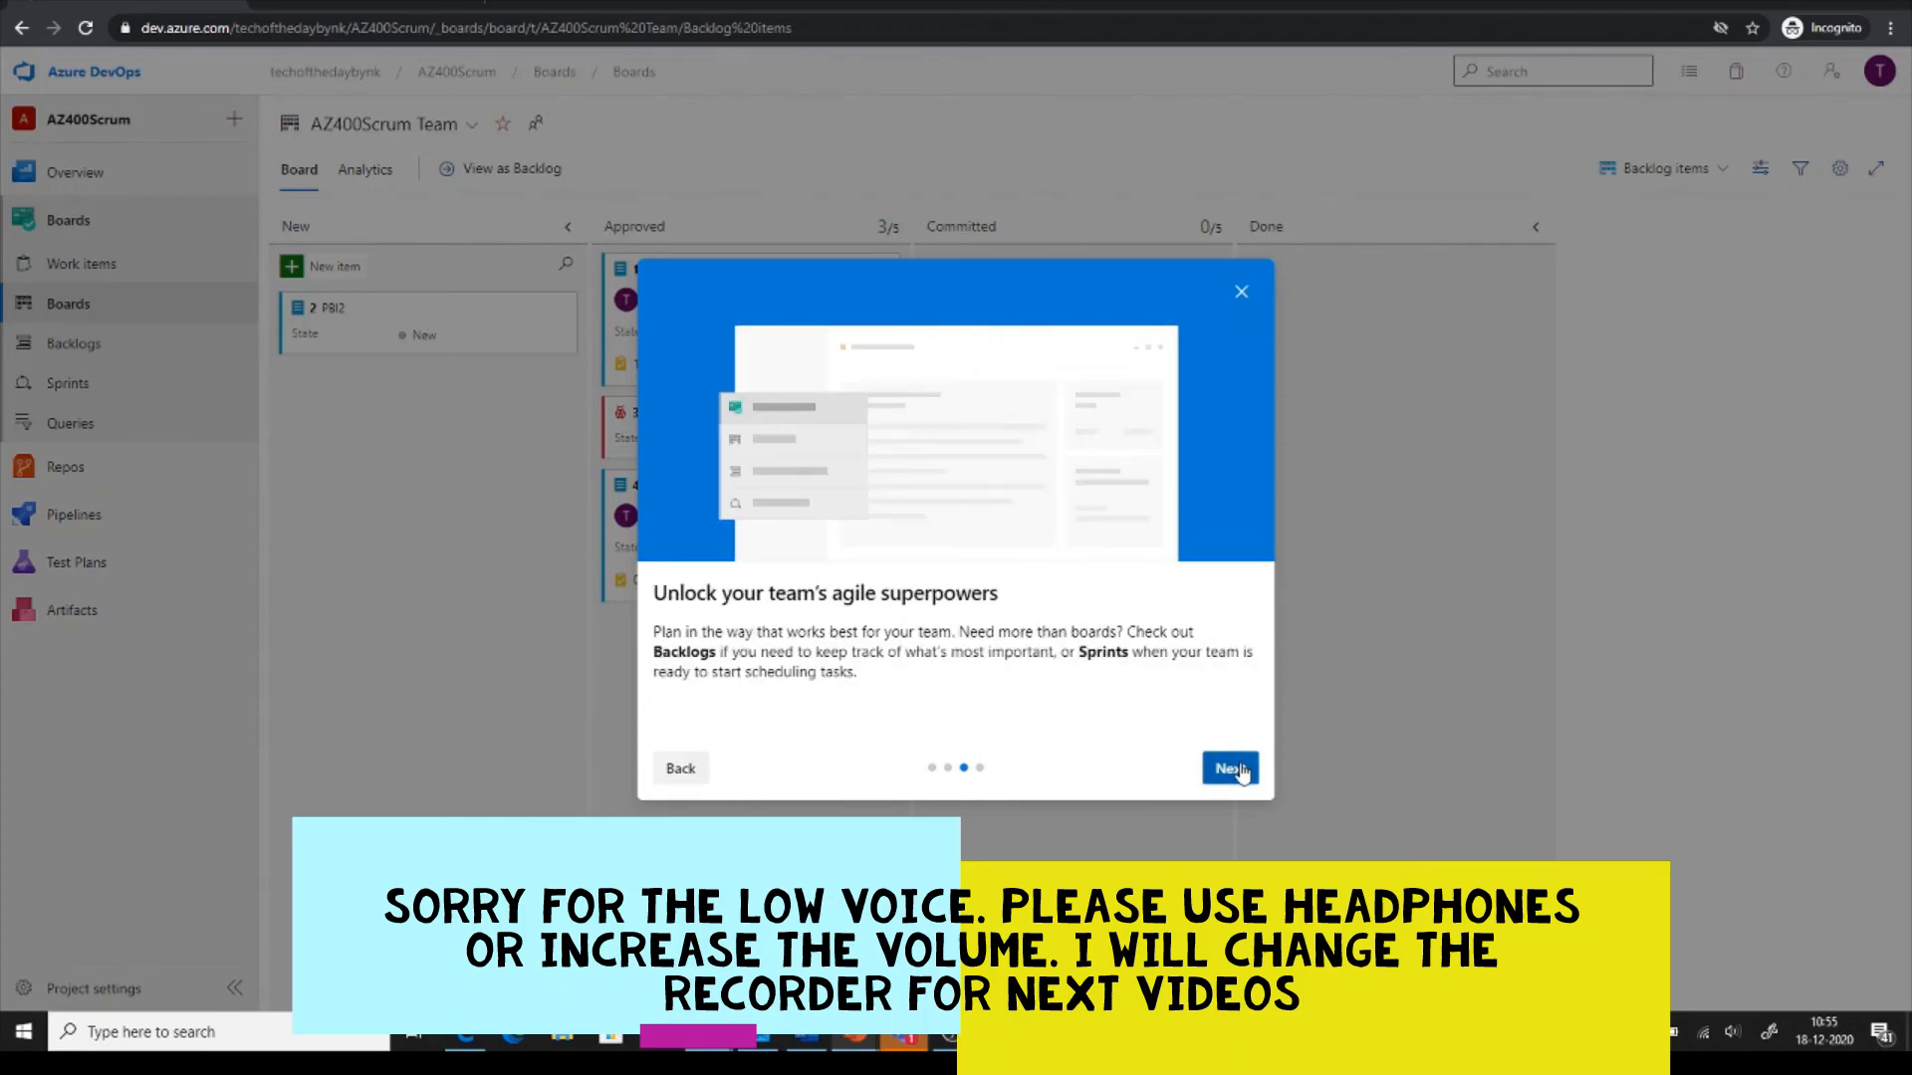
pyautogui.click(1231, 769)
pyautogui.click(1227, 769)
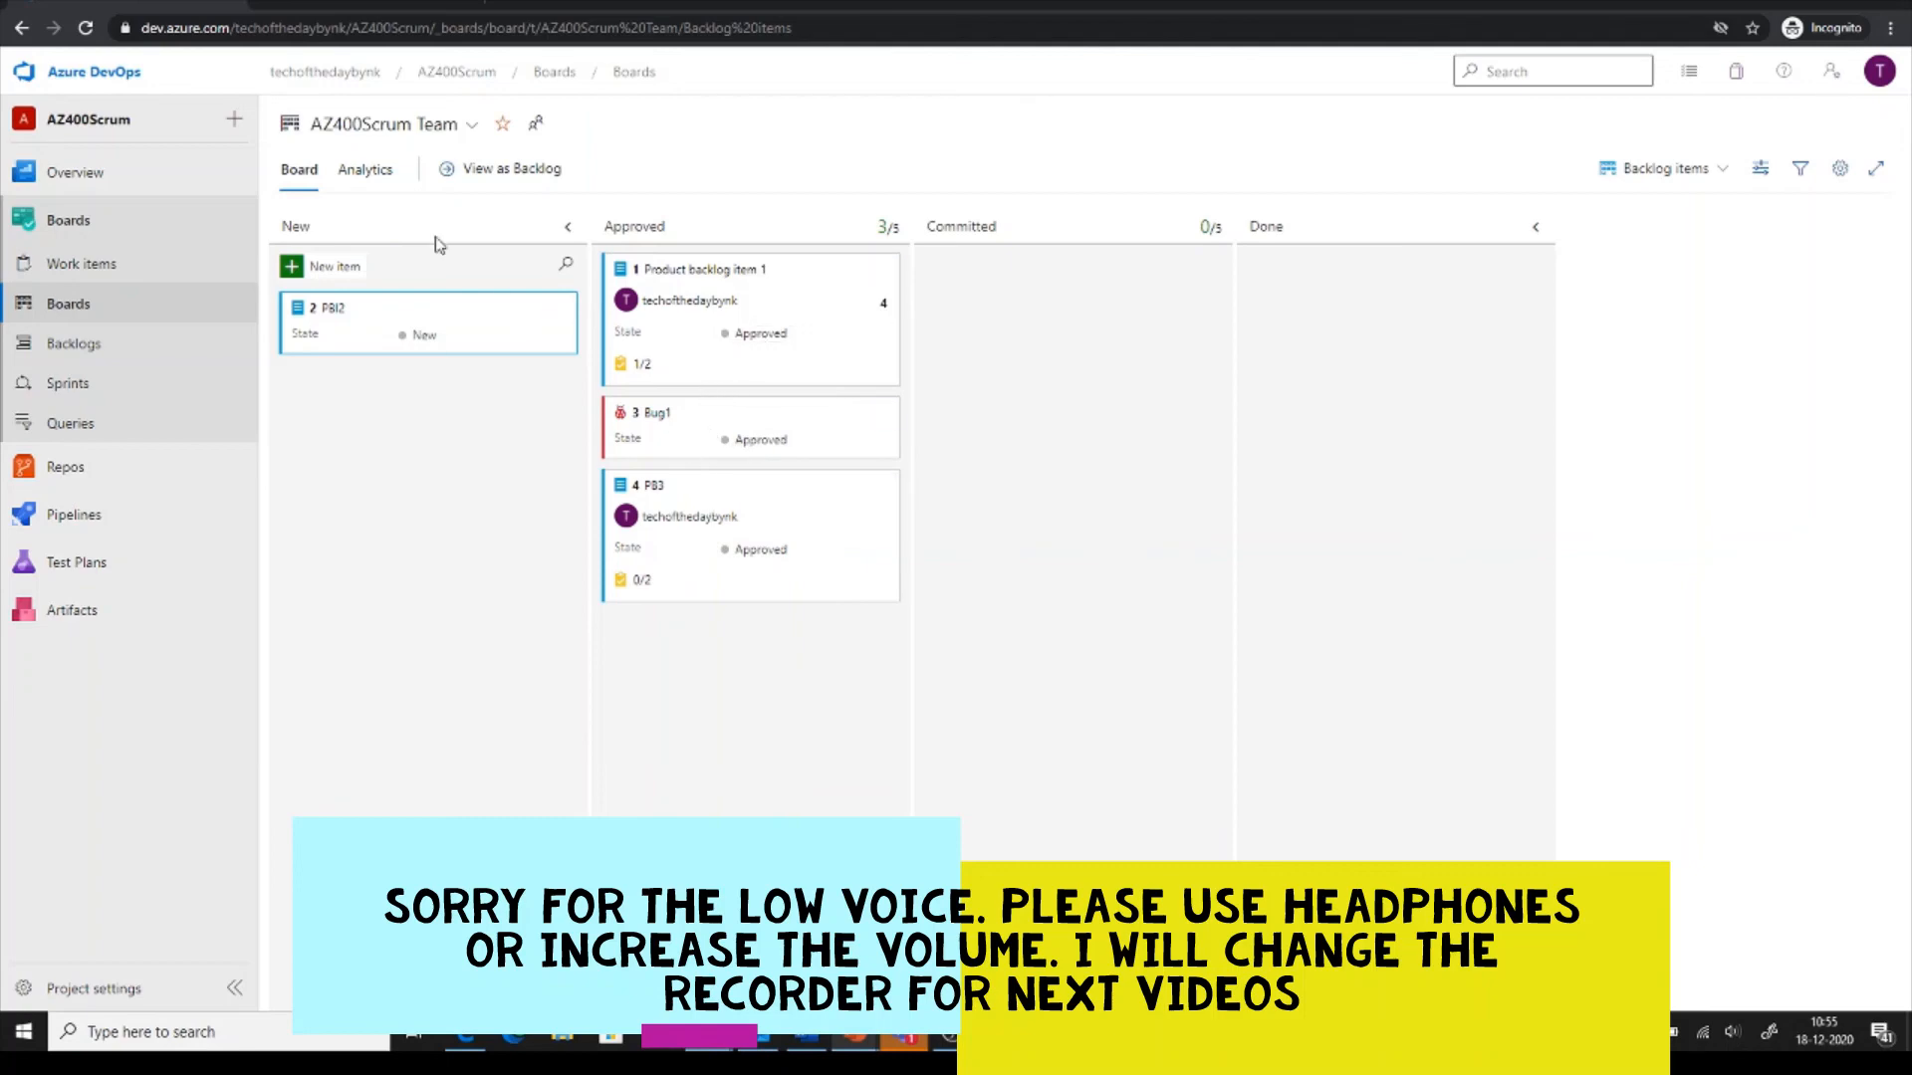
# Compare the Sprint 1 taskboard with the Kanban board, and move Product backlog item 1 from Approved to Committed on the latter.
pyautogui.click(78, 384)
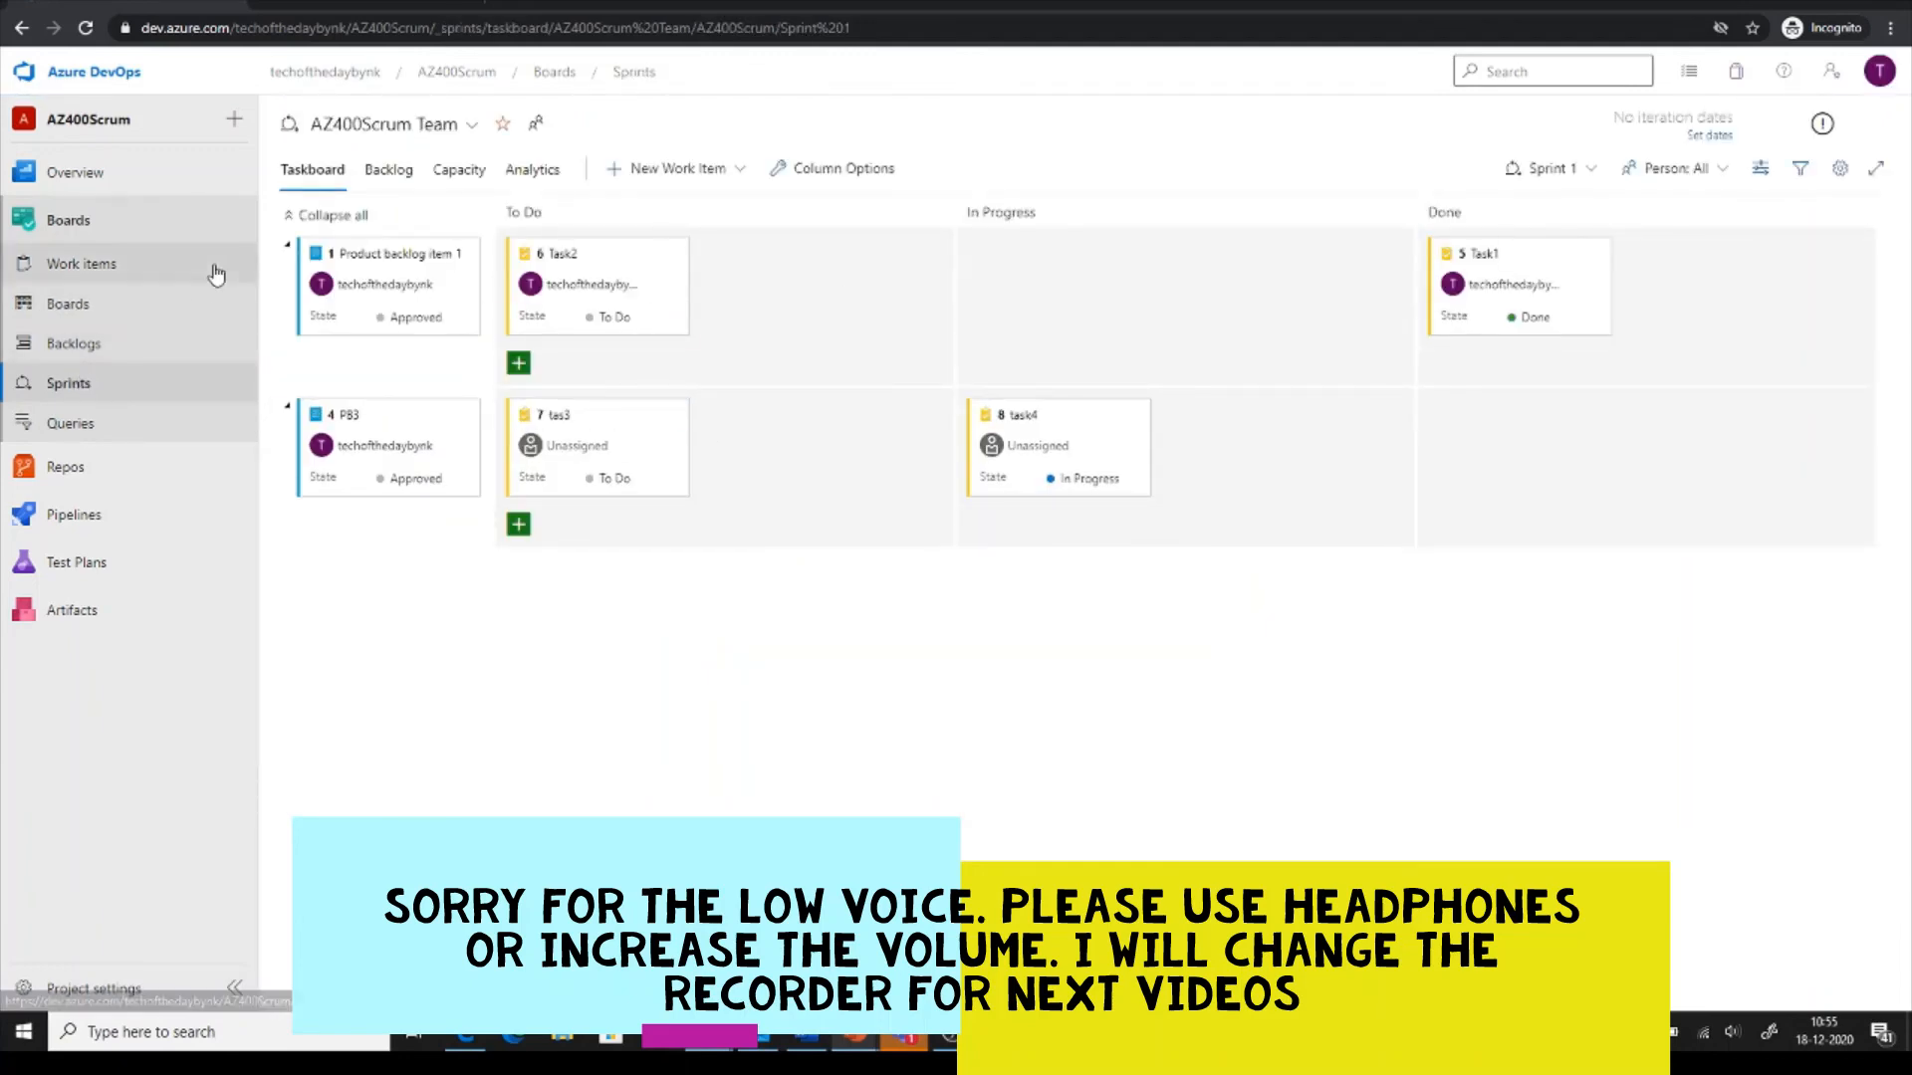
pyautogui.click(80, 311)
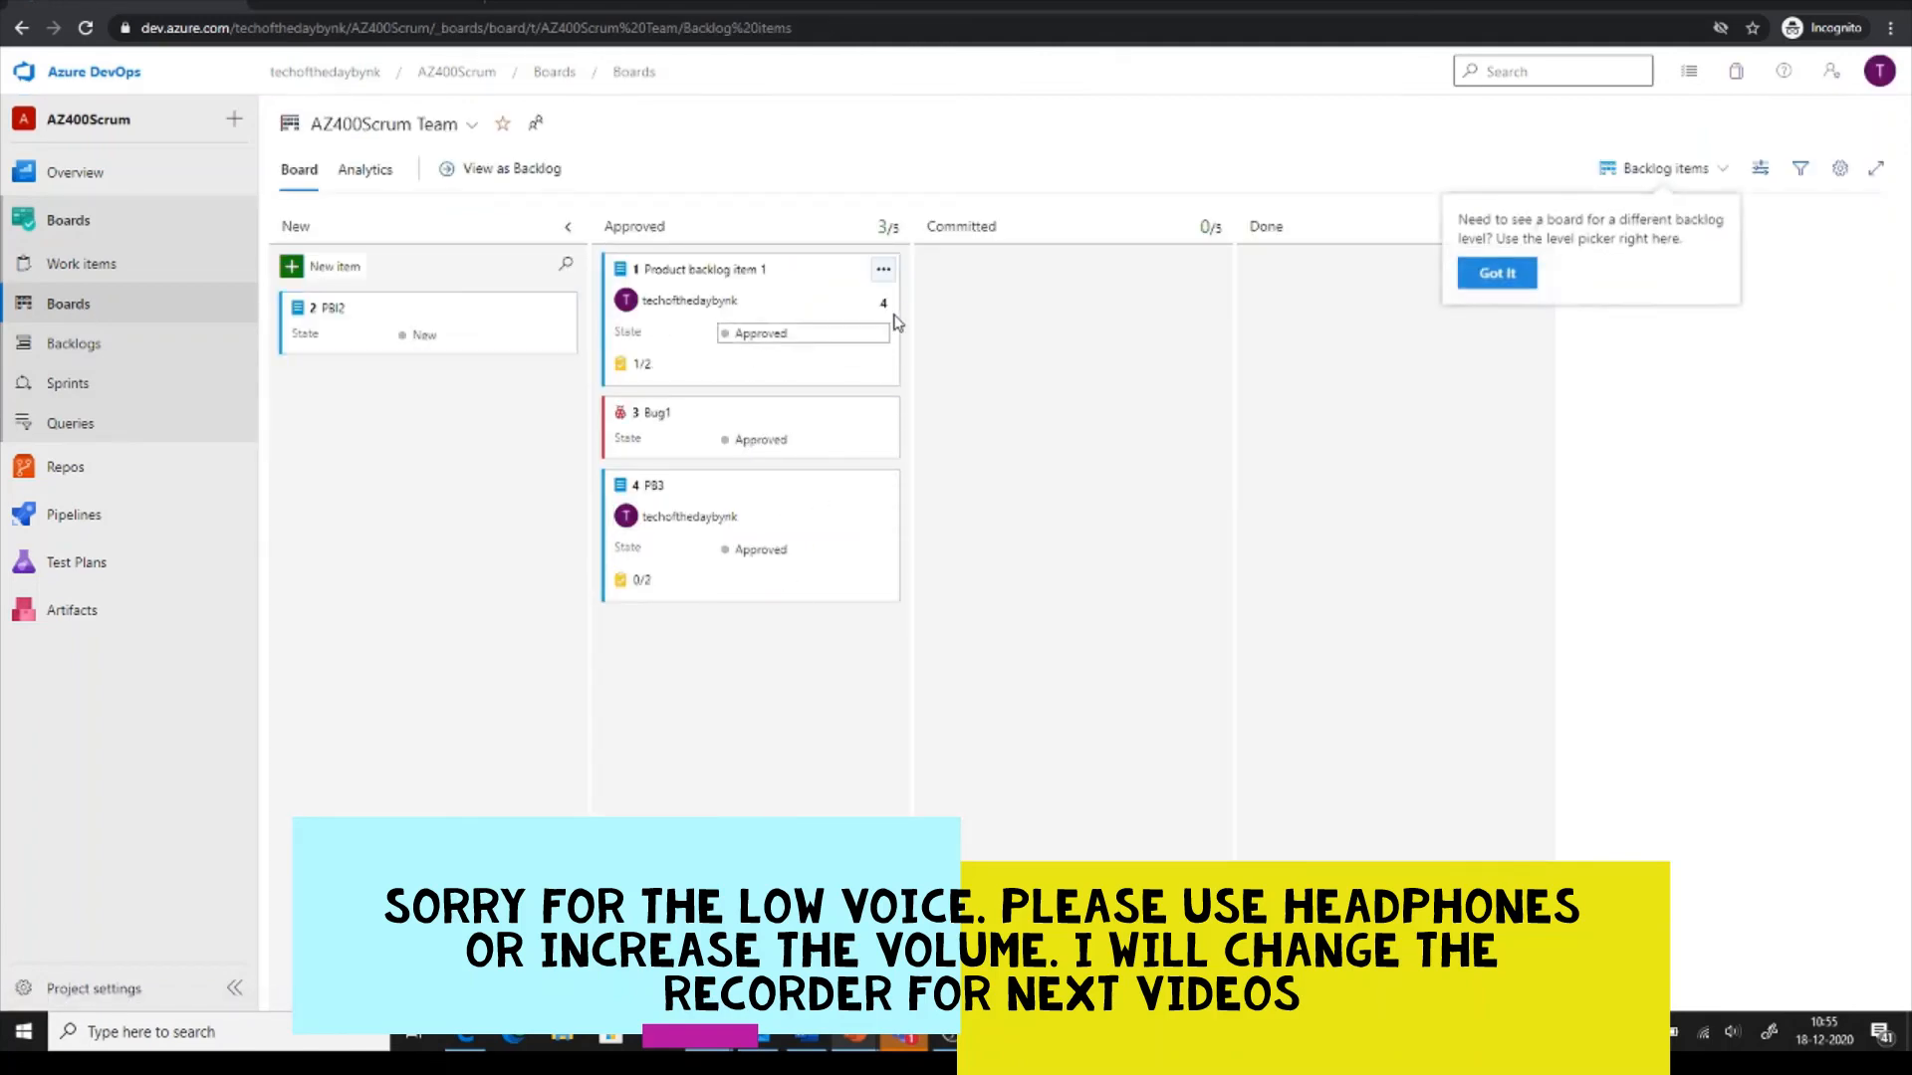
pyautogui.click(1519, 279)
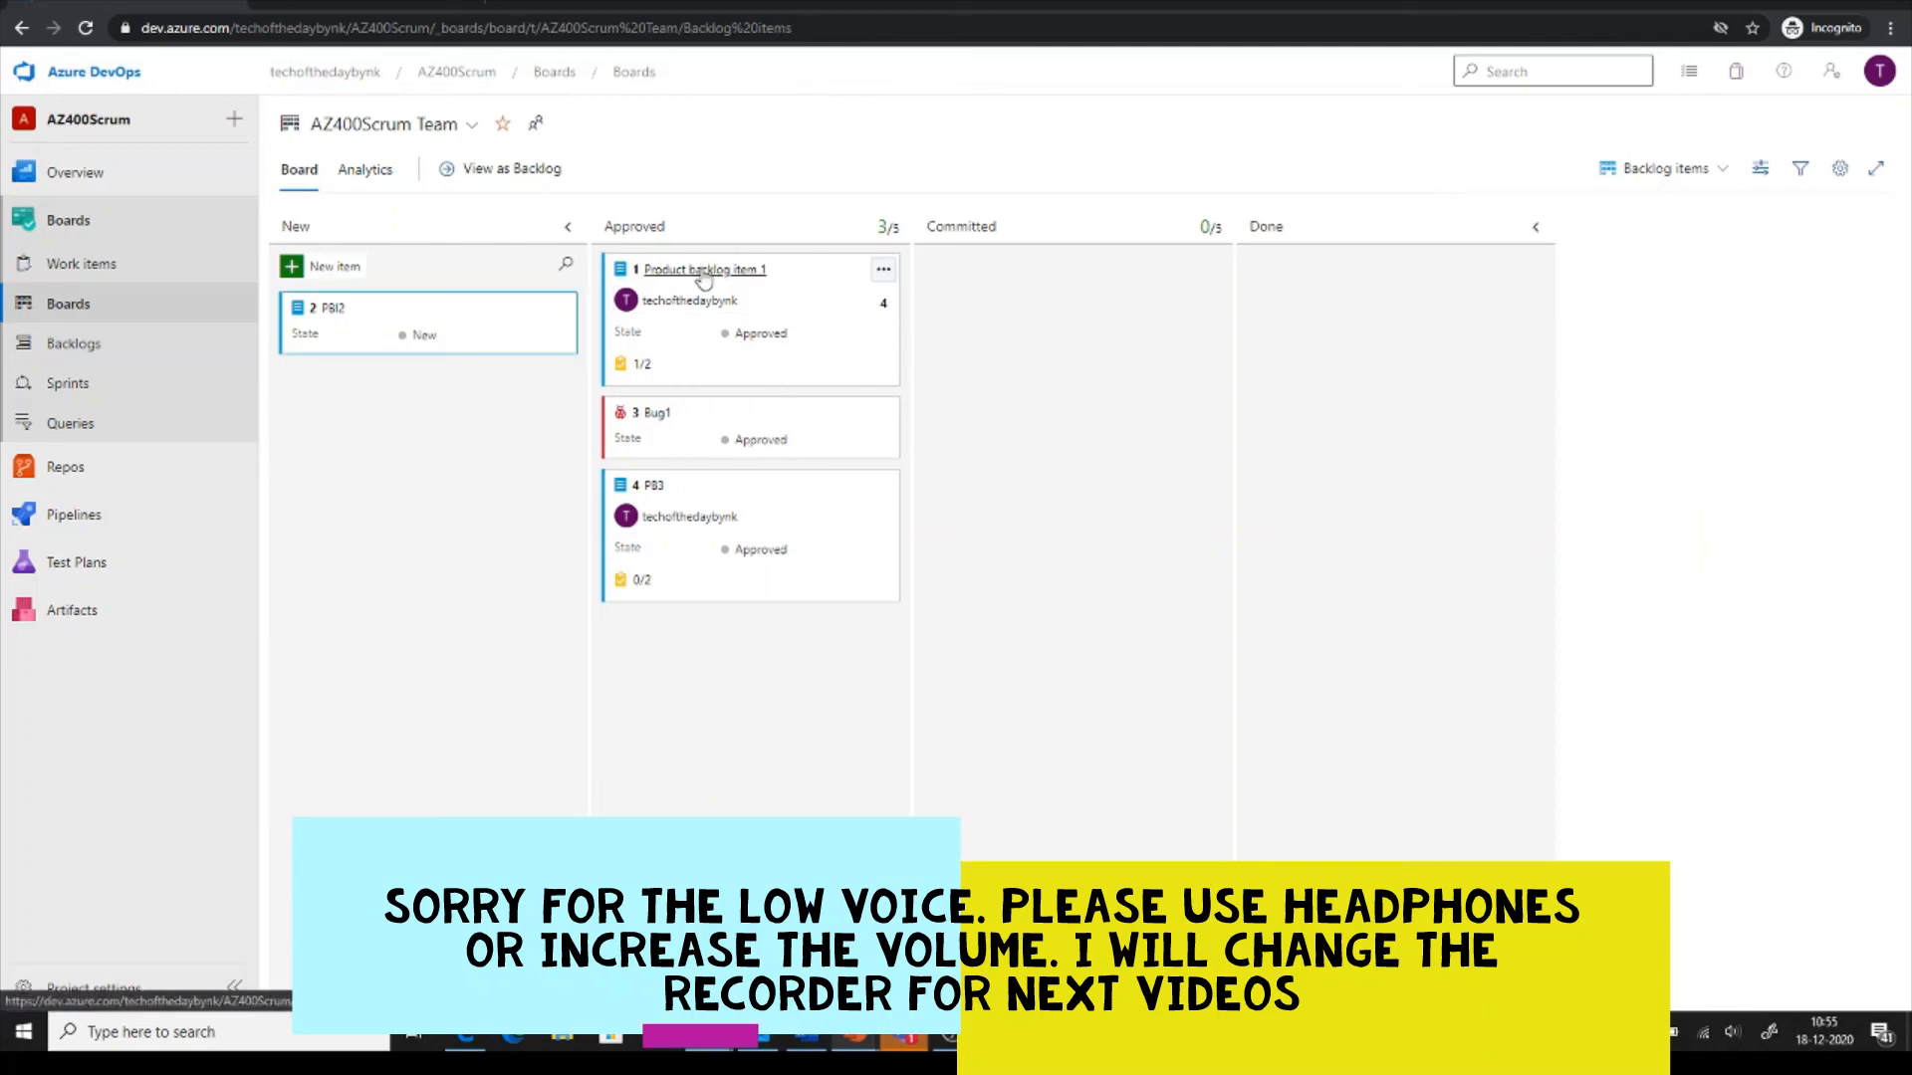
pyautogui.moveTo(703, 279); pyautogui.dragTo(1037, 269)
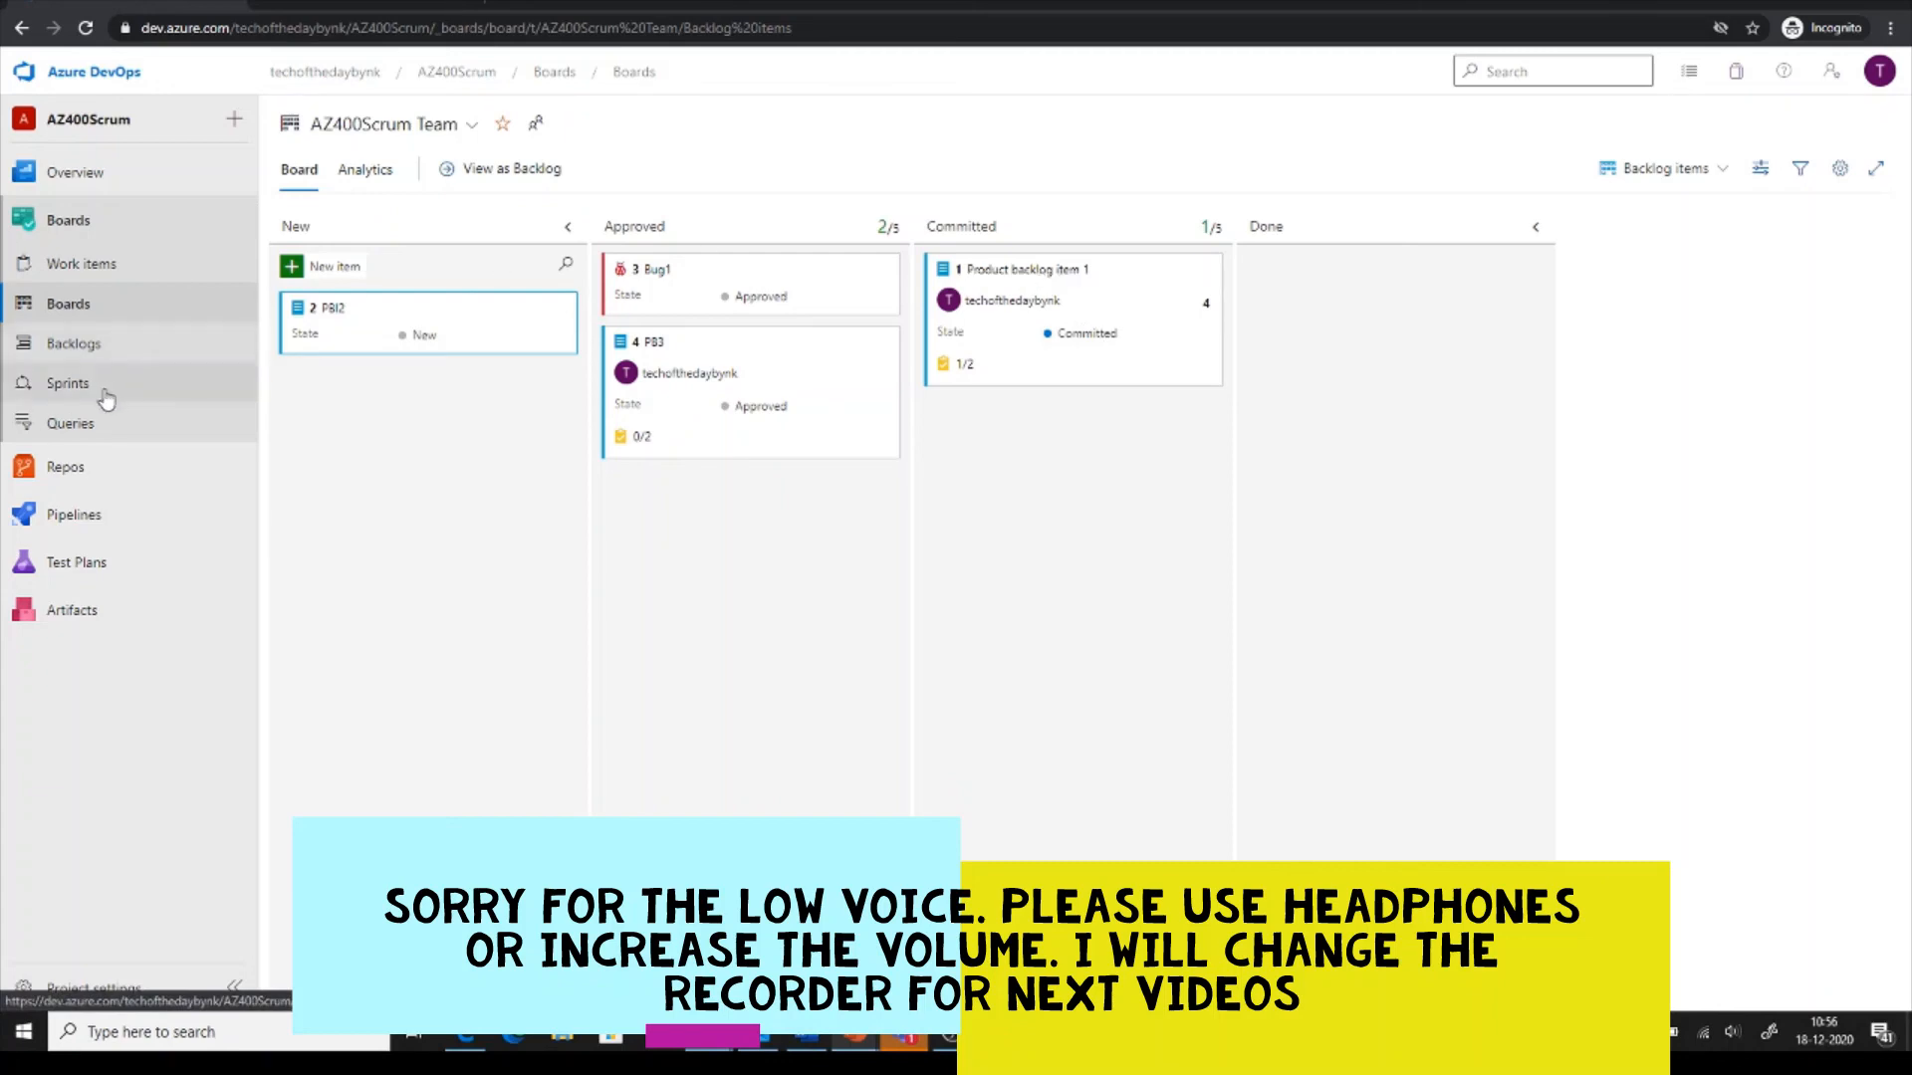
# Review the work items list, return Task1 from Done to In Progress on the Sprint 1 taskboard, and open its details.
pyautogui.click(97, 265)
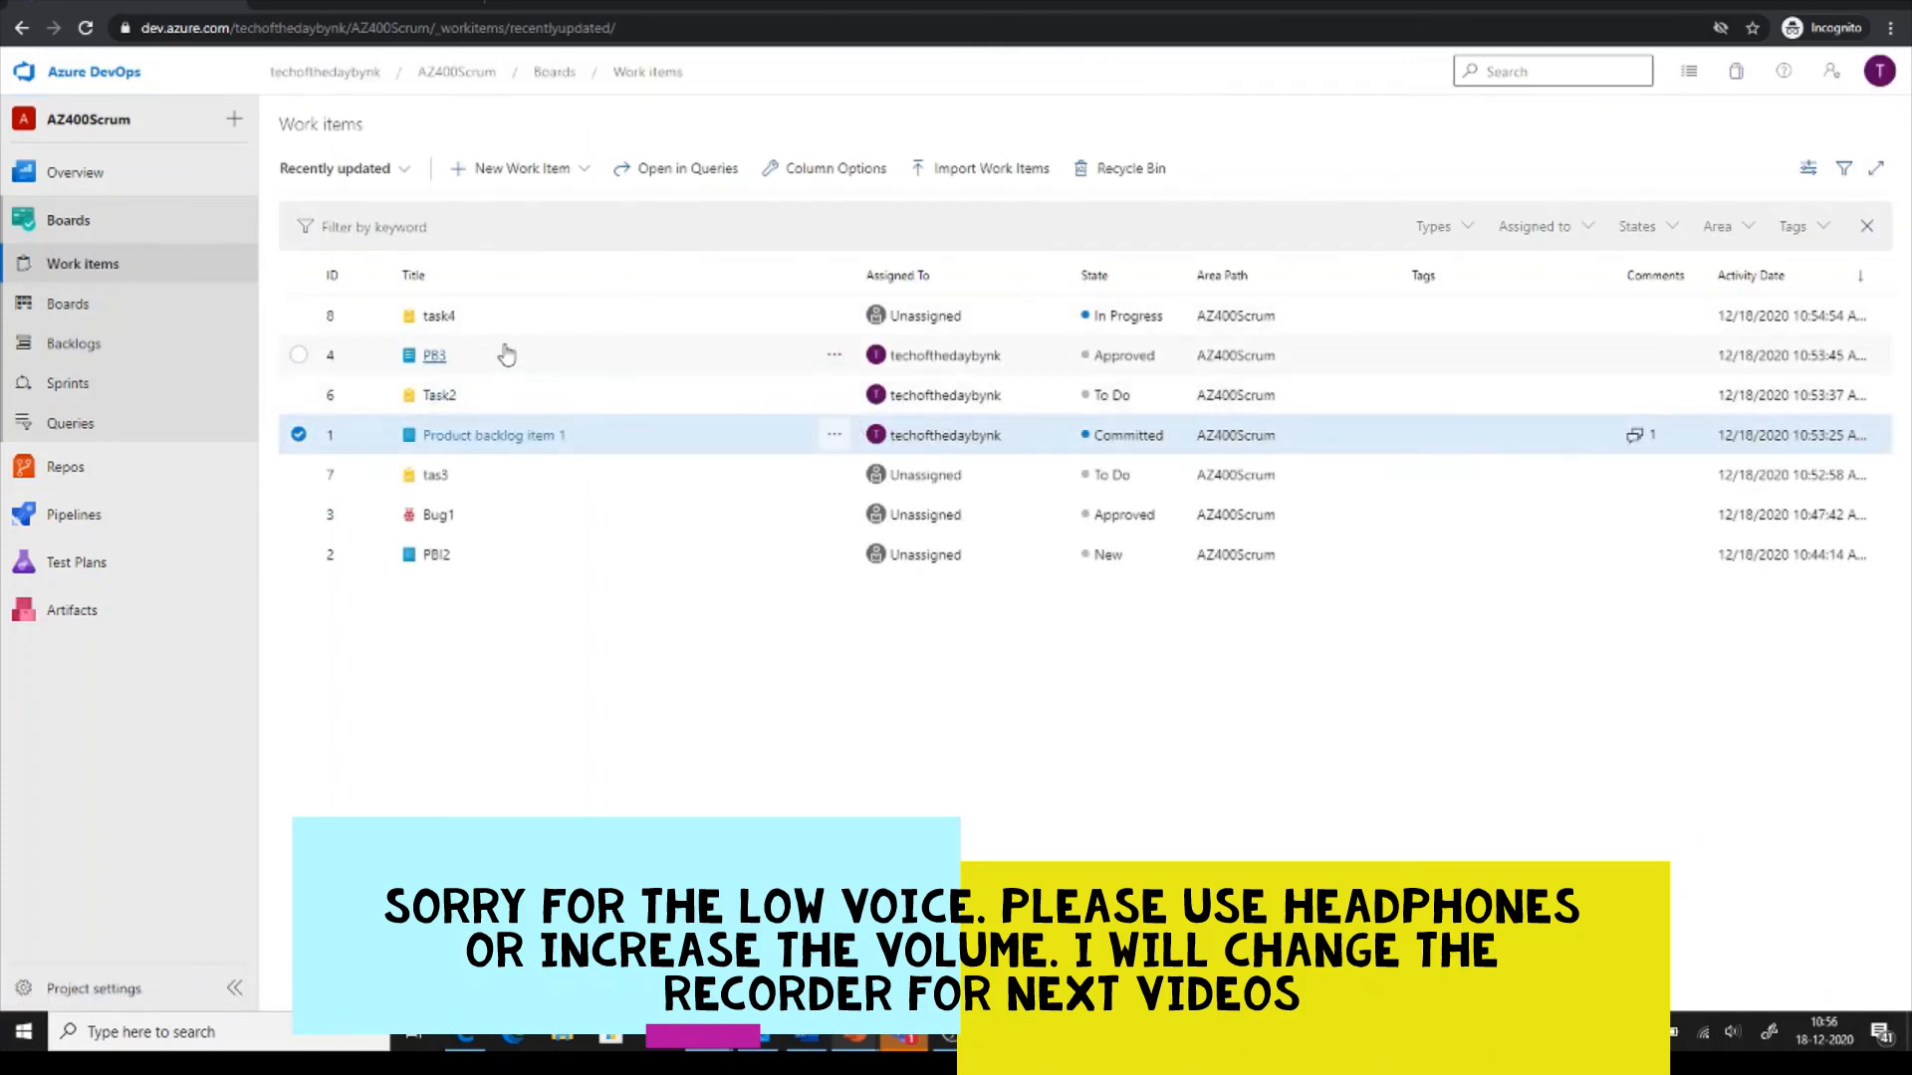
pyautogui.click(107, 383)
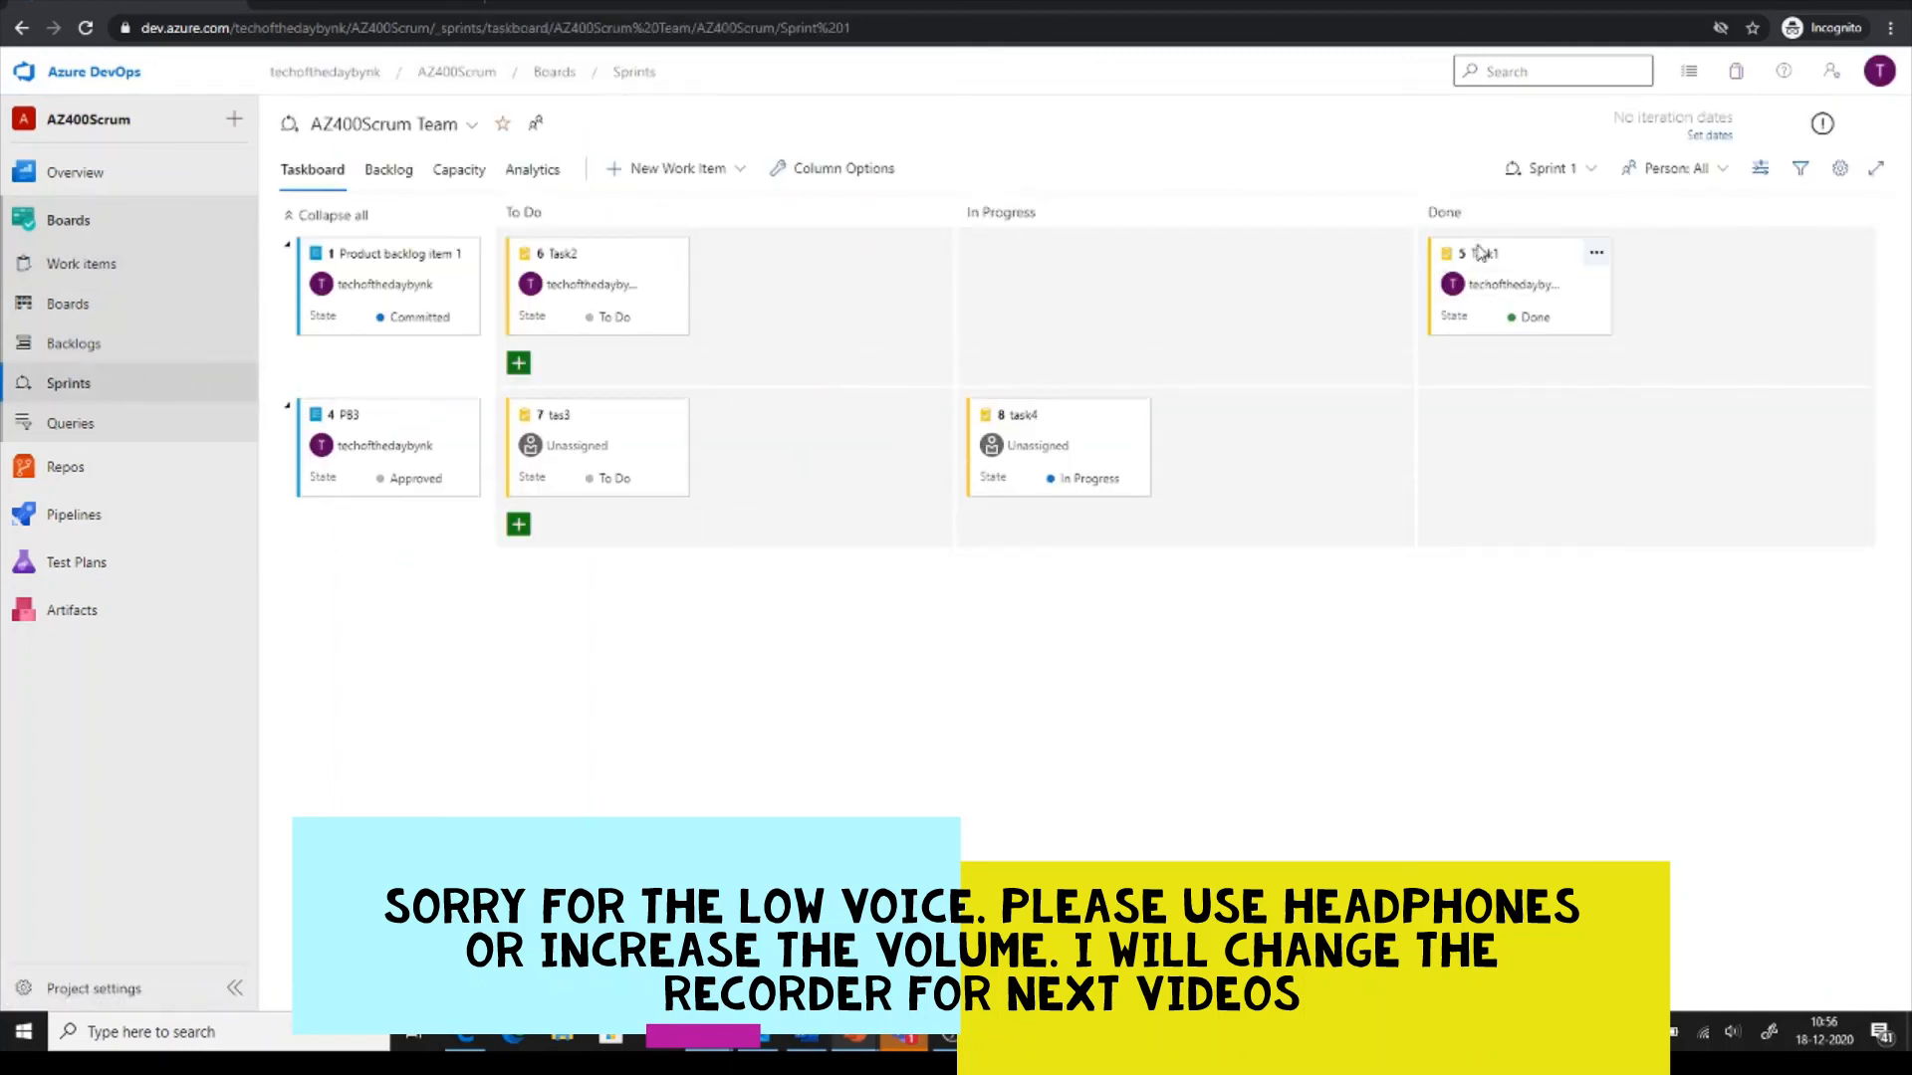
pyautogui.moveTo(1482, 255); pyautogui.dragTo(1080, 286)
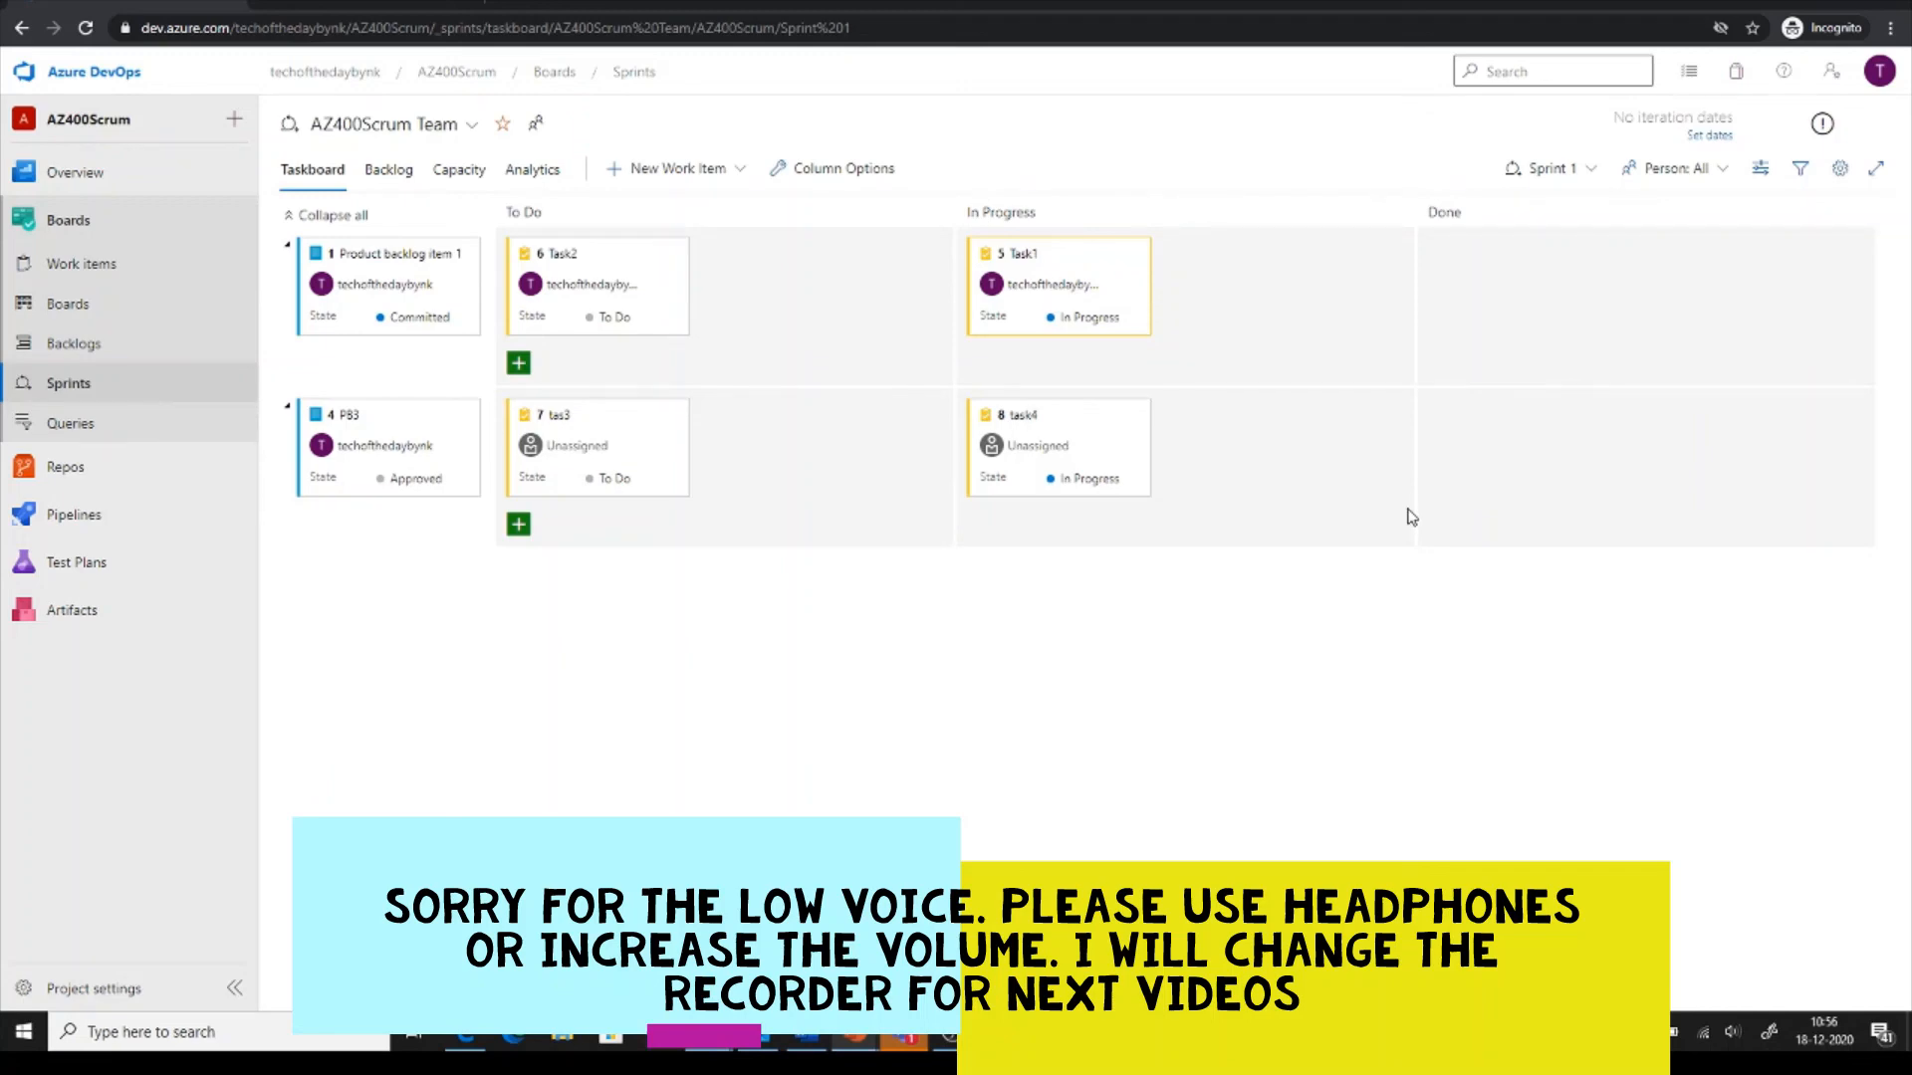
pyautogui.click(1022, 261)
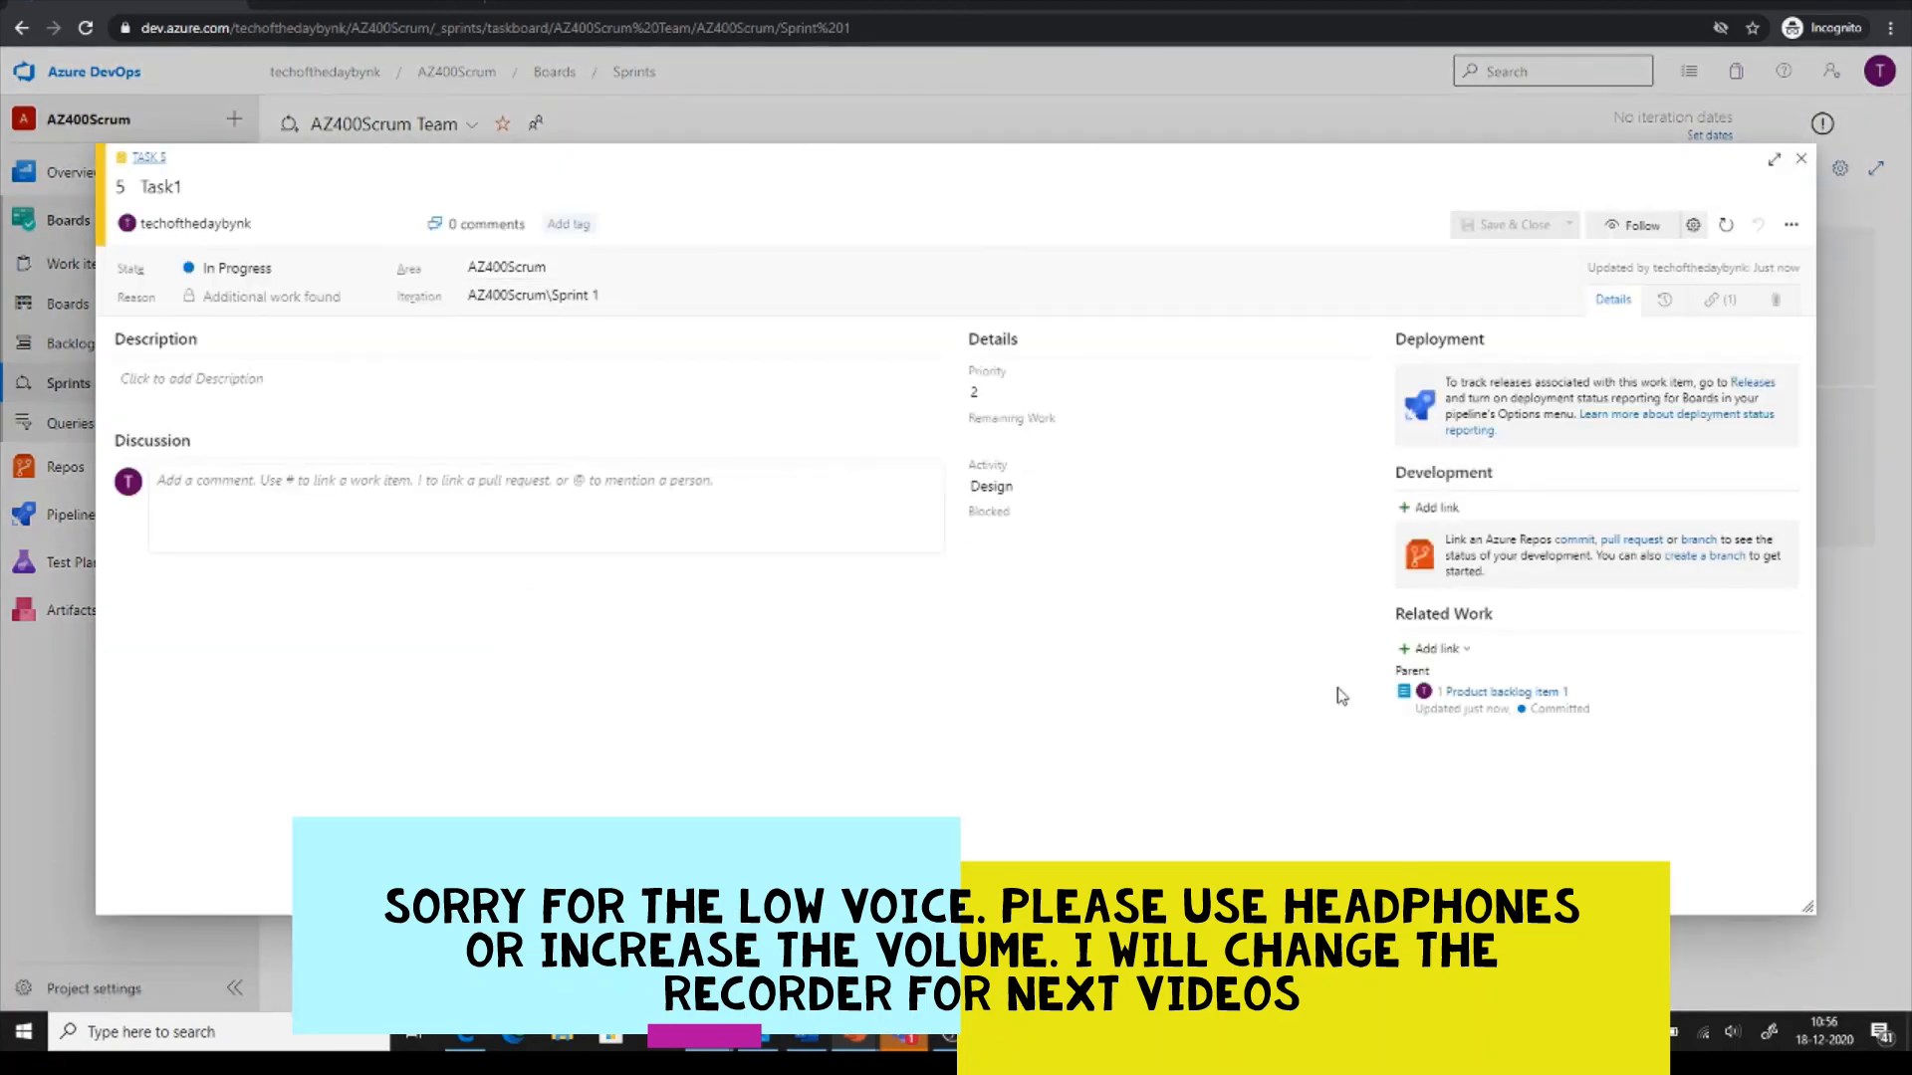
# Try to create a branch named feature/5-task1 in the AZ400Scrum repository, linked to Task1.
pyautogui.click(1716, 559)
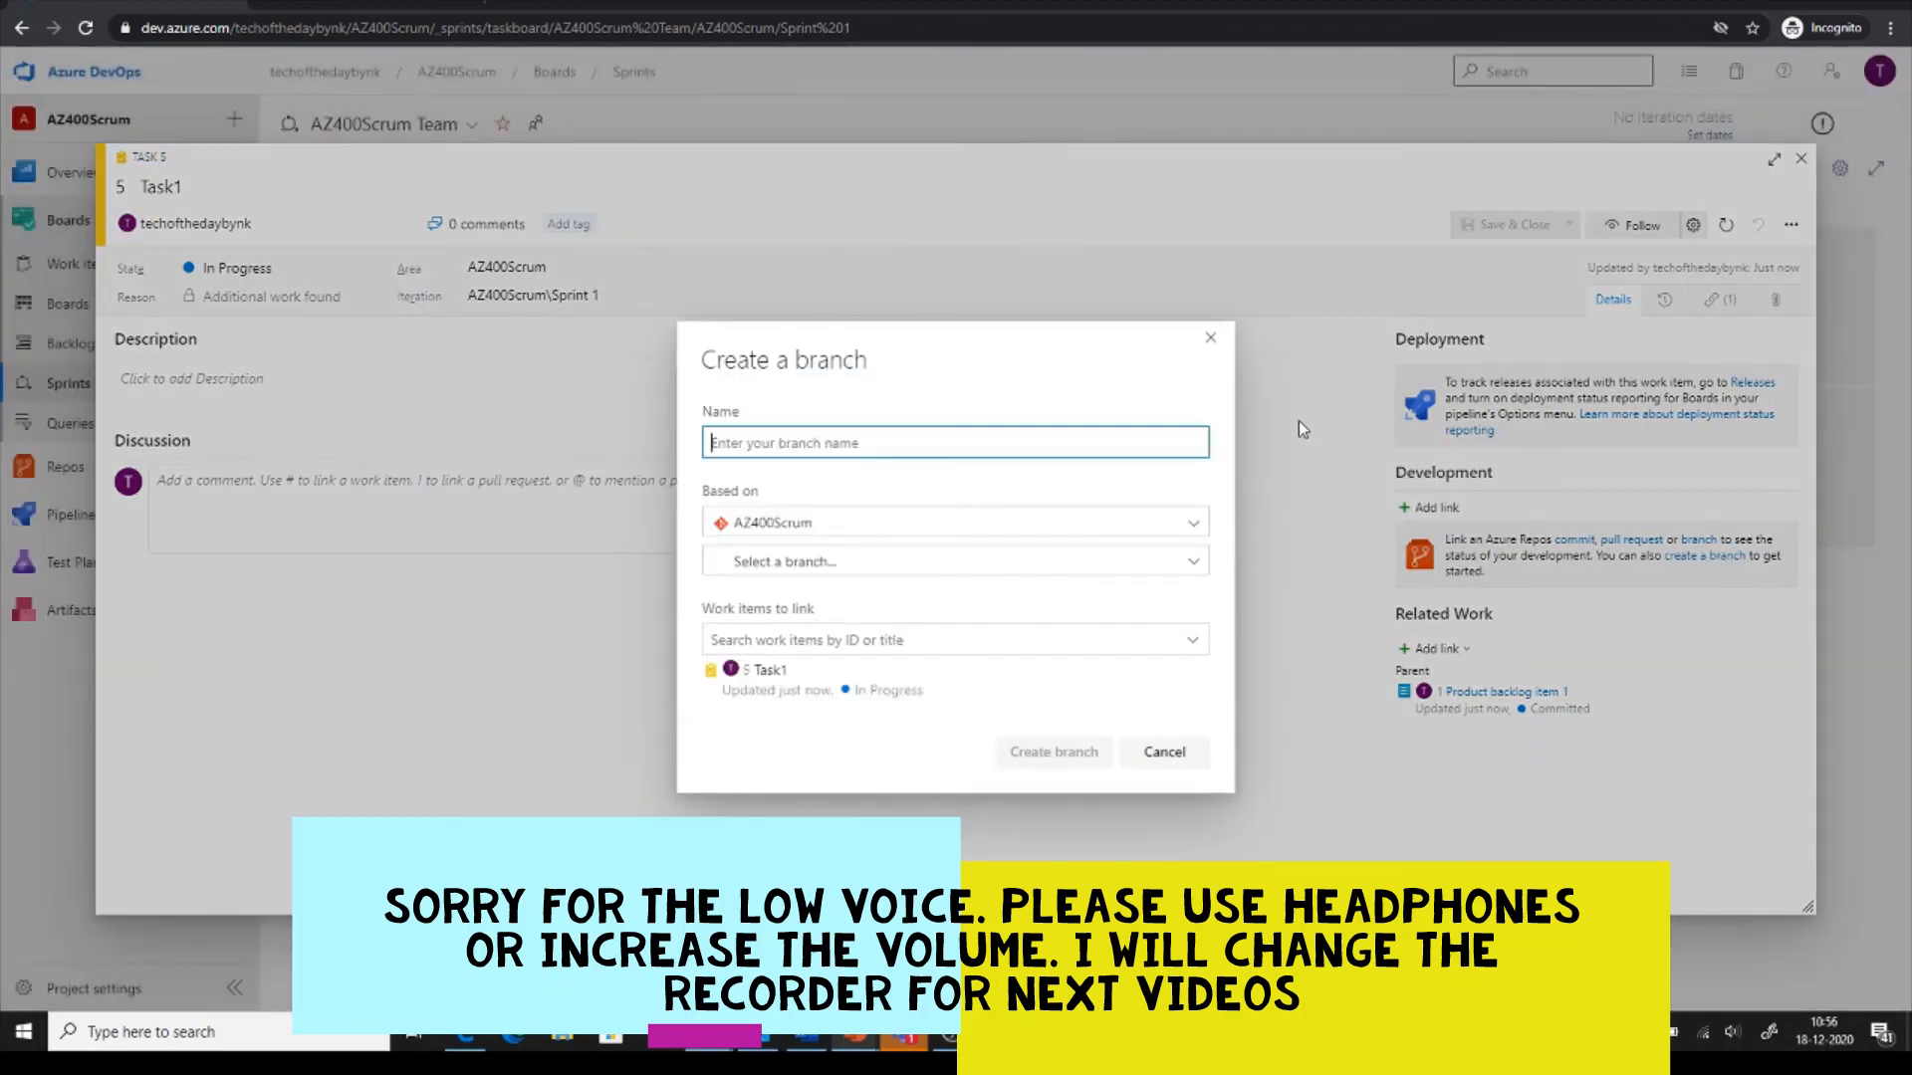
pyautogui.click(750, 442)
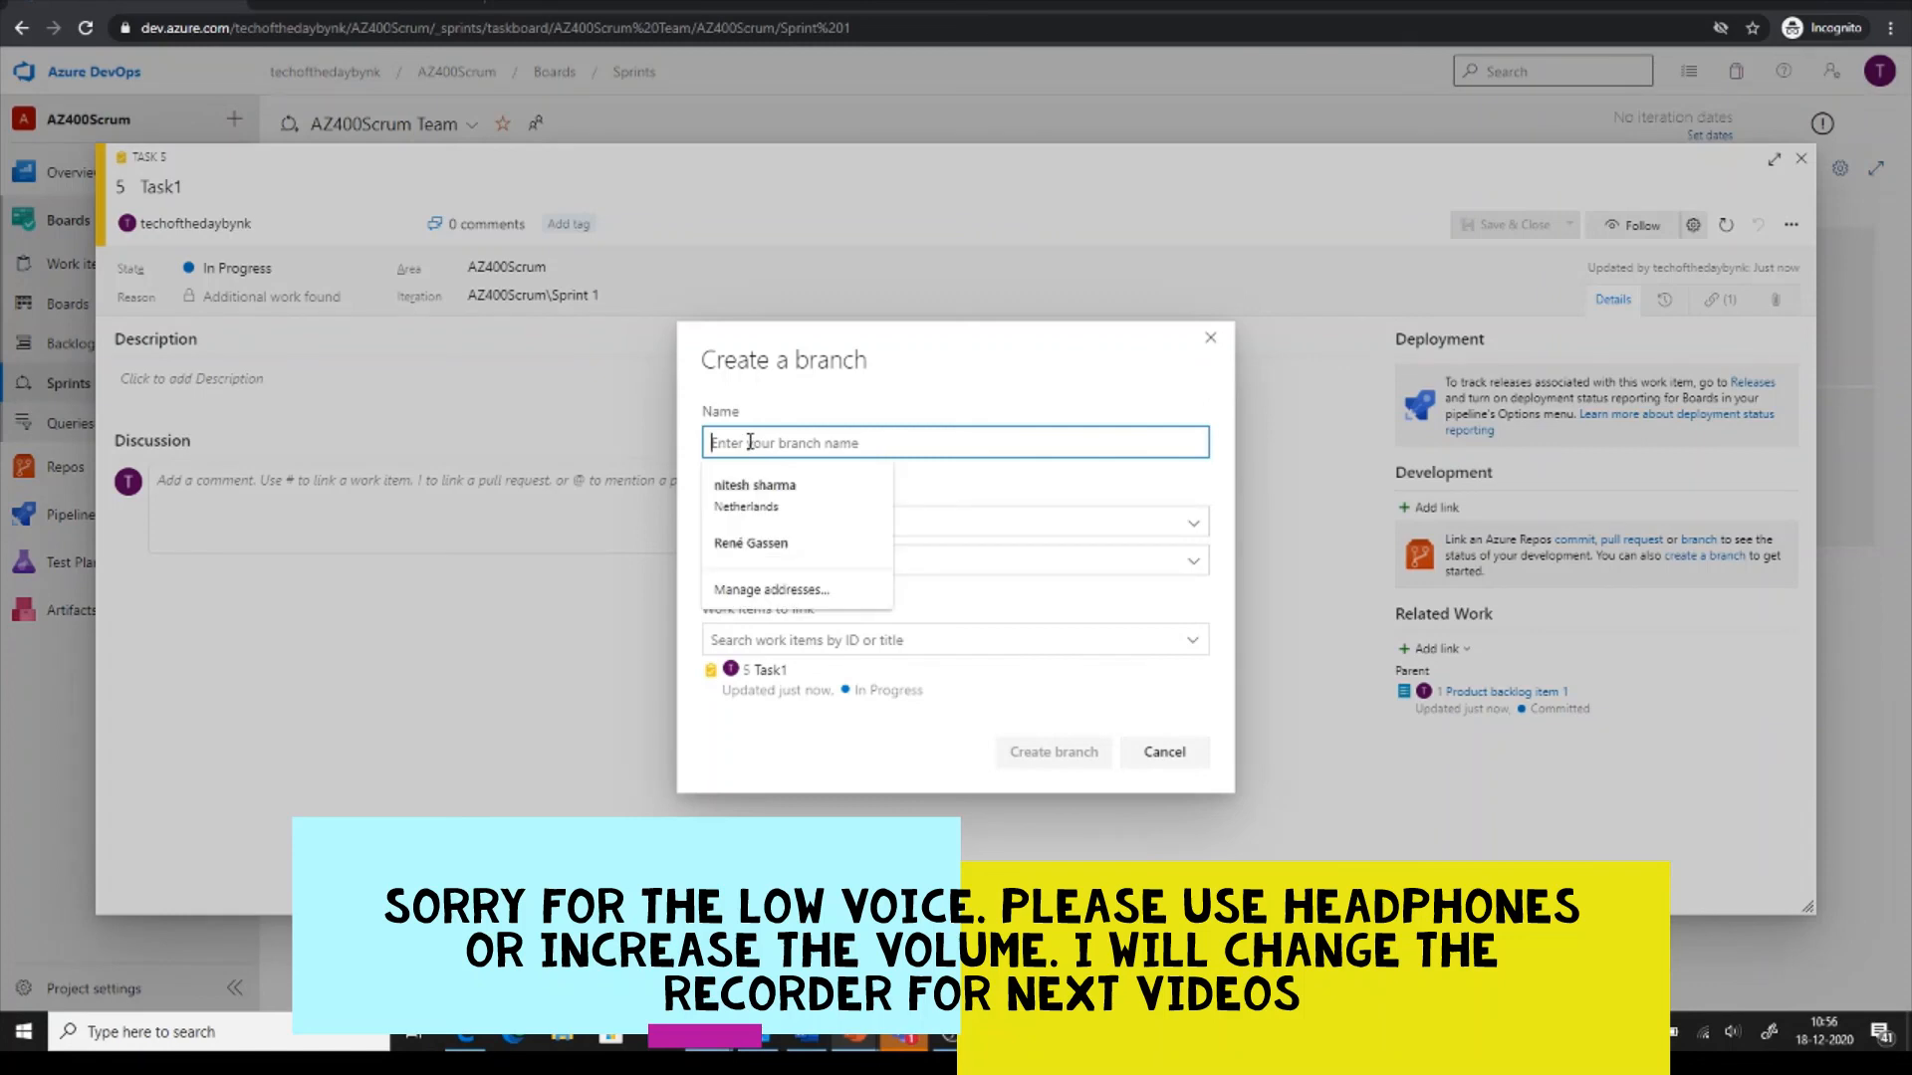
pyautogui.write('feature/')
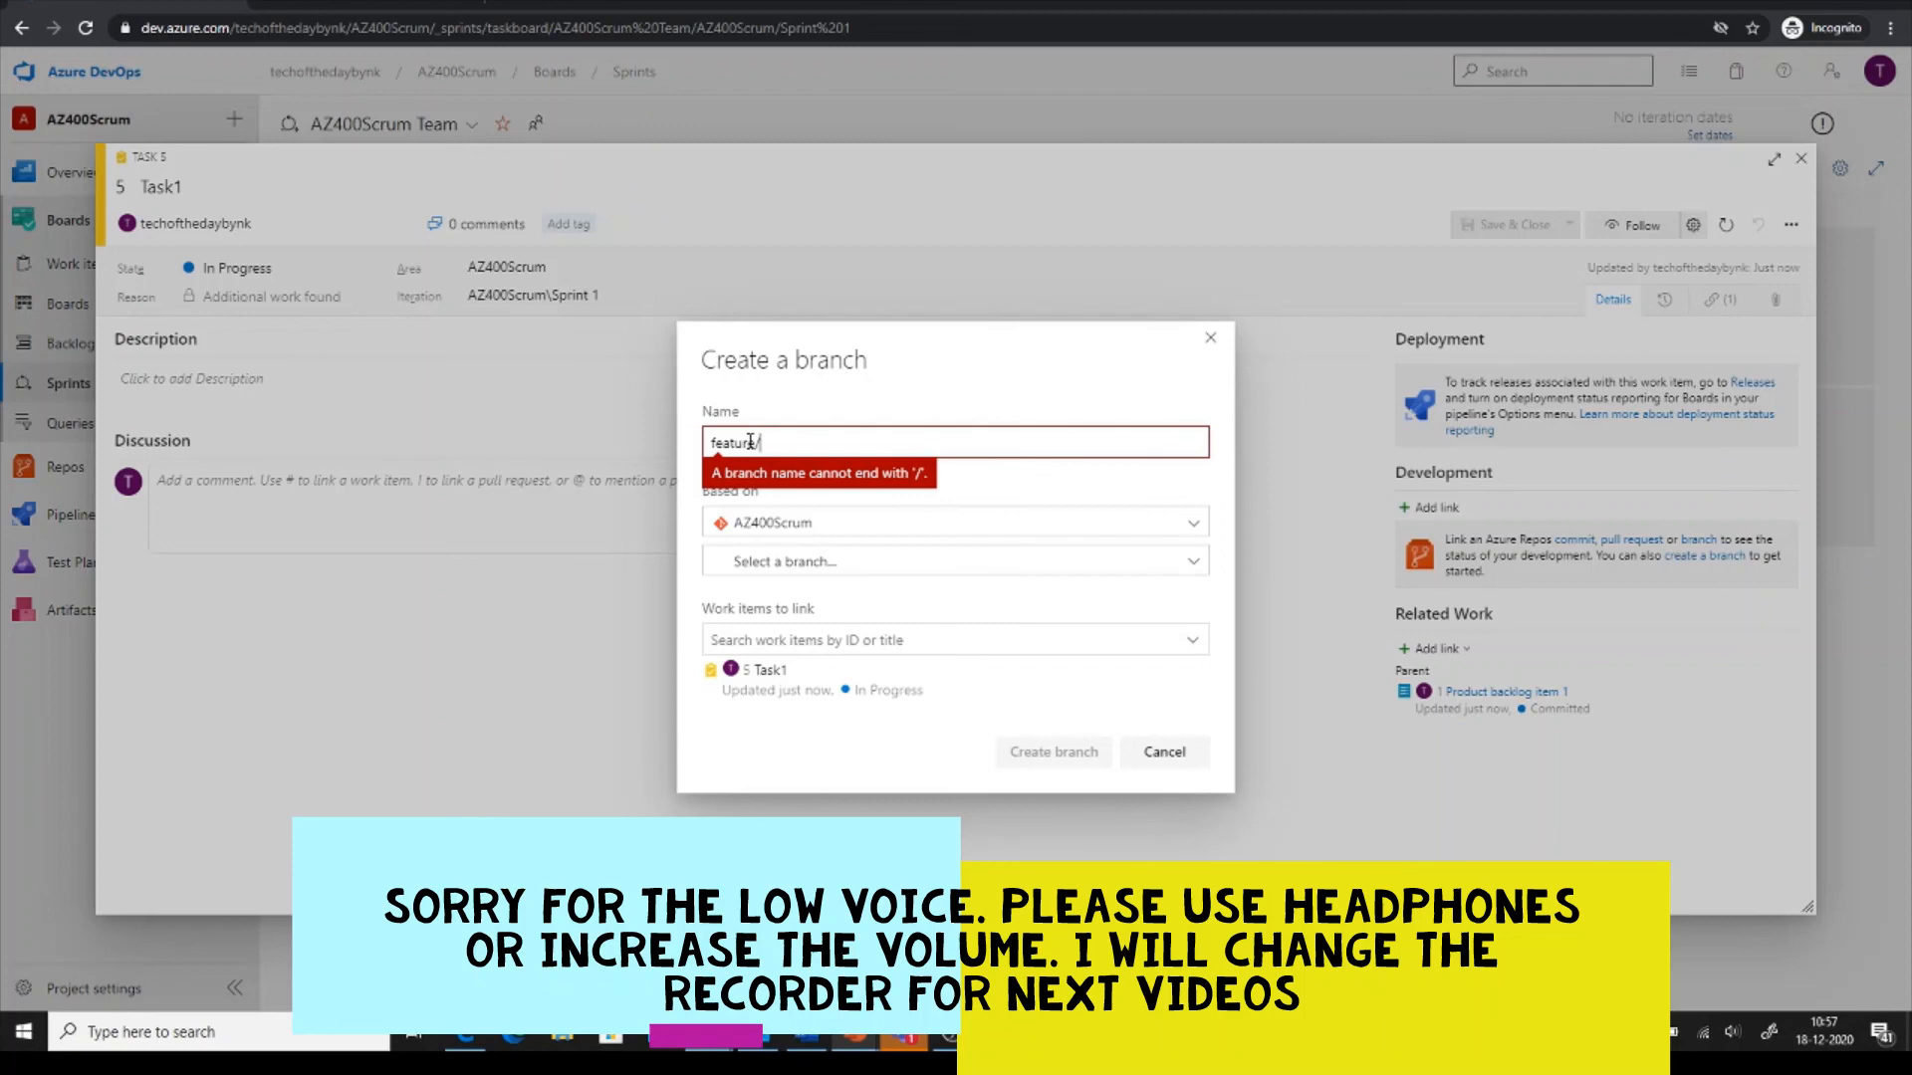
pyautogui.write('5-task1')
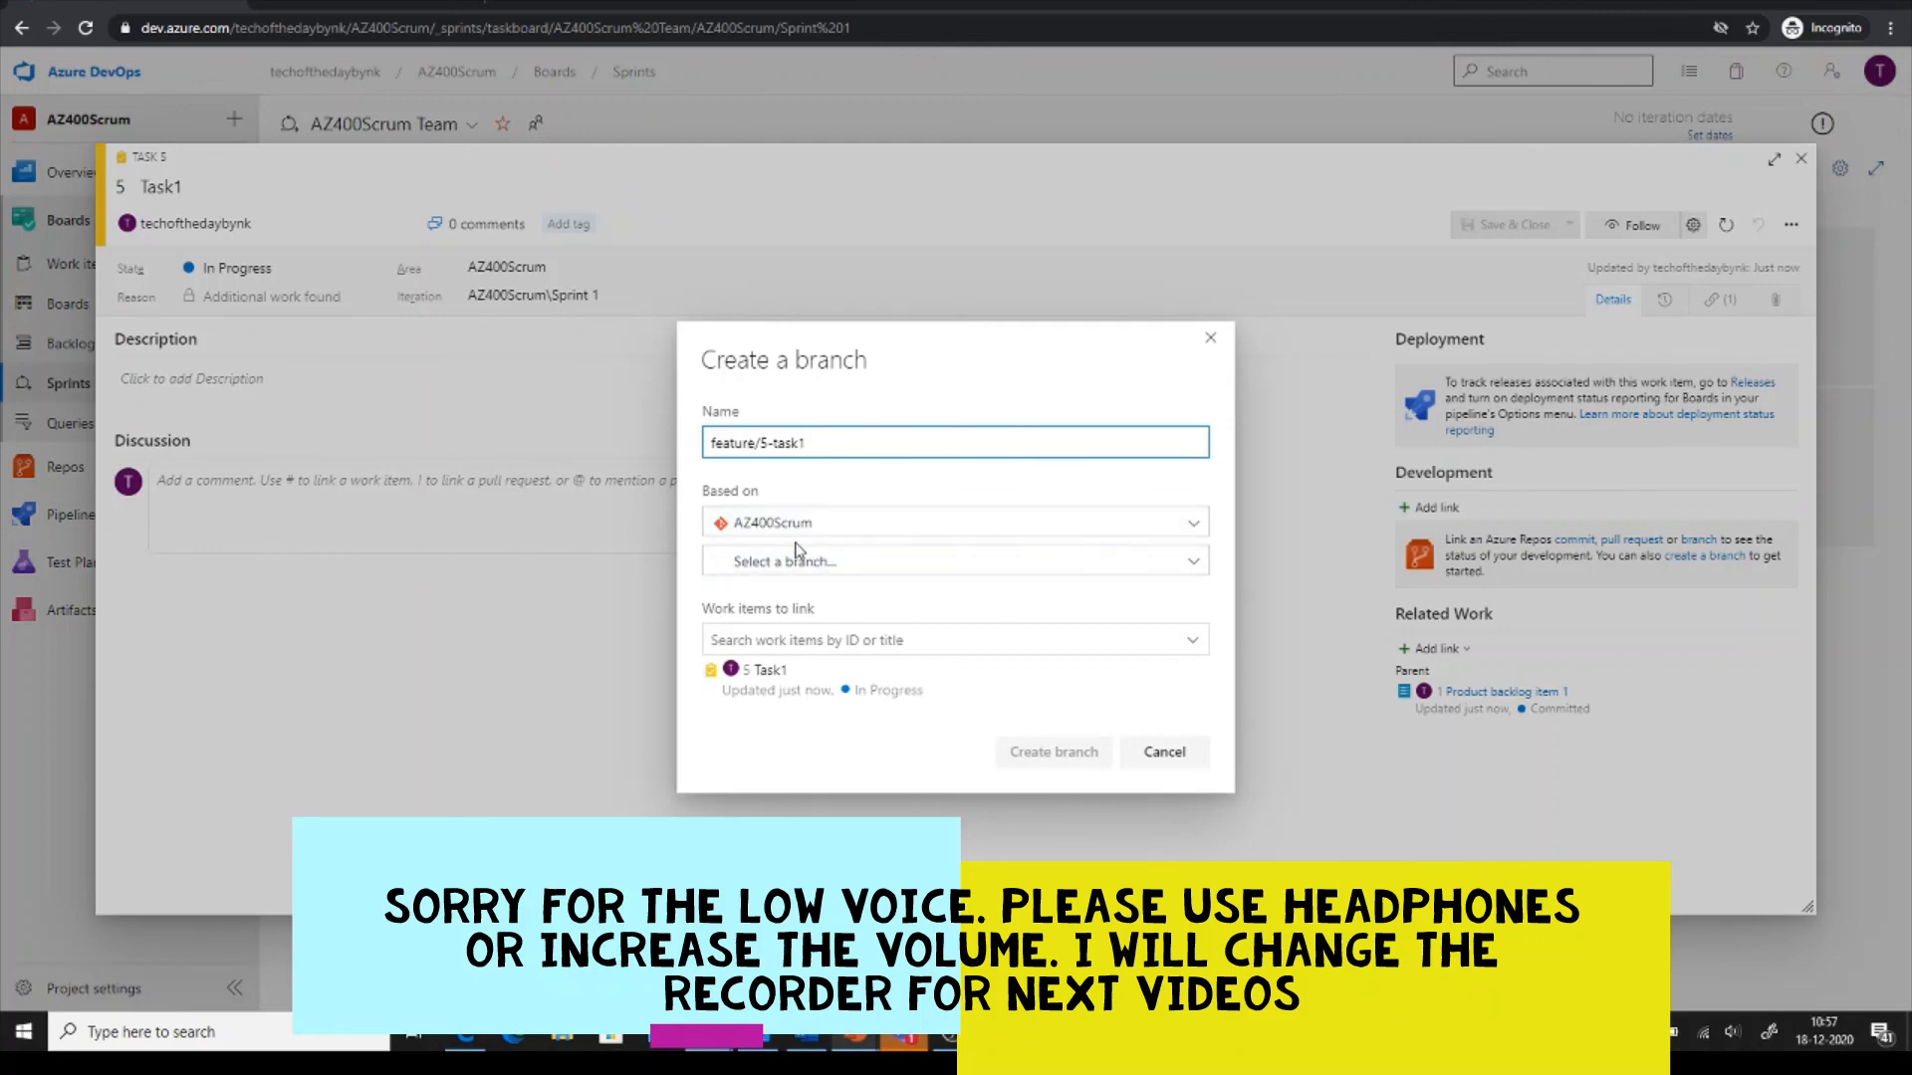
pyautogui.click(1195, 565)
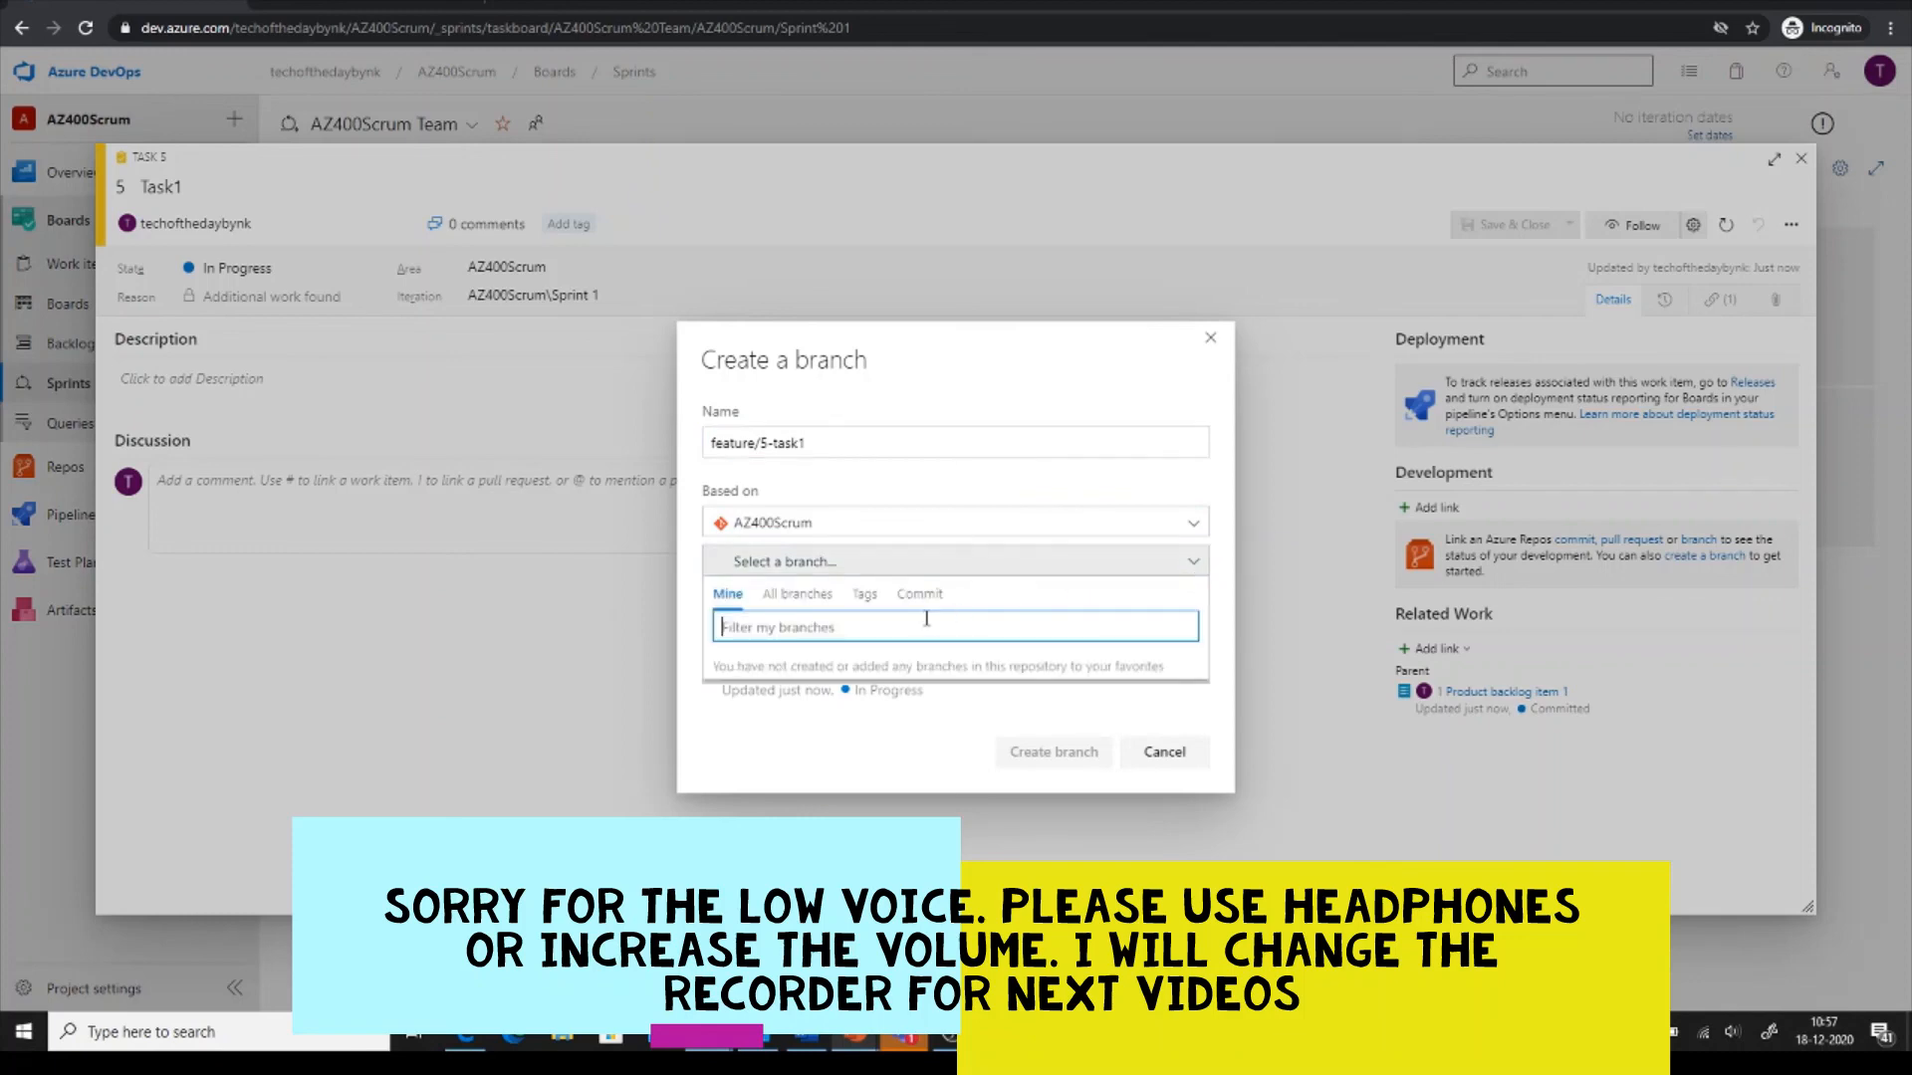
pyautogui.click(1036, 405)
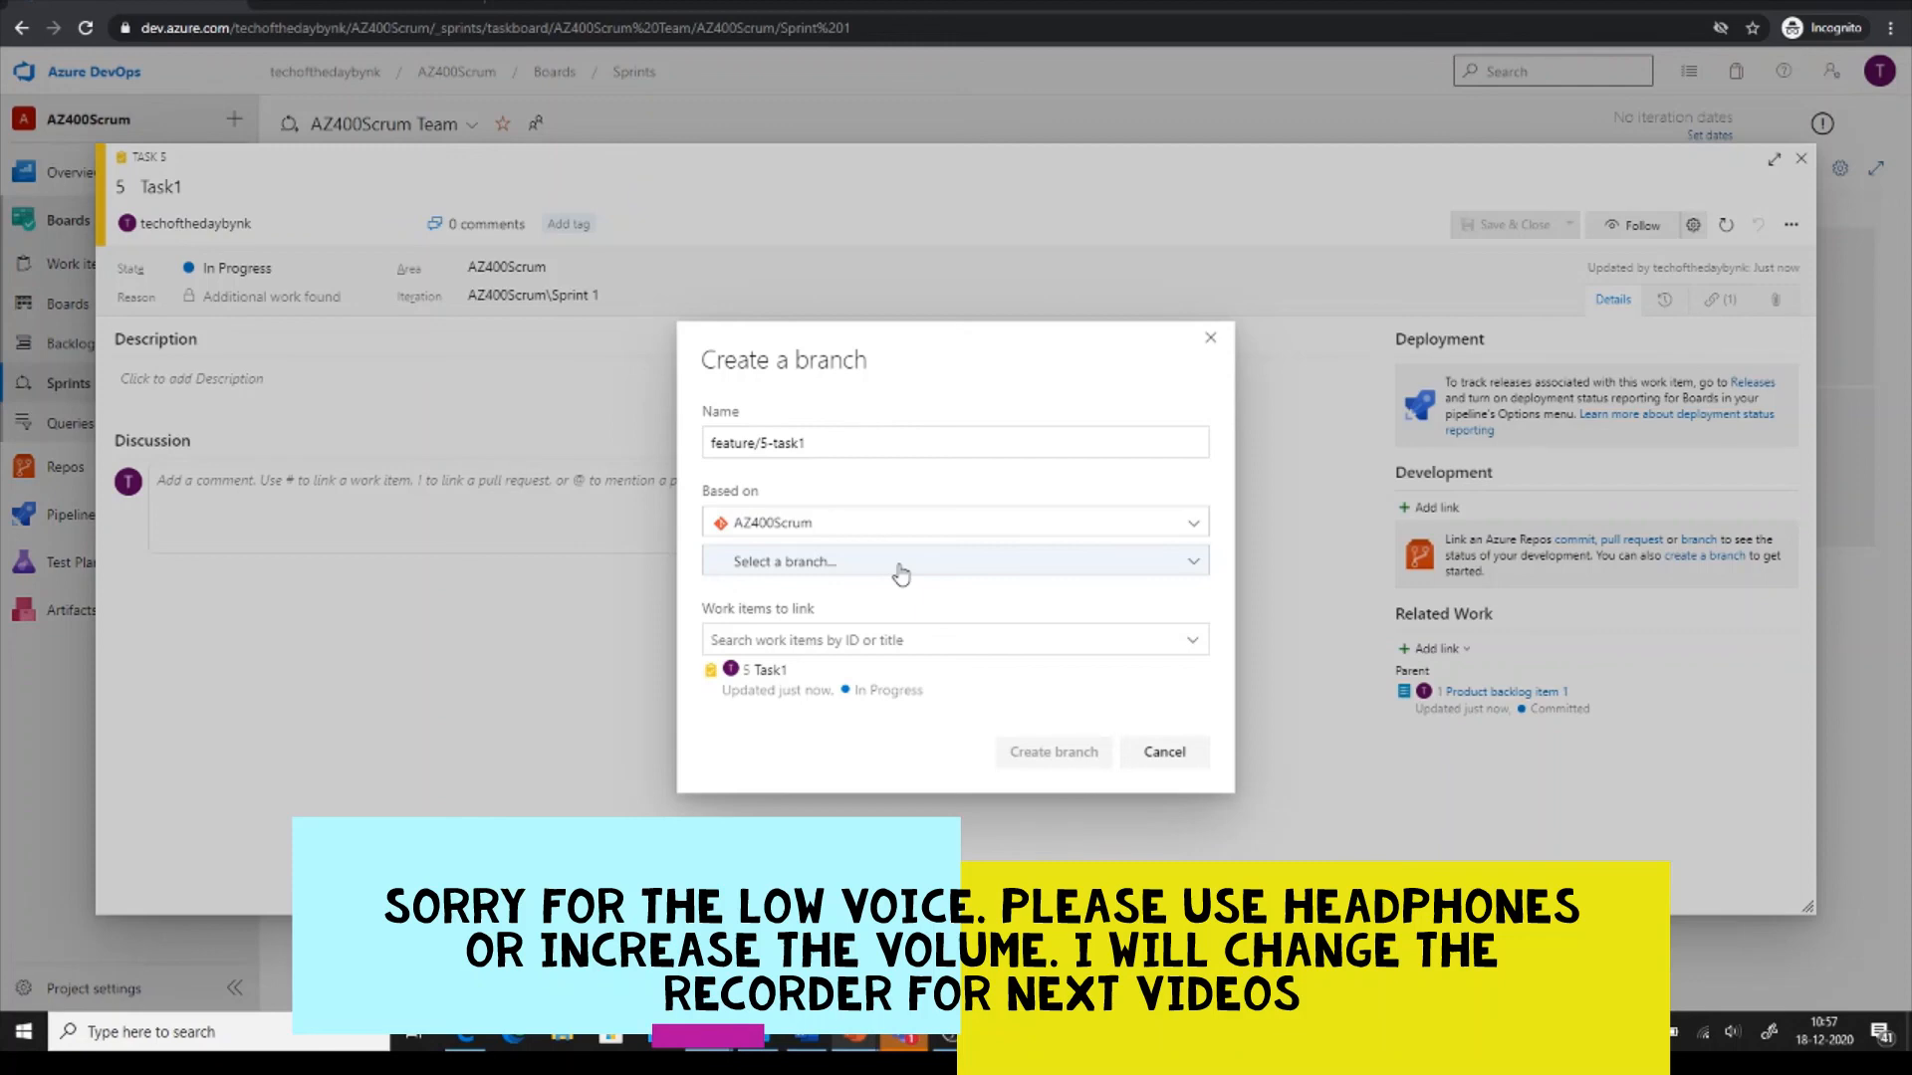
pyautogui.click(901, 564)
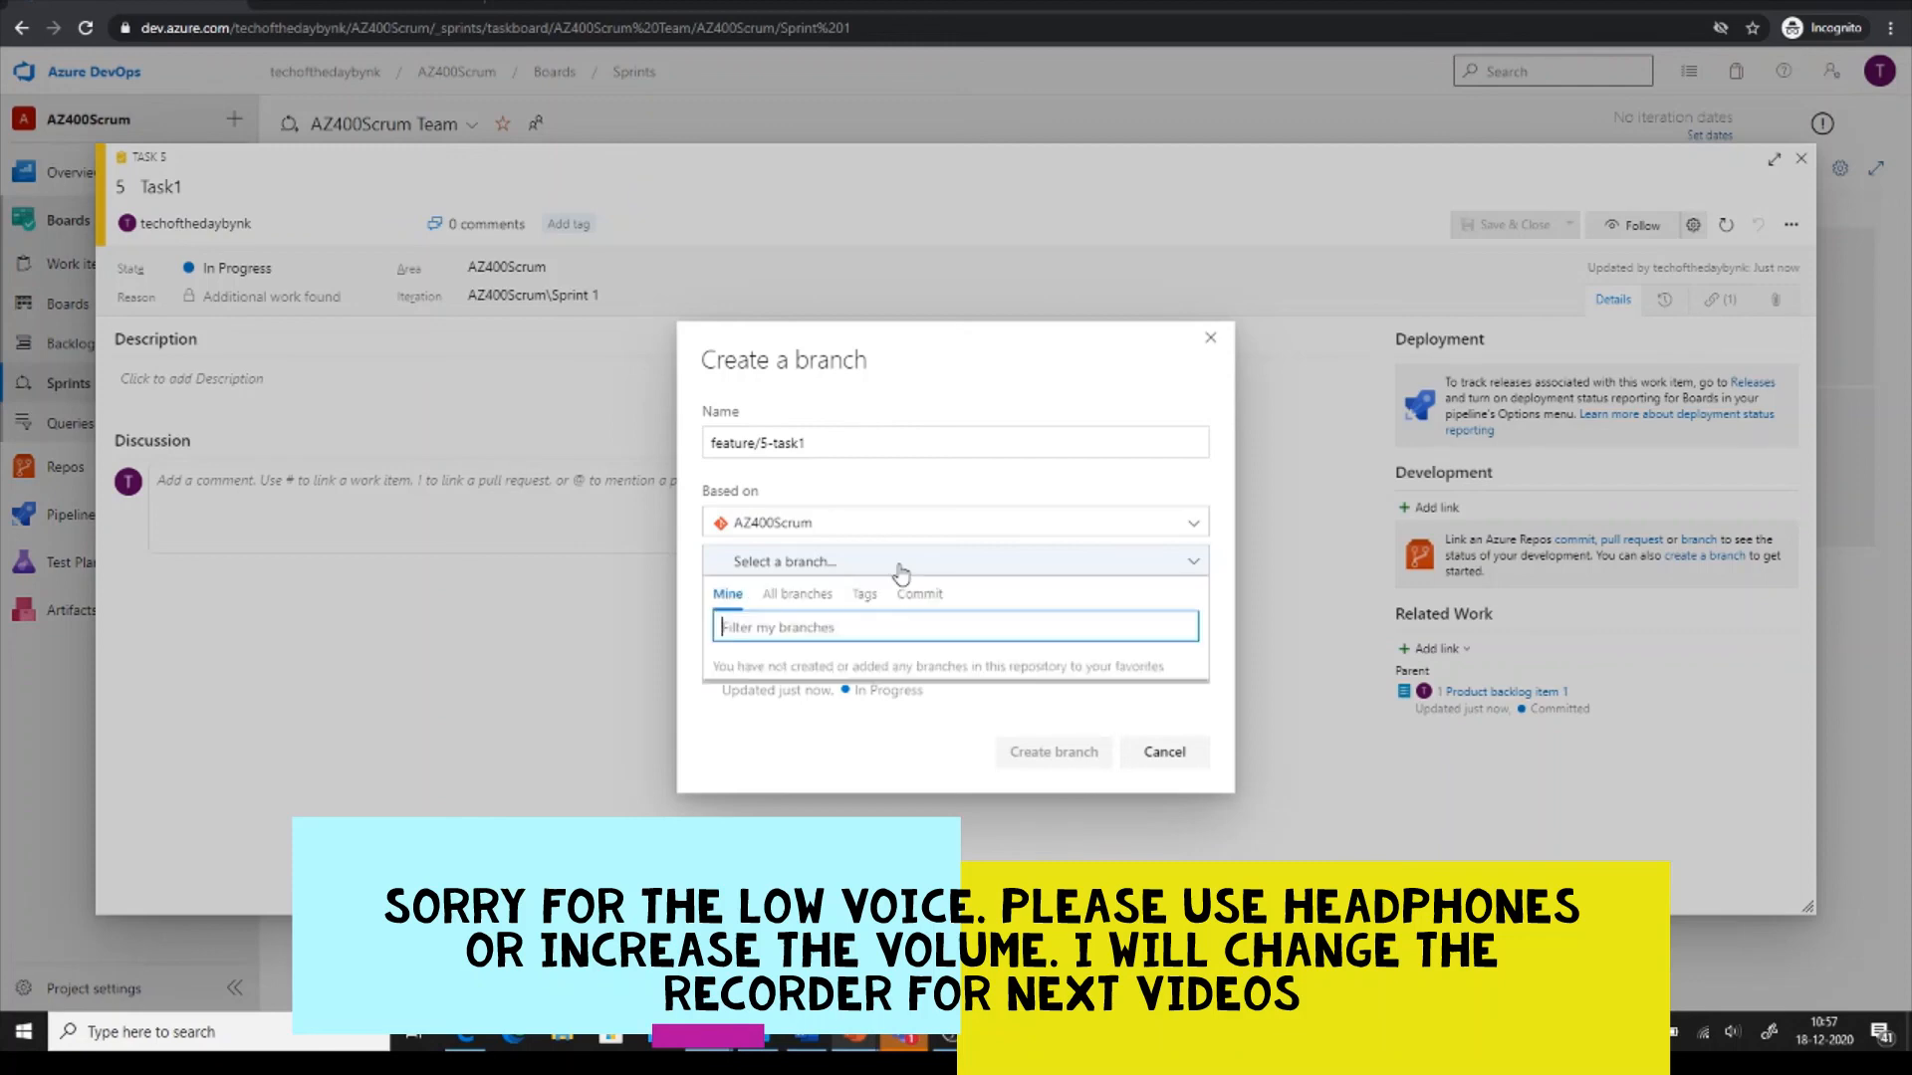
pyautogui.click(1026, 395)
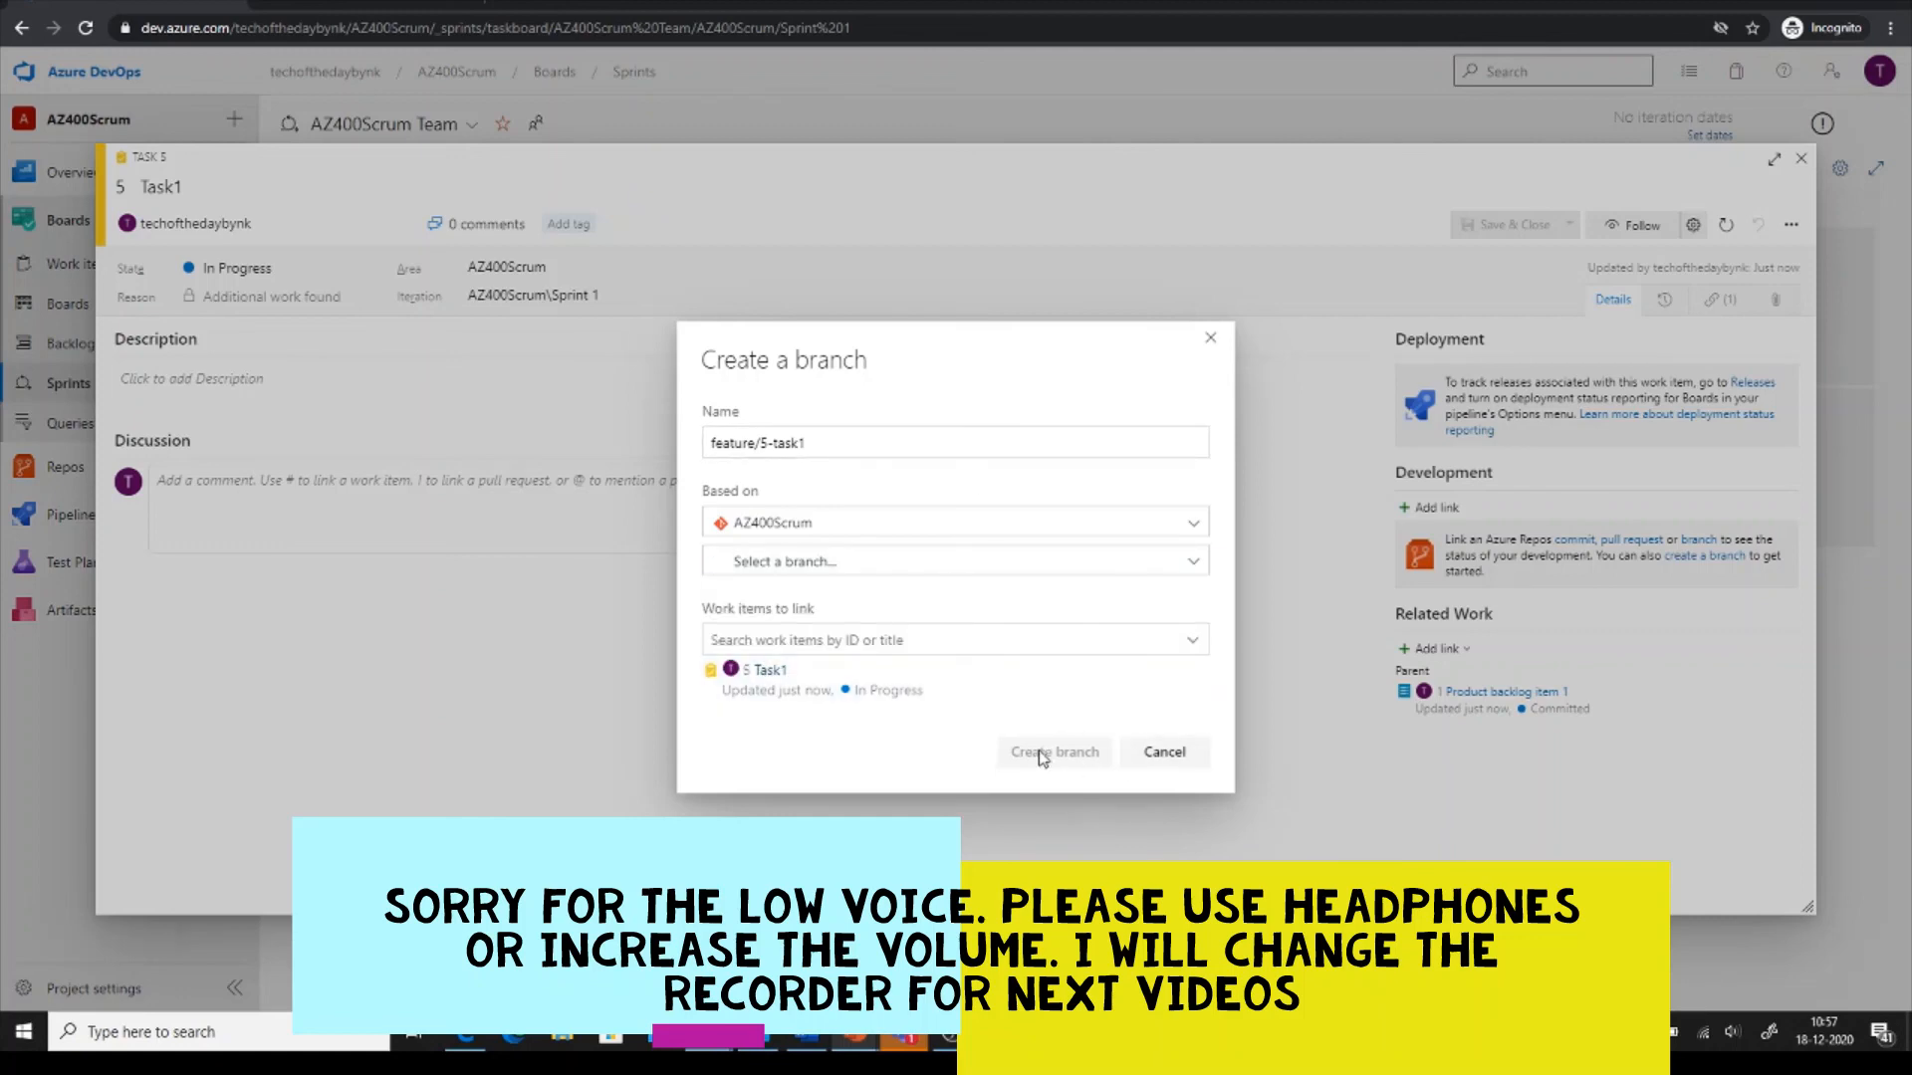
pyautogui.click(1164, 762)
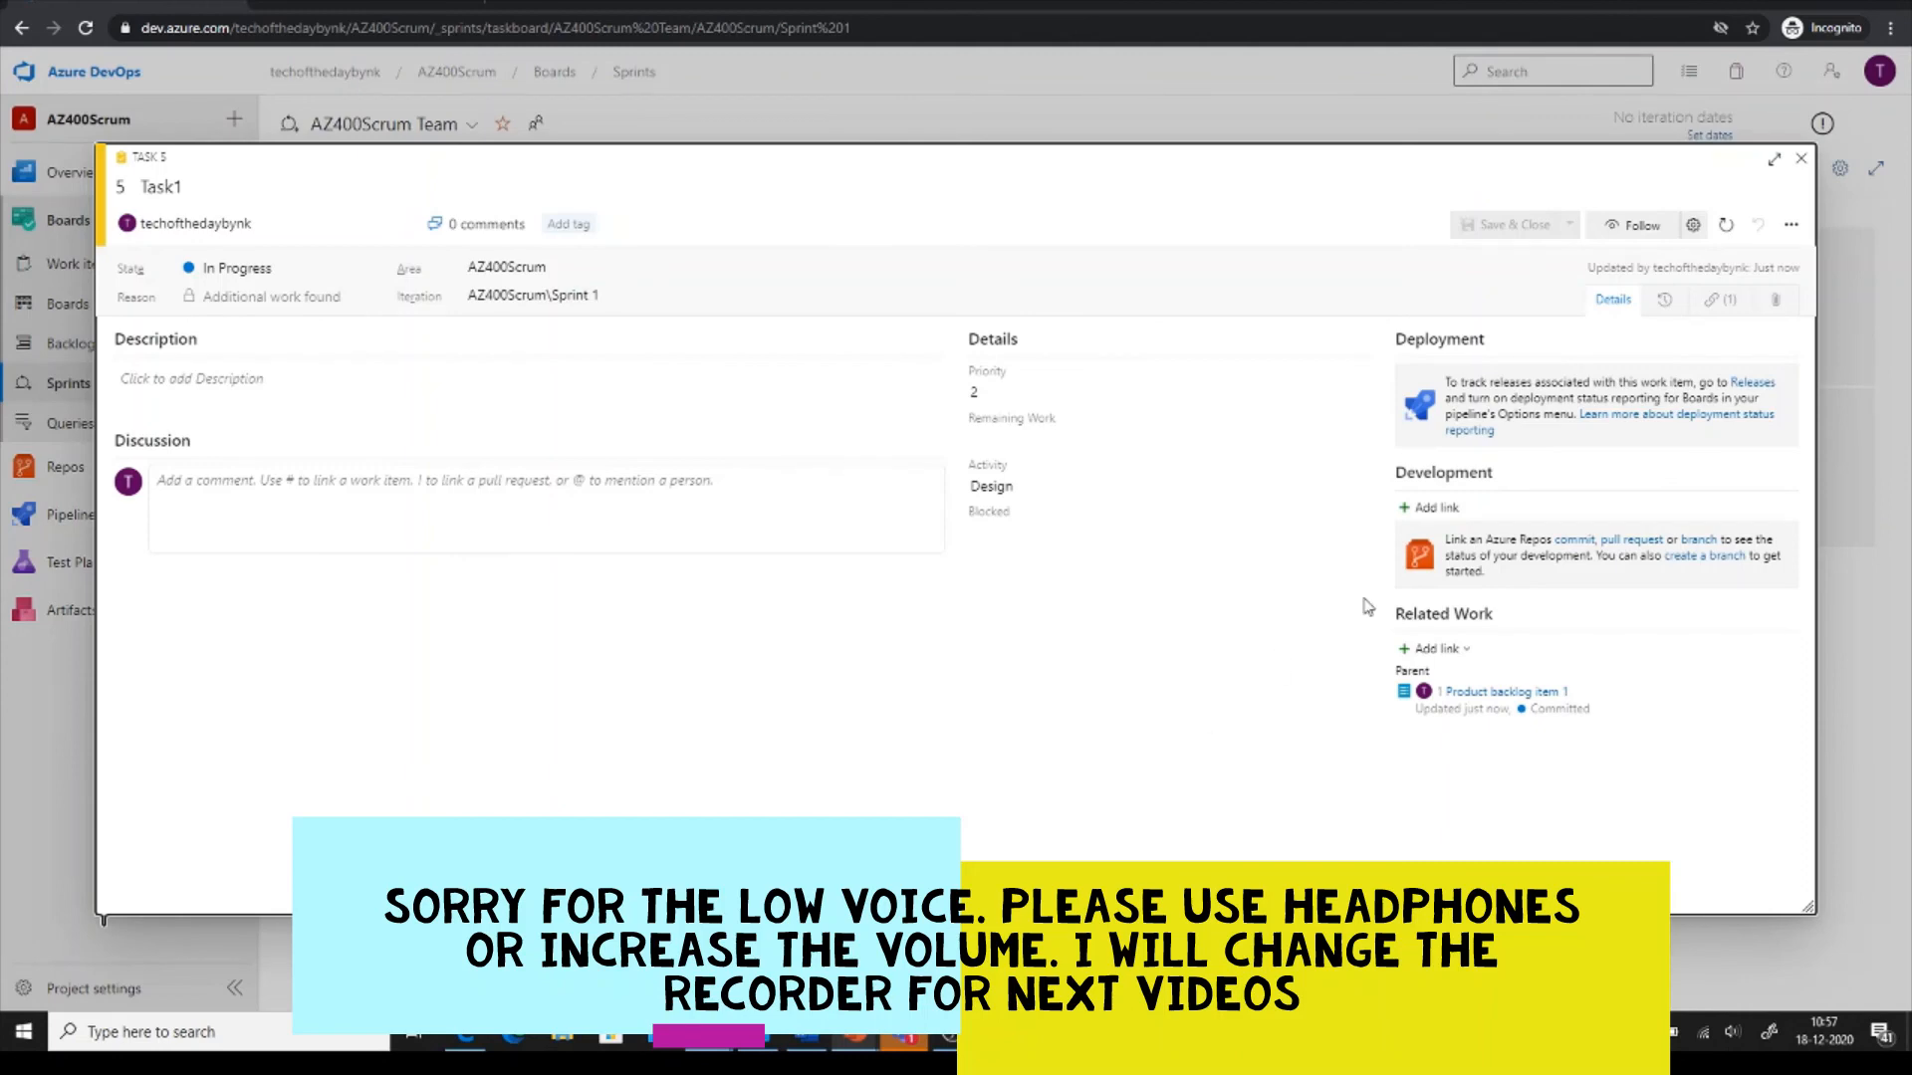
# Look at the form for linking a pull request to Task1, and return to the Sprint 1 taskboard without adding a link.
pyautogui.click(1621, 547)
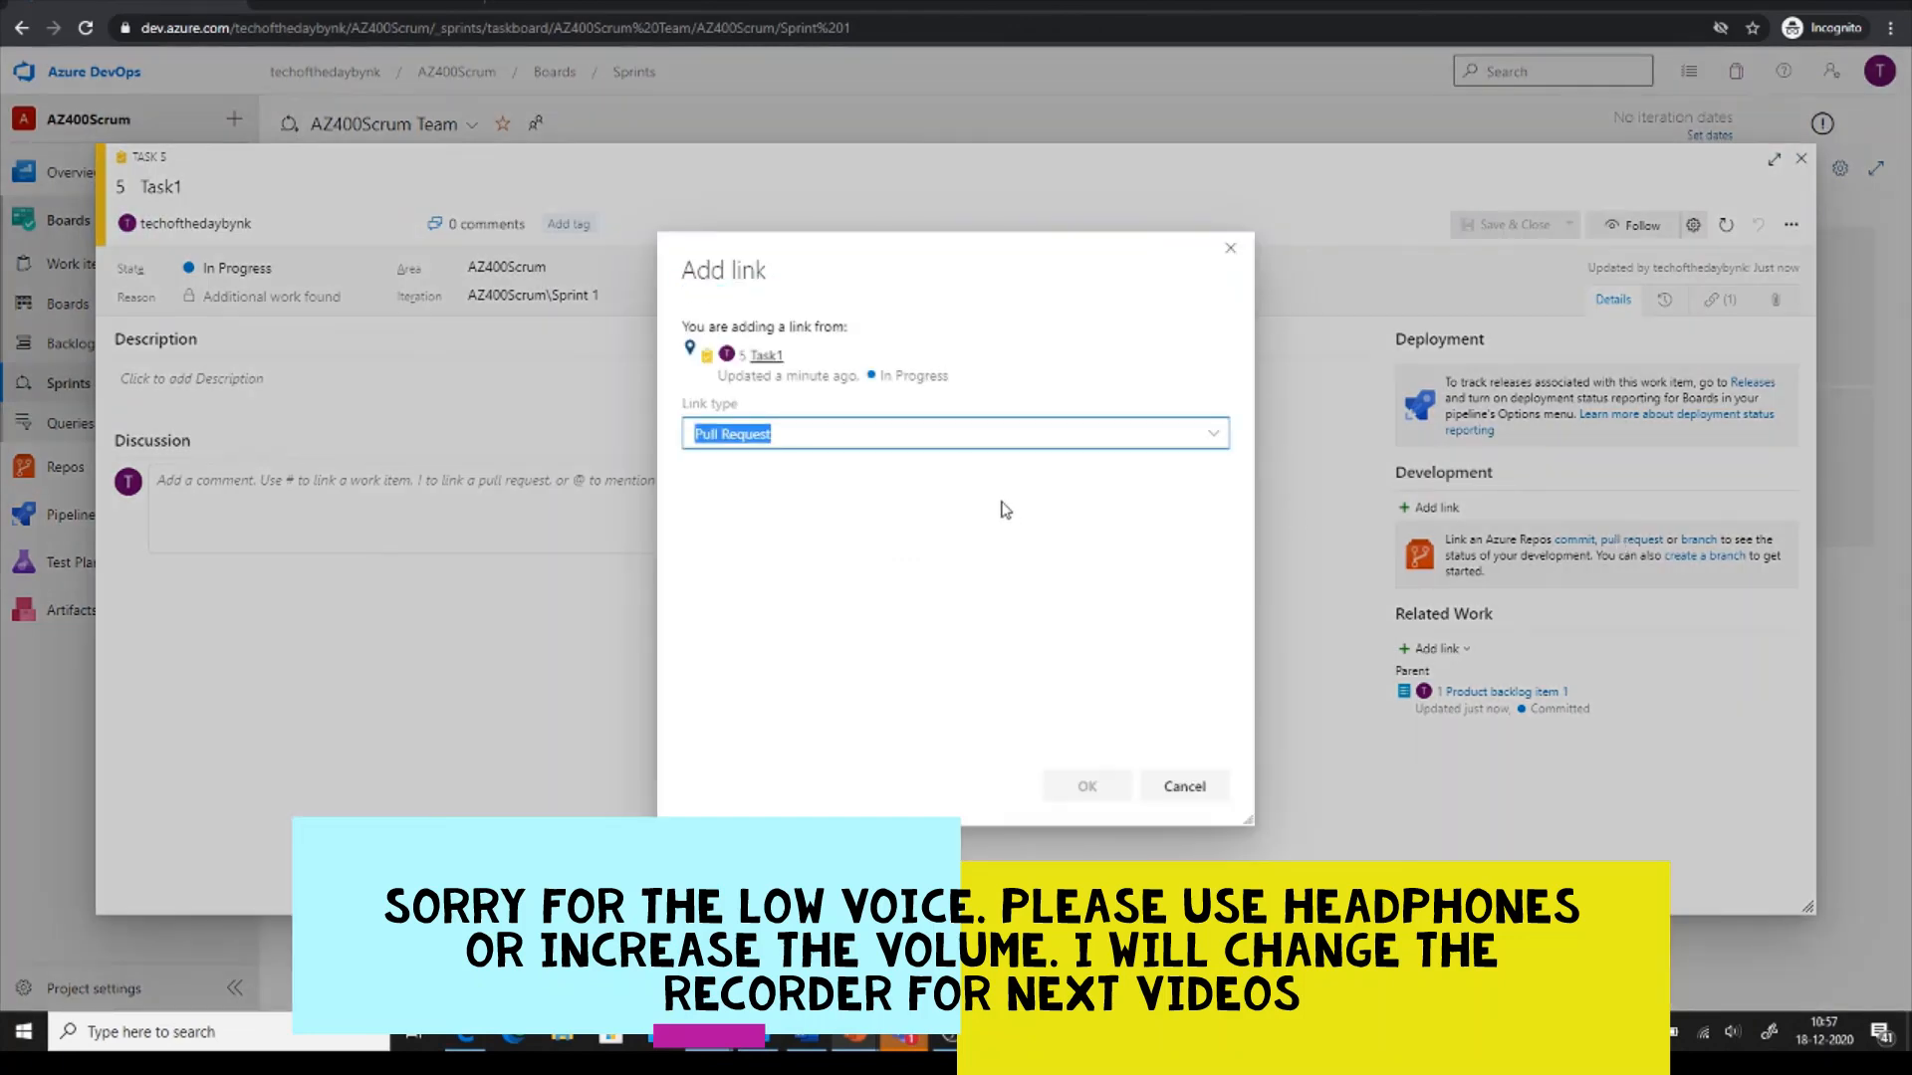
pyautogui.click(1231, 255)
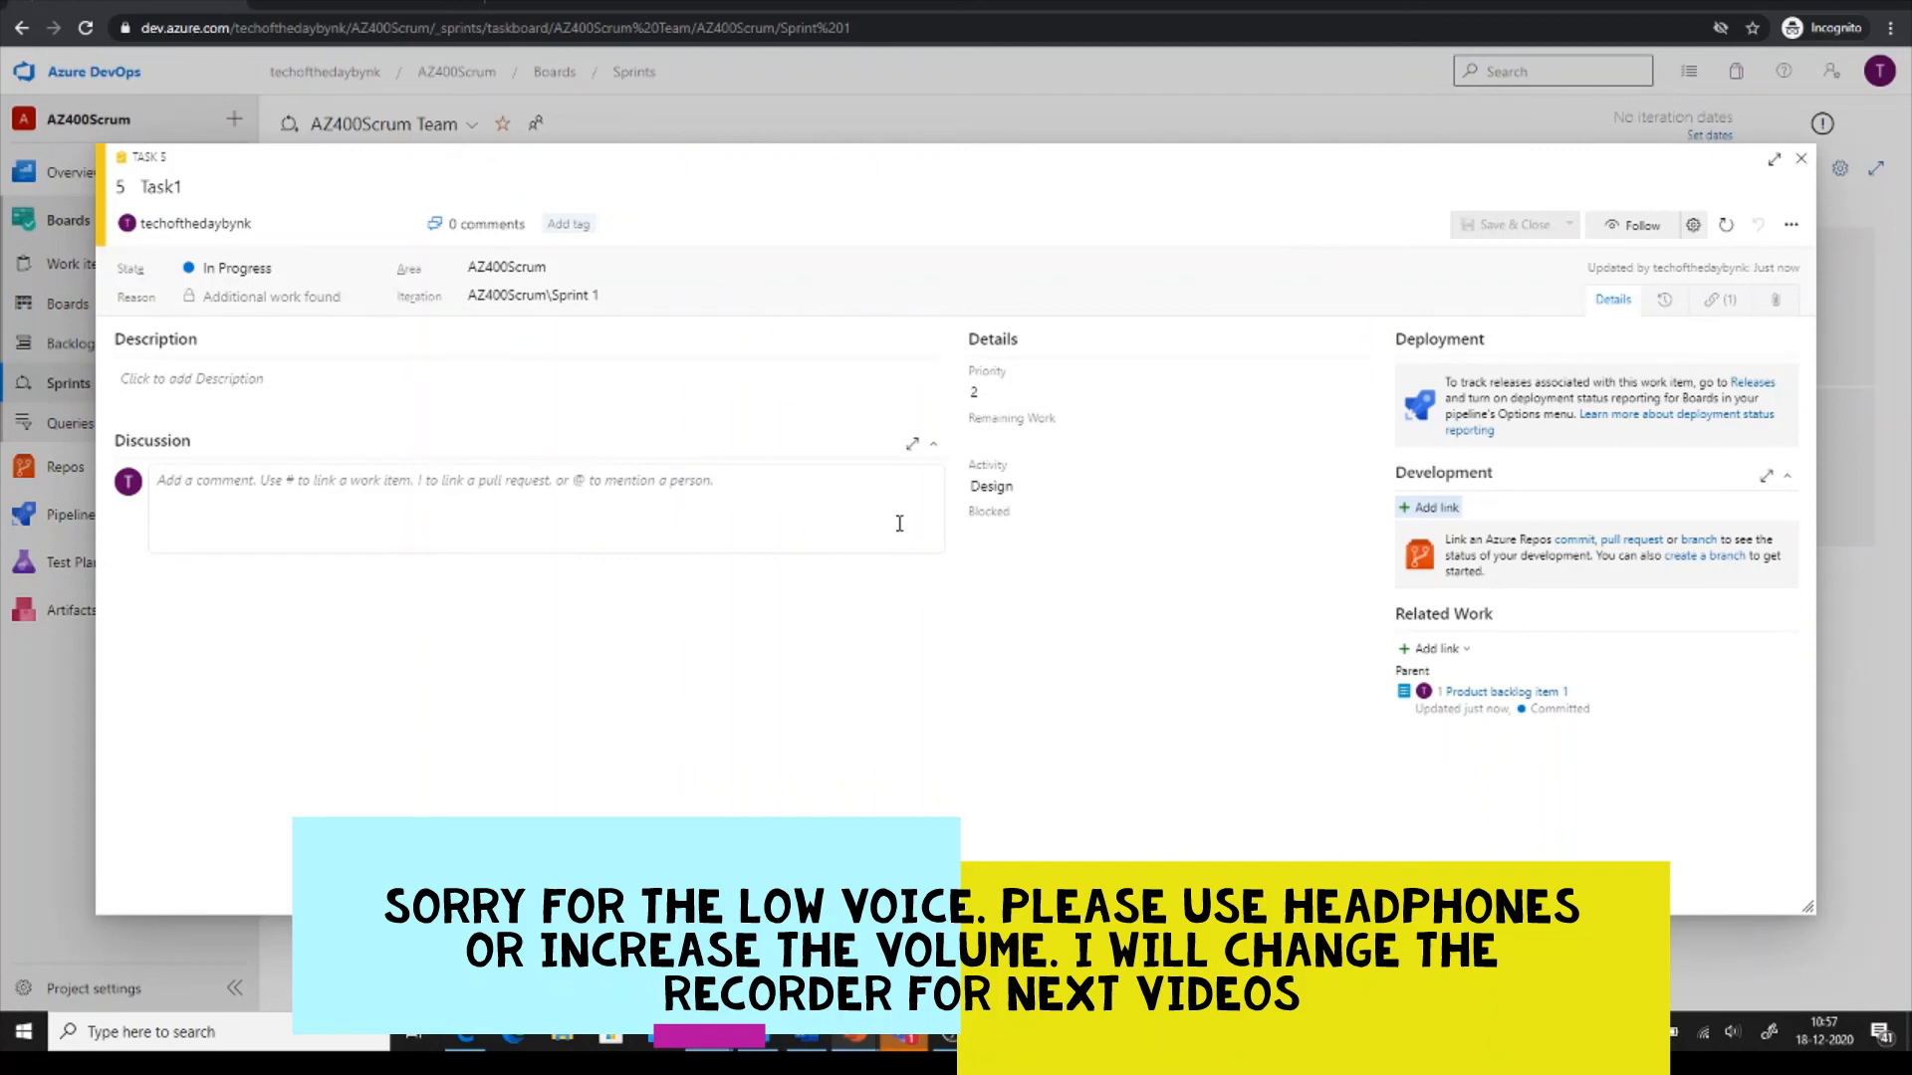
pyautogui.click(1802, 162)
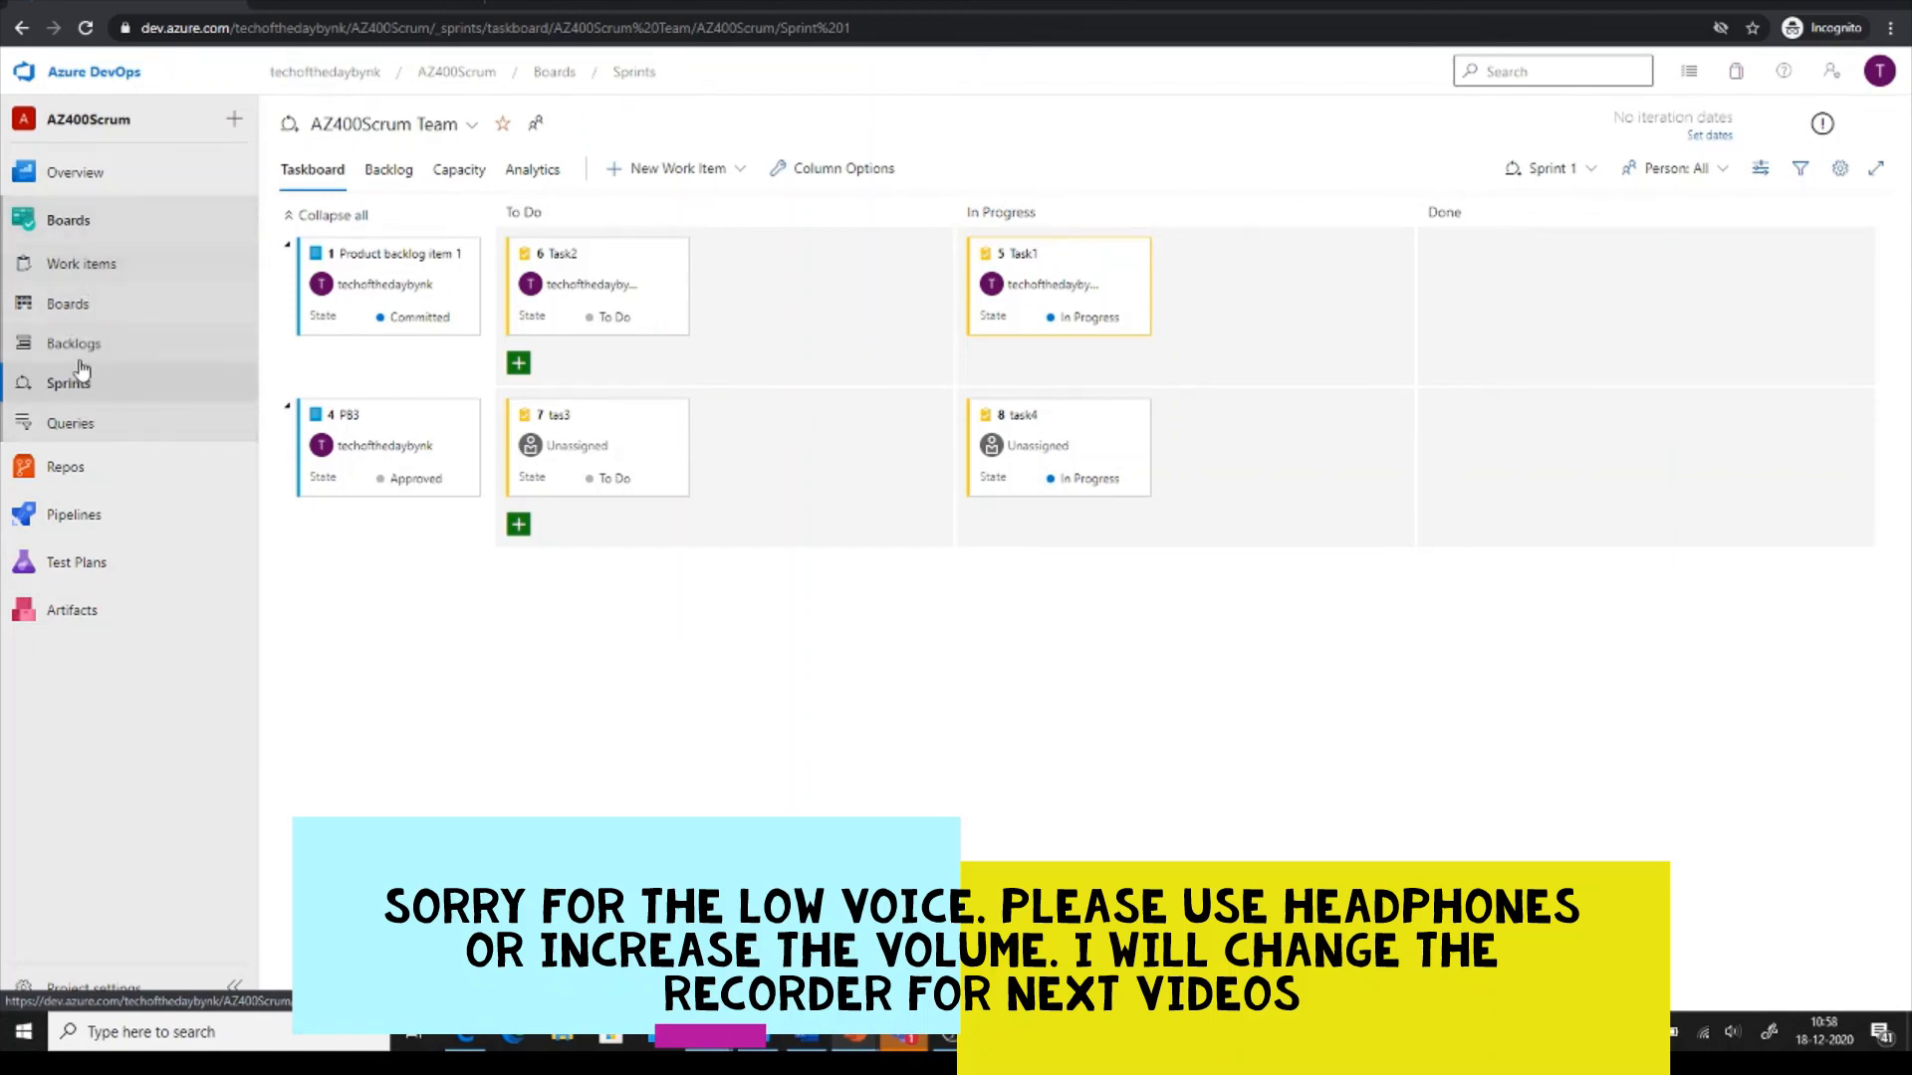
# Start a new work item query with Work Item Type set to Bug, and run it.
pyautogui.click(80, 430)
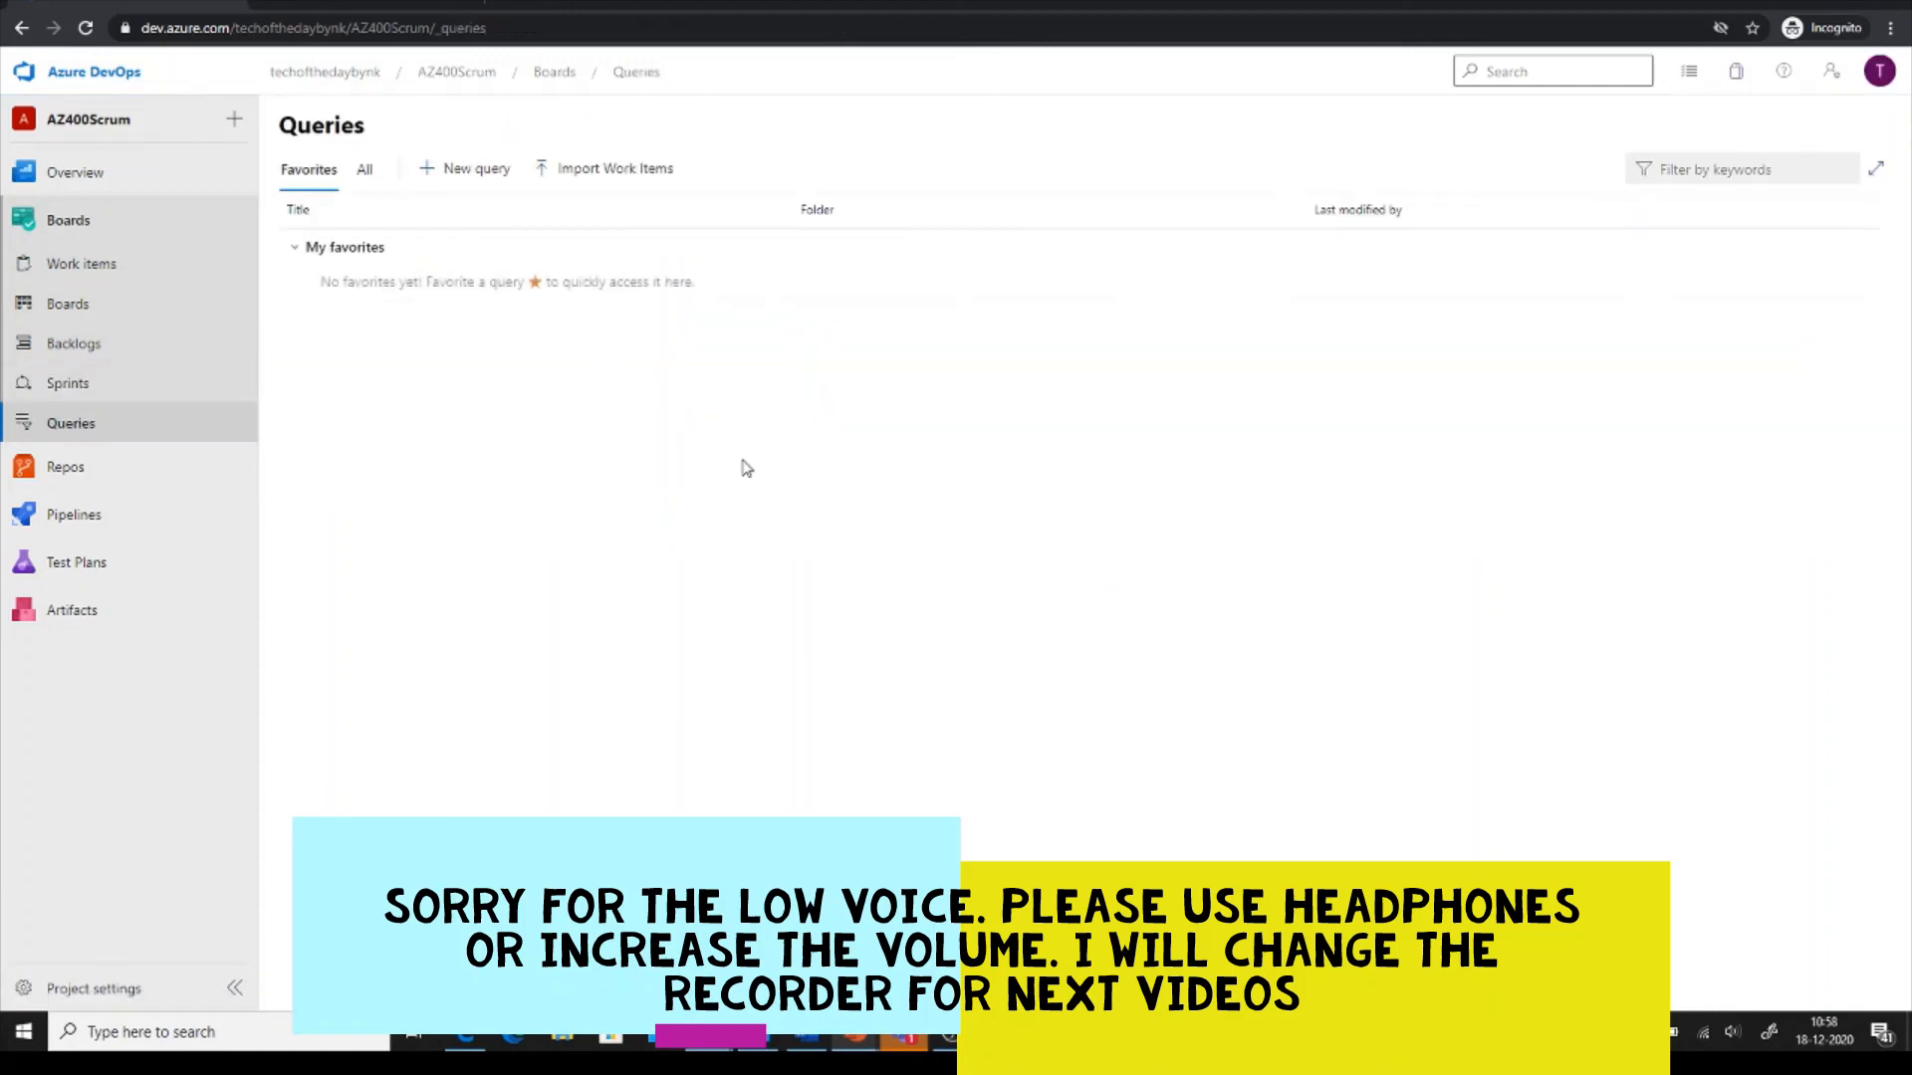
pyautogui.click(460, 175)
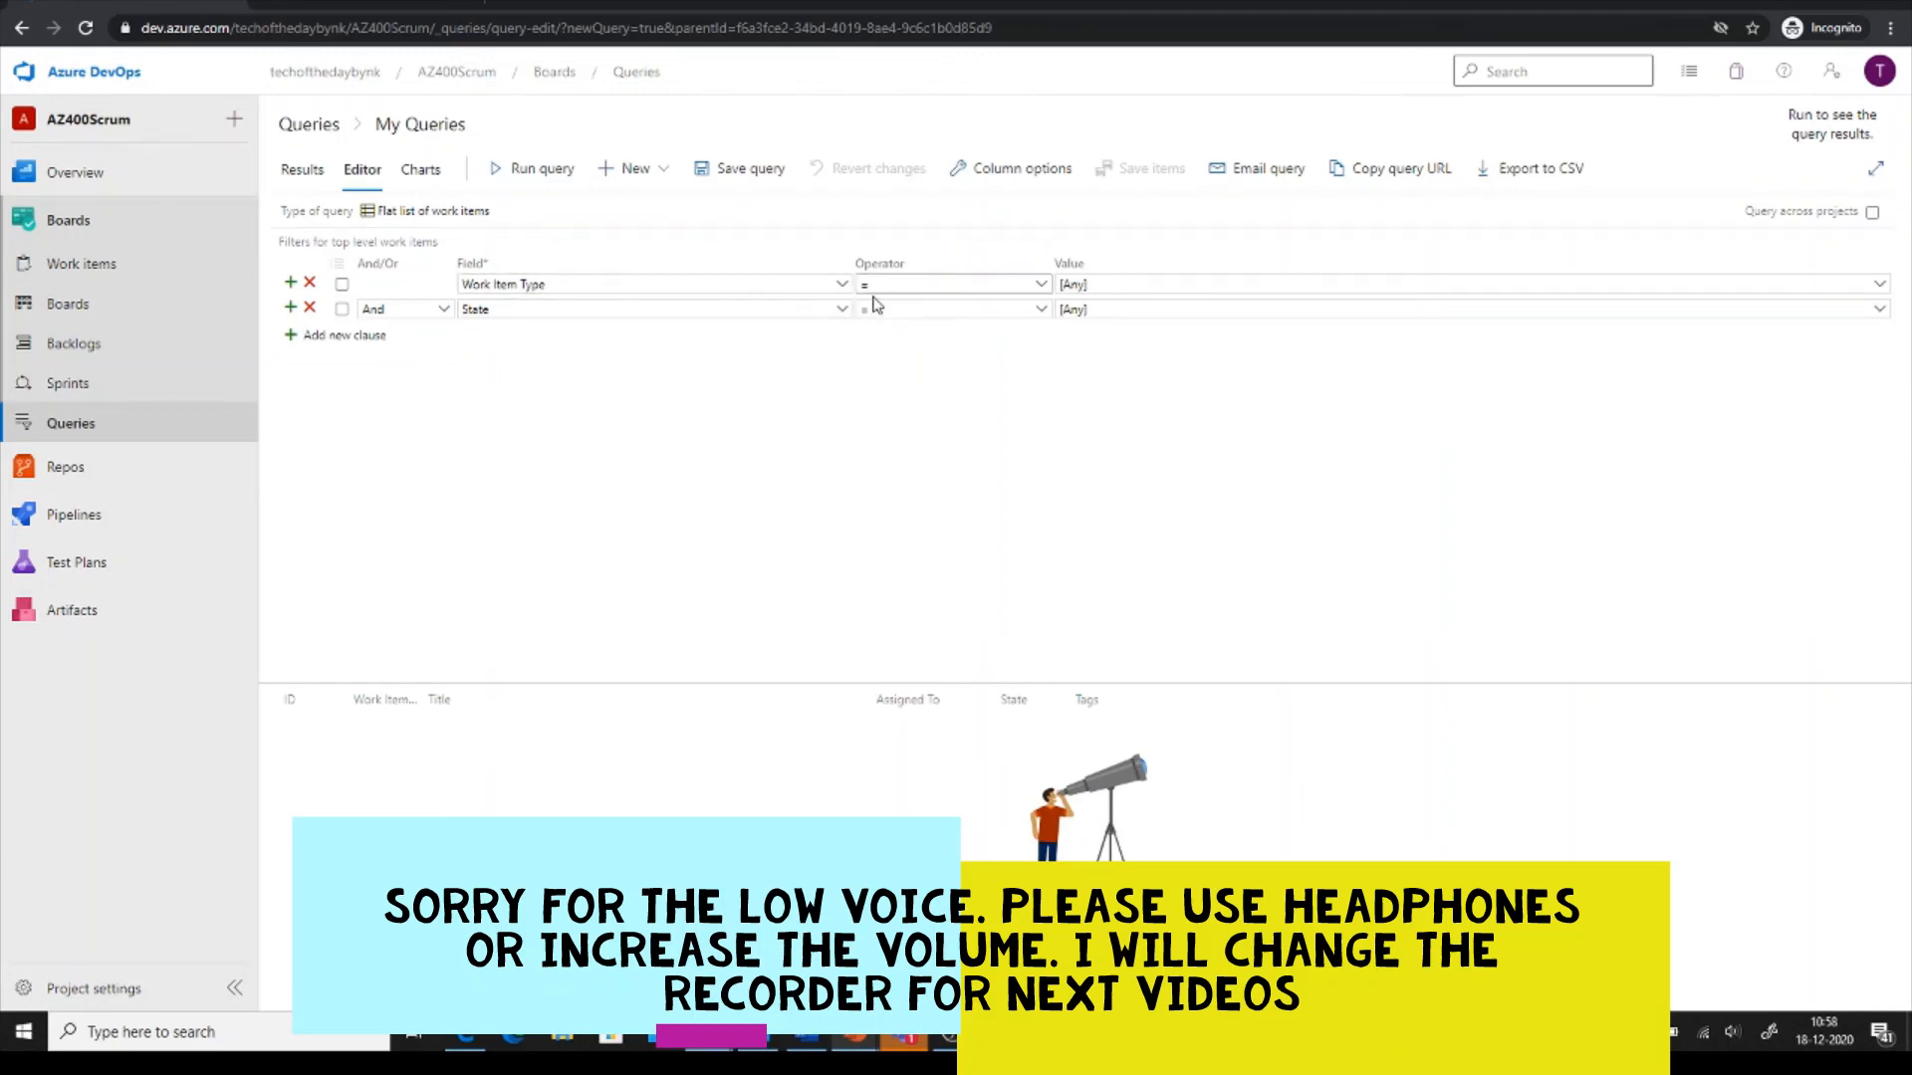
pyautogui.click(1187, 284)
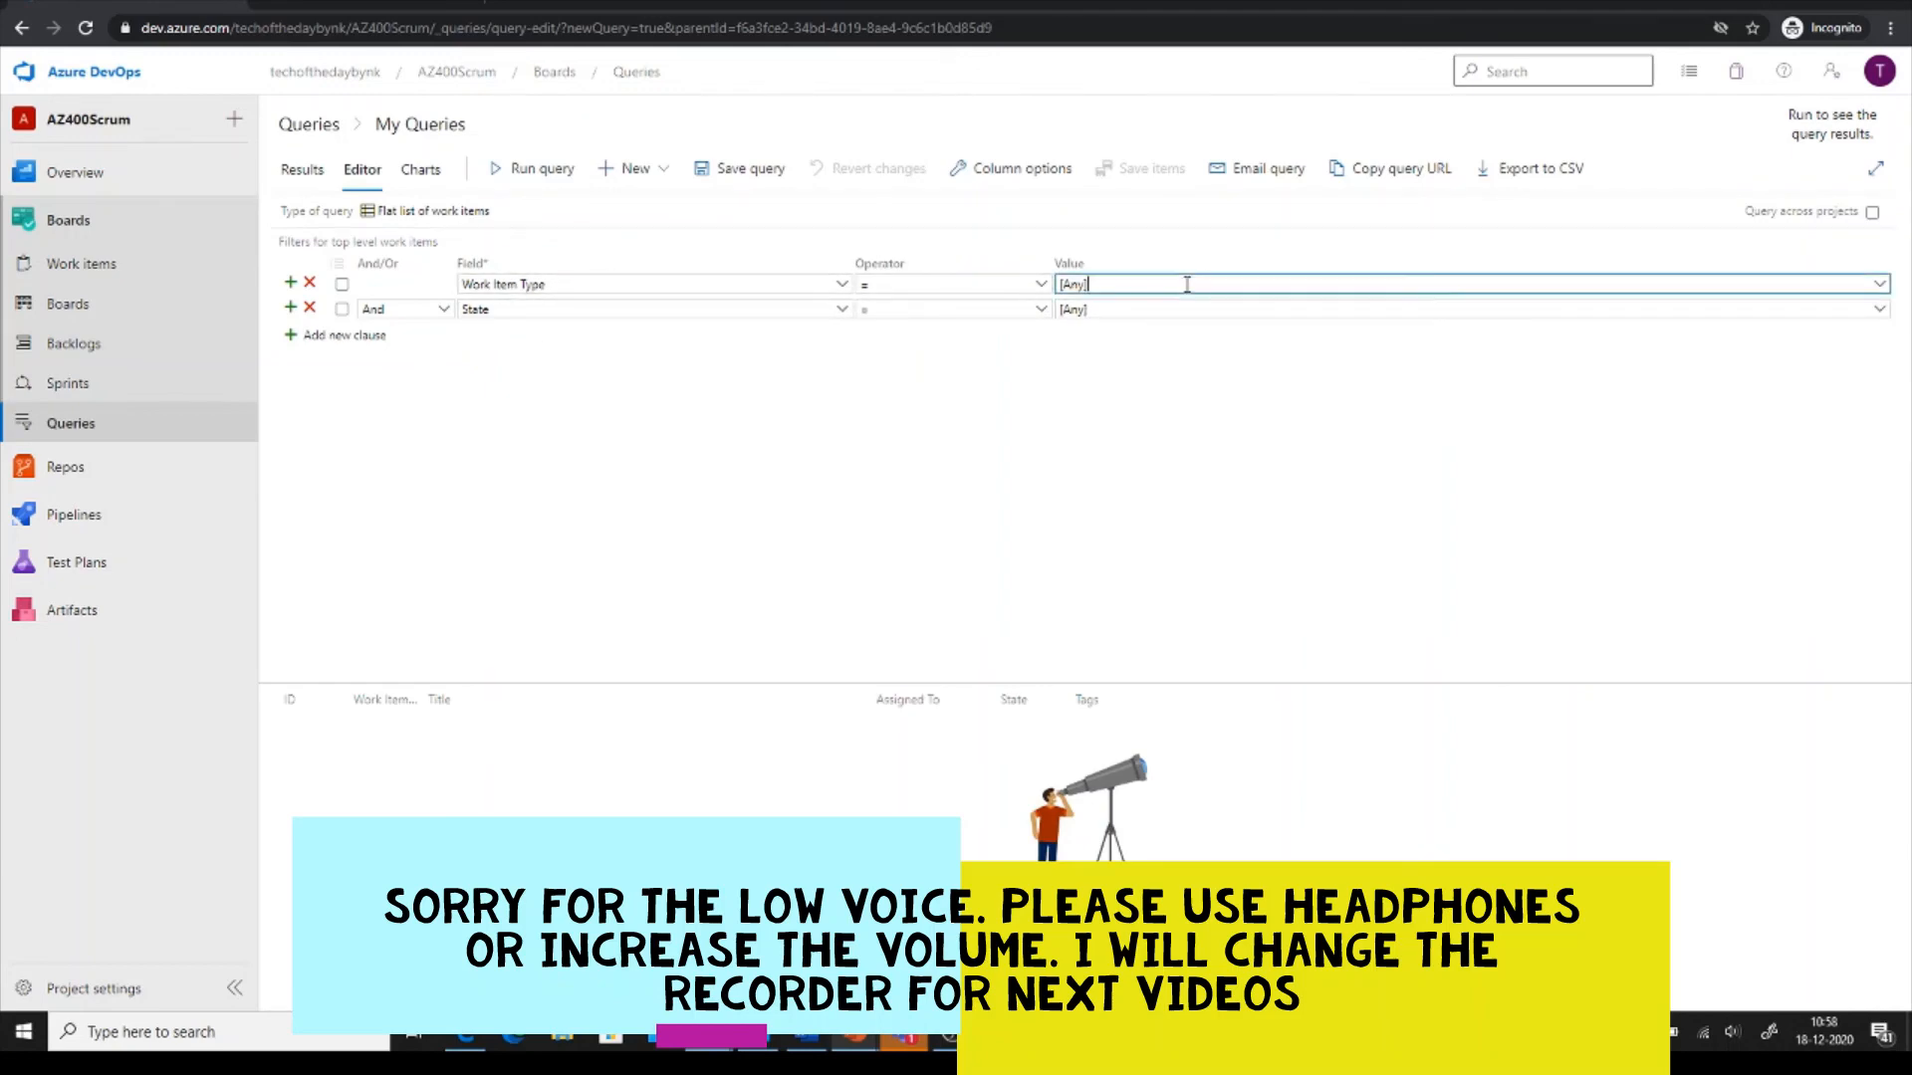
pyautogui.click(1881, 289)
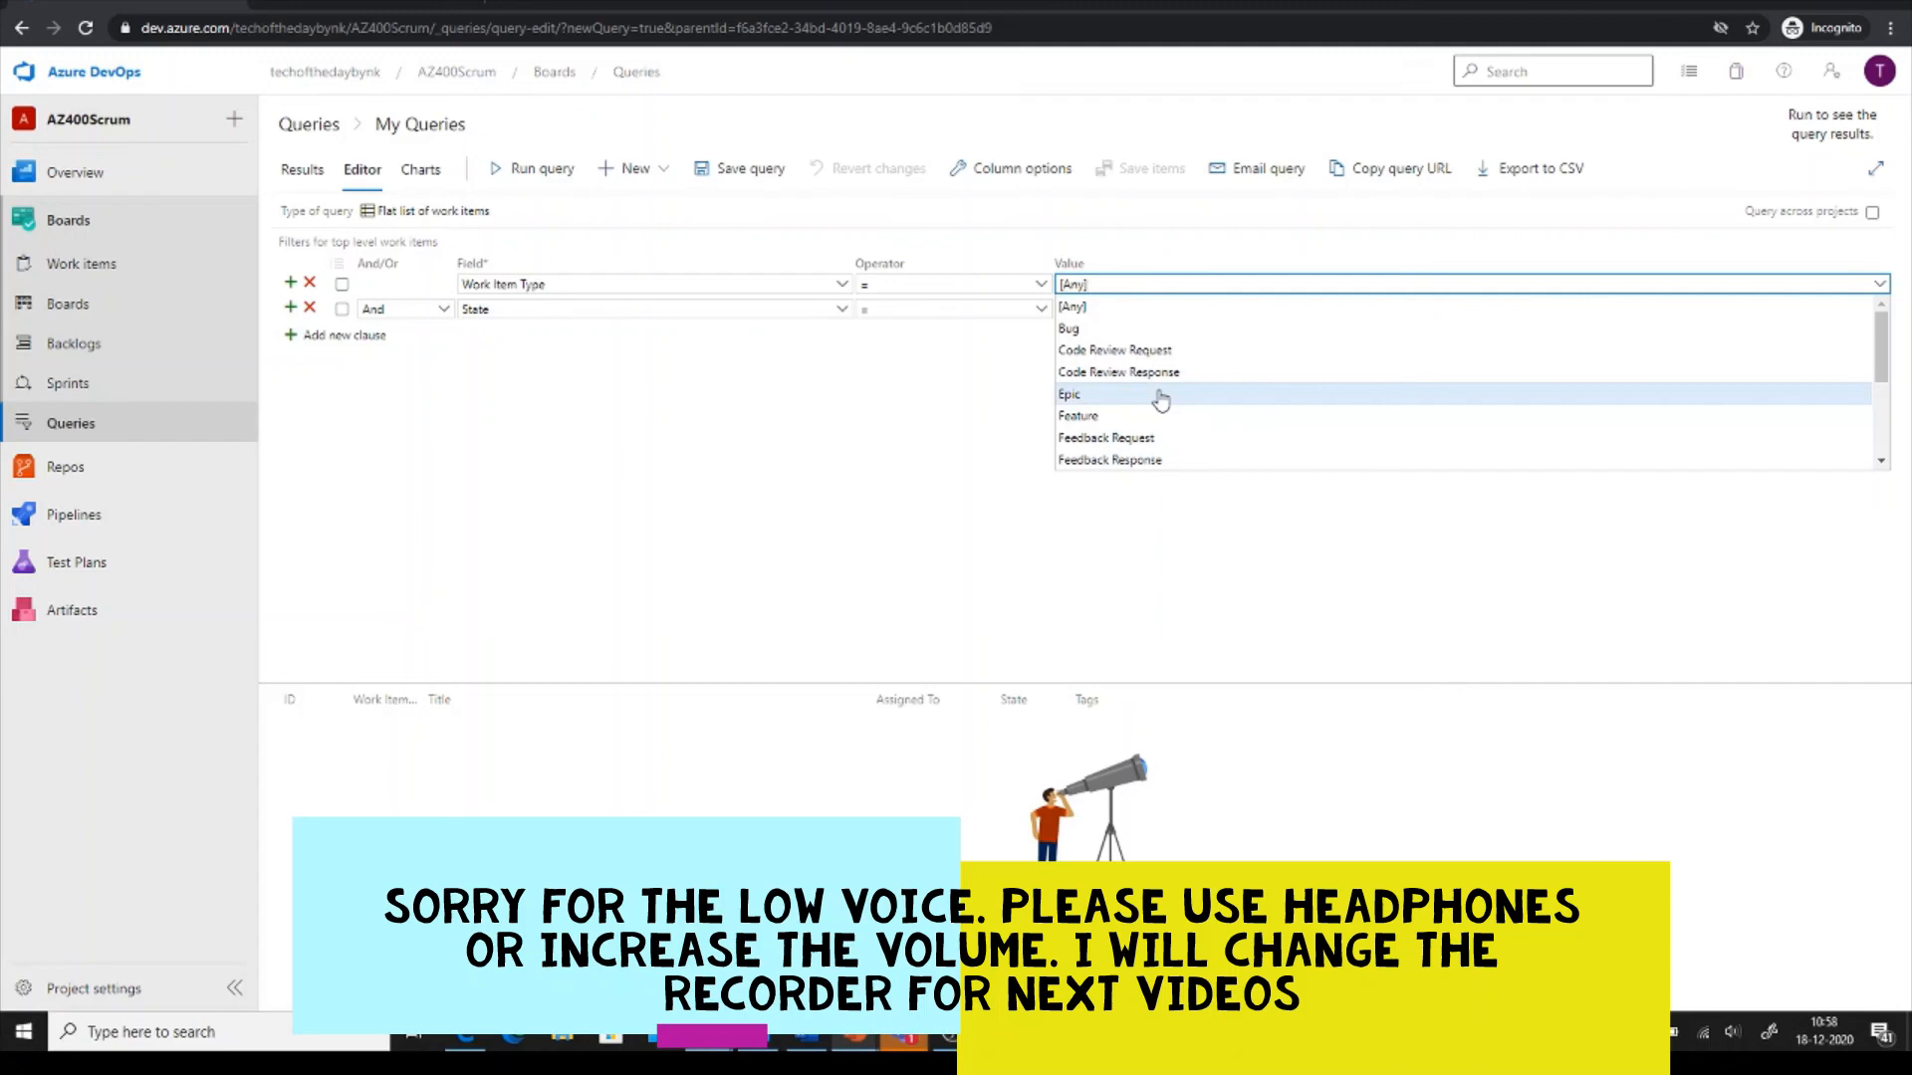
pyautogui.click(1127, 329)
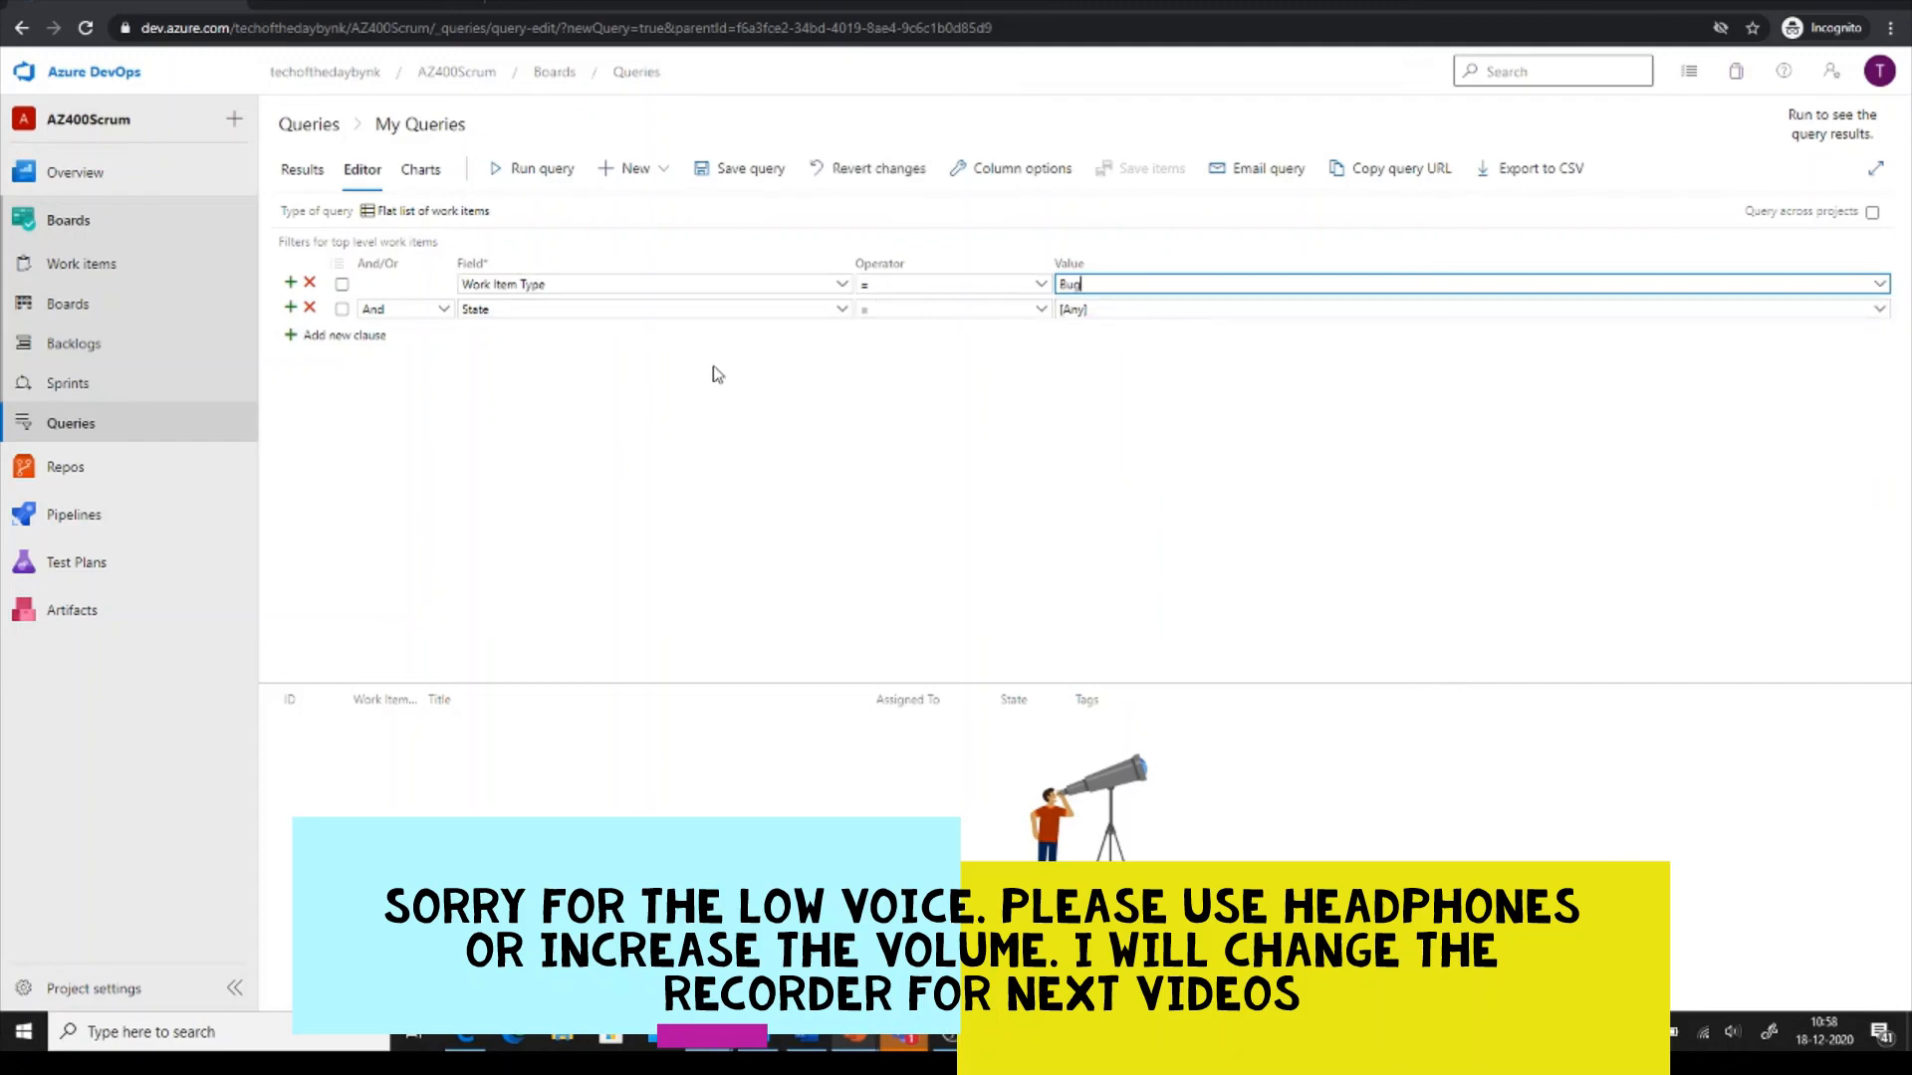
pyautogui.click(523, 169)
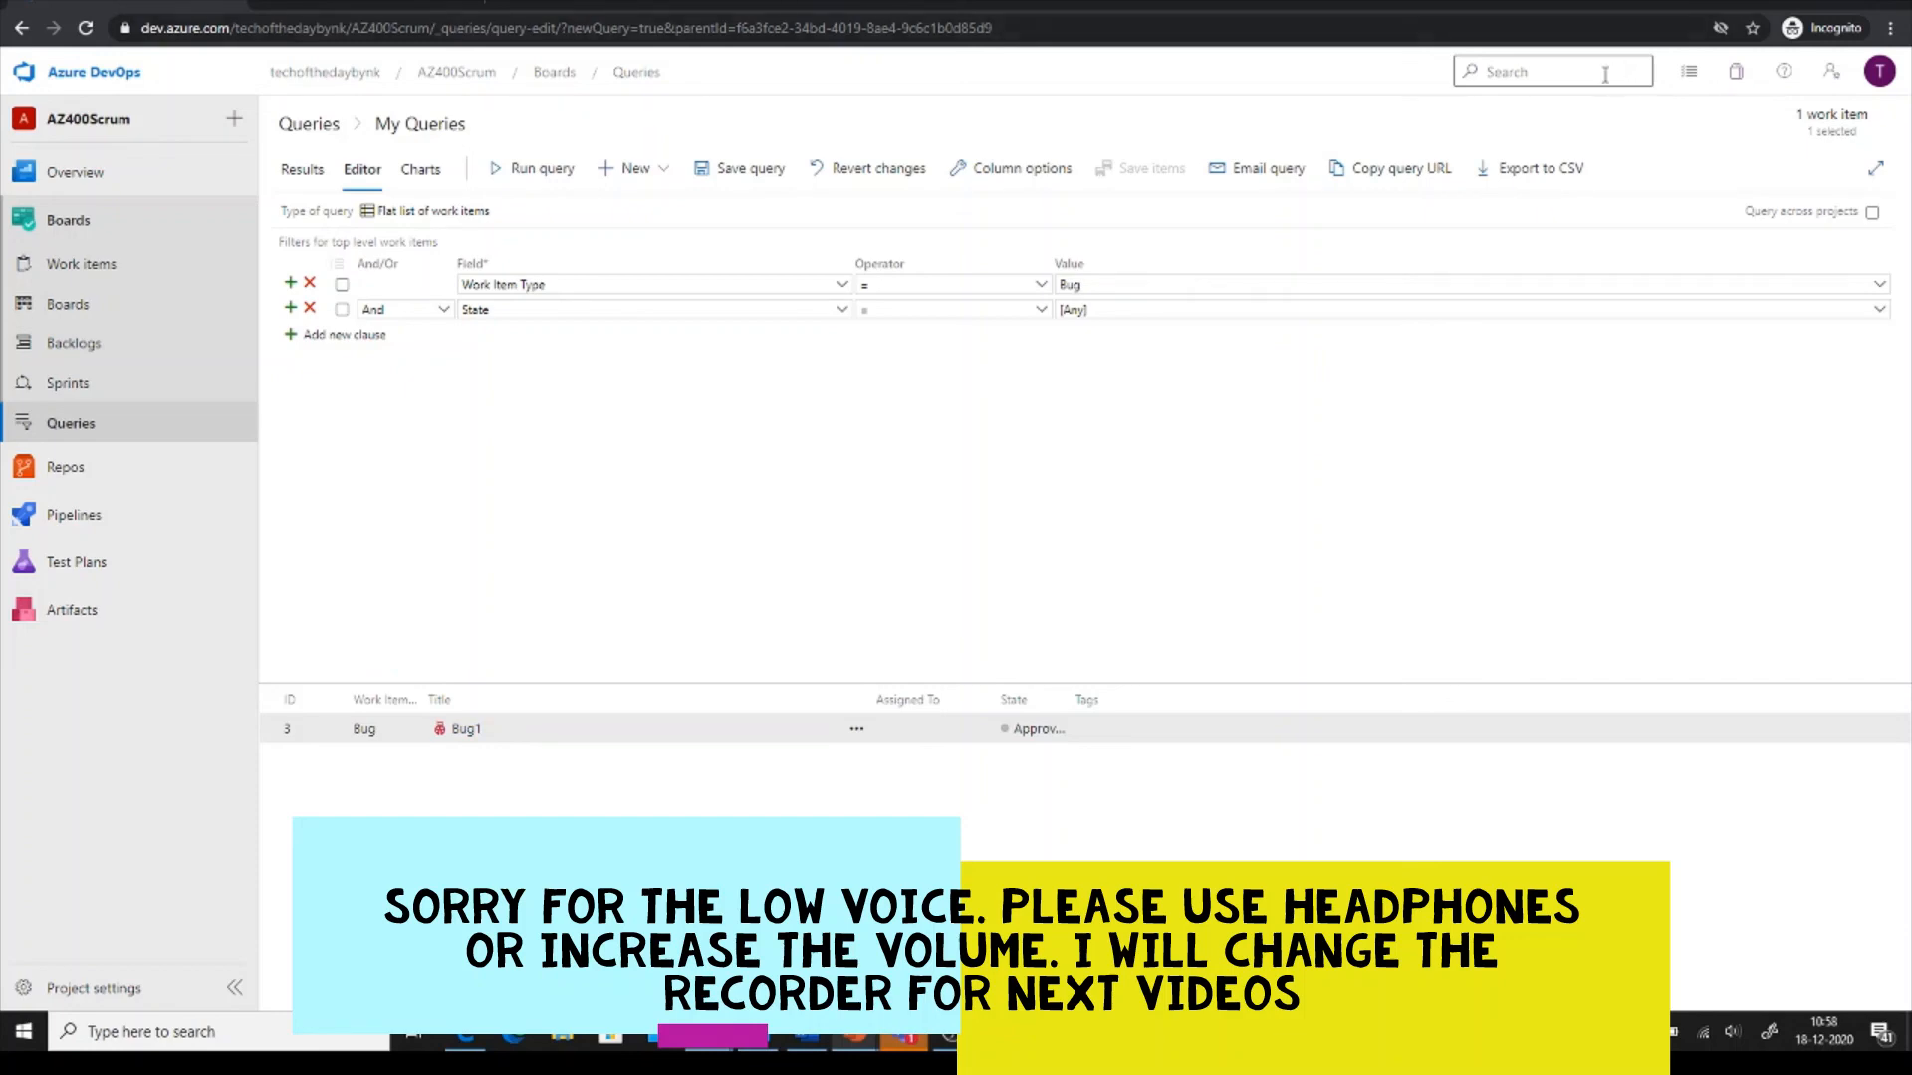
# Restrict the bug query to items whose State is Active, and rerun it.
pyautogui.click(1879, 309)
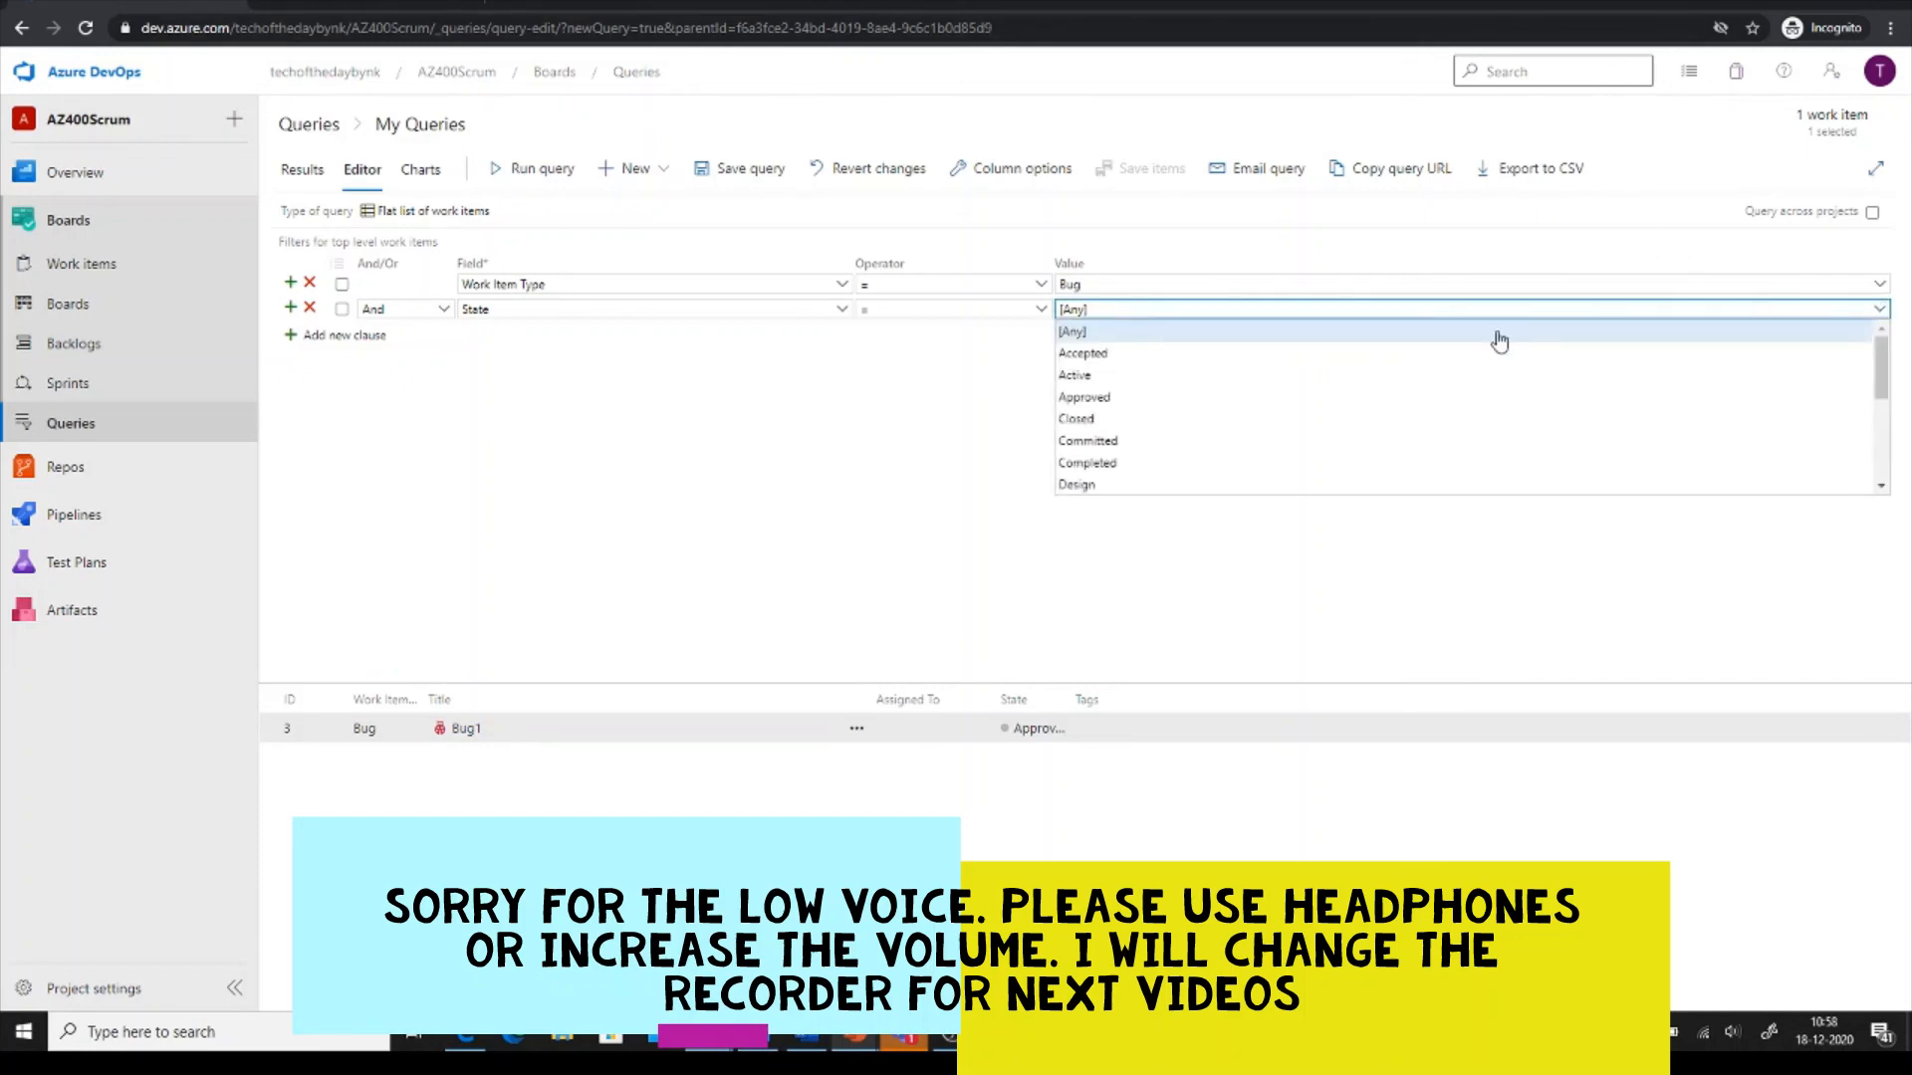
pyautogui.click(1349, 379)
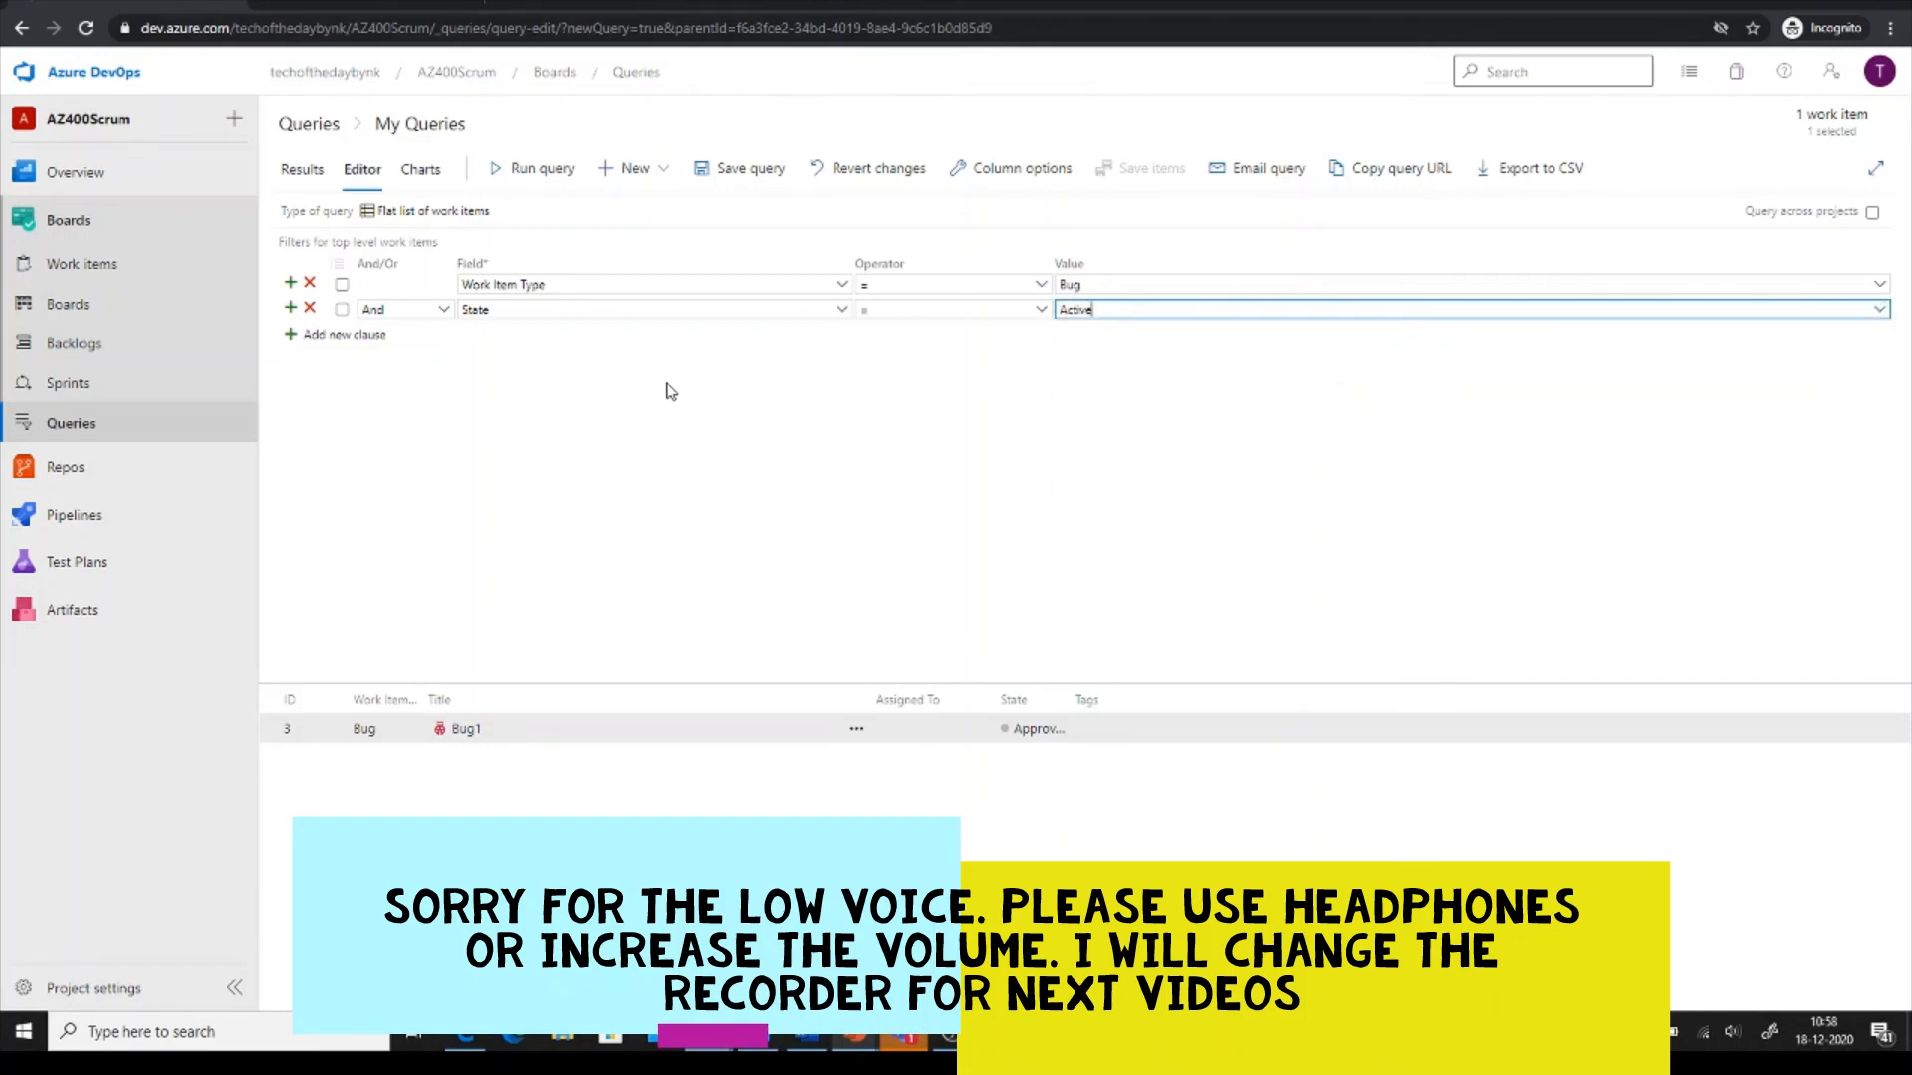
pyautogui.click(525, 169)
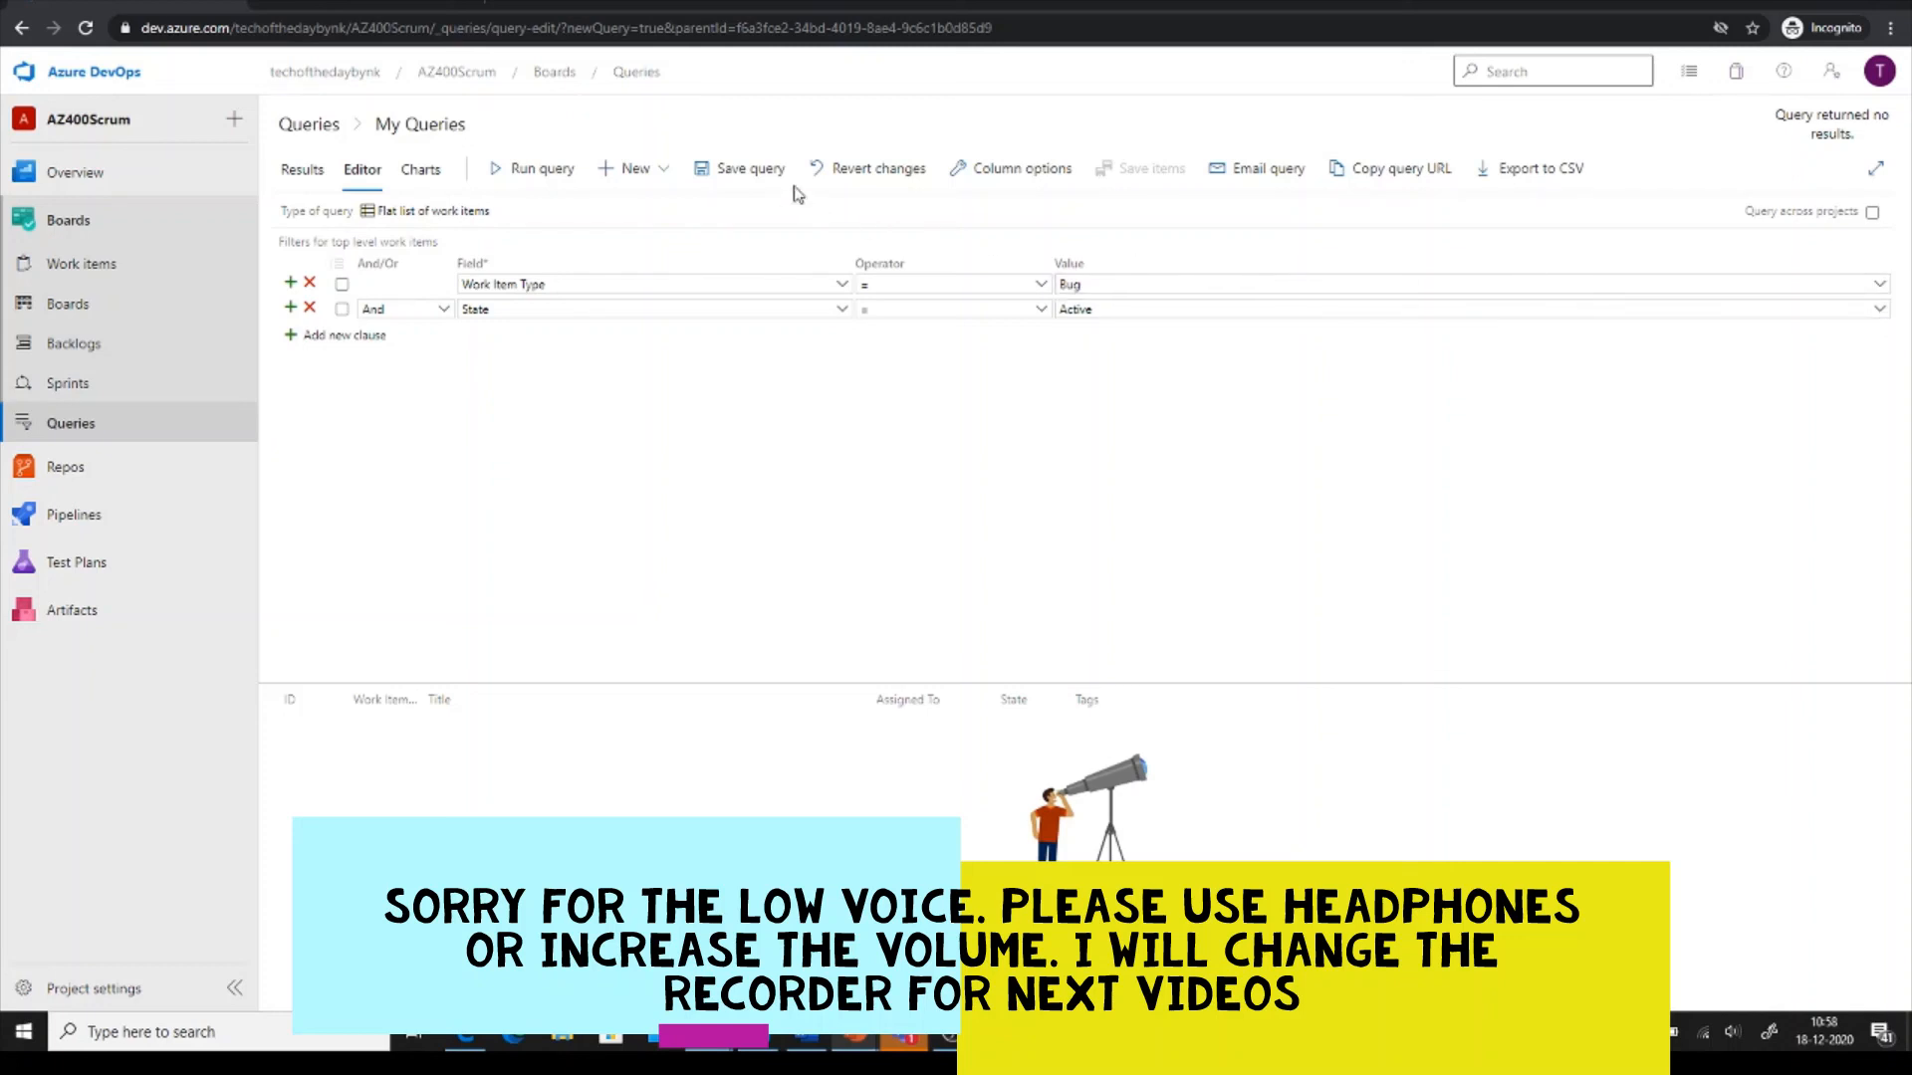
# Save the query as BugsInActiveState in the My Queries folder.
pyautogui.click(752, 176)
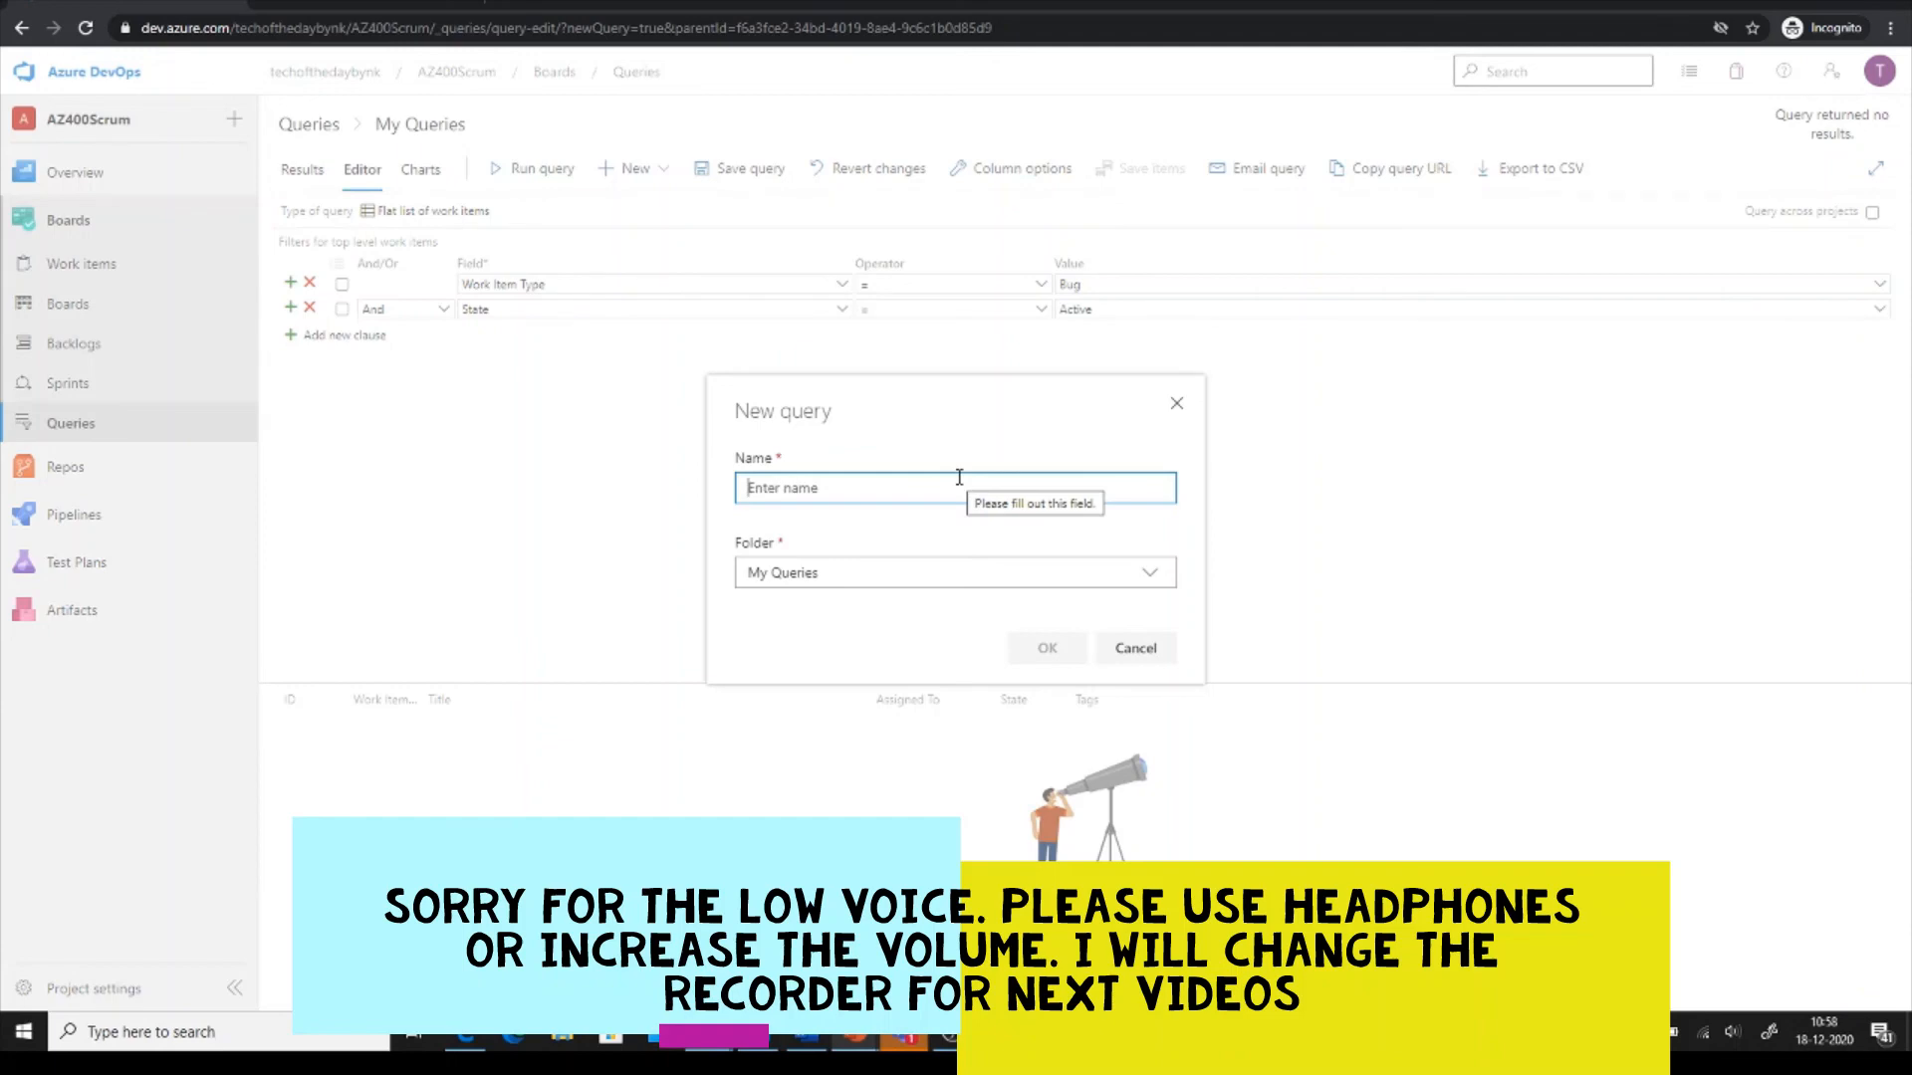
pyautogui.write('BugsInActiveState')
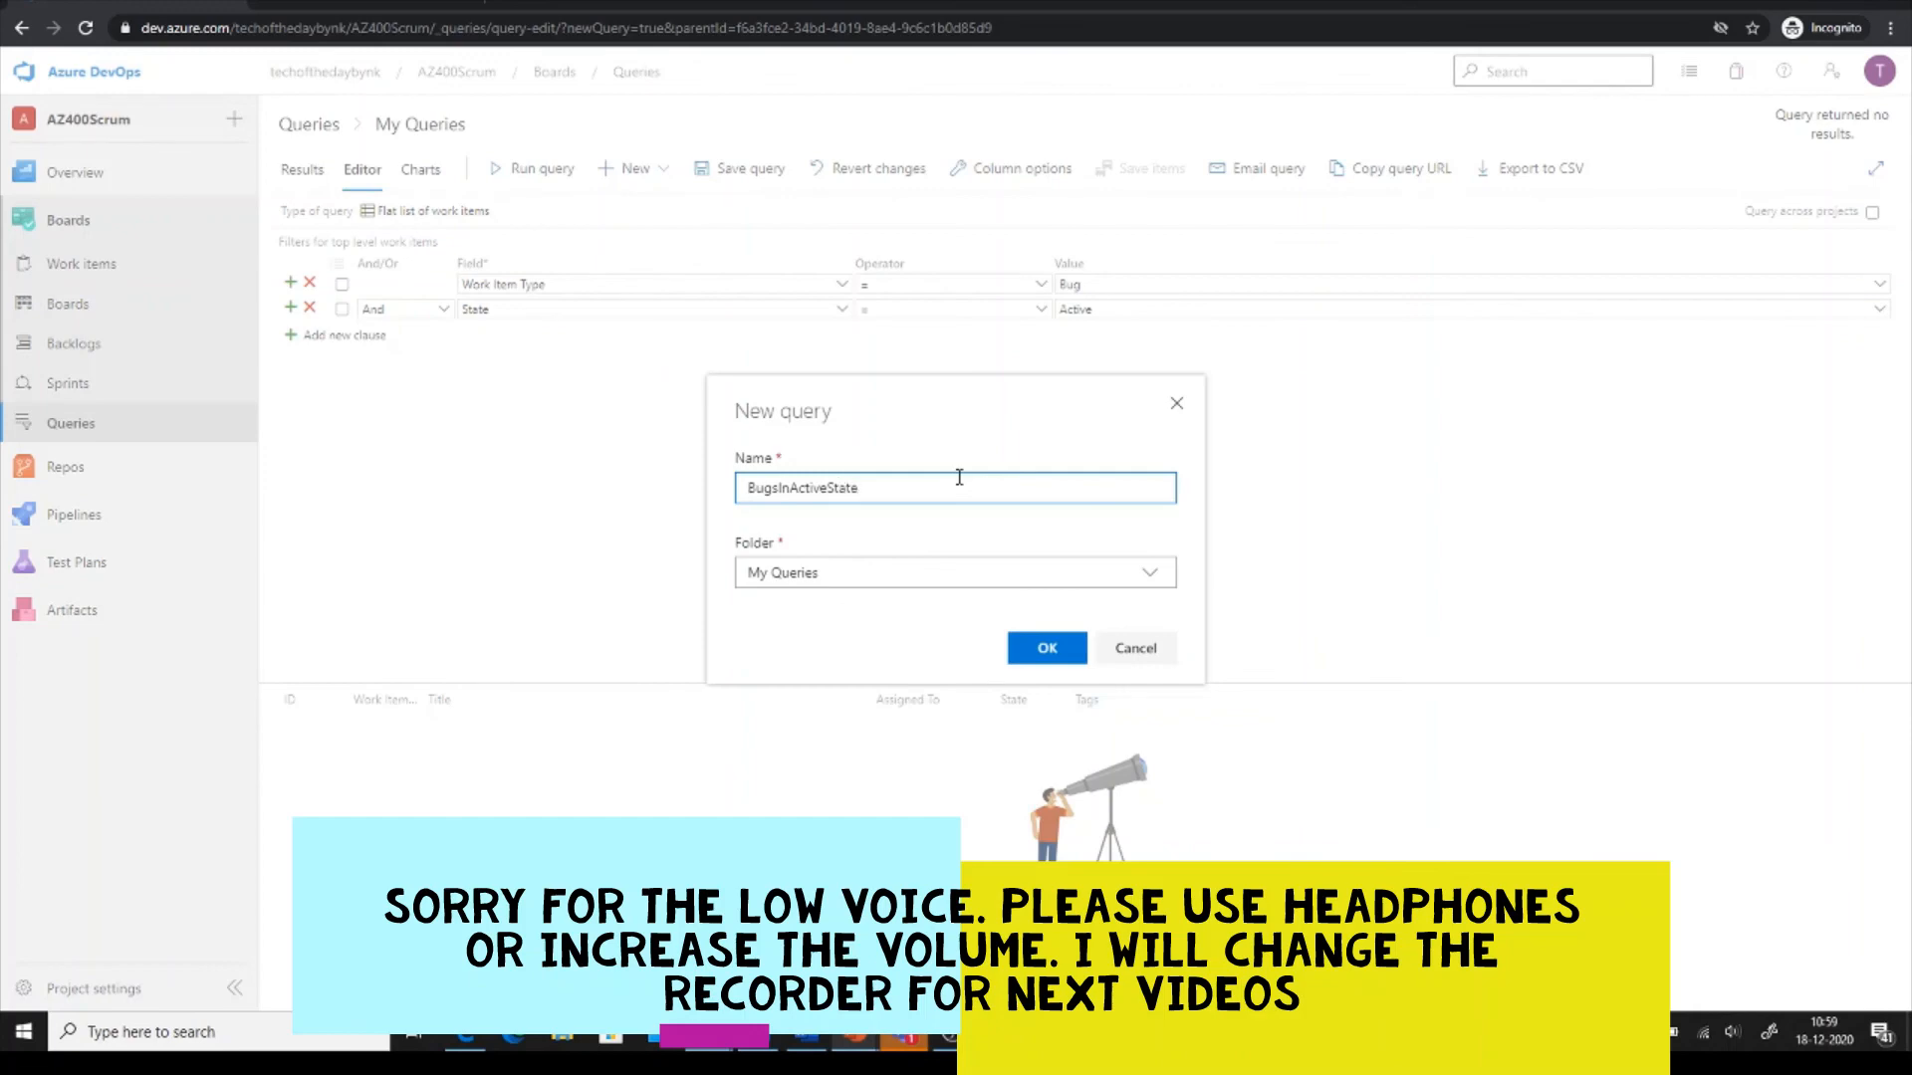
pyautogui.click(1034, 658)
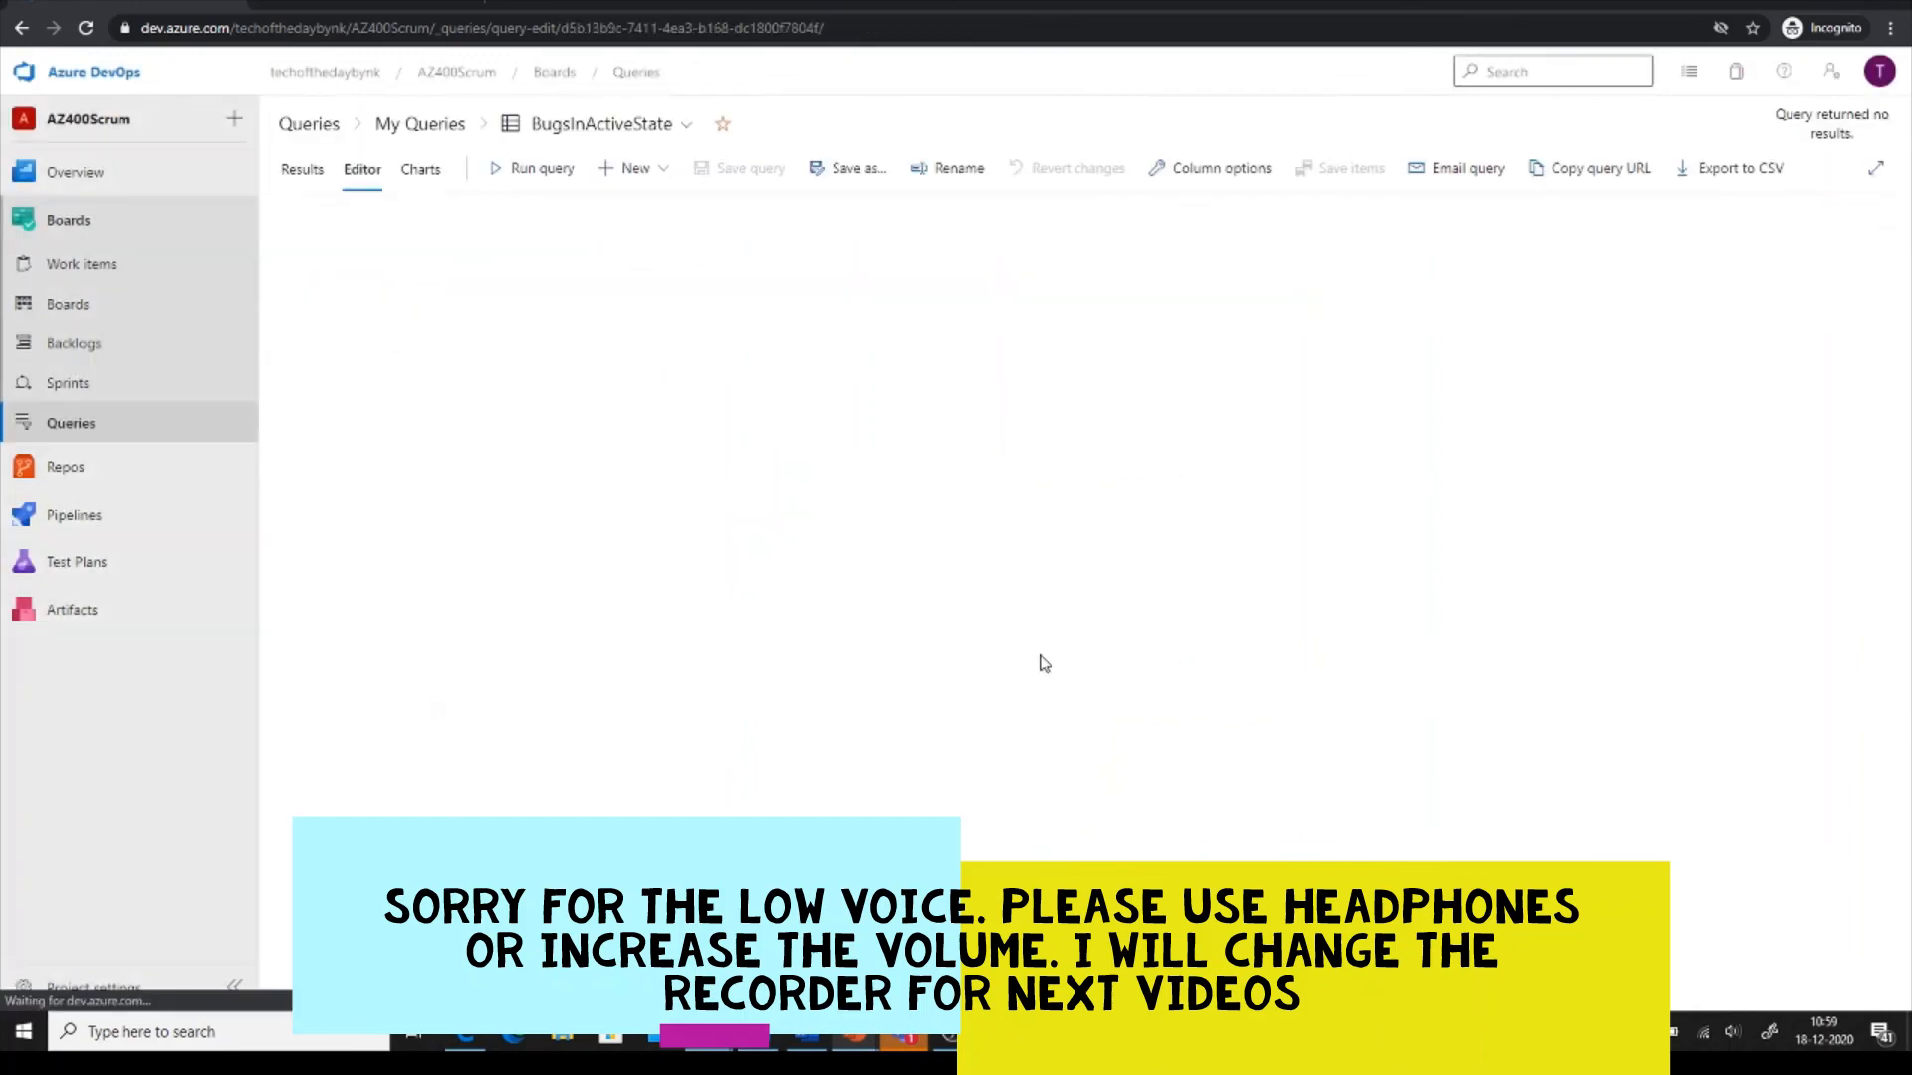